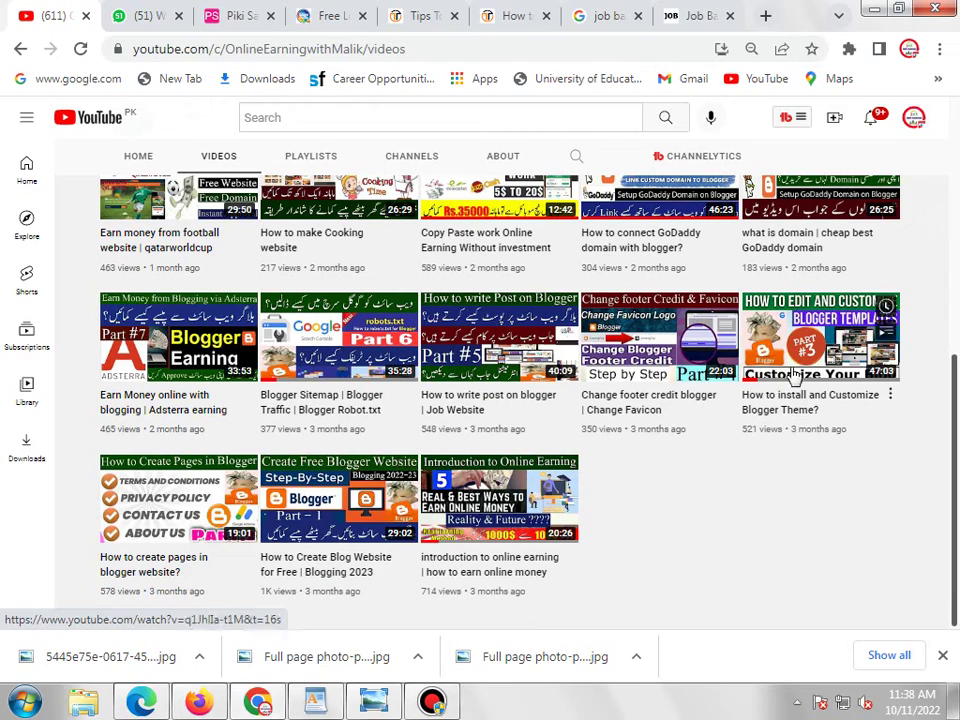
- Look through the uploaded videos of the Online Earning with Malik channel
scroll(731, 528, "up", 3)
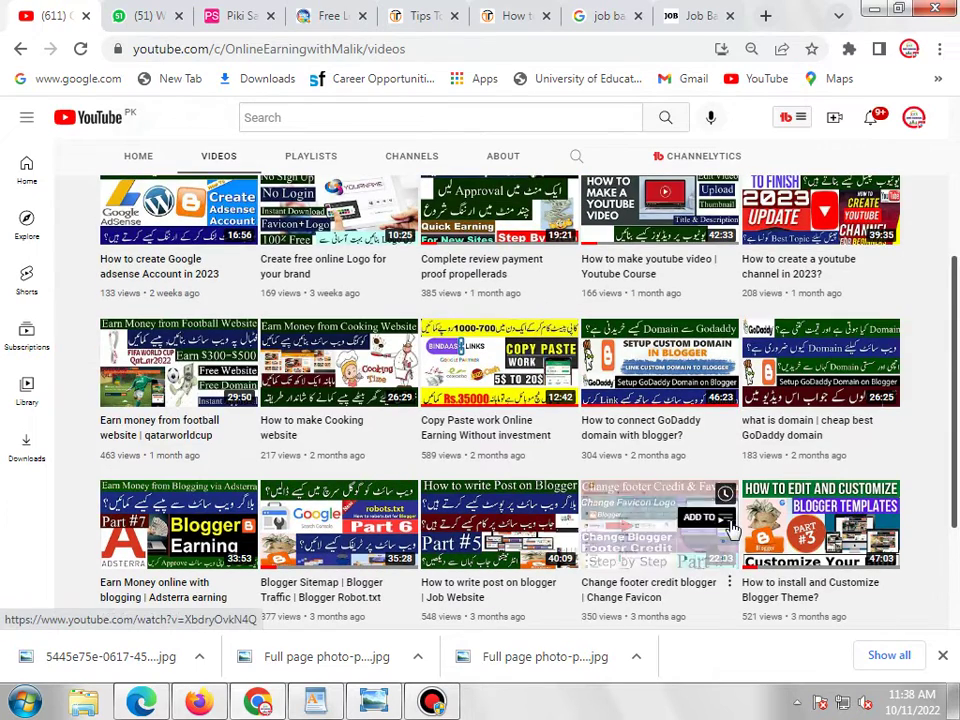
scroll(561, 577, "down", 3)
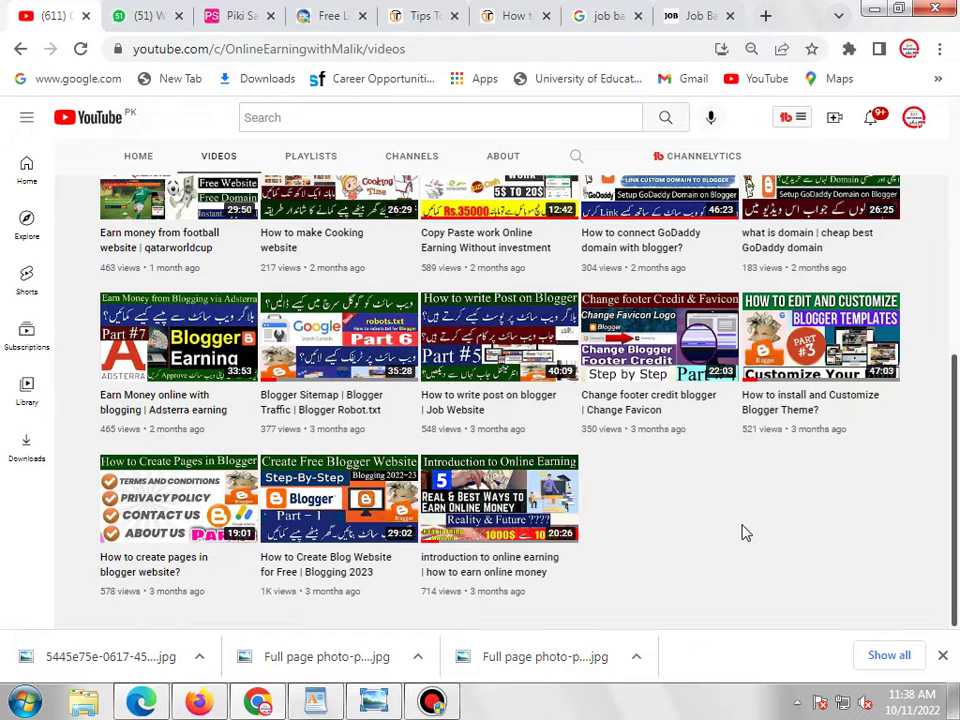
scroll(744, 530, "up", 2)
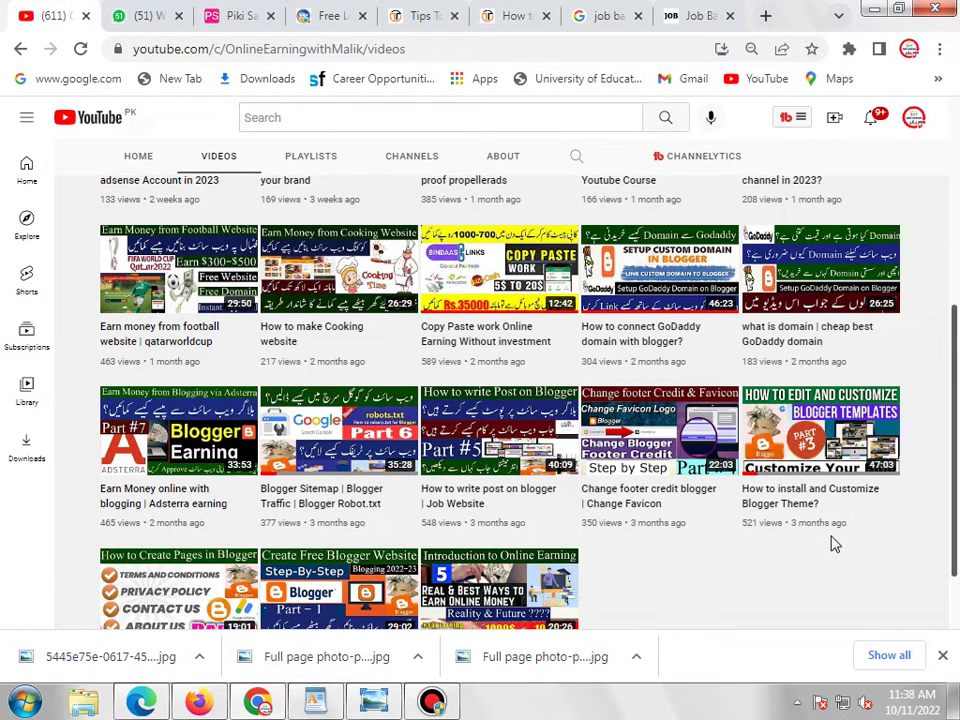
scroll(835, 543, "up", 4)
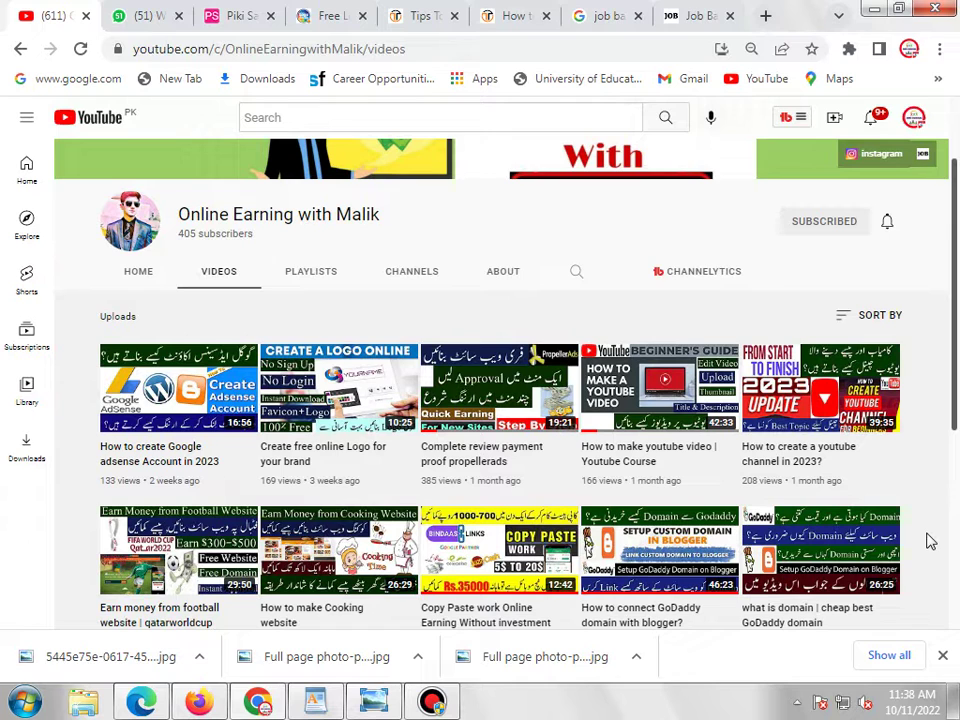
scroll(929, 541, "down", 3)
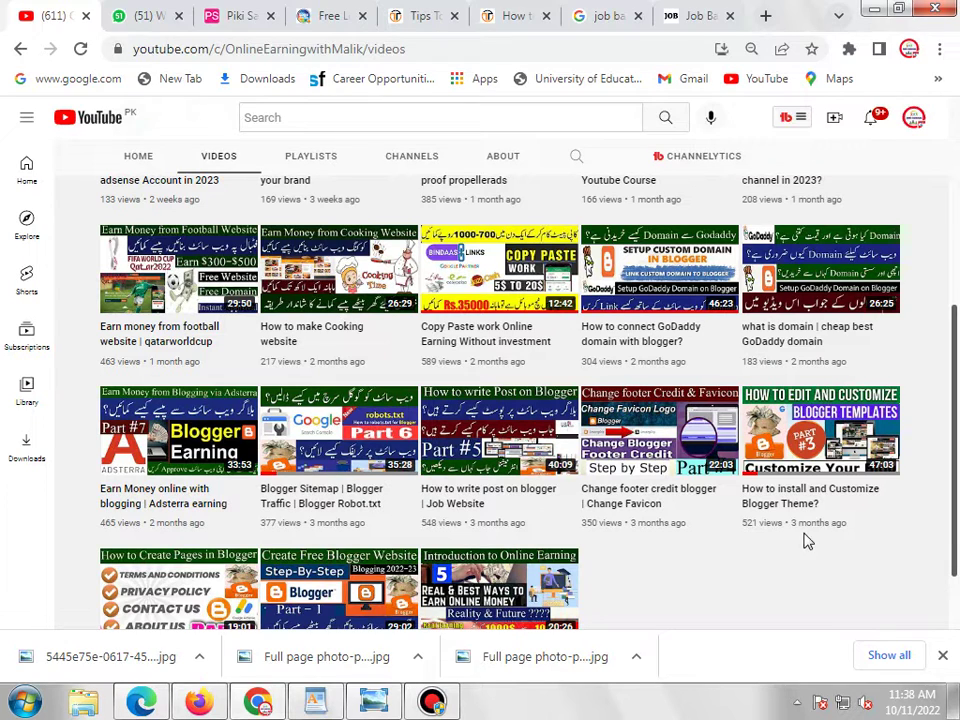
scroll(857, 521, "up", 3)
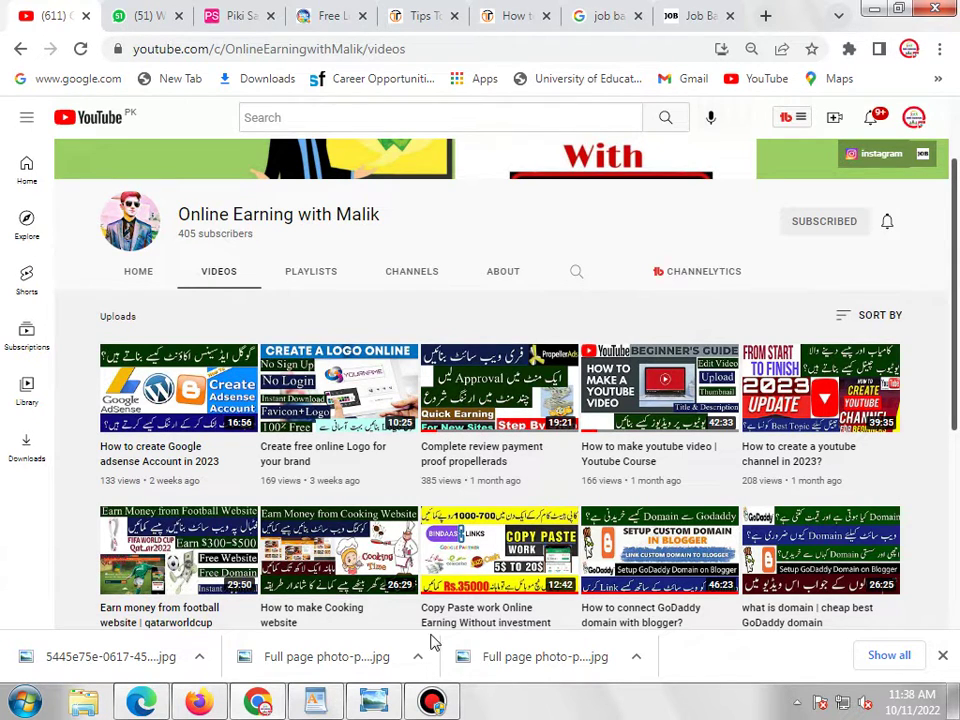
mouse_move(409, 710)
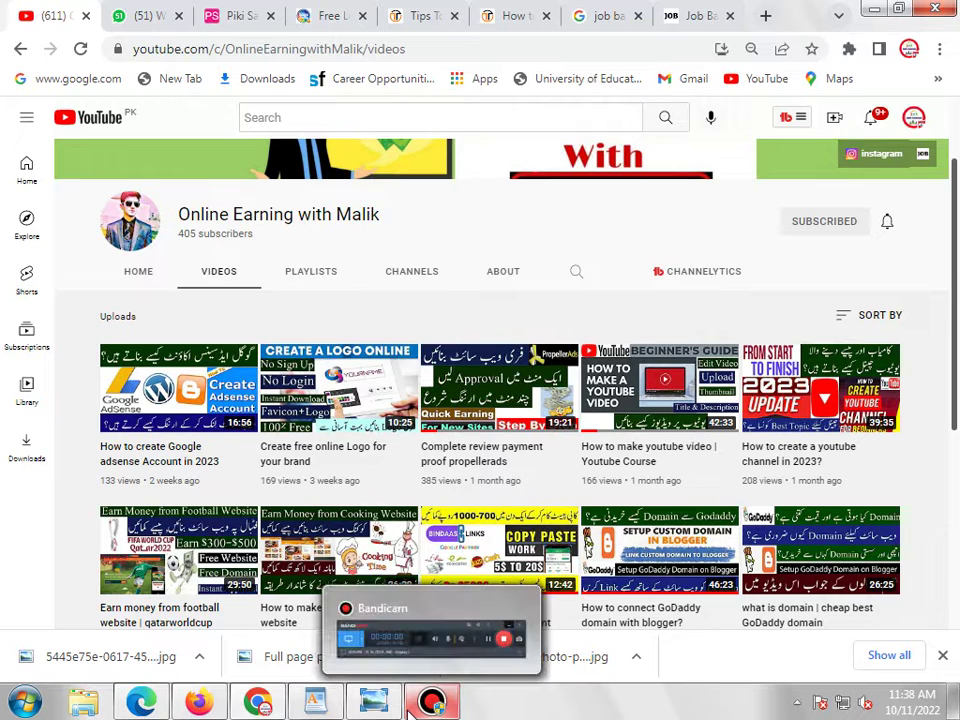
left_click(425, 705)
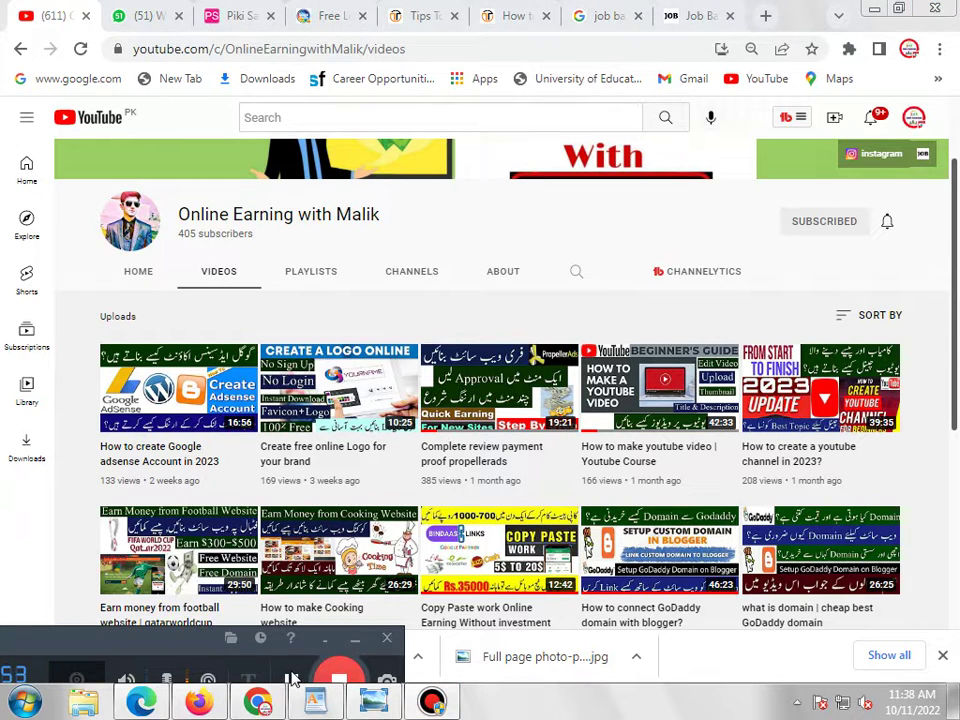
left_click(292, 679)
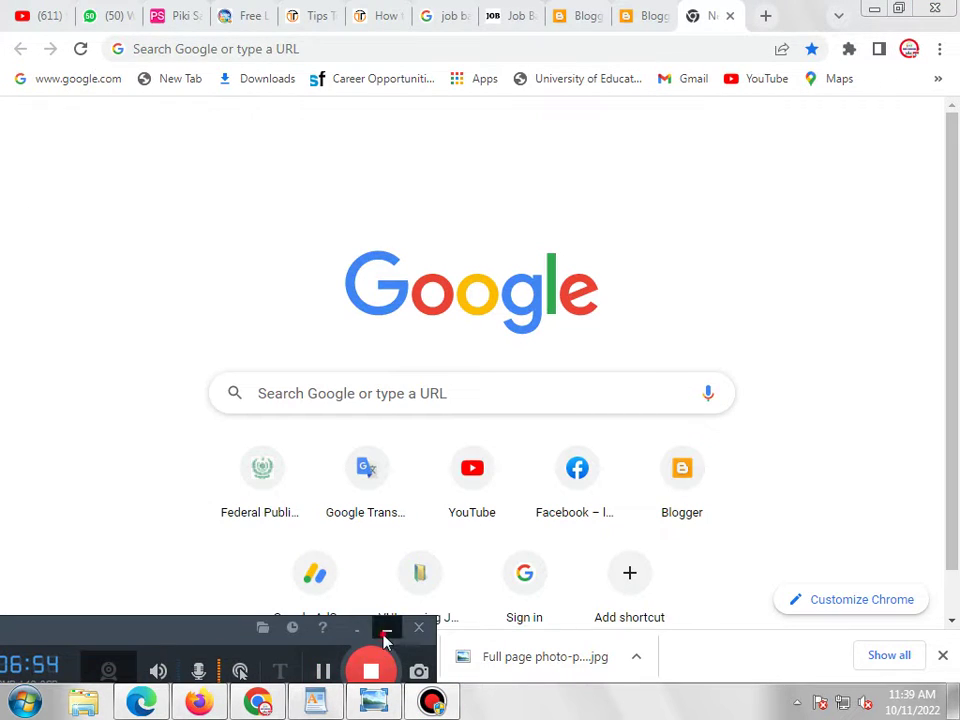
left_click(386, 636)
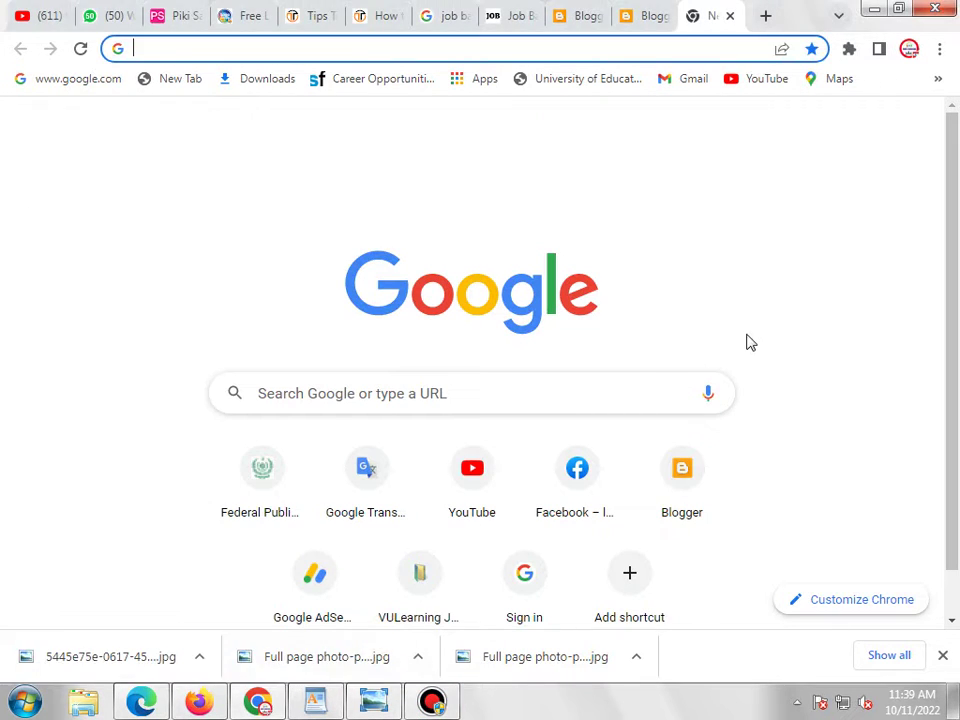
- Go to the FIFA2022 blog's dashboard in Blogger and look through the list of Google apps for Blogger
left_click(648, 16)
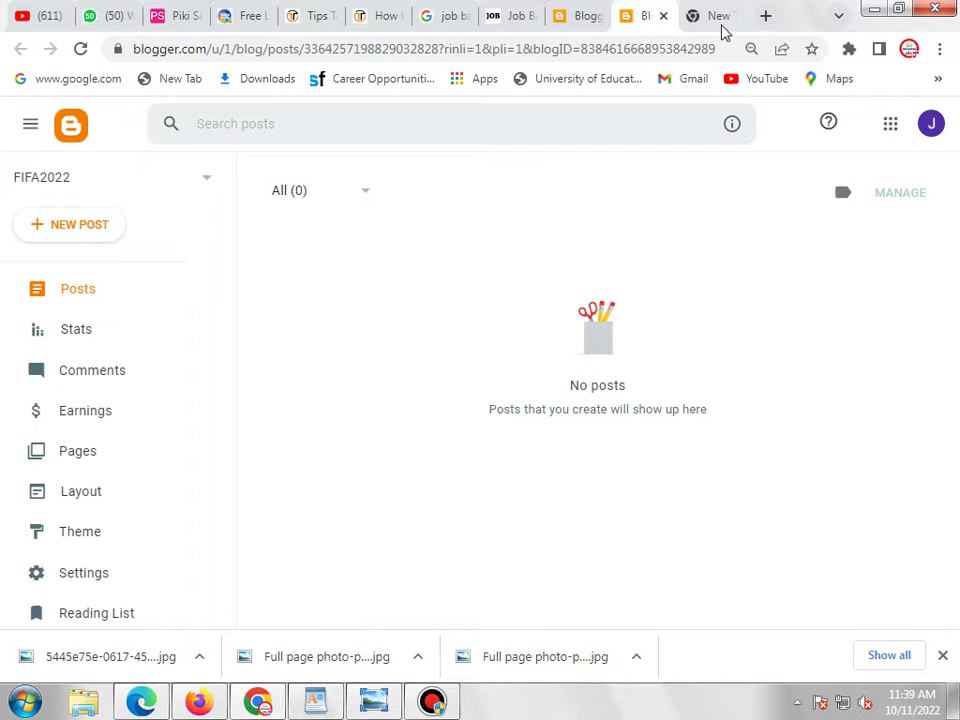
left_click(888, 121)
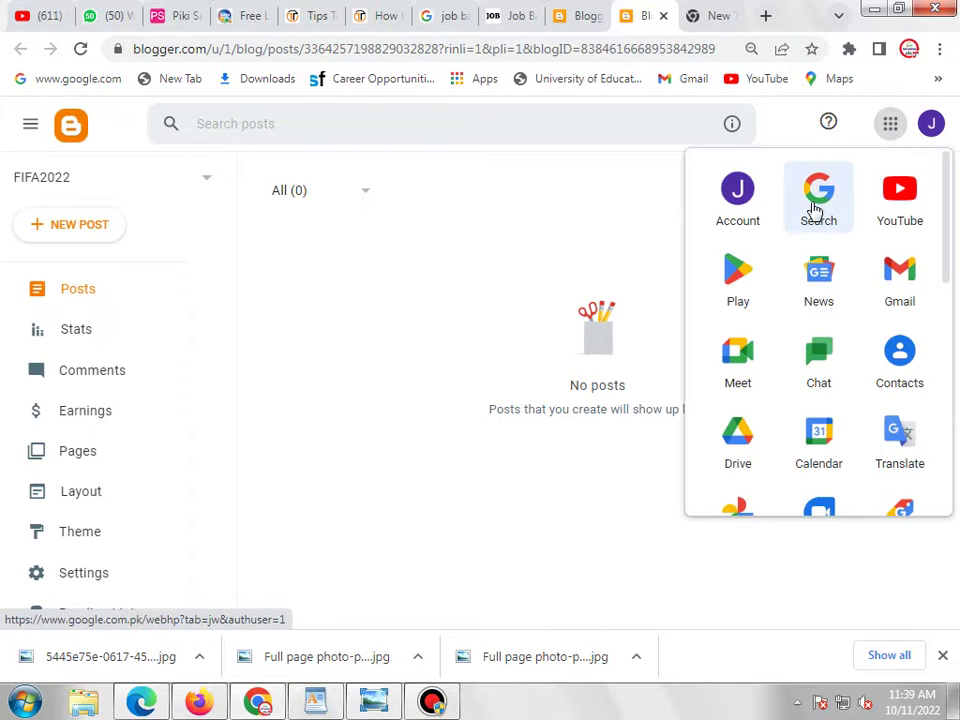
scroll(842, 365, "down", 1)
scroll(880, 400, "down", 3)
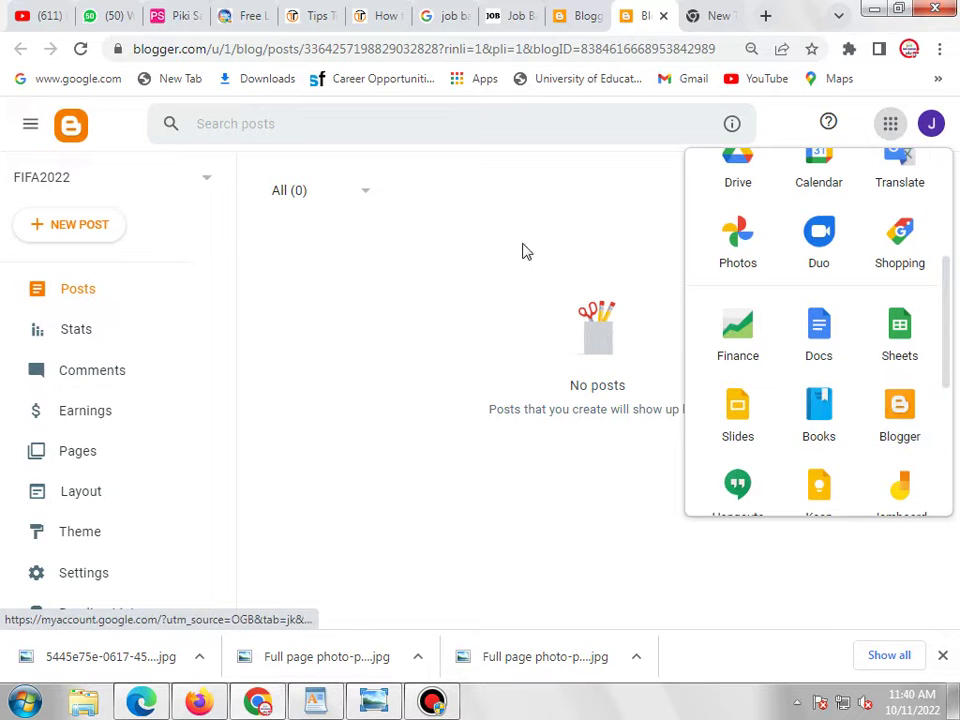
left_click(480, 185)
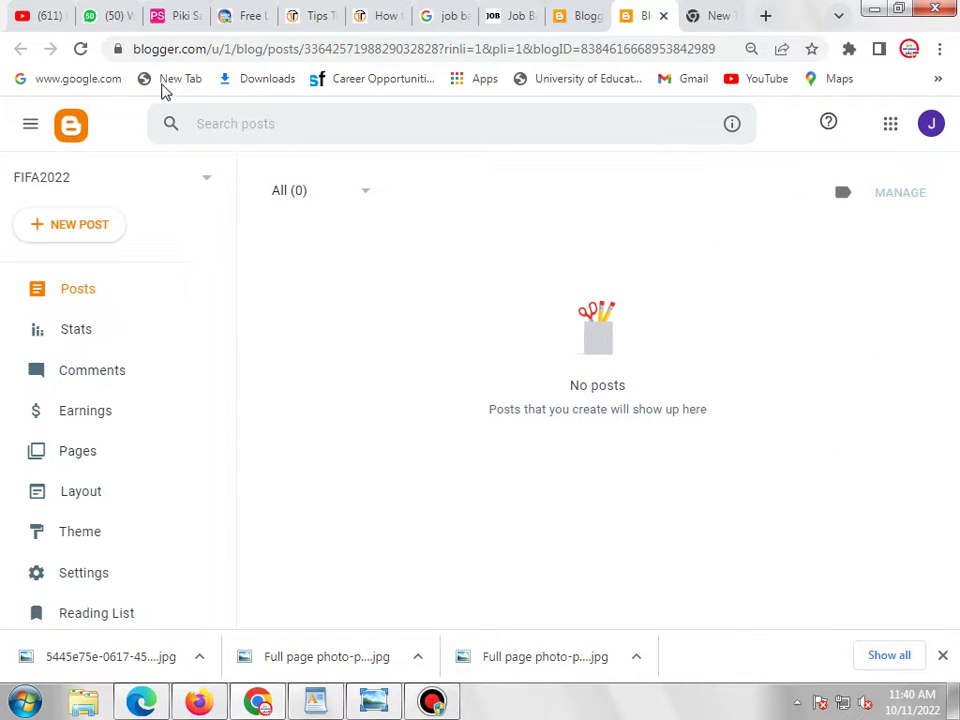
- Check the channel's oldest uploads on YouTube for the blog-creation video and return to the Blogger dashboard
left_click(32, 15)
scroll(664, 450, "down", 3)
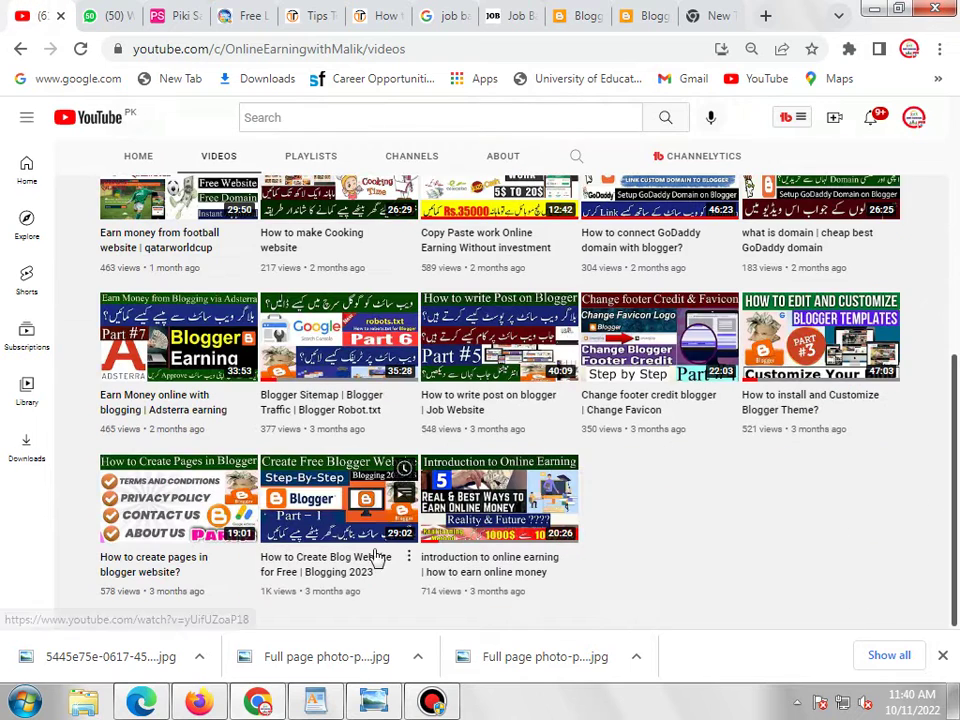
left_click(632, 16)
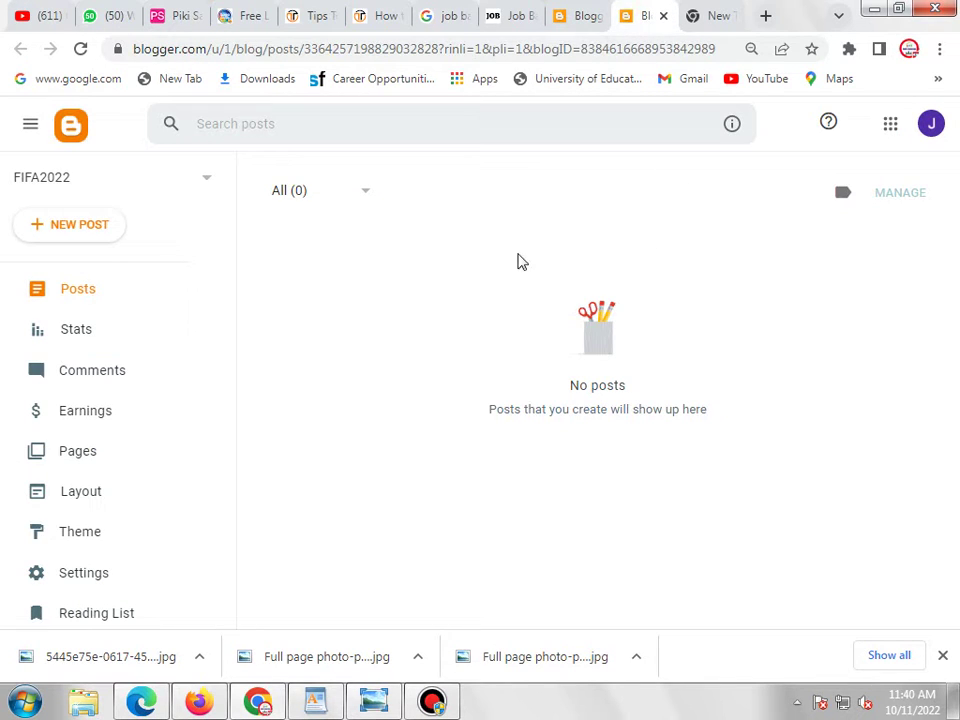
- Start a new blog from the blog list and give it the title "Beauty Tips"
left_click(195, 185)
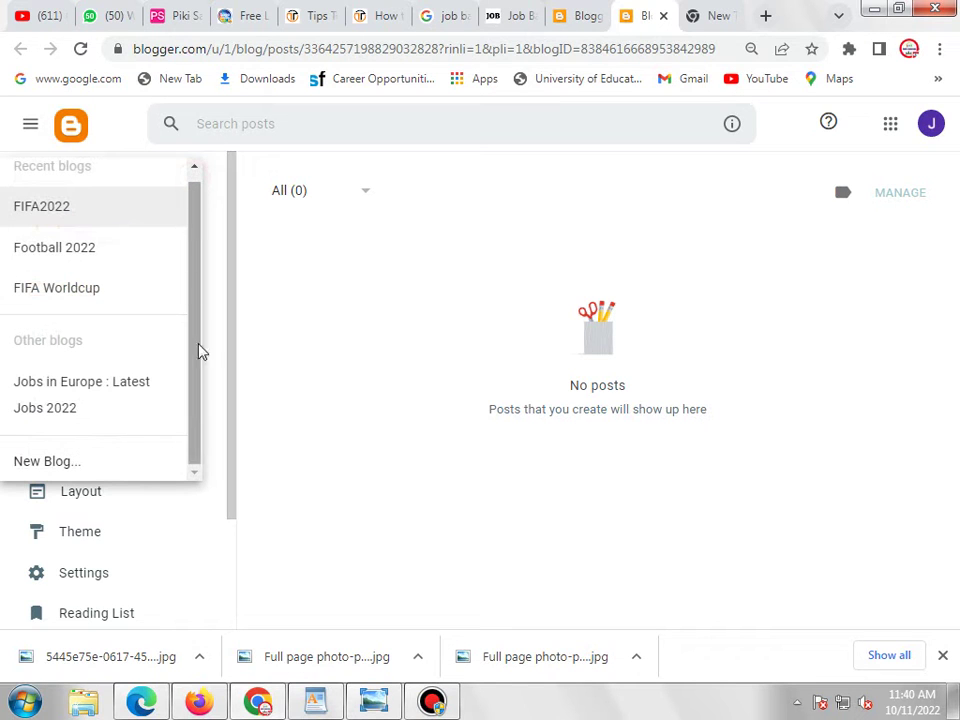
left_click(97, 470)
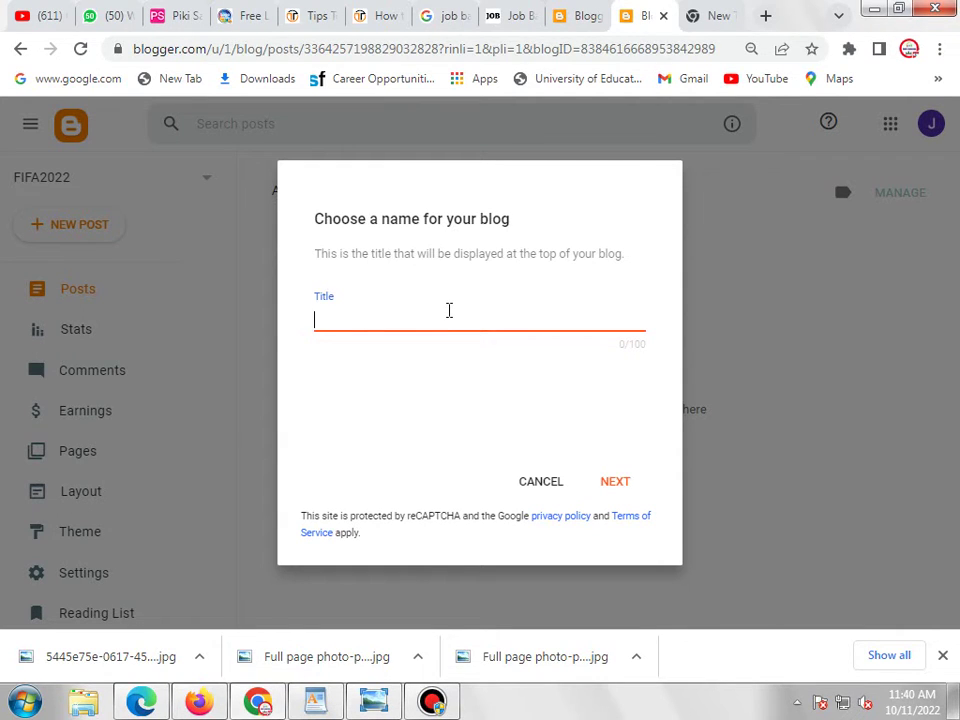
type("Beauty Tips")
left_click(612, 481)
- Set the new blog's address to besteasybeautytips.blogspot.com and save the blog
left_click(364, 313)
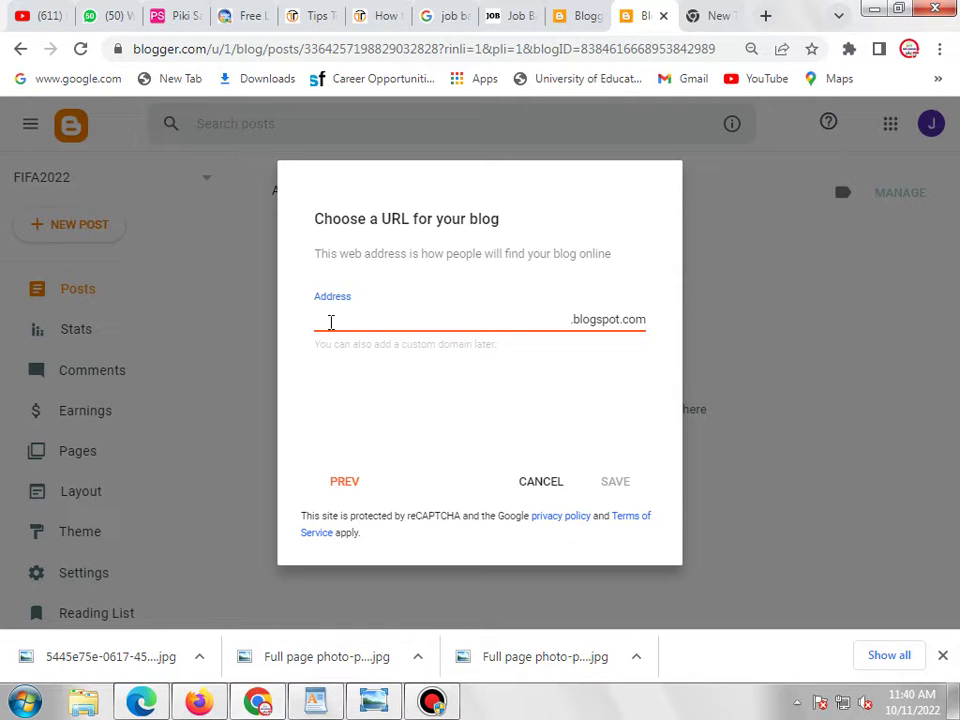
type("besteasy")
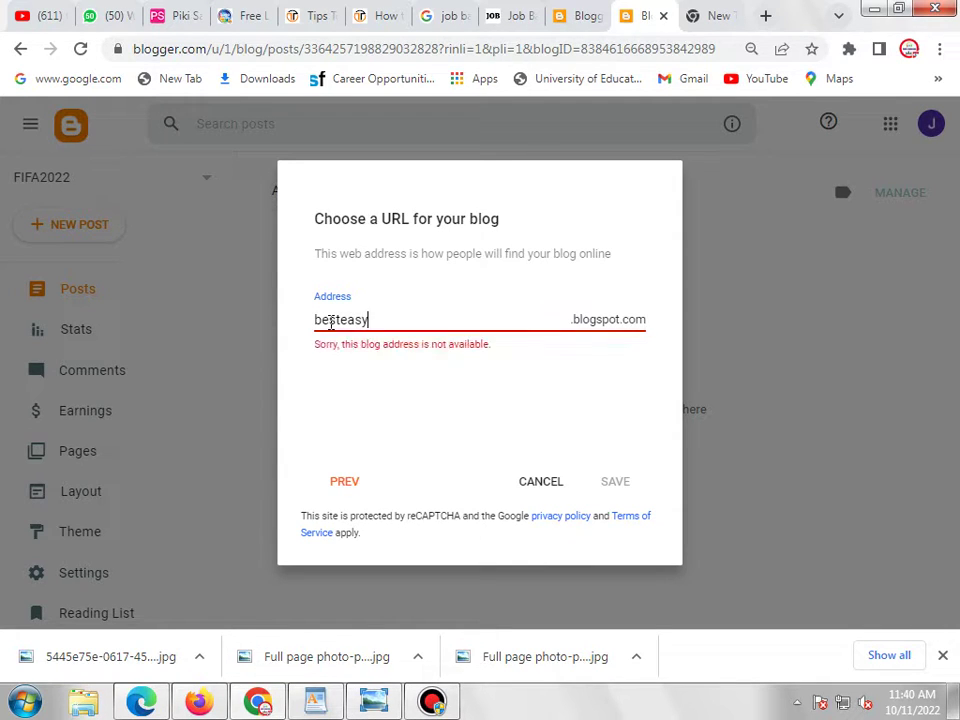
type("beautytips")
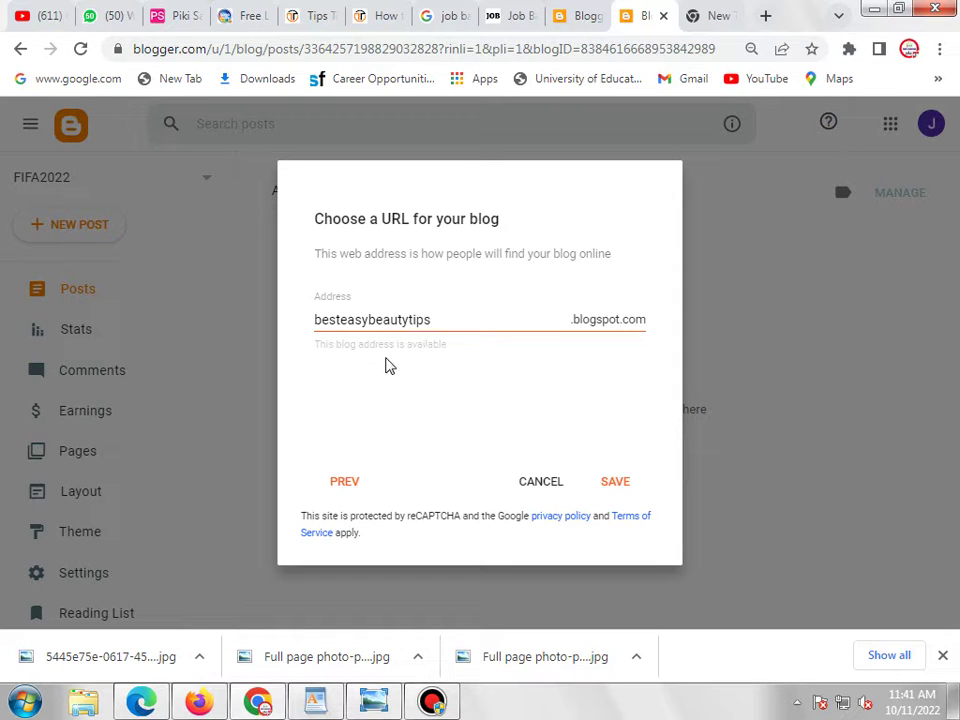
left_click(616, 483)
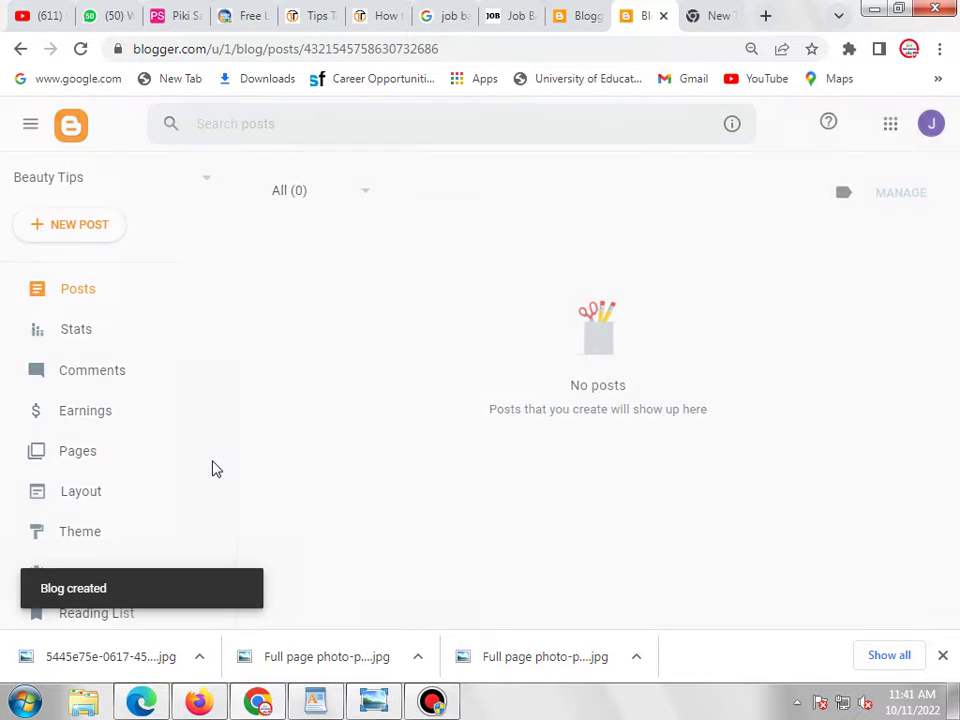
- View the new Beauty Tips blog's live page and close the spare Blogger tab
scroll(202, 459, "down", 2)
scroll(86, 268, "up", 3)
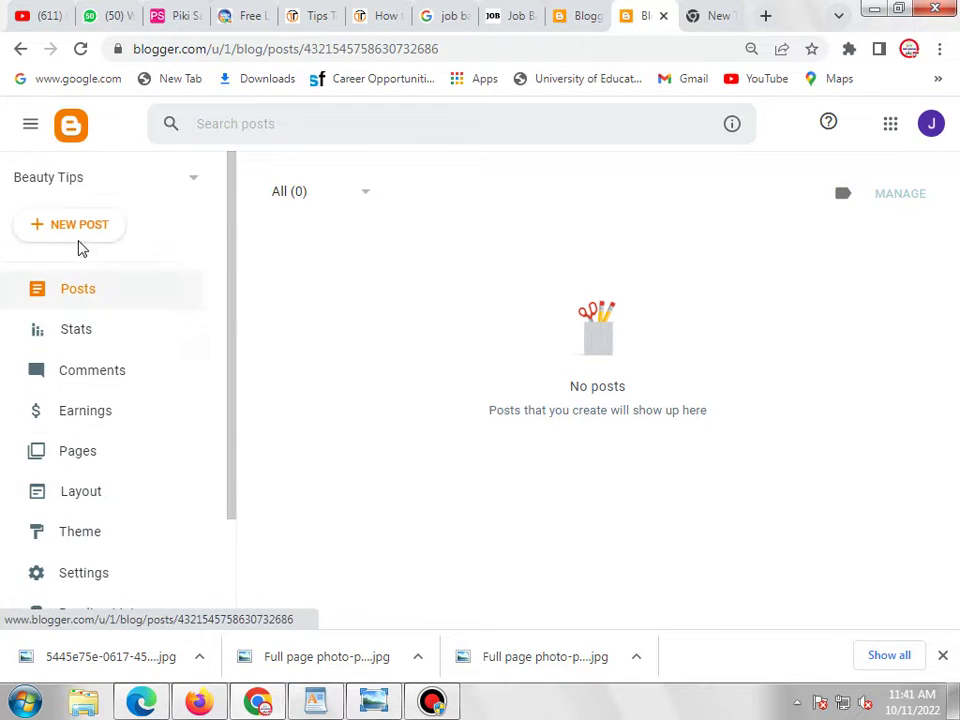
scroll(142, 275, "down", 1)
scroll(142, 275, "down", 1)
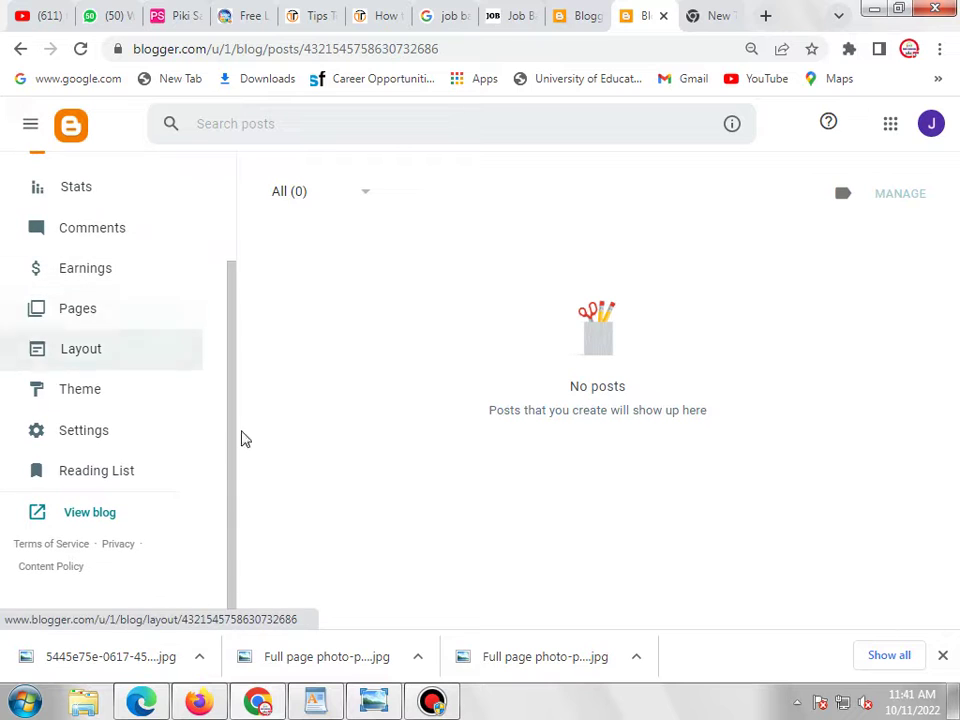
left_click(90, 522)
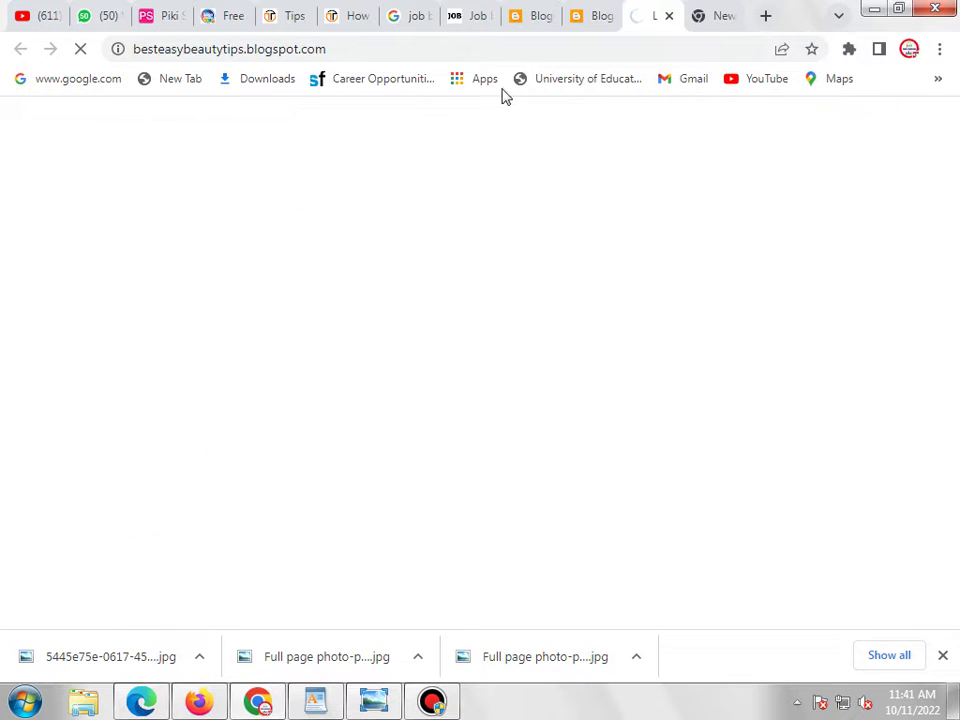
left_click(530, 15)
left_click(547, 15)
left_click(605, 12)
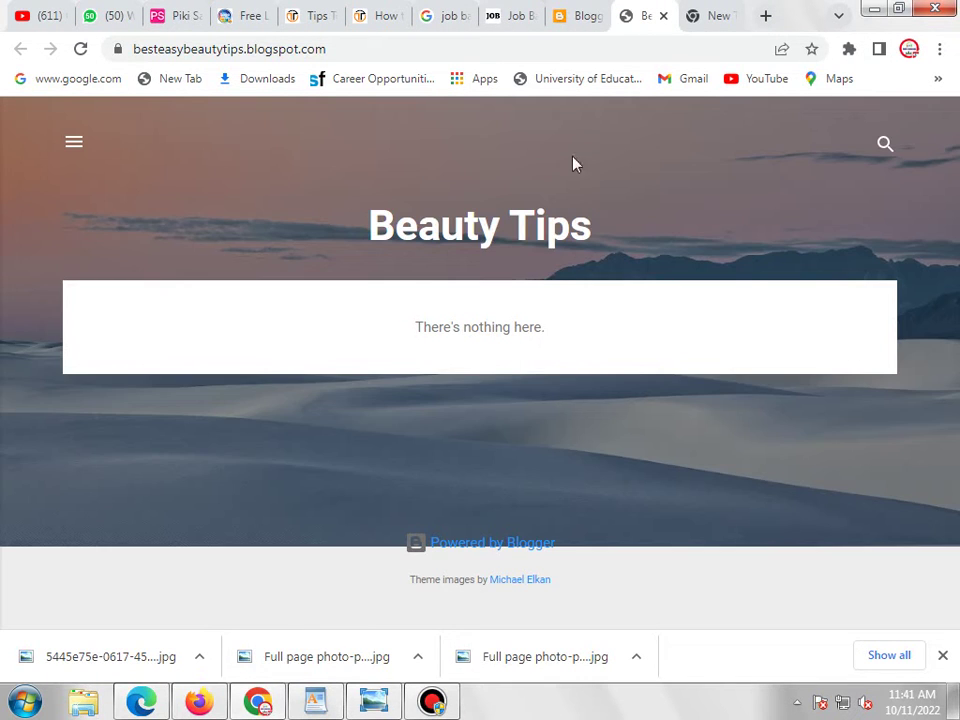
- Return to the Beauty Tips dashboard and open the blog's settings
left_click(558, 12)
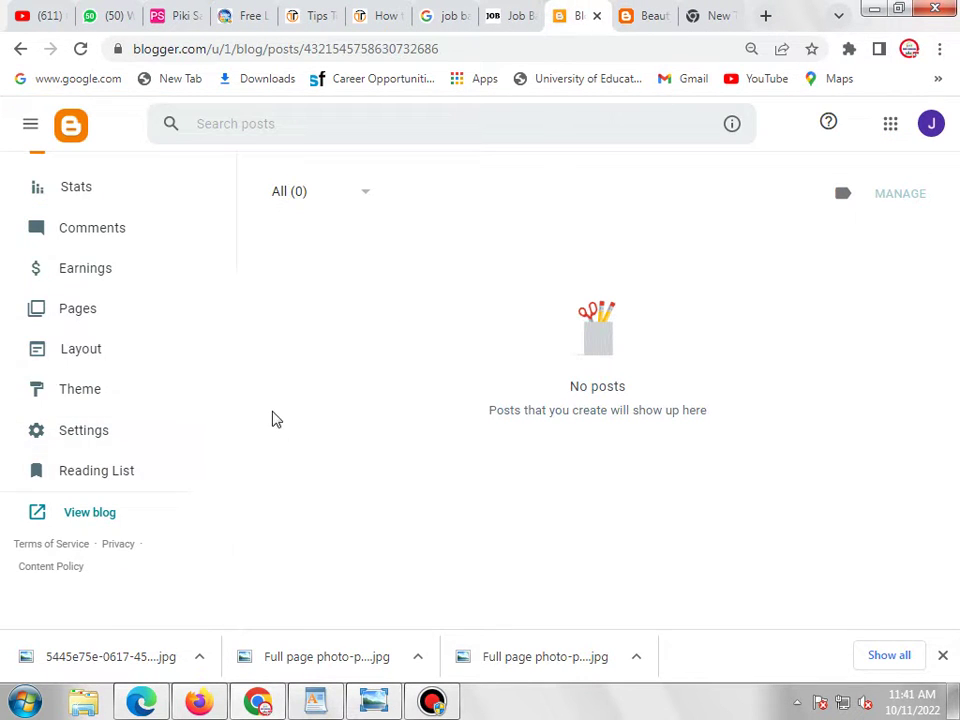
scroll(169, 381, "up", 3)
scroll(169, 381, "down", 3)
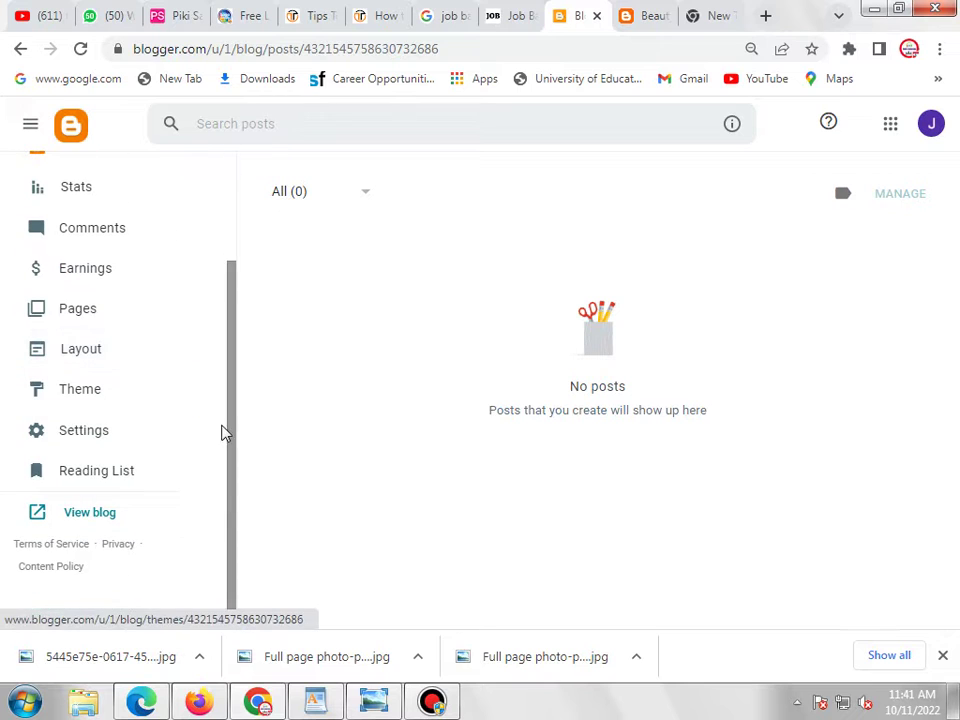
left_click(76, 438)
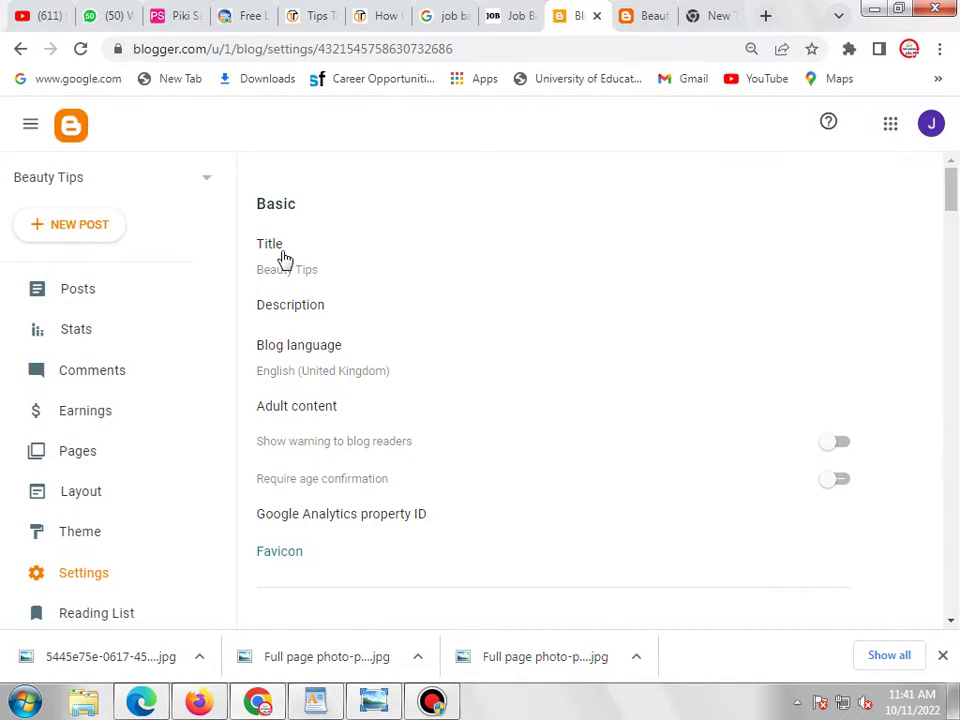
- Change the blog's title to "Beauty Tips: Best and easy tips" and save it
left_click(276, 250)
left_click(461, 315)
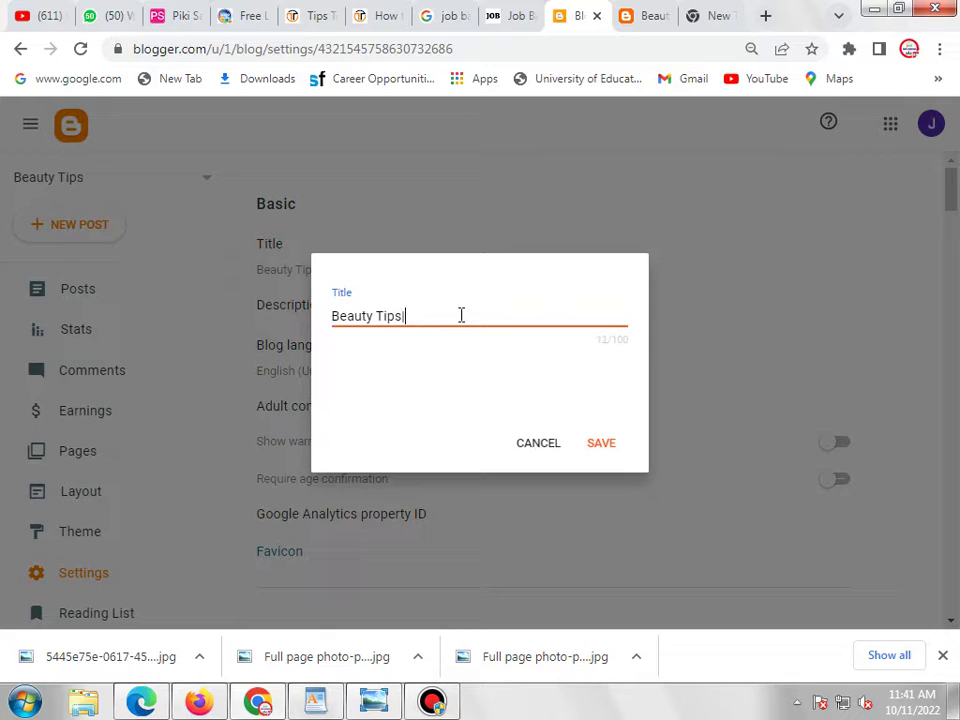
key("BackSpace")
type(": Best andready")
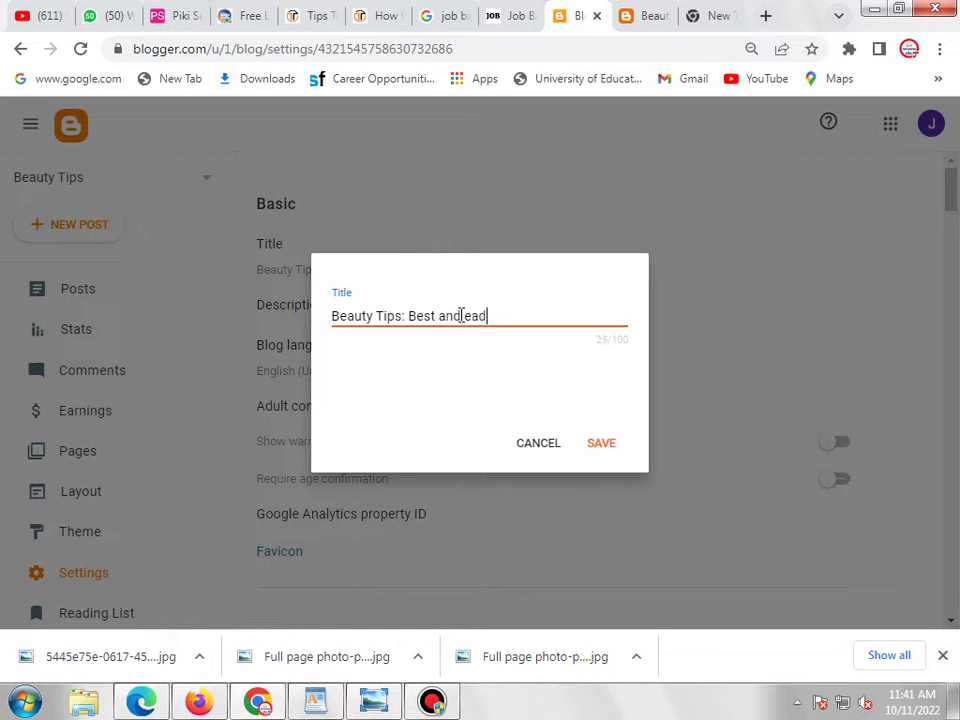
key("BackSpace")
key("BackSpace")
type("sy tu")
key("BackSpace")
type("ips")
left_click(600, 443)
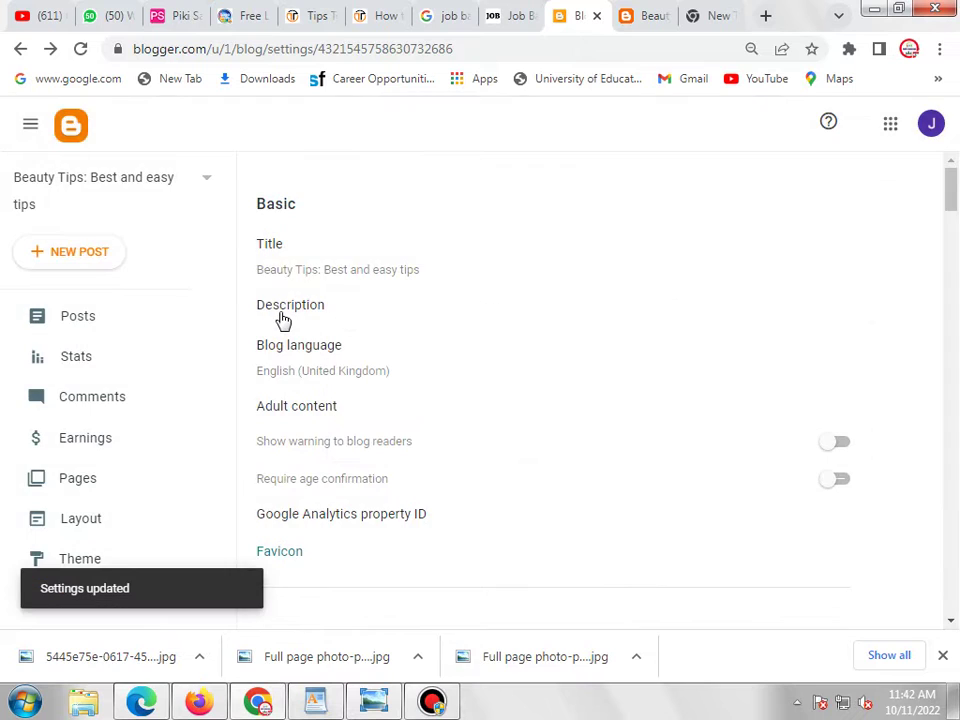
- Set the blog's description to "this website is created for tips for skin and health tips finess or home remedies or health slution" and save it
left_click(281, 315)
left_click(416, 323)
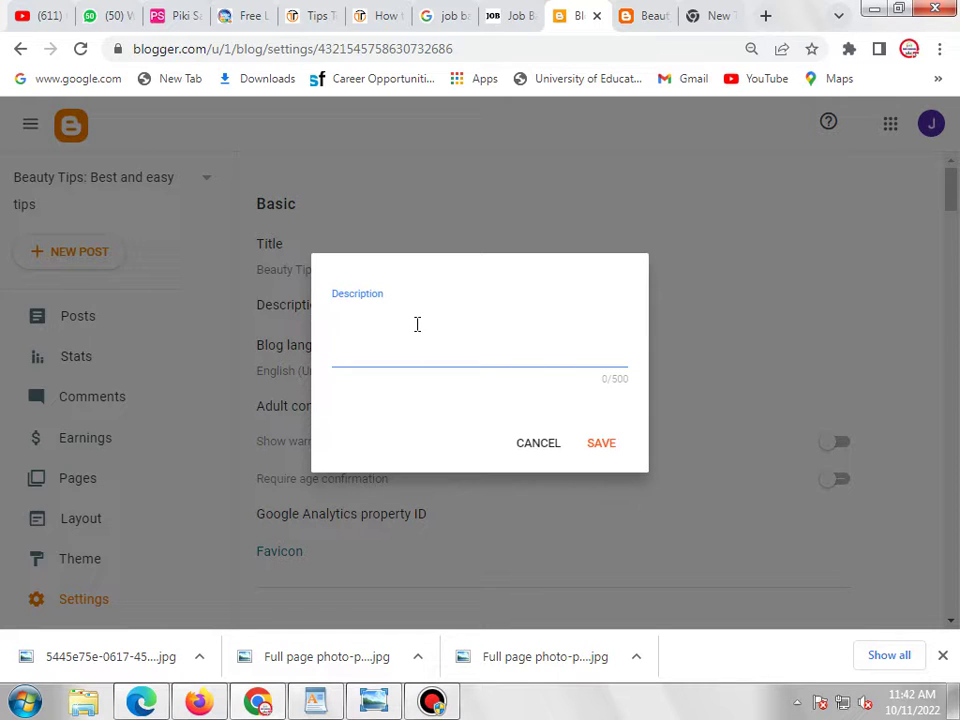
type("this website is.created fo")
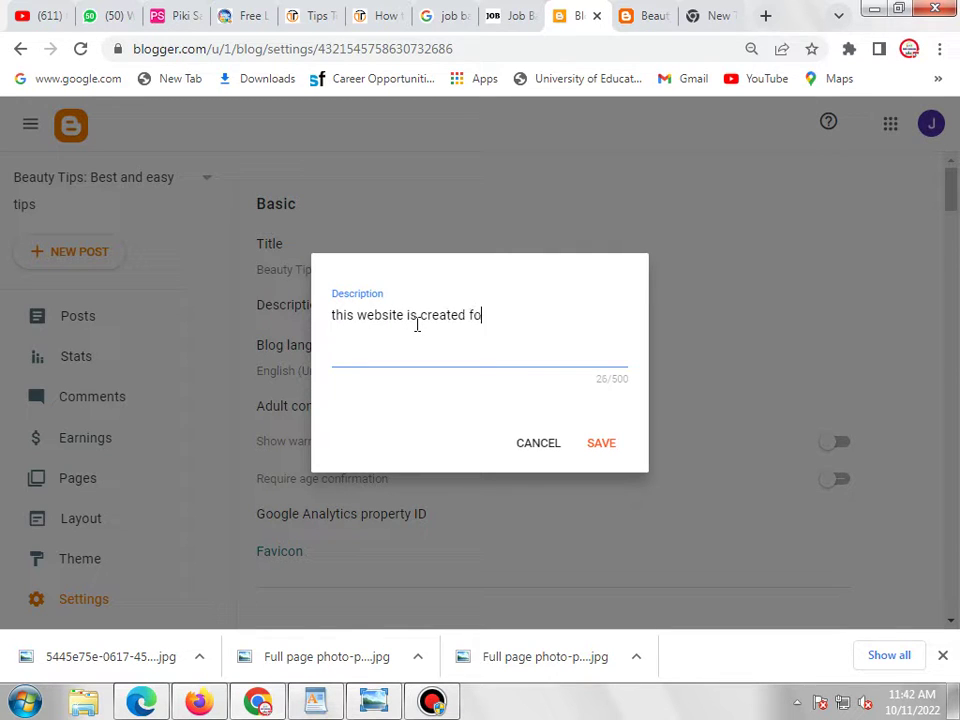
type("r tips for skin and ")
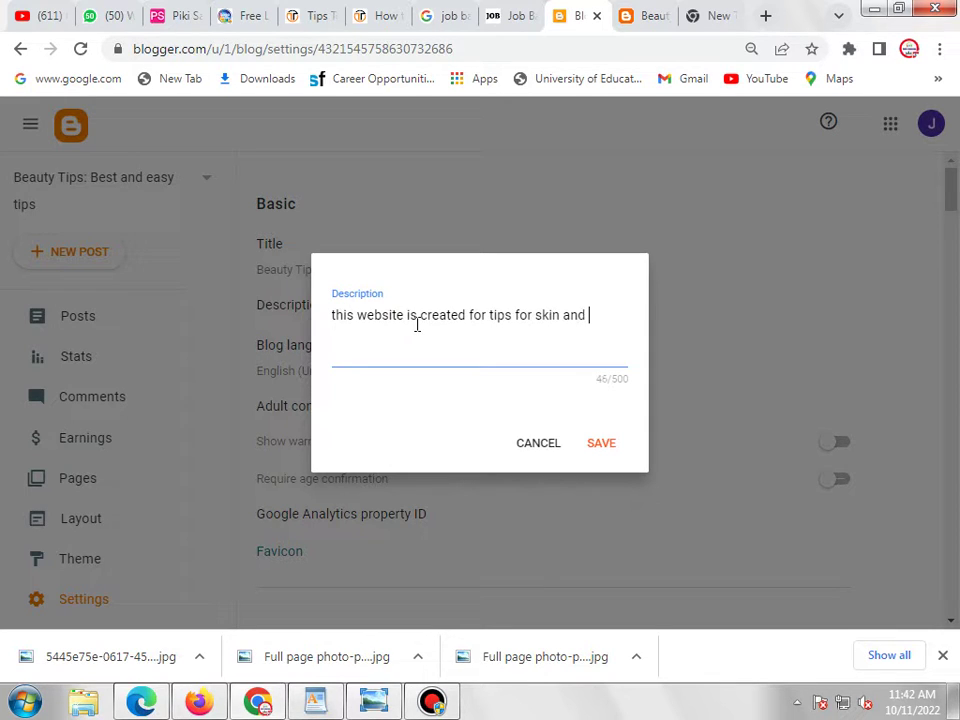
type("helath")
type(" tips")
type(" fi")
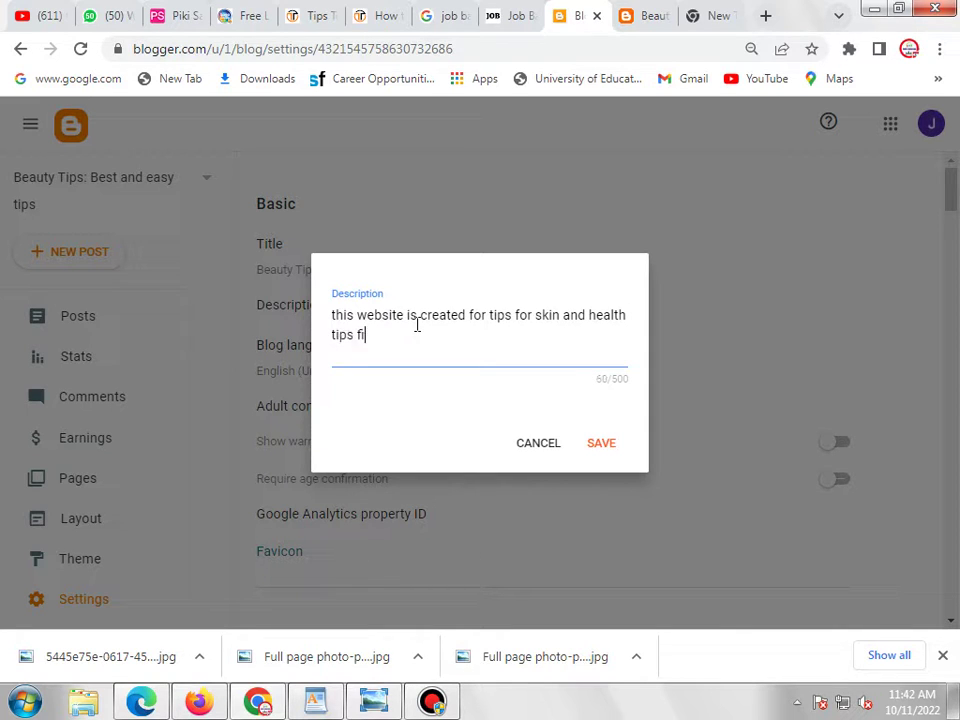
type("ness or home re")
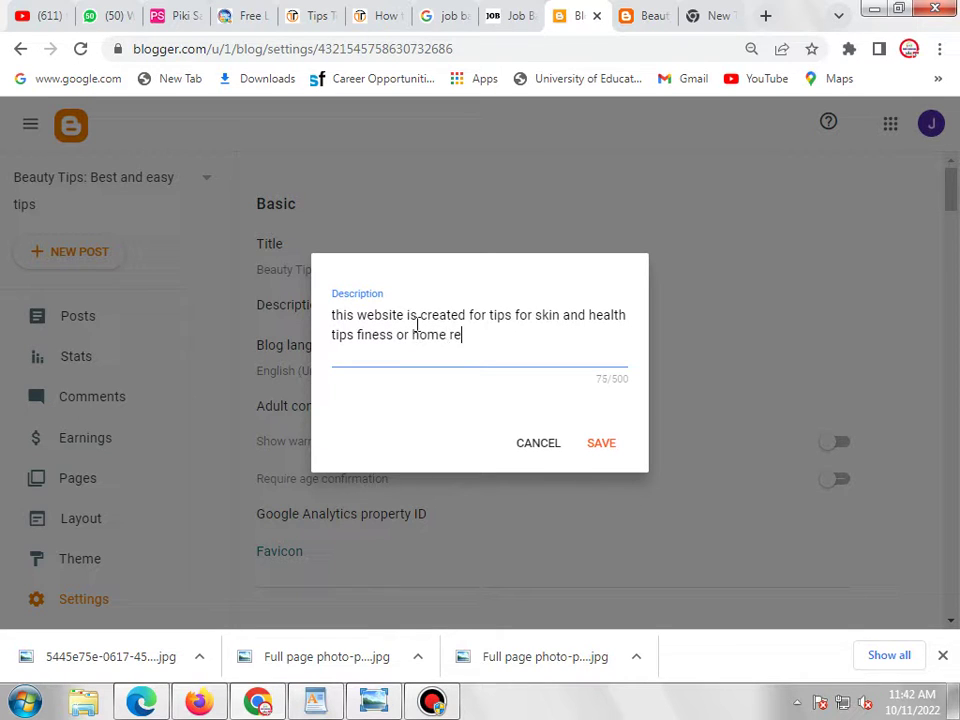
type("medies or health slution")
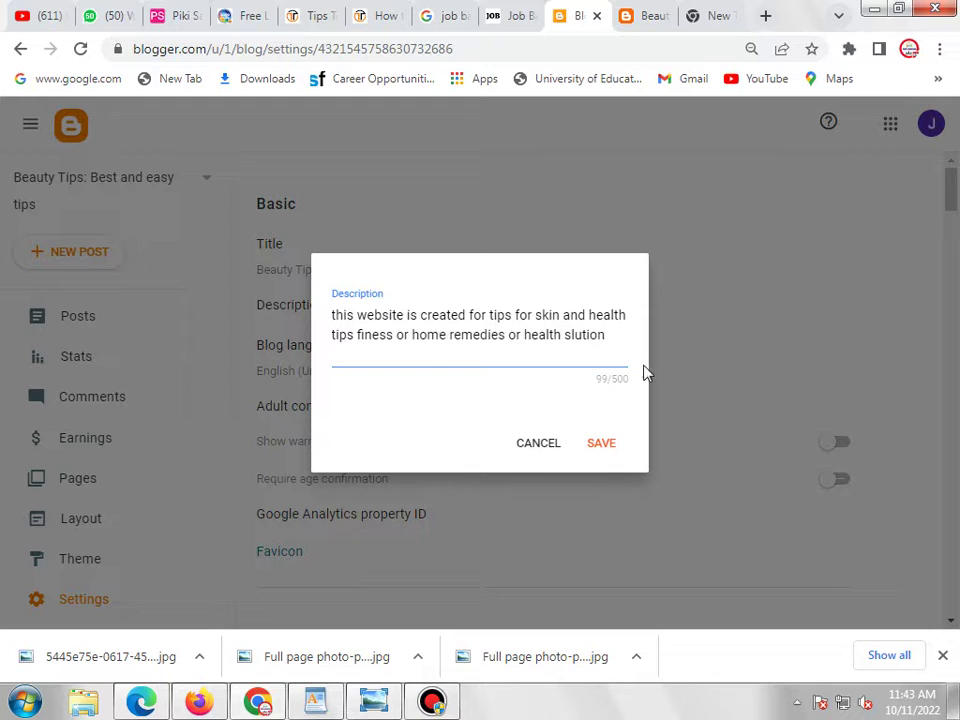
left_click(605, 444)
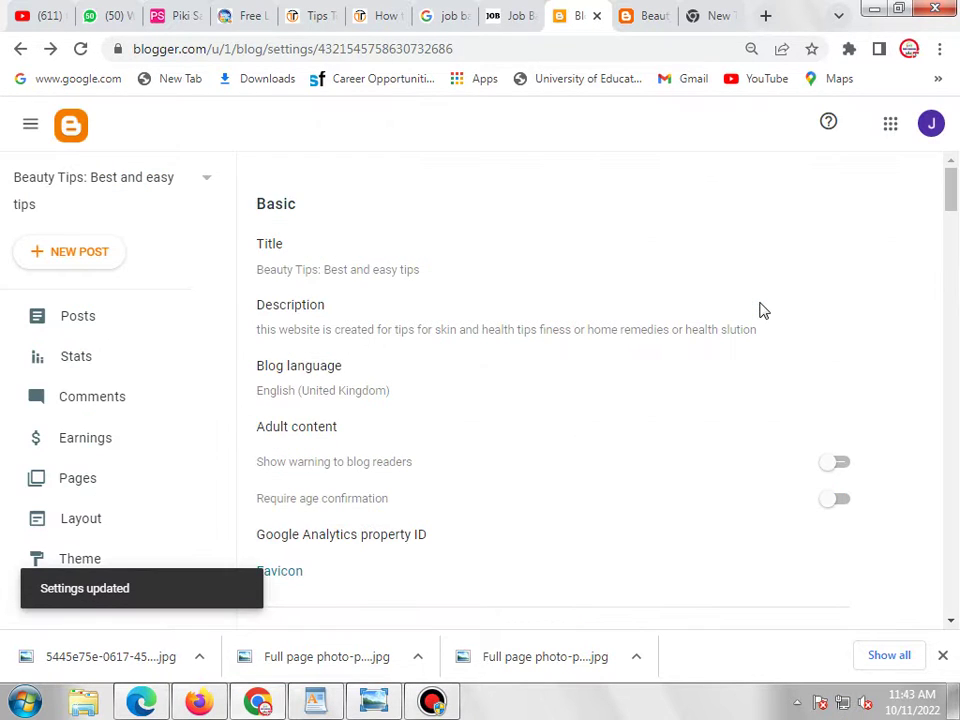
- Examine the basic settings down to the favicon option, and look at the favicon tutorial among the YouTube channel's videos before returning to Blogger
scroll(761, 311, "down", 3)
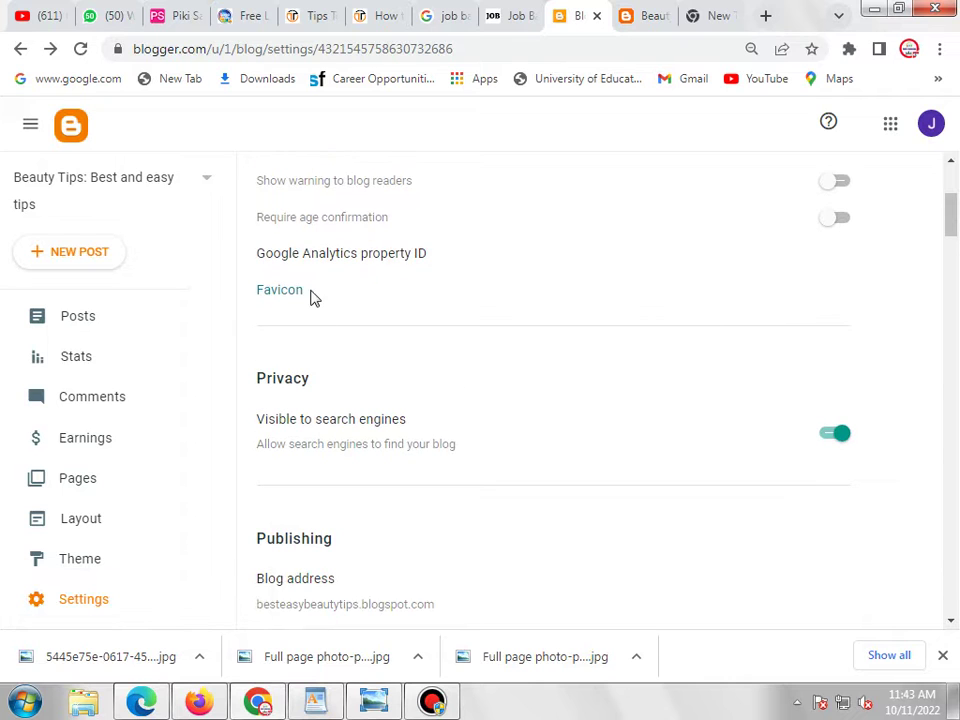
scroll(341, 300, "up", 3)
scroll(341, 300, "down", 3)
scroll(348, 304, "up", 2)
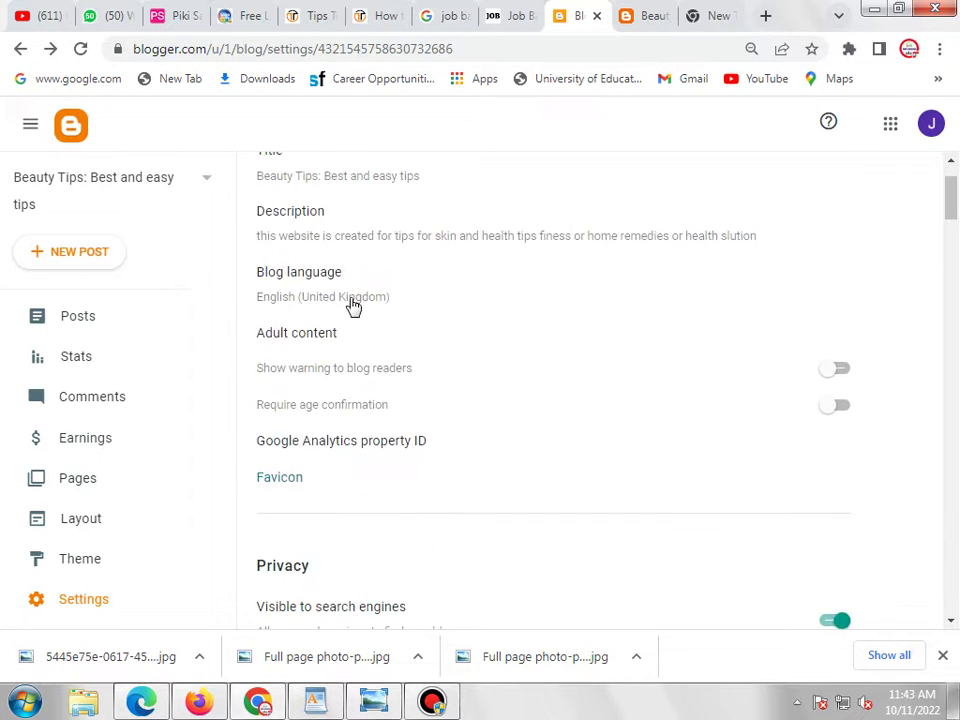
scroll(336, 283, "down", 2)
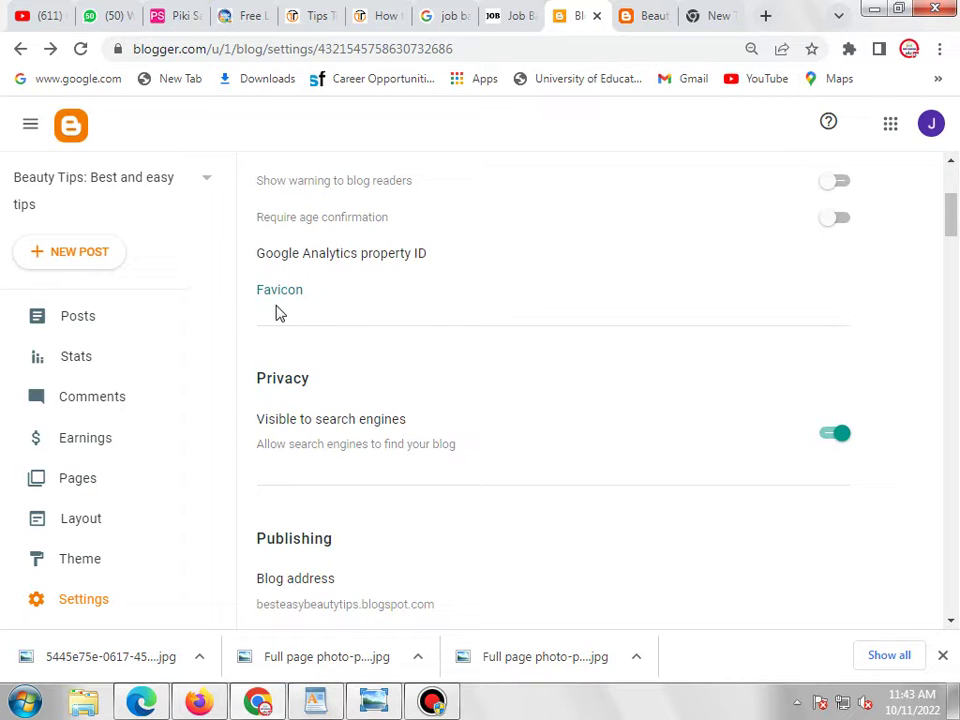
left_click(35, 20)
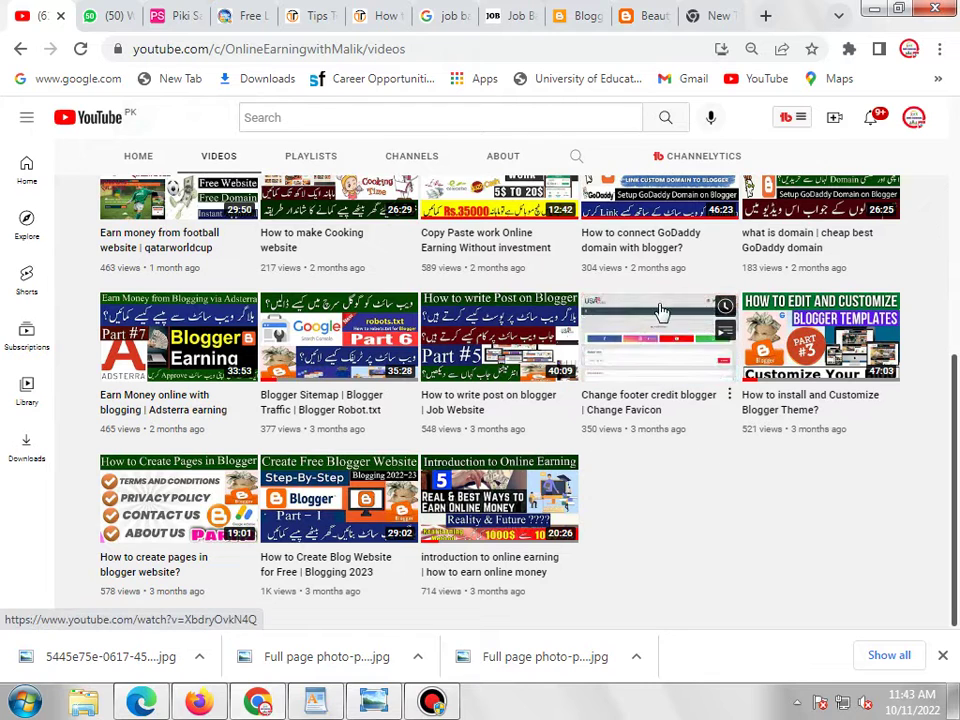
left_click(590, 15)
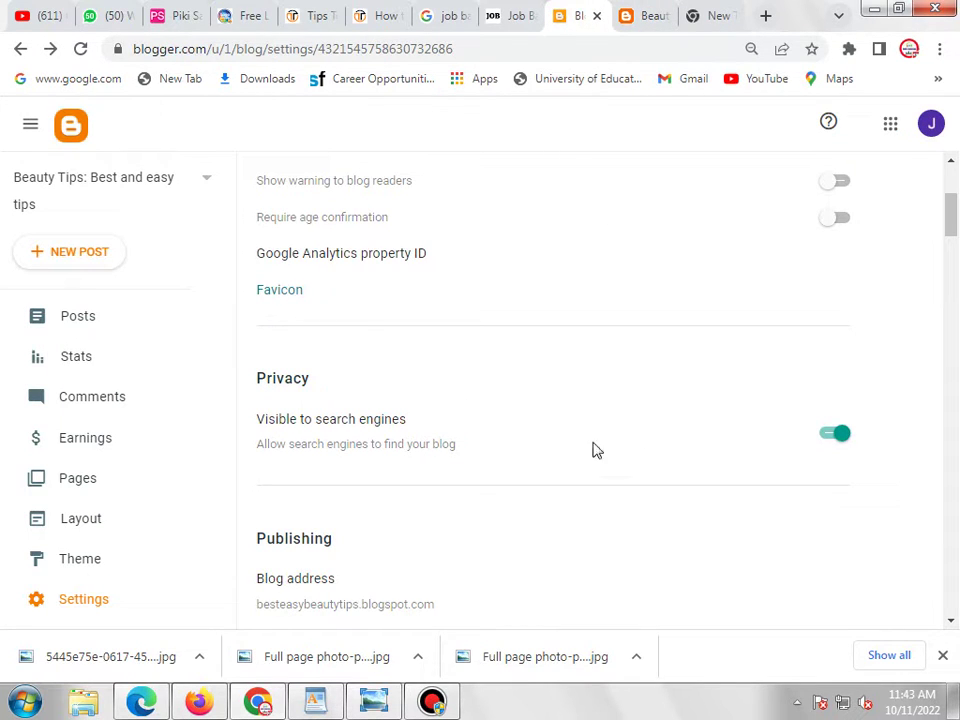
- Check the custom domain option under Publishing and the YouTube channel's GoDaddy domain videos, returning to the blog settings
scroll(527, 441, "down", 4)
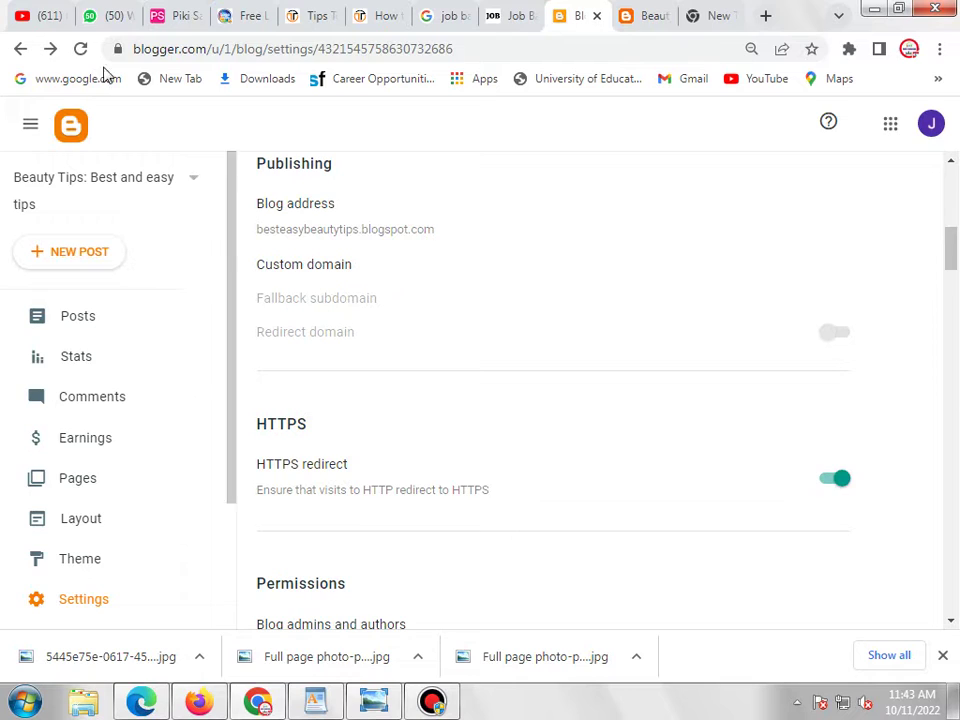
left_click(35, 14)
scroll(790, 315, "up", 3)
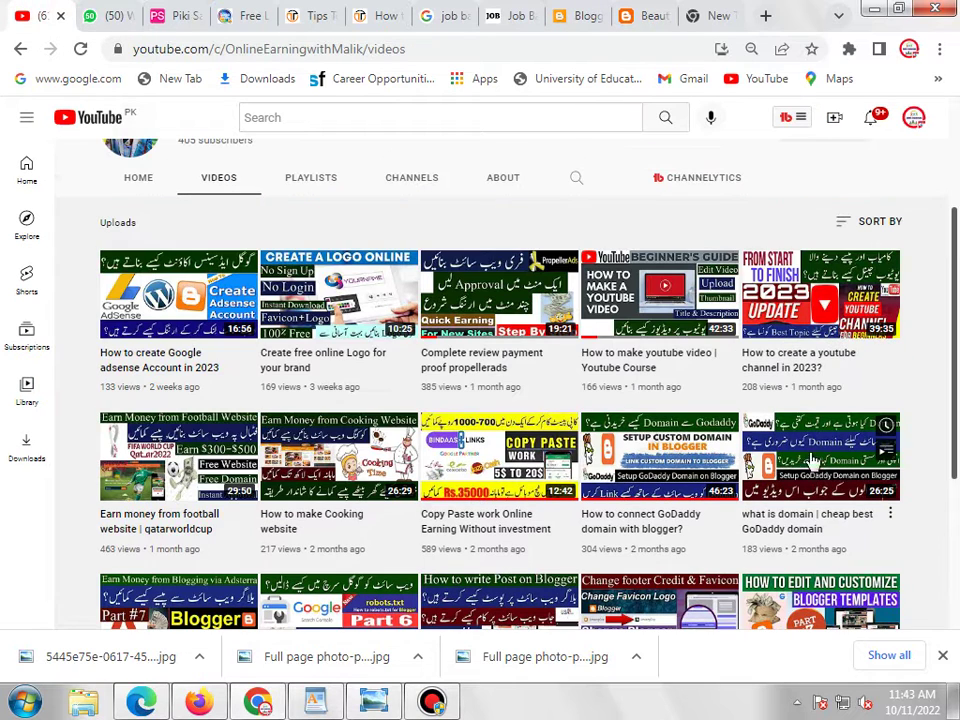
left_click(590, 16)
- View the form for inviting more authors under Permissions and close it without sending an invitation
scroll(481, 362, "down", 3)
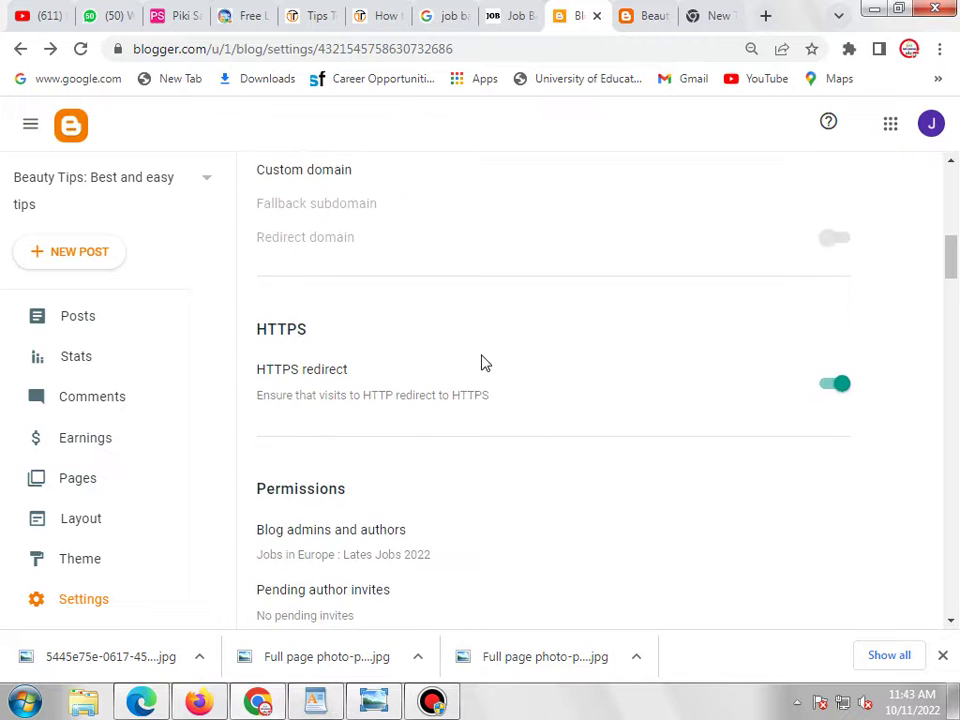
scroll(481, 362, "down", 2)
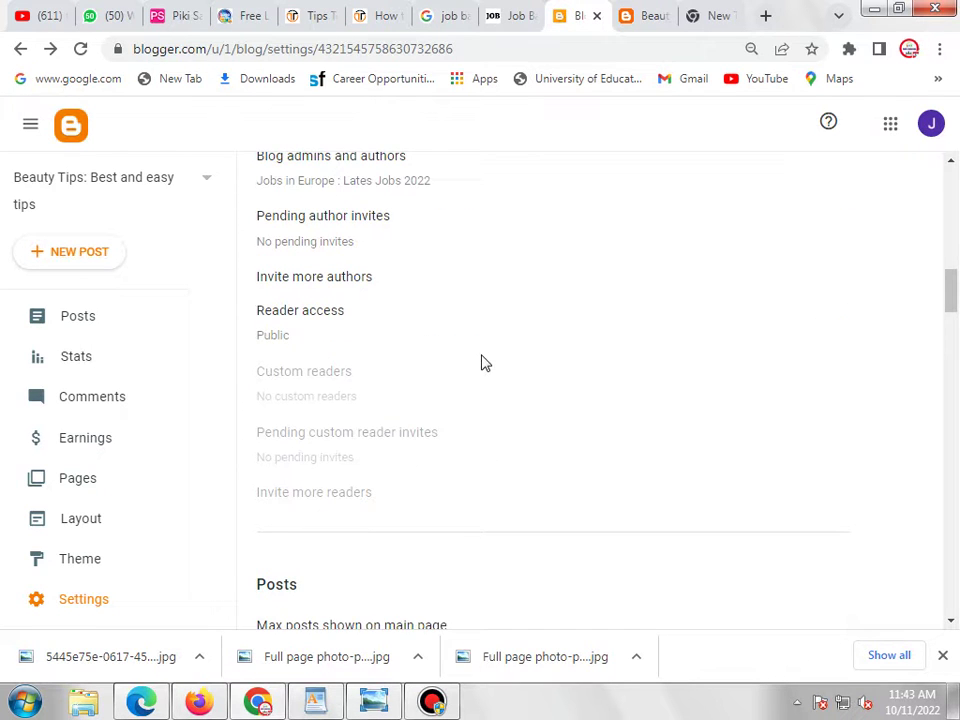
scroll(484, 362, "down", 2)
scroll(483, 364, "up", 2)
scroll(483, 365, "up", 1)
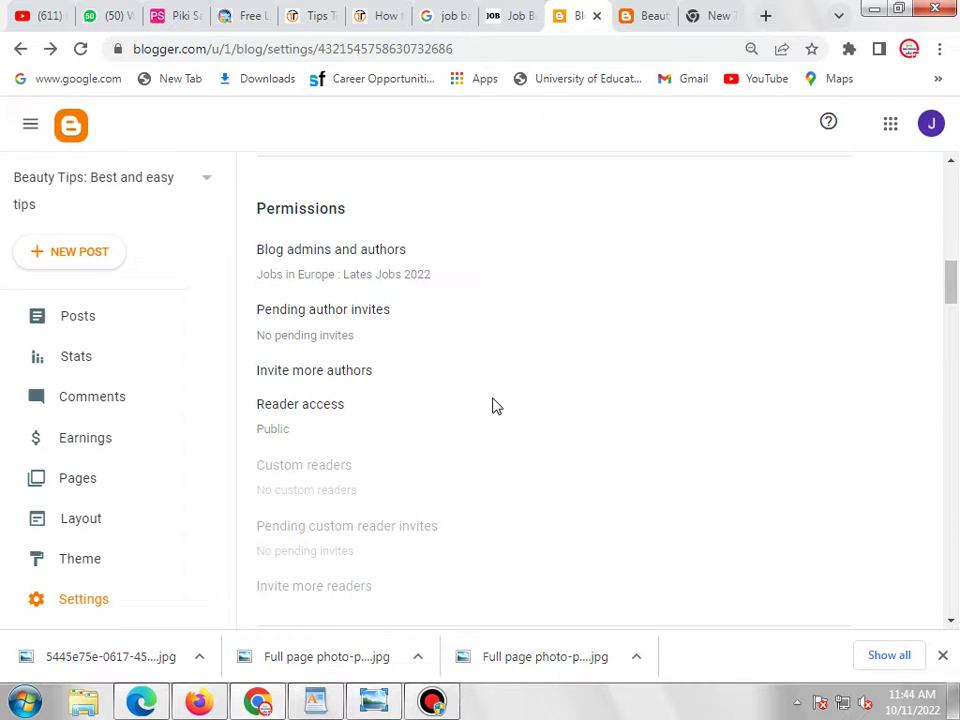
left_click(358, 376)
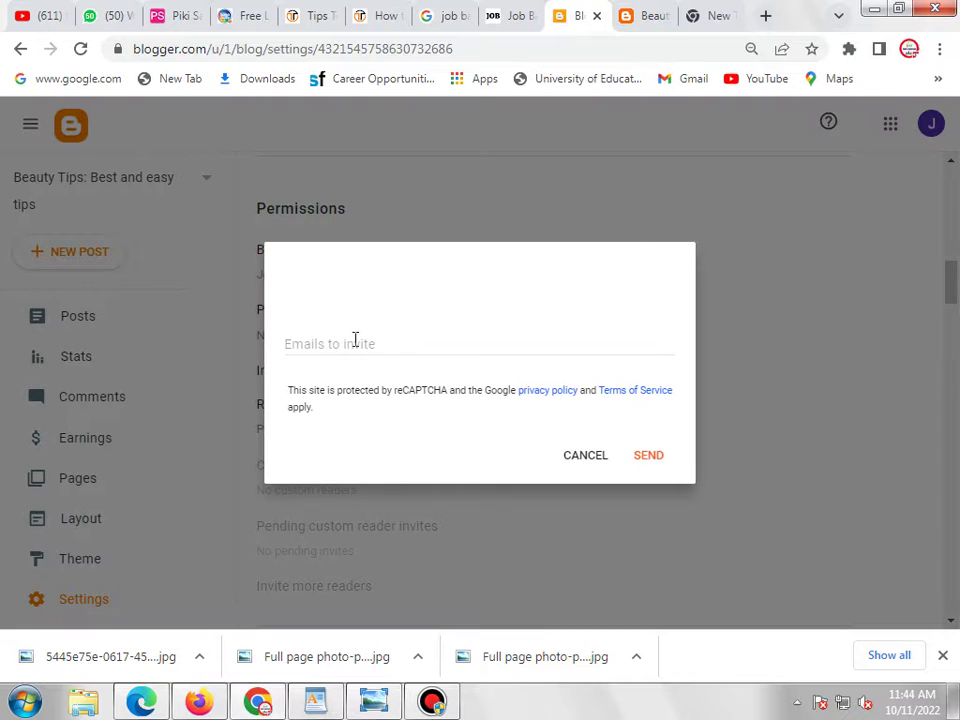
left_click(355, 339)
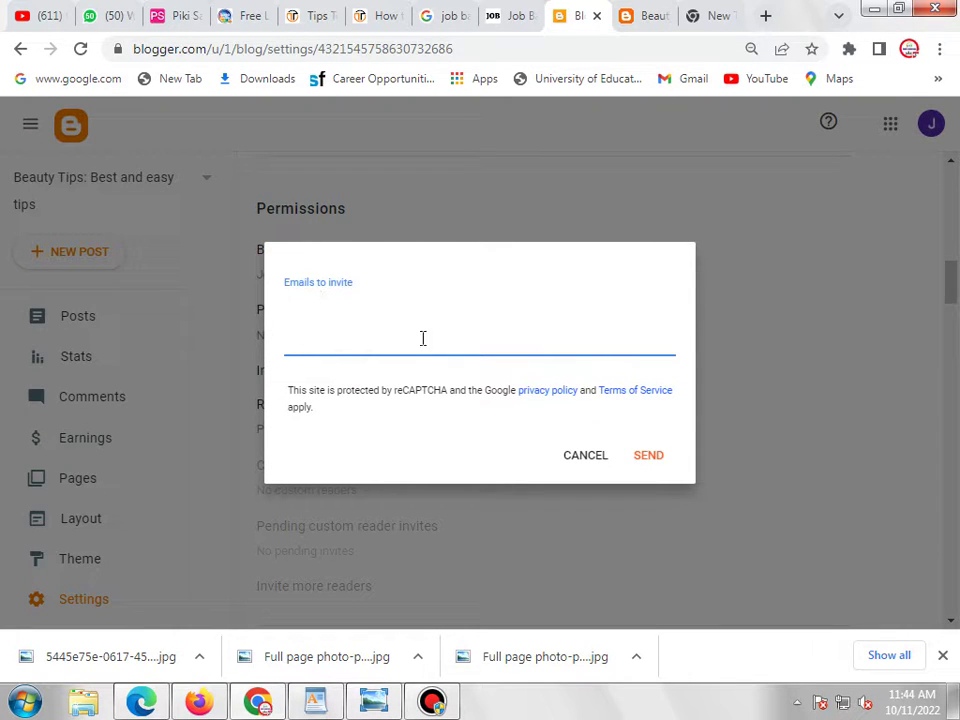
left_click(598, 456)
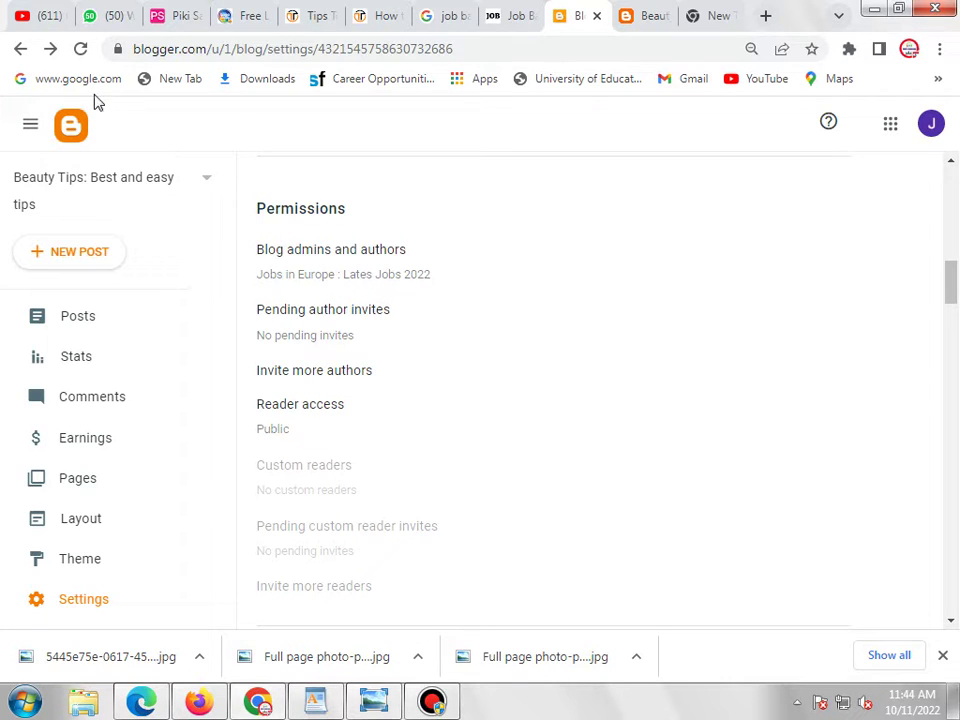
- Inspect the blog's admins and authors list under Permissions and close it without changes
left_click(337, 270)
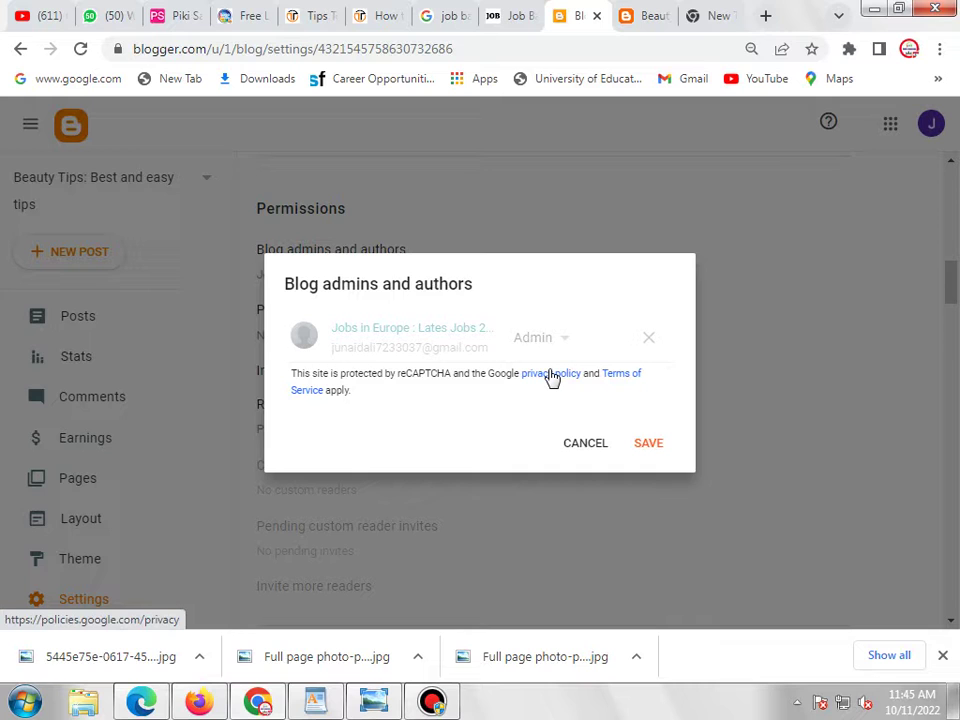
left_click(583, 444)
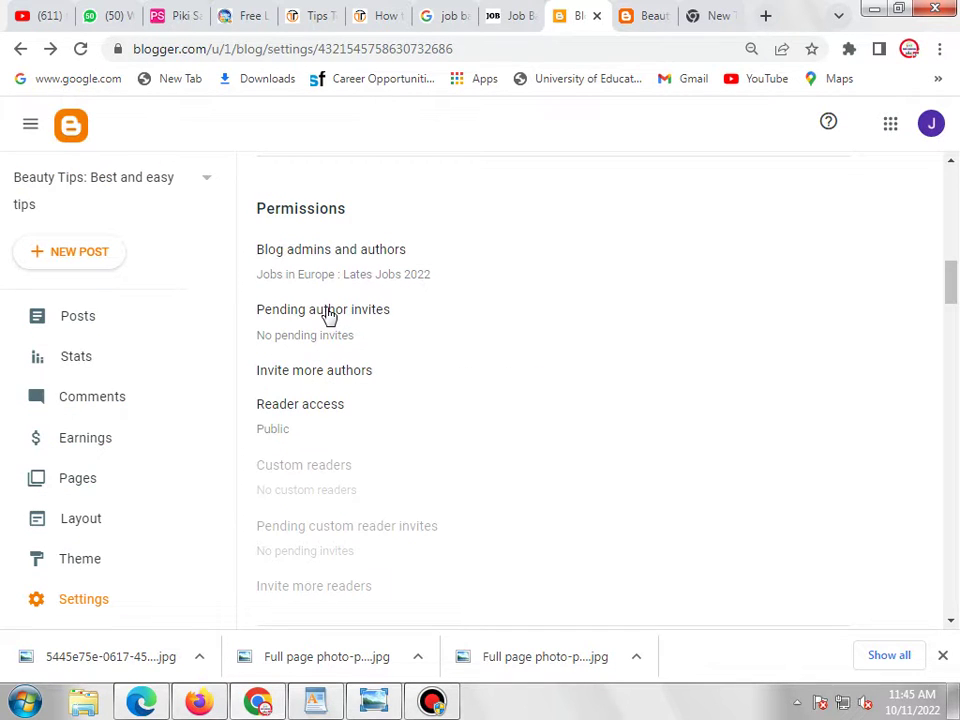
scroll(85, 450, "down", 2)
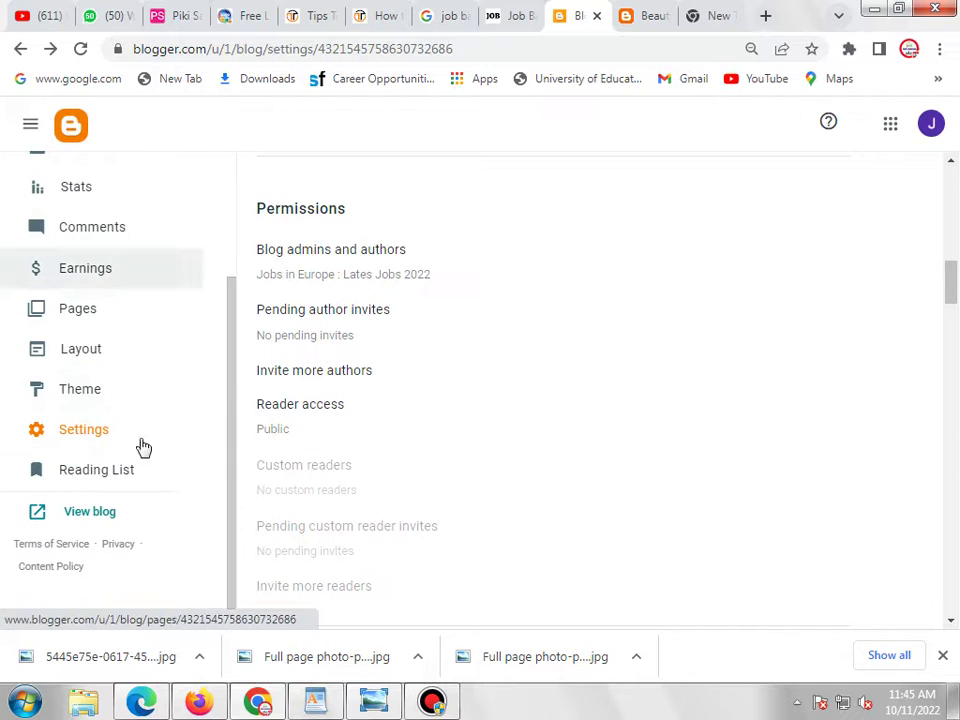
scroll(339, 493, "up", 1)
scroll(110, 295, "up", 2)
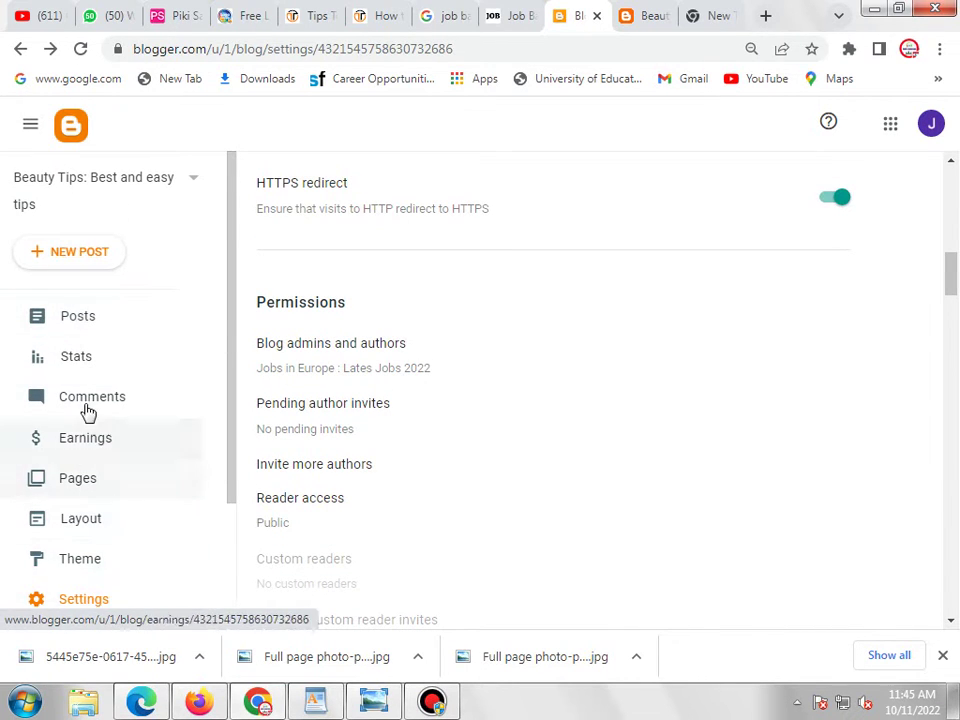
scroll(86, 375, "down", 2)
left_click(353, 380)
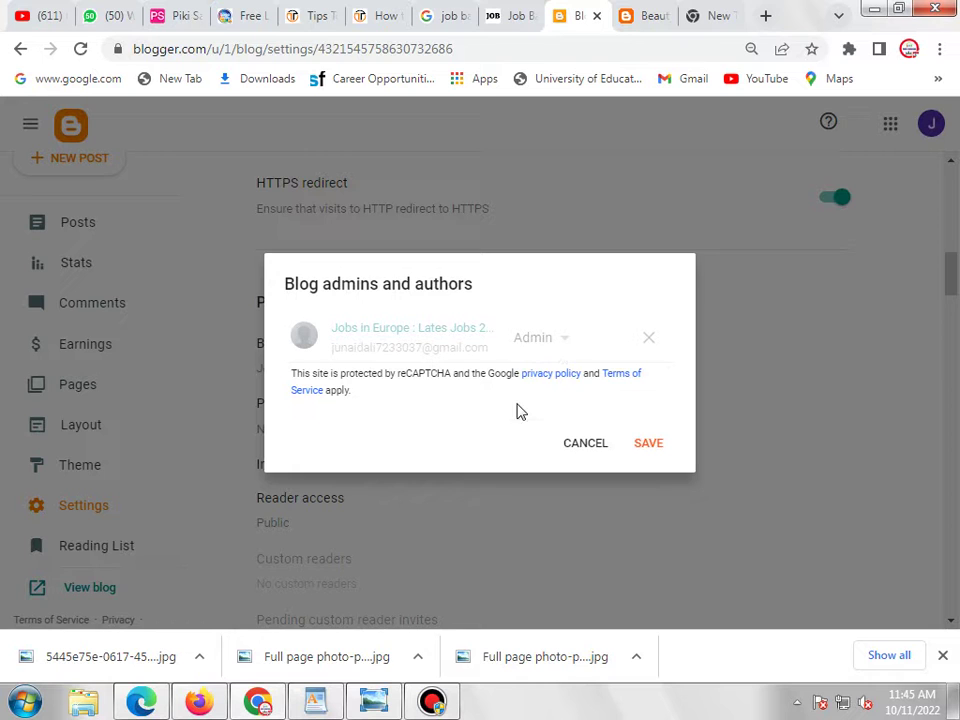
left_click(578, 446)
- Set the maximum number of posts shown on the main page to 10 and save it
scroll(424, 450, "down", 5)
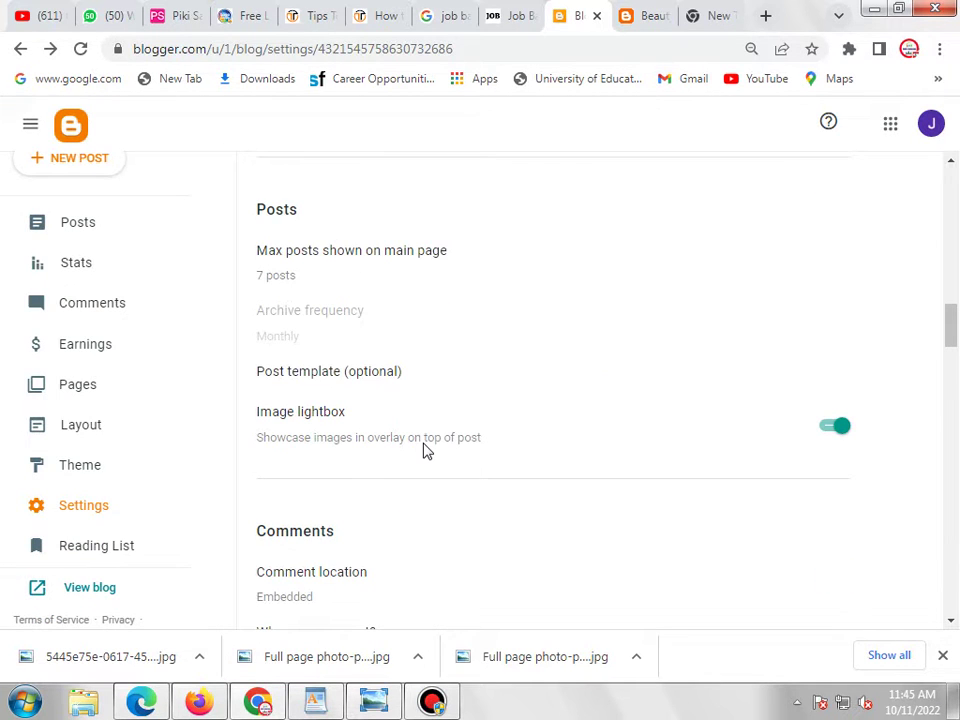
left_click(376, 258)
left_click(373, 315)
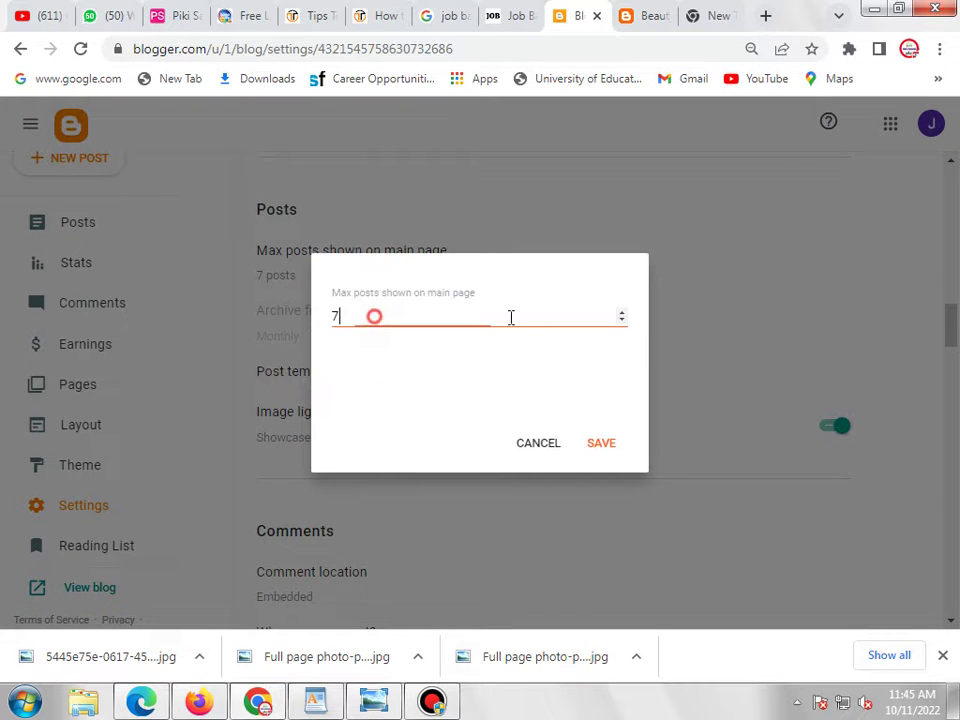
left_click(622, 315)
left_click(622, 315)
left_click(622, 315)
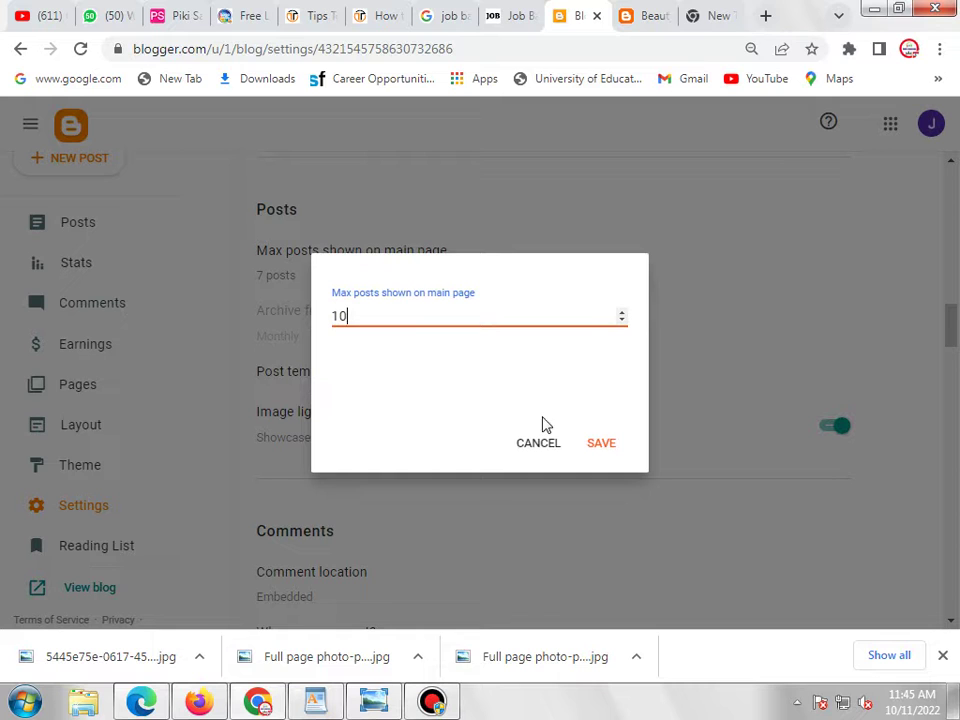
left_click(592, 452)
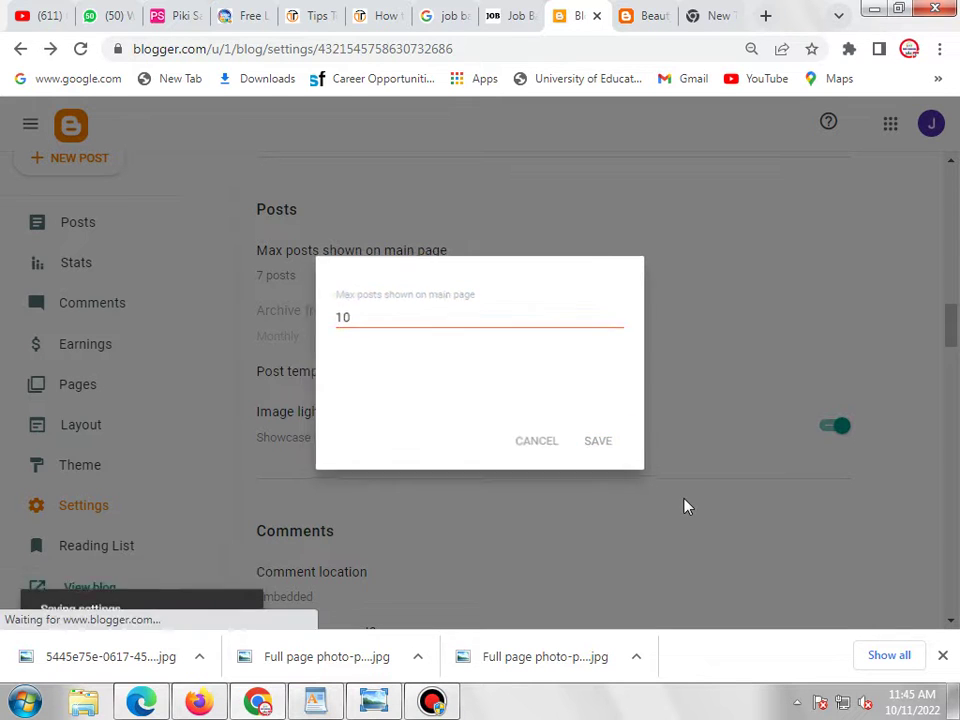
- Enable the search description under Meta tags, and view its text entry form without entering a description
scroll(688, 507, "down", 3)
scroll(688, 507, "down", 3)
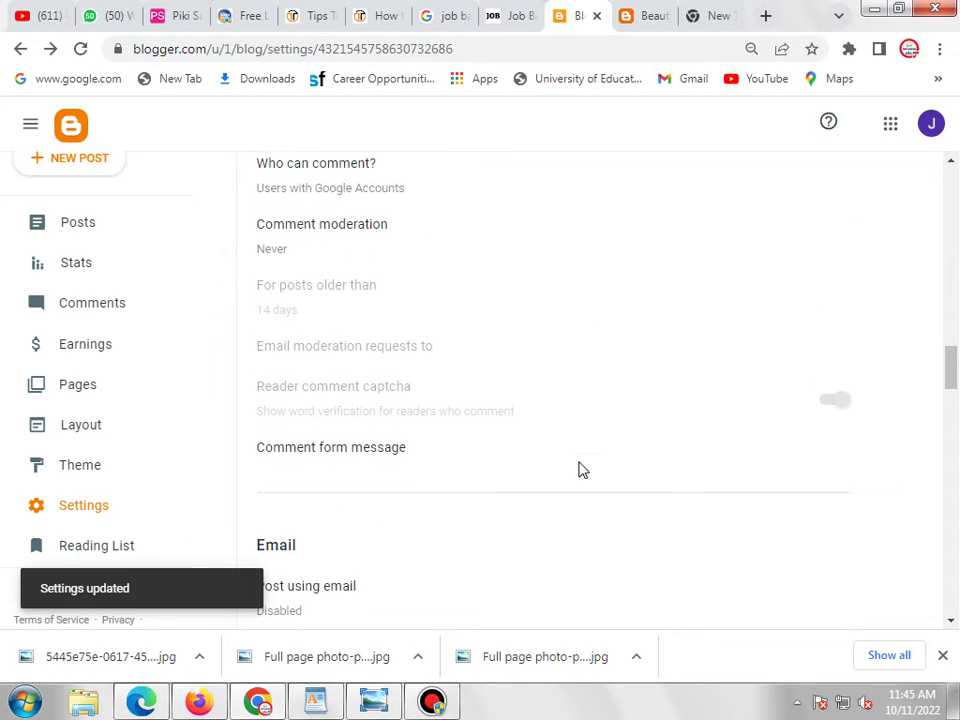
scroll(518, 308, "down", 2)
scroll(518, 308, "down", 5)
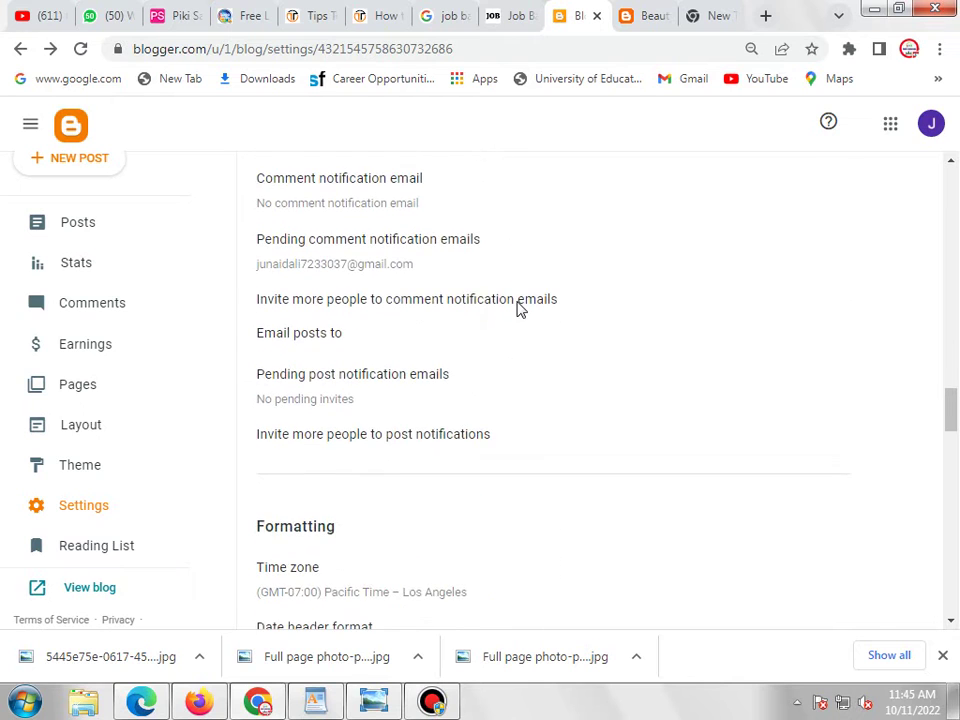
scroll(518, 310, "down", 5)
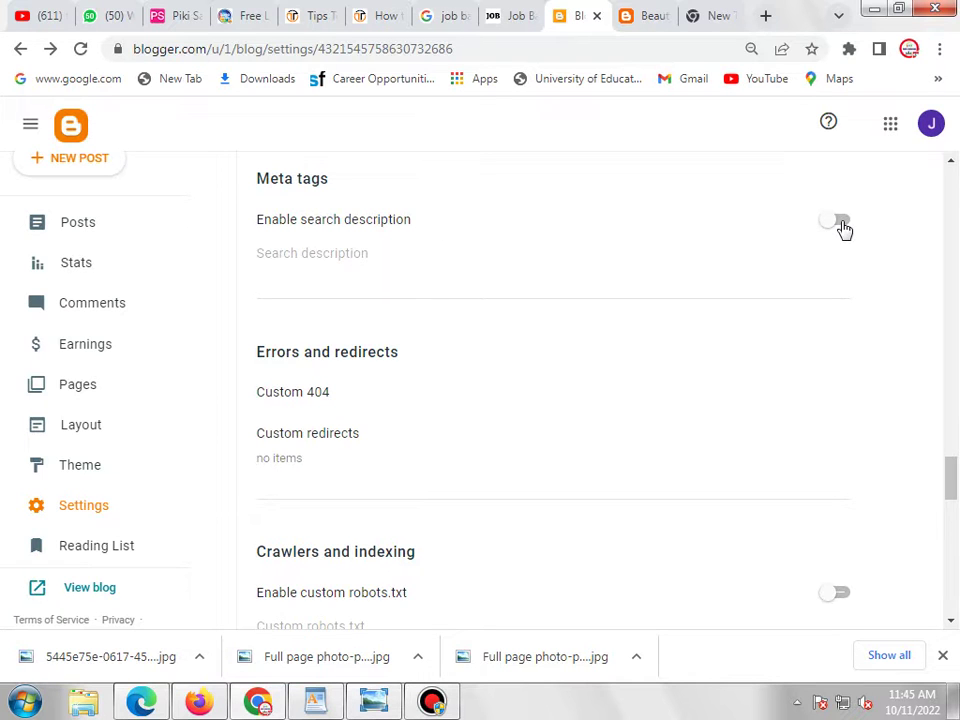
left_click(840, 222)
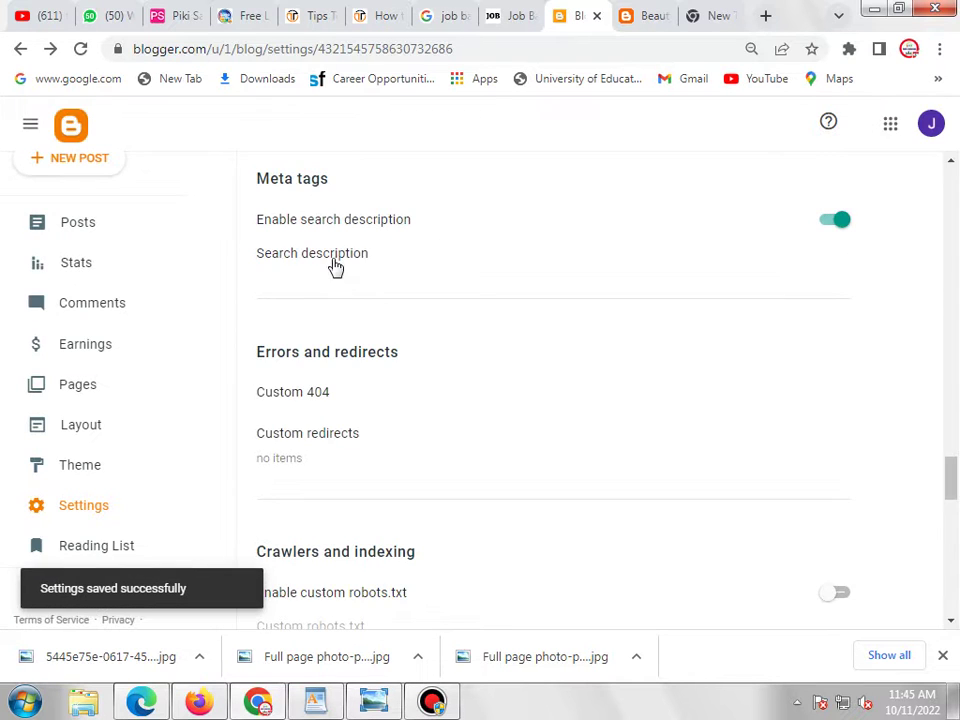
left_click(336, 265)
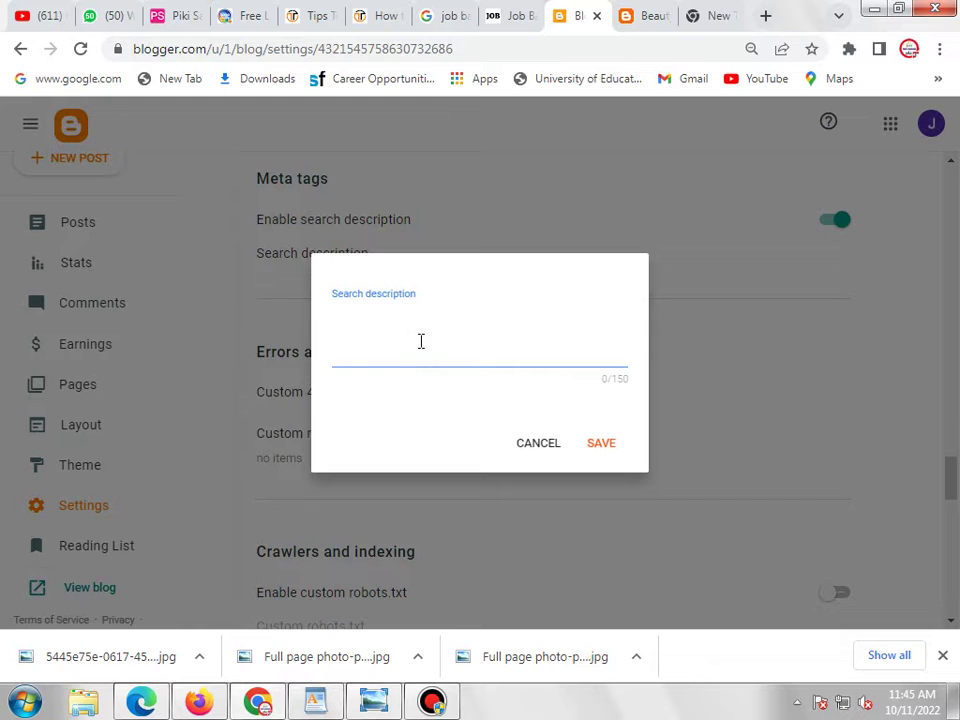
left_click(545, 448)
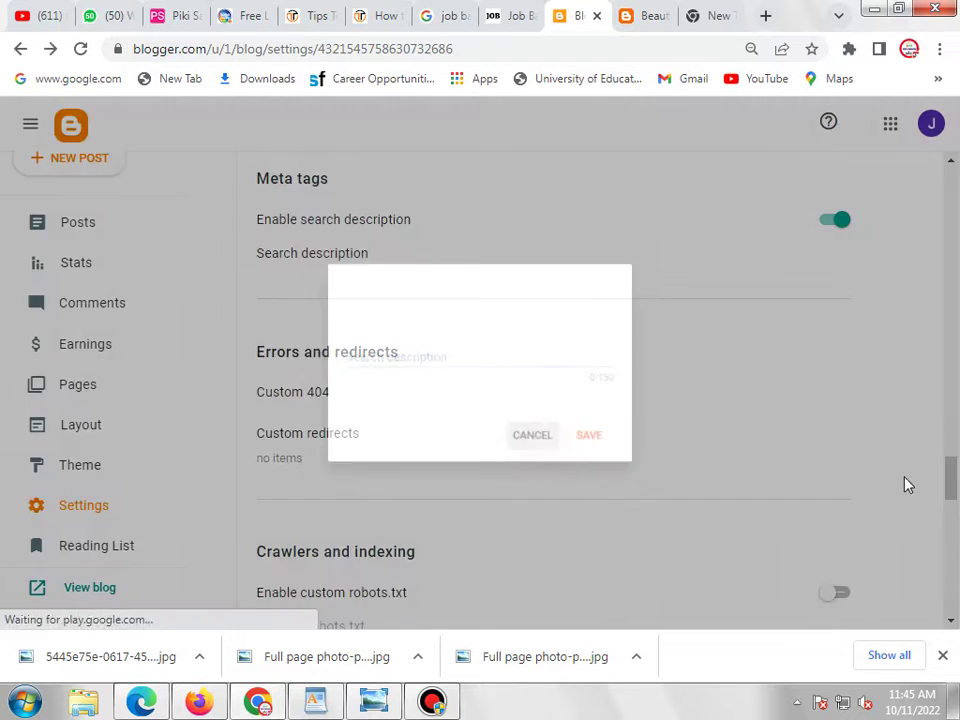
- View the blog's description entry form under Basic and close it without changes
left_click_drag(952, 485, 949, 178)
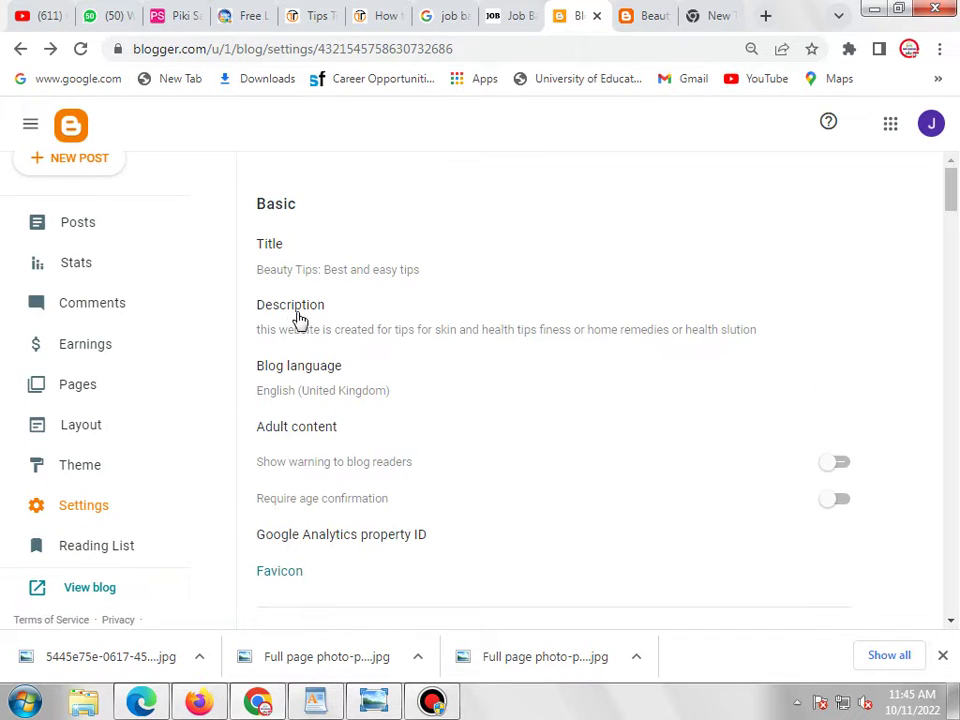
scroll(296, 322, "down", 7)
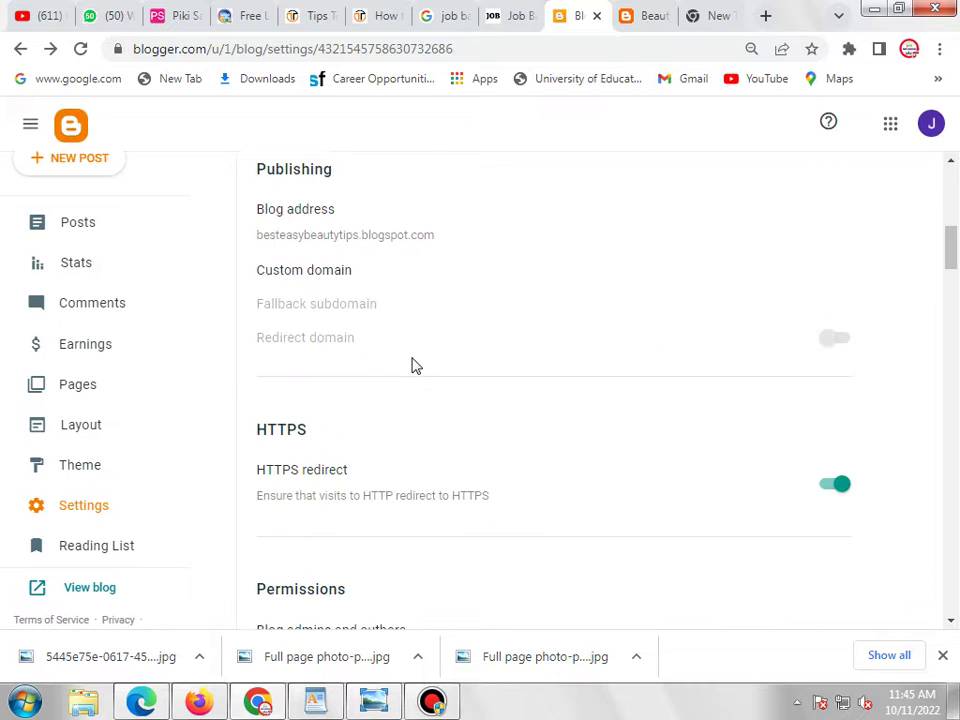
scroll(416, 355, "up", 7)
left_click(368, 308)
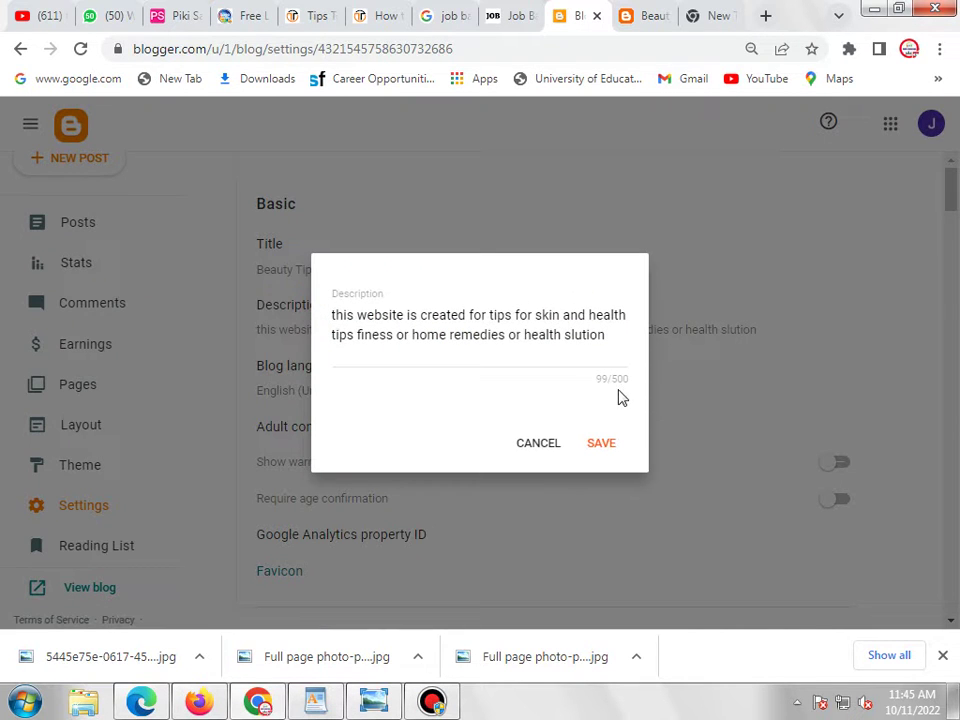
left_click(553, 443)
- Enter "beauty website tips" as the search description under Meta tags and save it
scroll(555, 443, "down", 5)
scroll(557, 443, "down", 8)
scroll(557, 443, "down", 8)
left_click(369, 443)
left_click(484, 362)
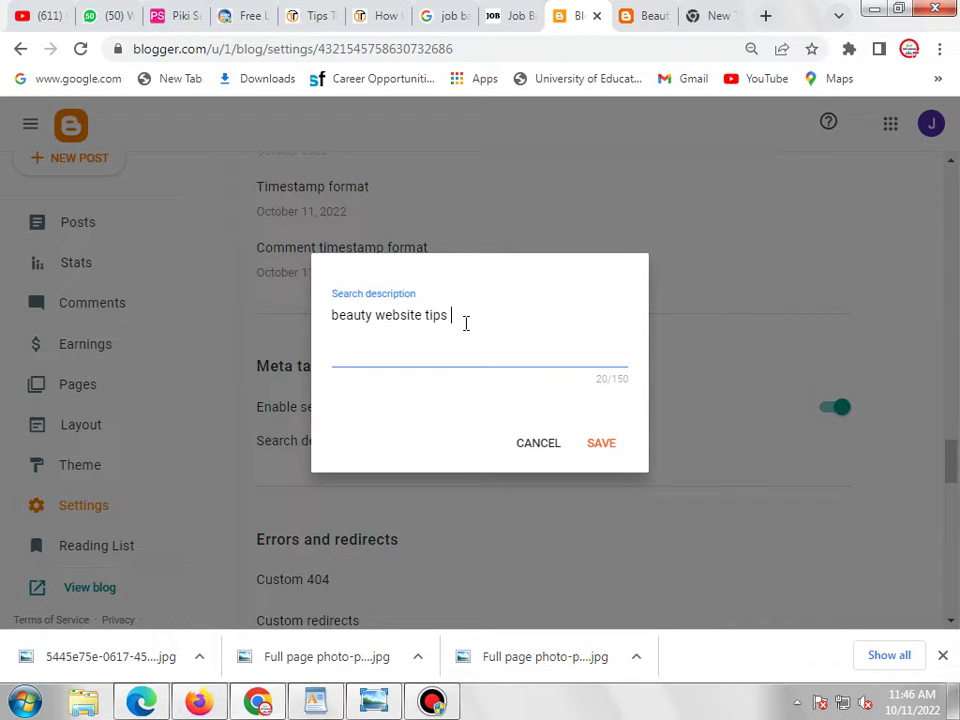
left_click(601, 442)
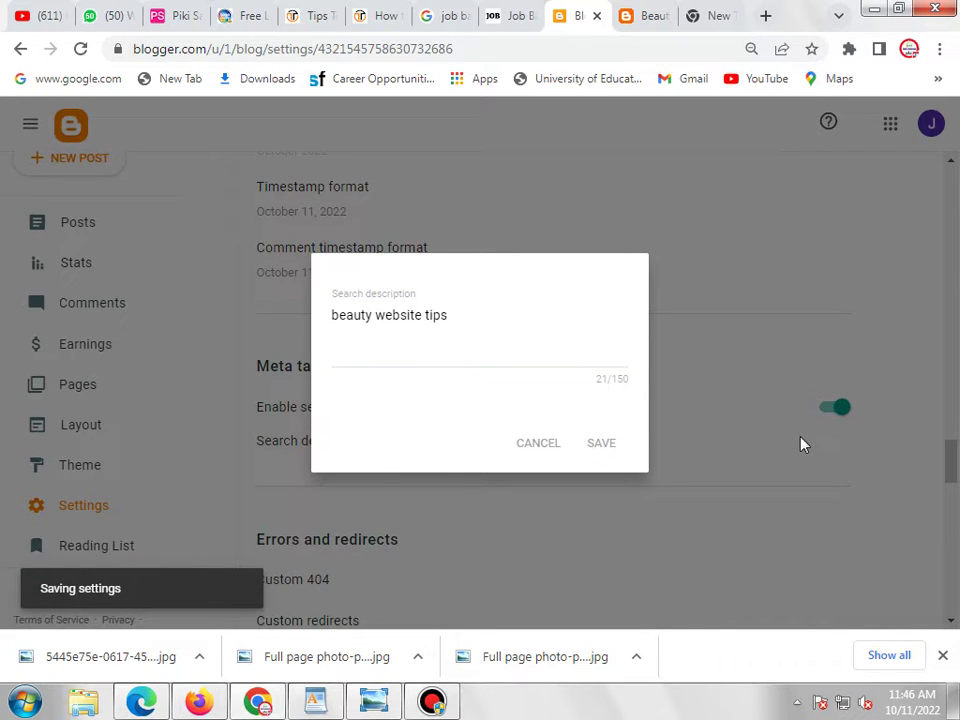
- Enable custom robots header tags, turn on all and noodp for the home page tags, and save them
scroll(536, 459, "down", 4)
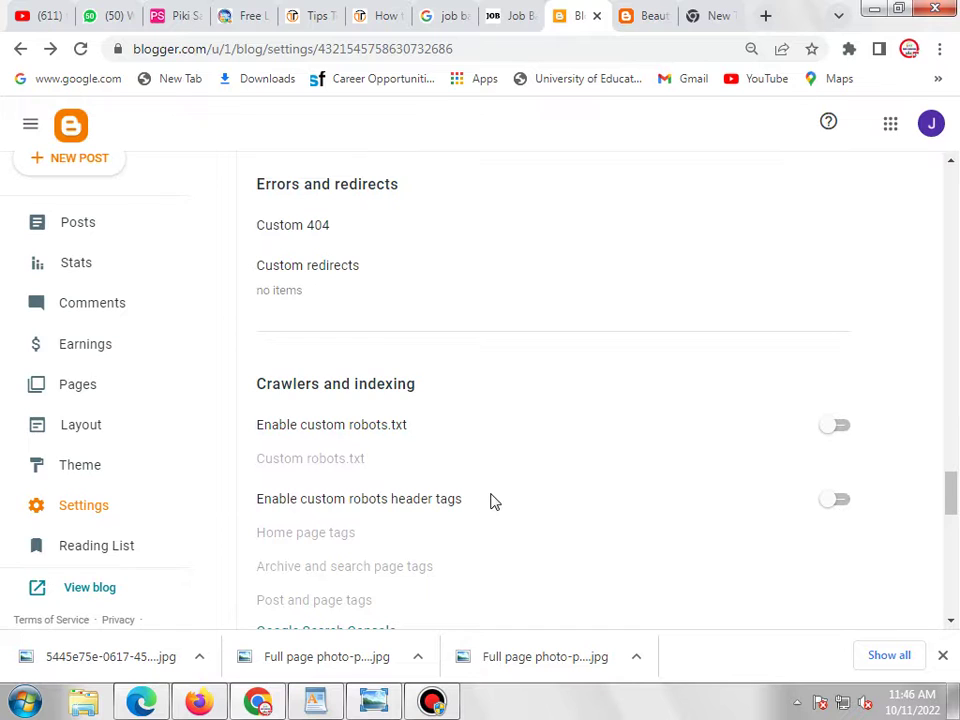
scroll(494, 499, "down", 2)
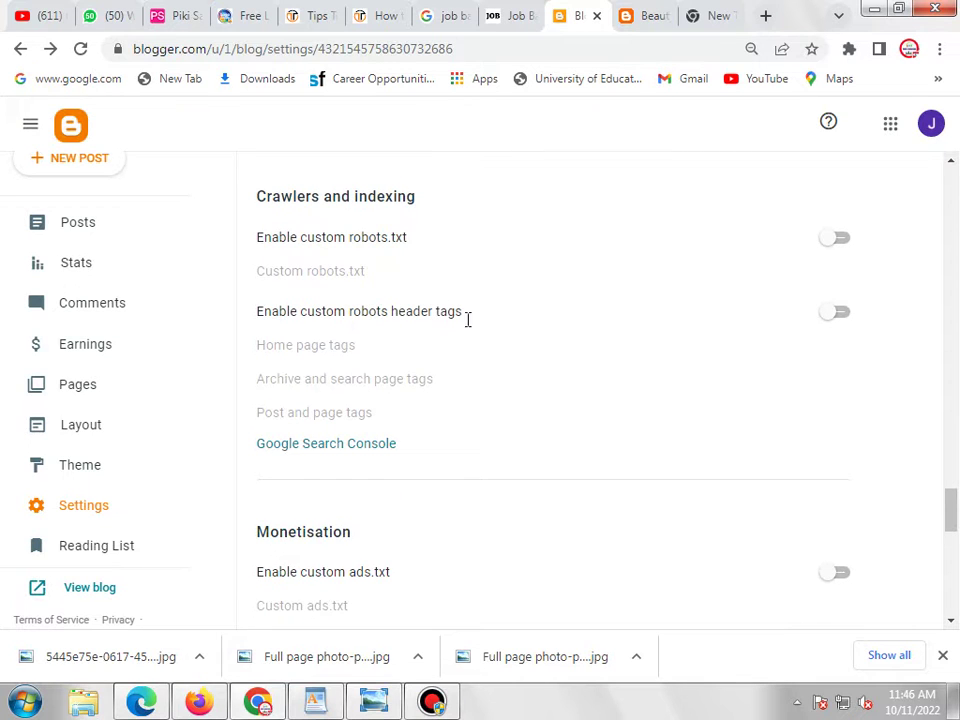
left_click(845, 318)
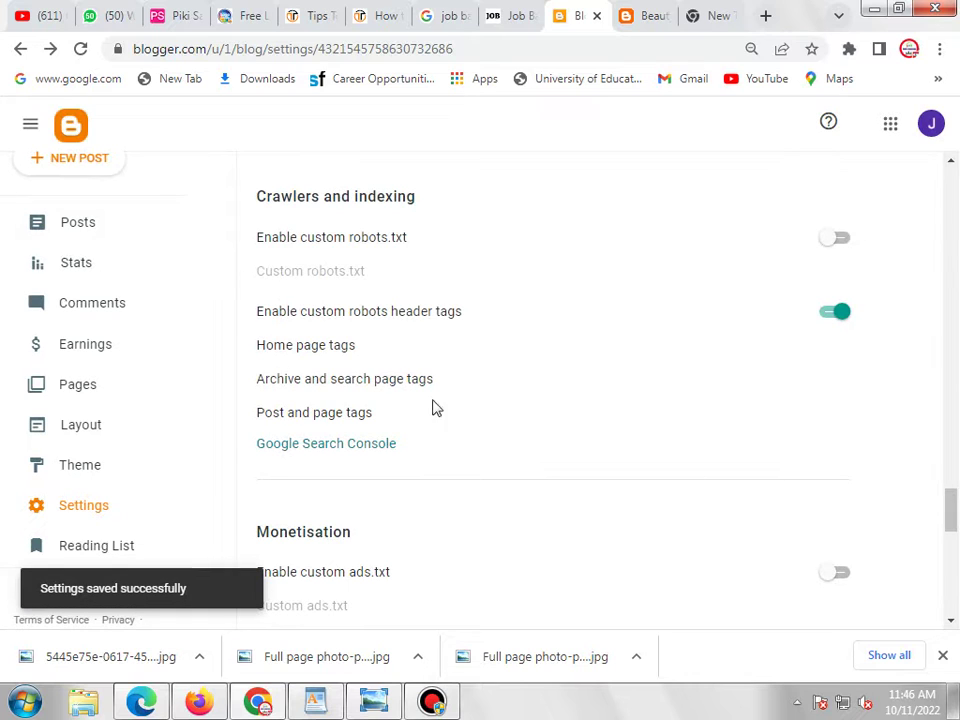
left_click(306, 349)
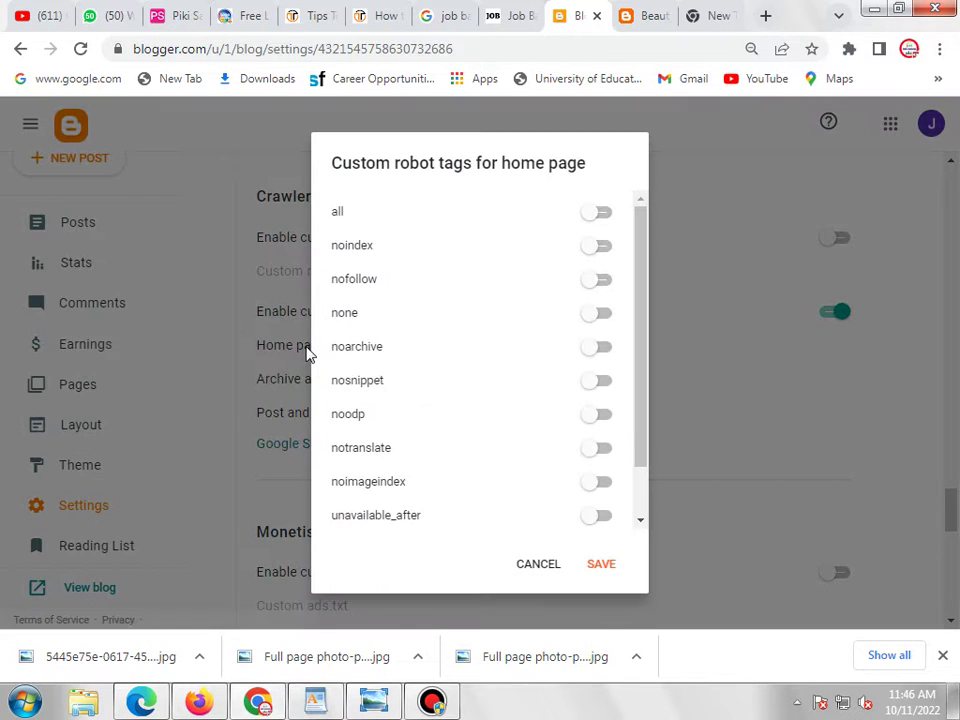
left_click(604, 216)
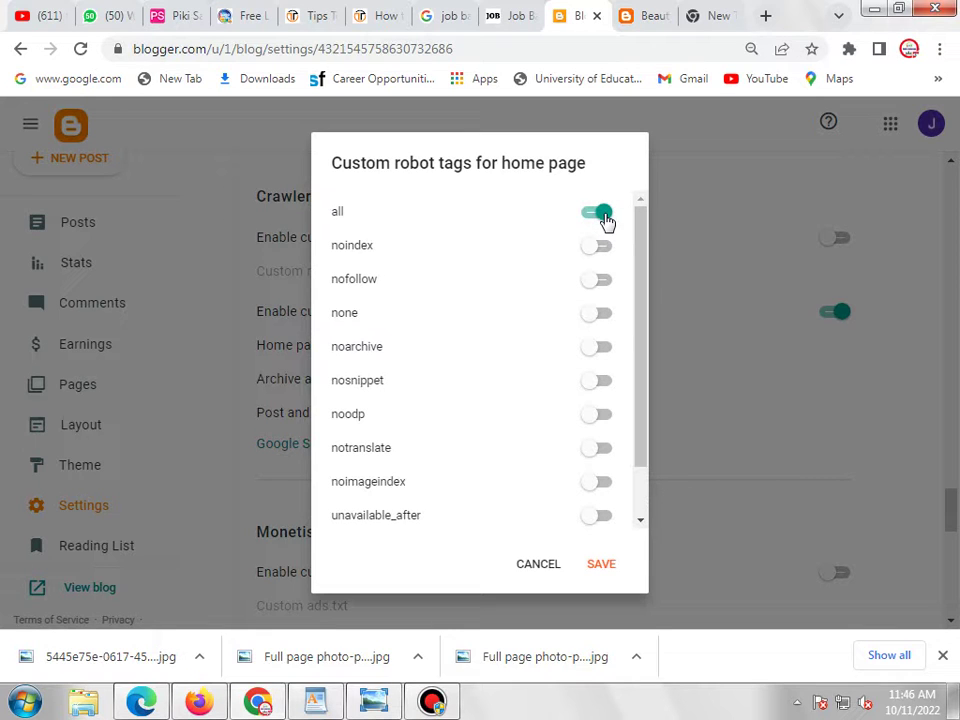
left_click(602, 416)
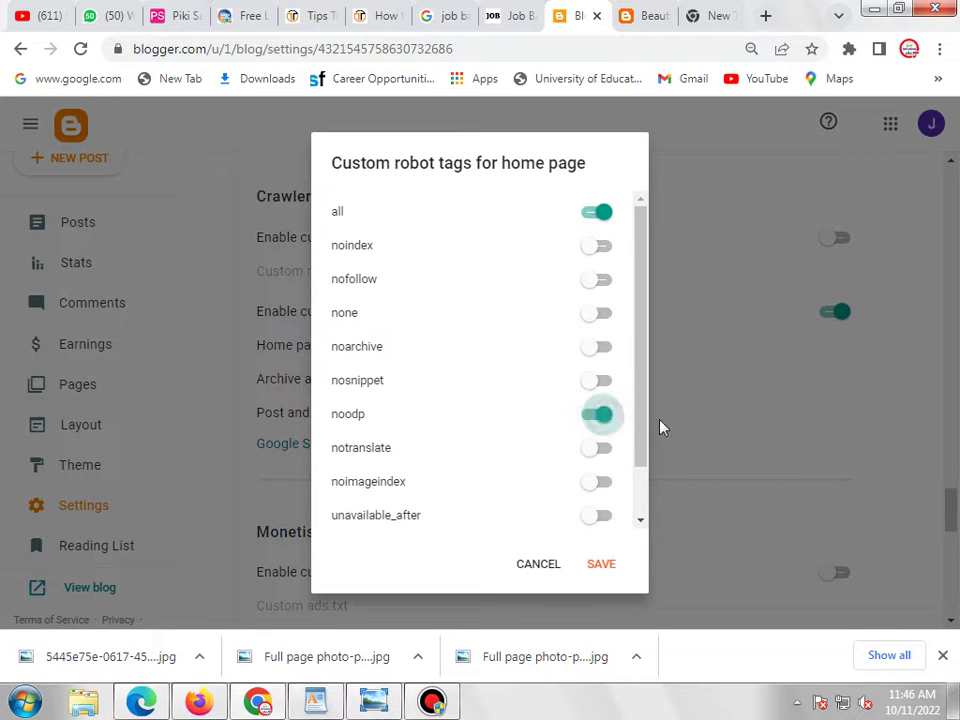
left_click(616, 565)
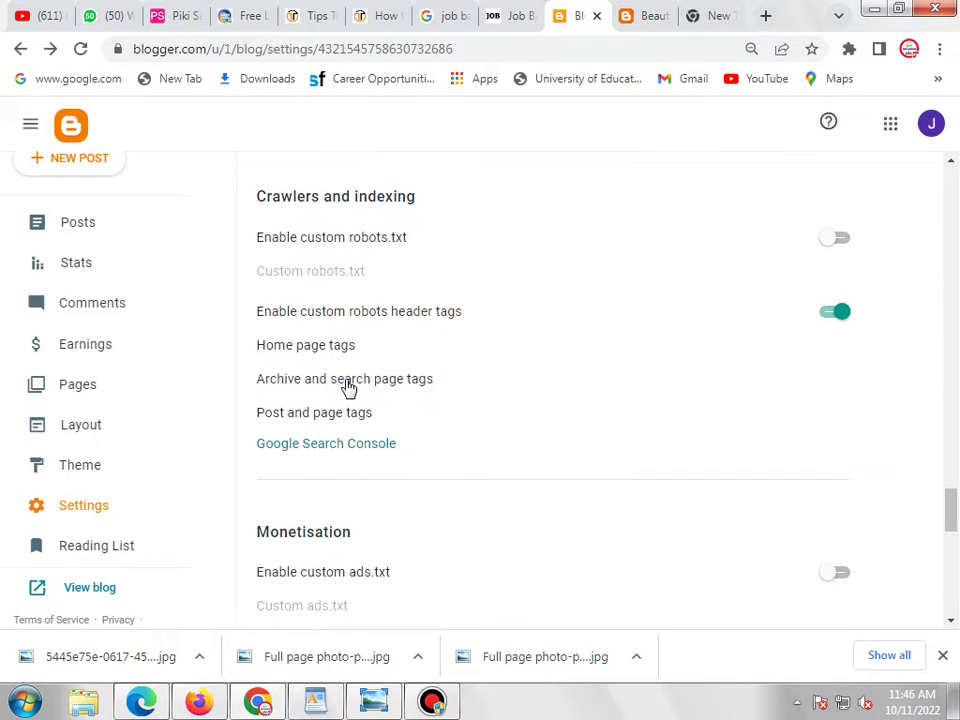
left_click(432, 702)
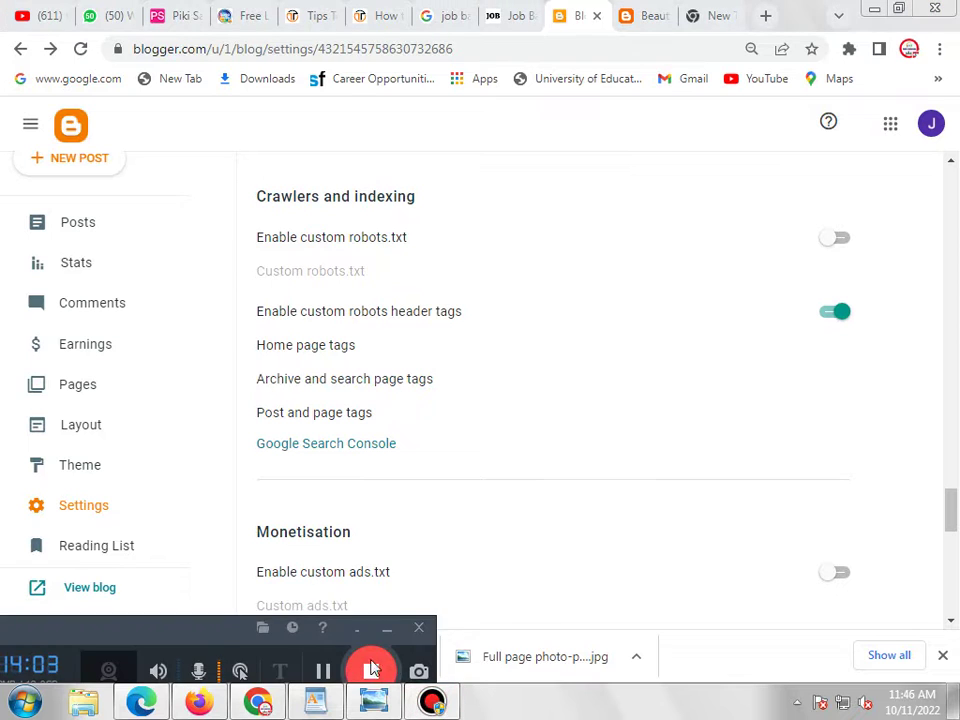
left_click(387, 628)
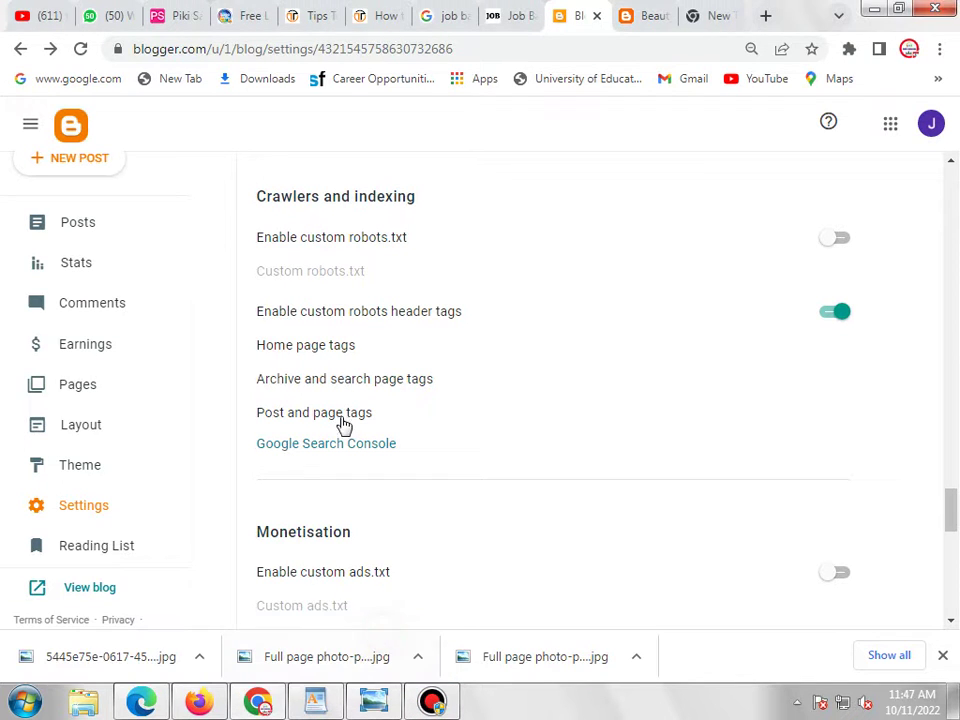
- Review the custom robot tags for the home page and save them without changes
left_click(310, 346)
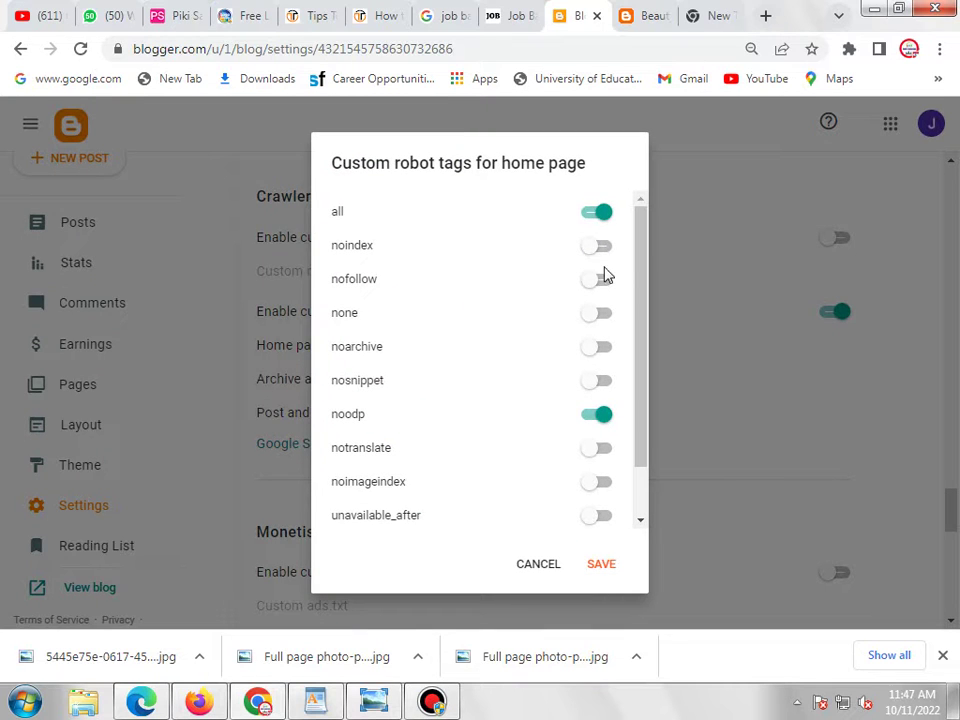
left_click(600, 566)
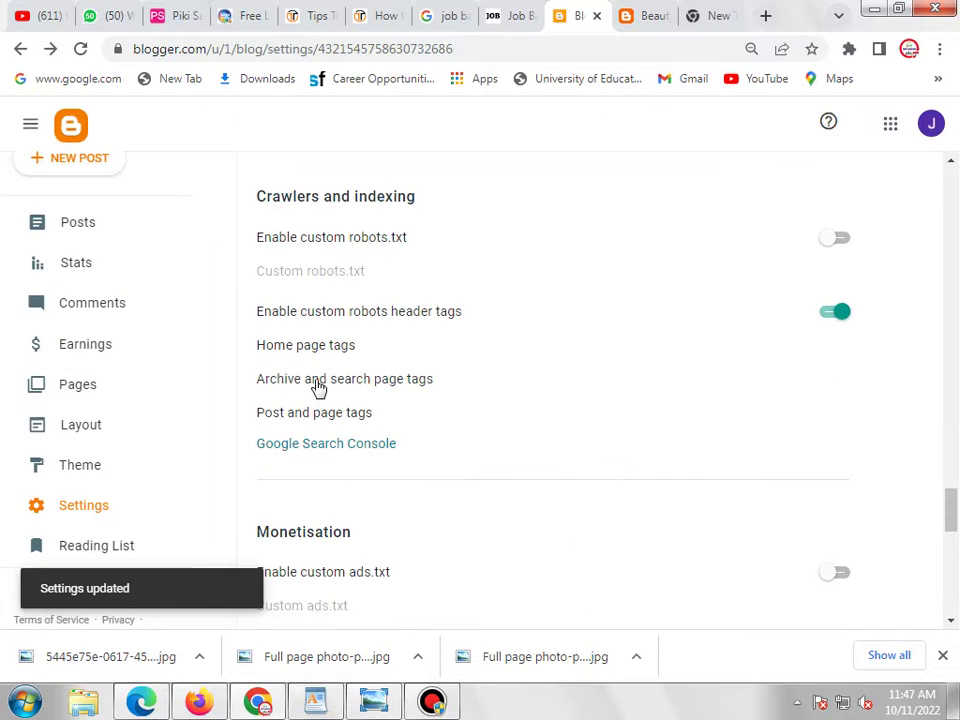
- Turn on noindex and noodp in the custom robot tags for archive and search pages and save them
left_click(342, 384)
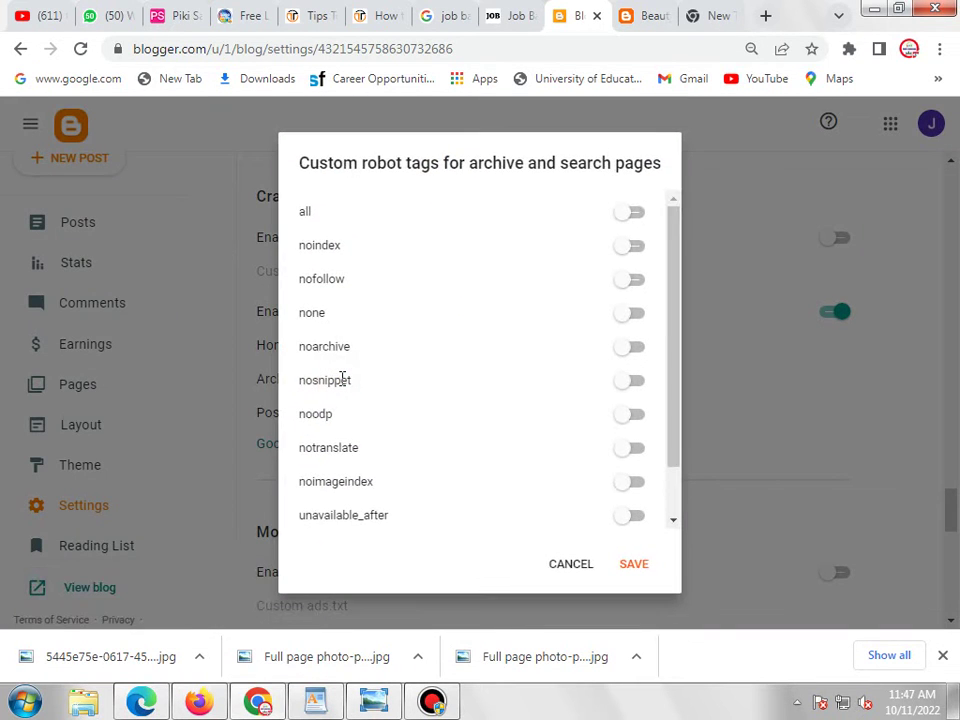
left_click(638, 248)
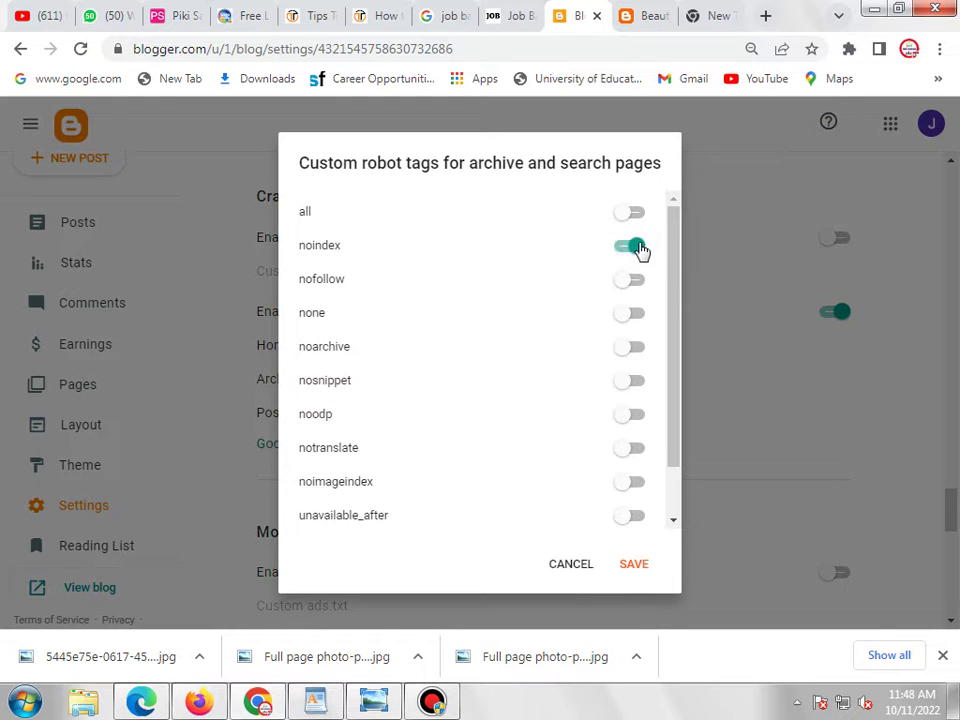
left_click(639, 417)
left_click(635, 566)
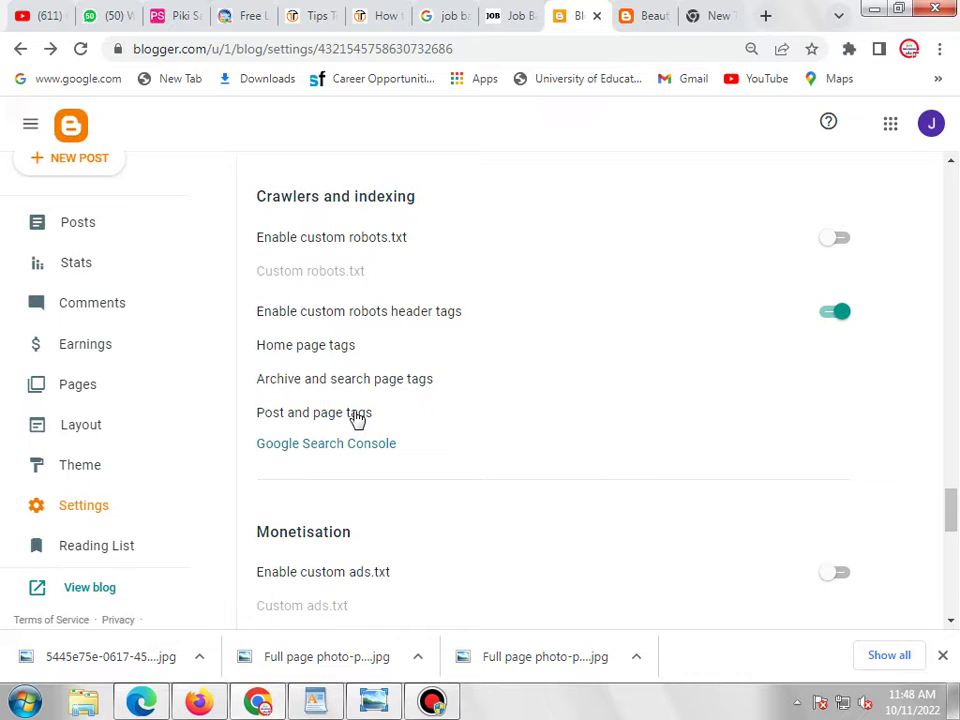
- Turn on all and noodp in the custom robot tags for posts and pages and save them
left_click(356, 416)
left_click(606, 214)
left_click(604, 417)
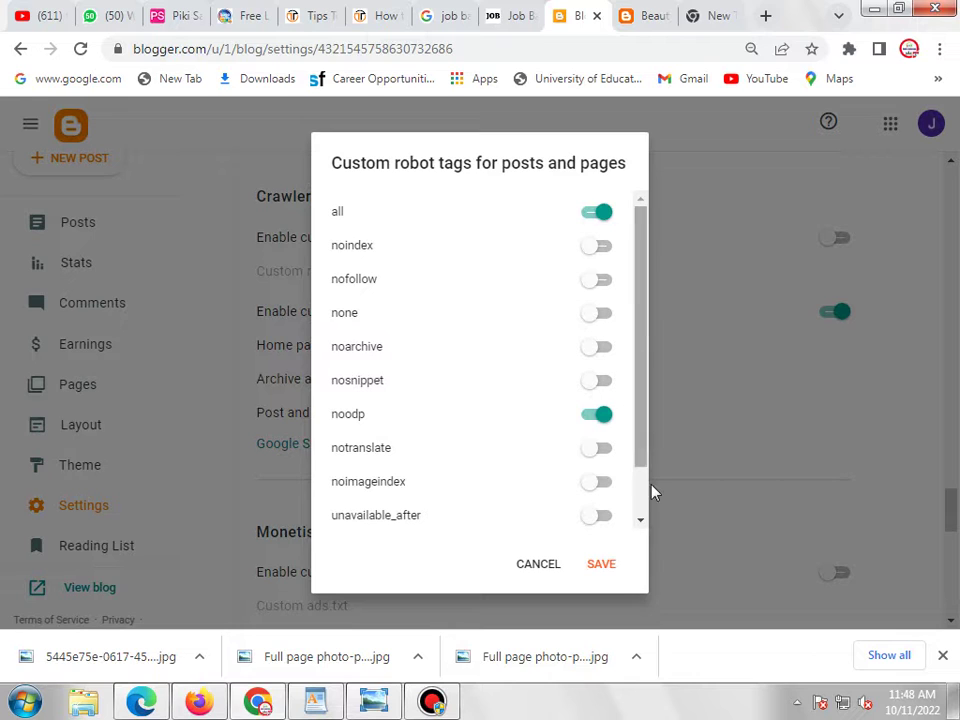
left_click(603, 566)
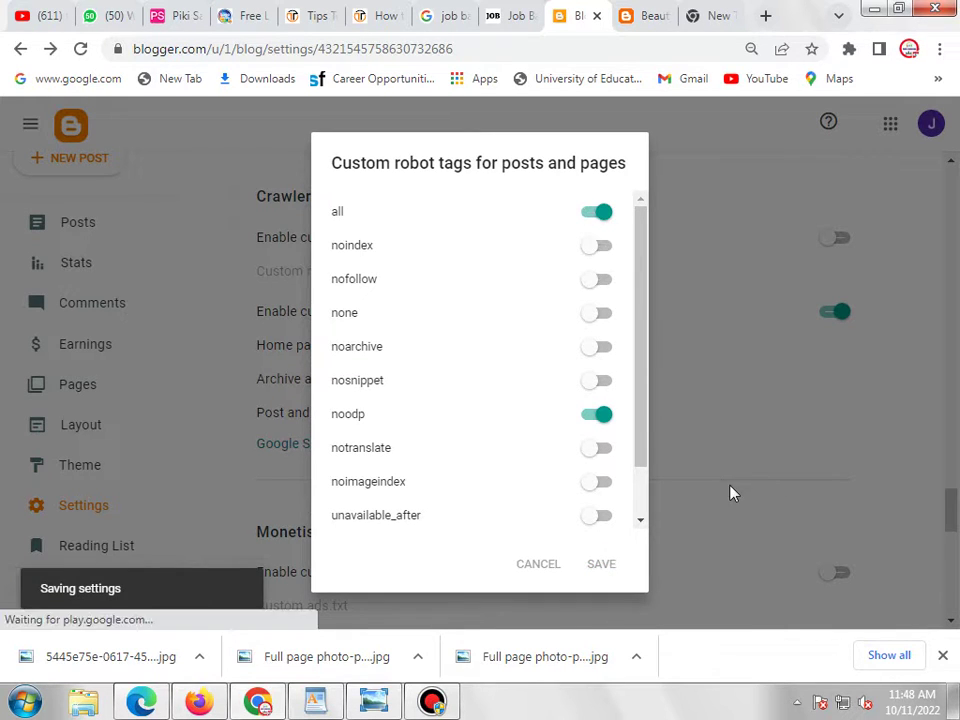
- Look through the uploaded videos on the YouTube channel and return to the Blogger settings
scroll(601, 473, "down", 2)
scroll(601, 473, "down", 3)
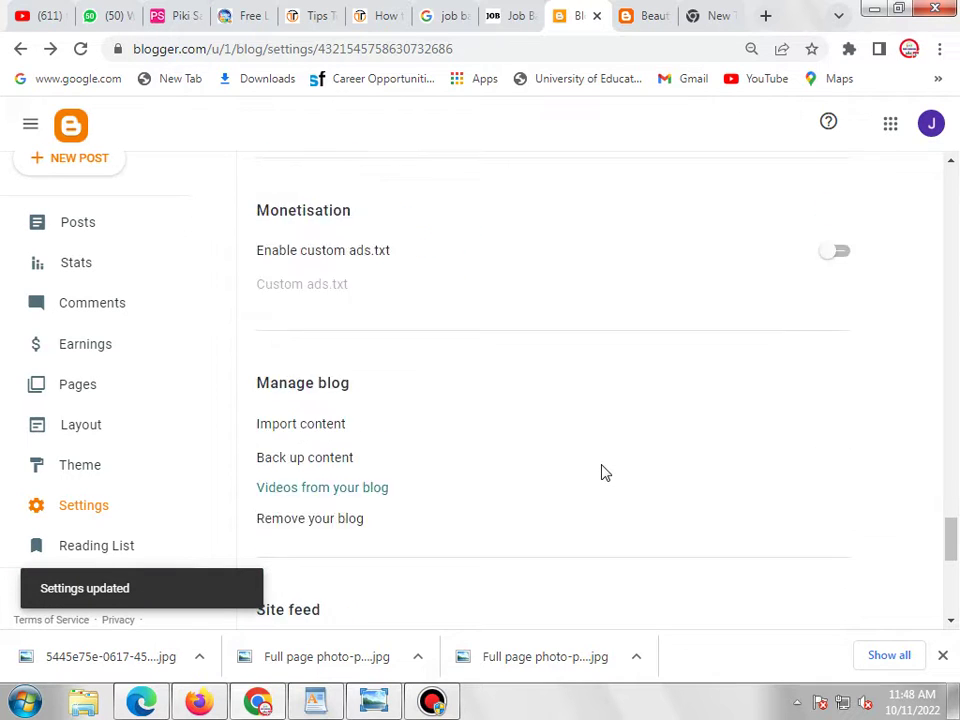
scroll(602, 471, "up", 5)
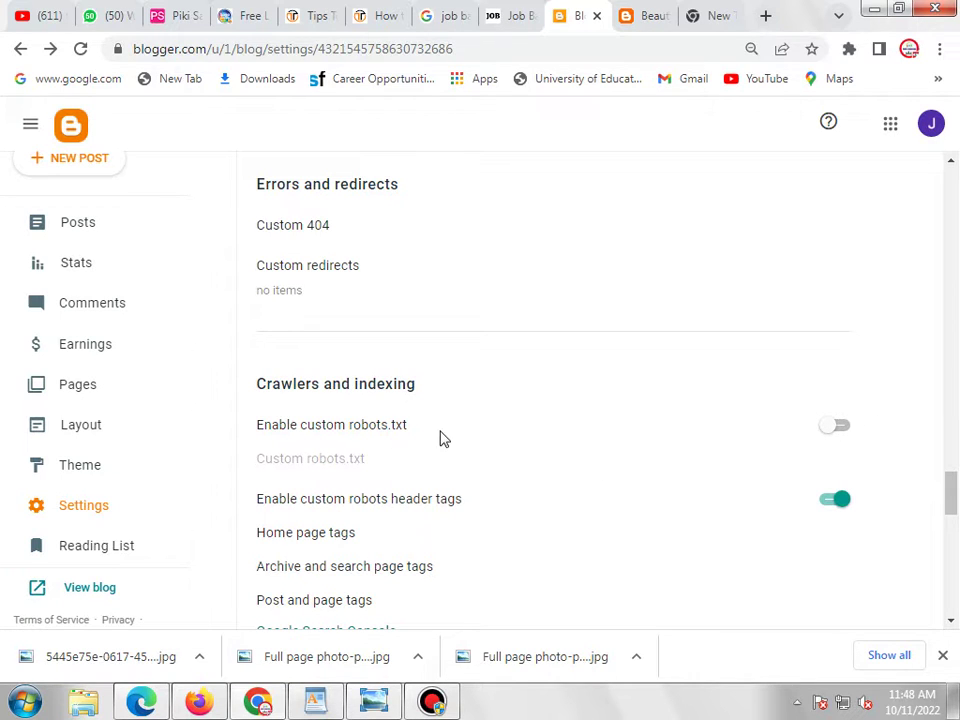
left_click(12, 16)
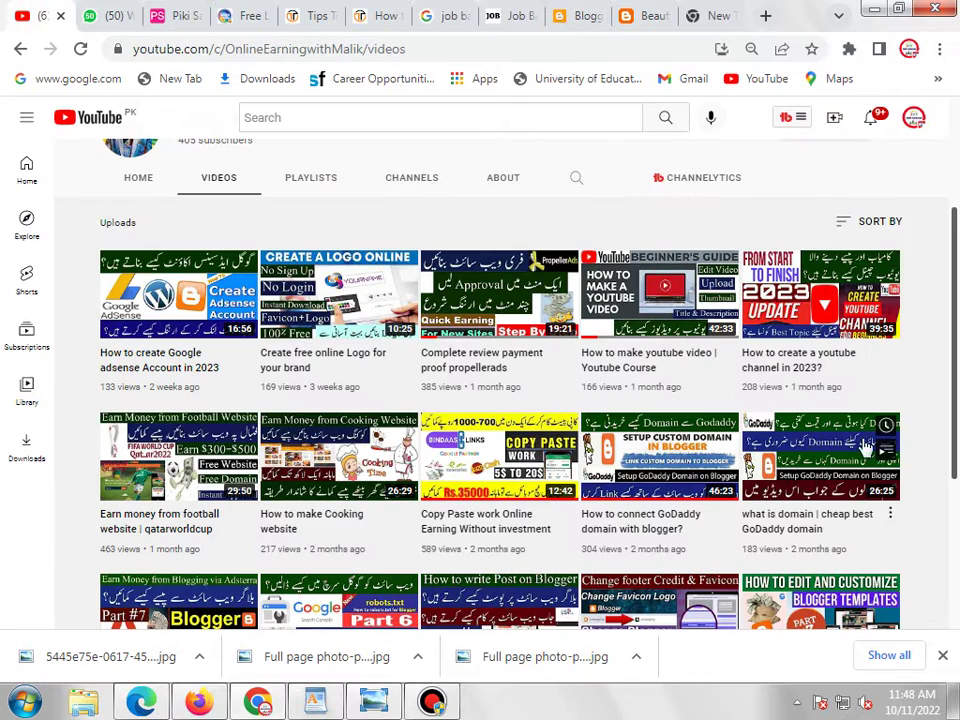
left_click_drag(957, 377, 957, 467)
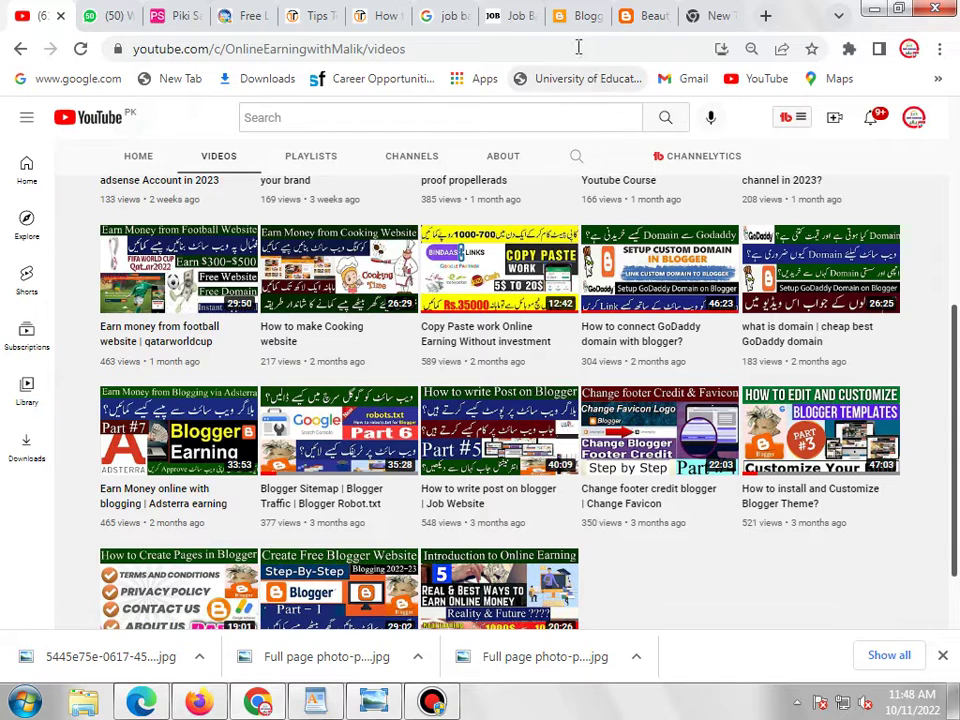
left_click(573, 16)
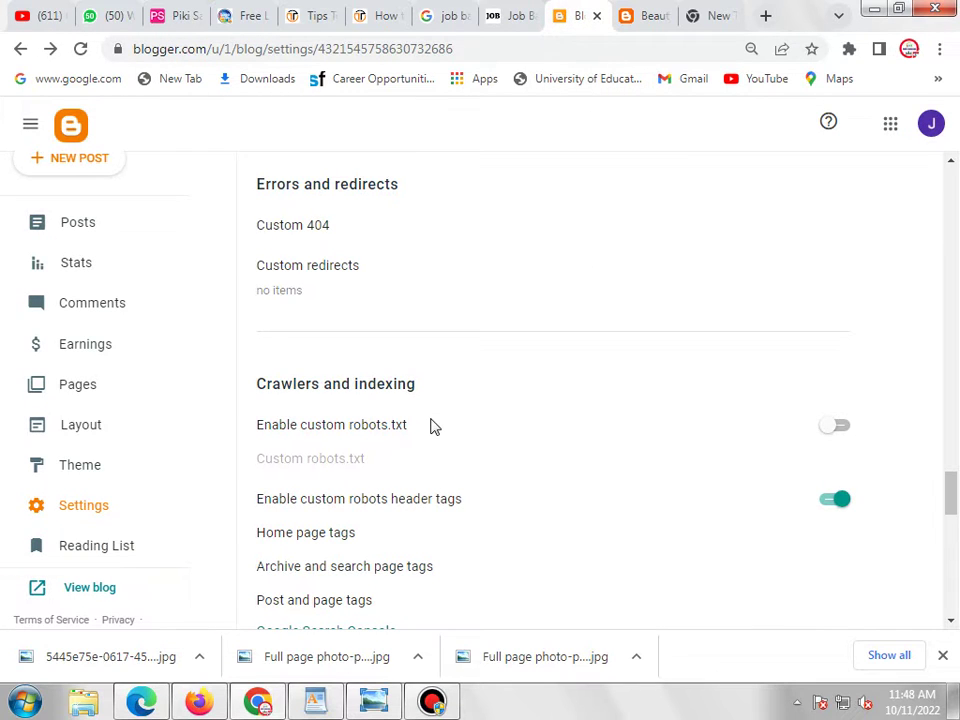
- Review the Meta tags, Basic, HTTPS and Permissions settings, and open the blog's Pages section
scroll(437, 426, "down", 2)
scroll(540, 345, "up", 6)
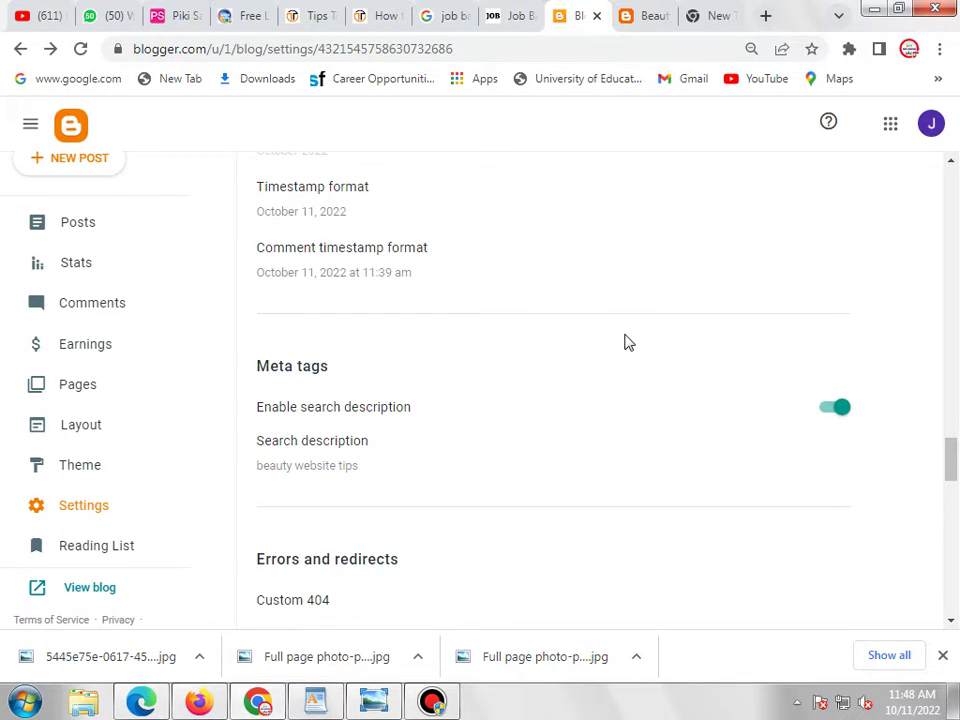
left_click_drag(949, 450, 949, 176)
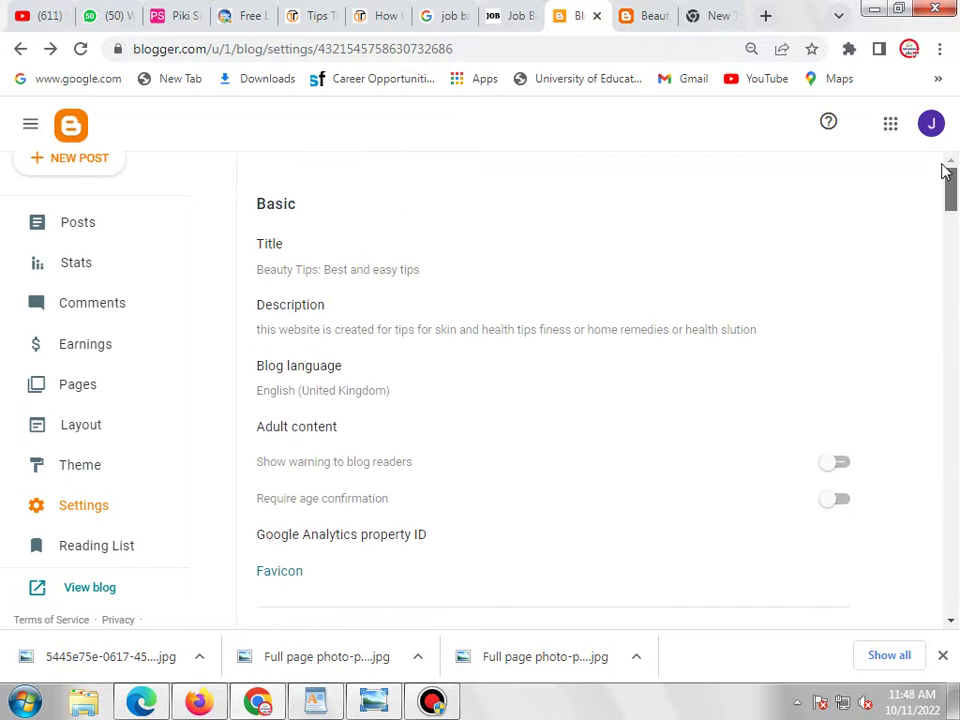
scroll(458, 380, "down", 10)
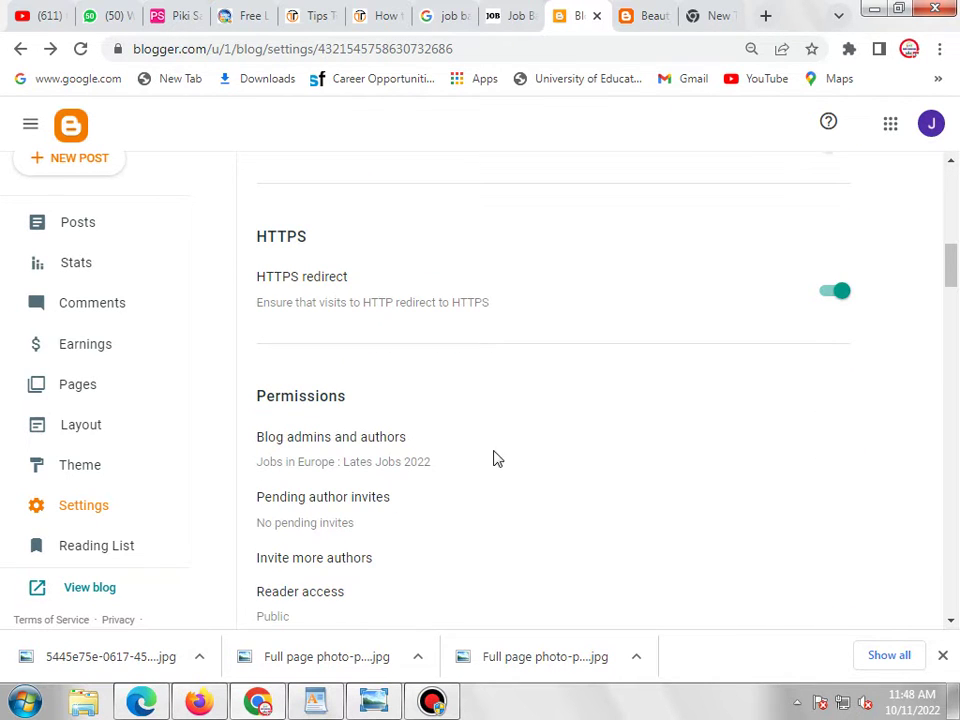
left_click(75, 388)
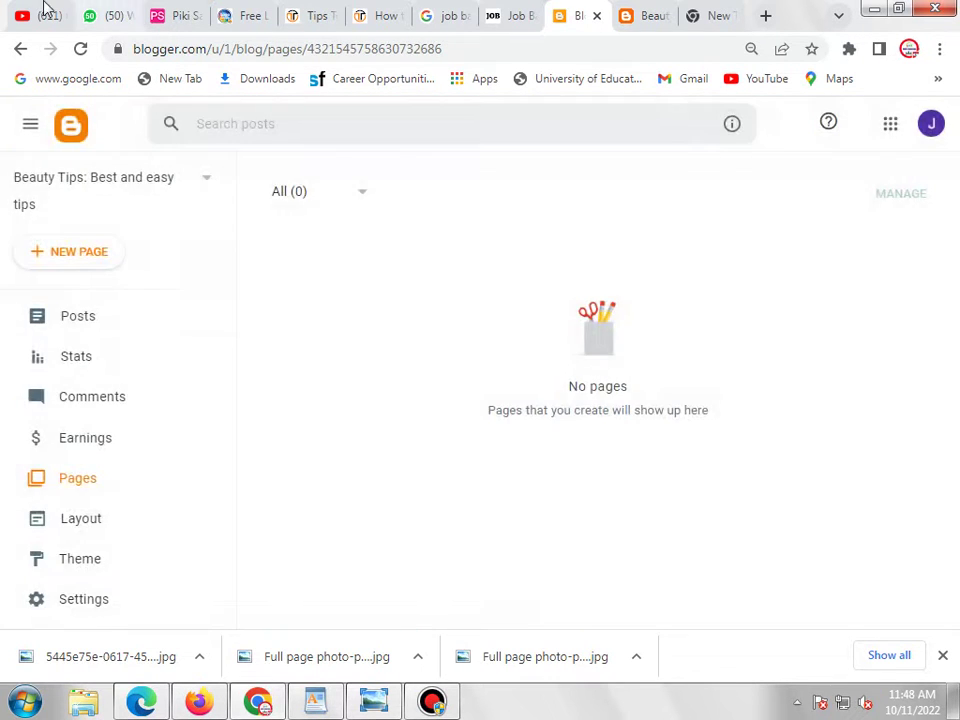
- Find the page creation and Blogger theme tutorials among the YouTube channel's videos, and return to the blog's Pages section
left_click(43, 14)
scroll(462, 365, "down", 1)
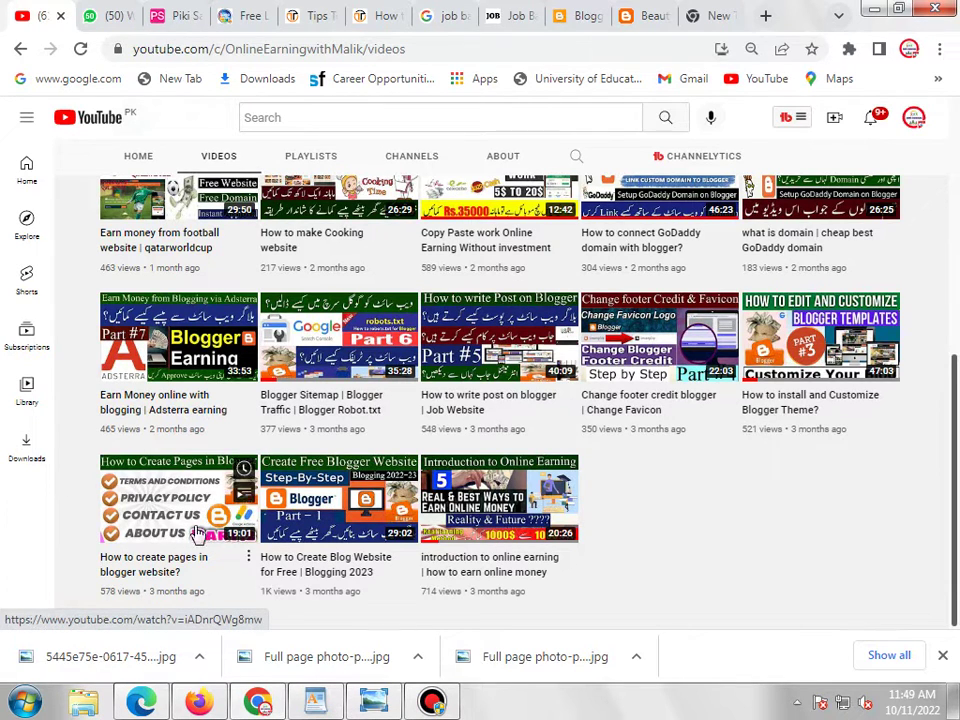
left_click(563, 18)
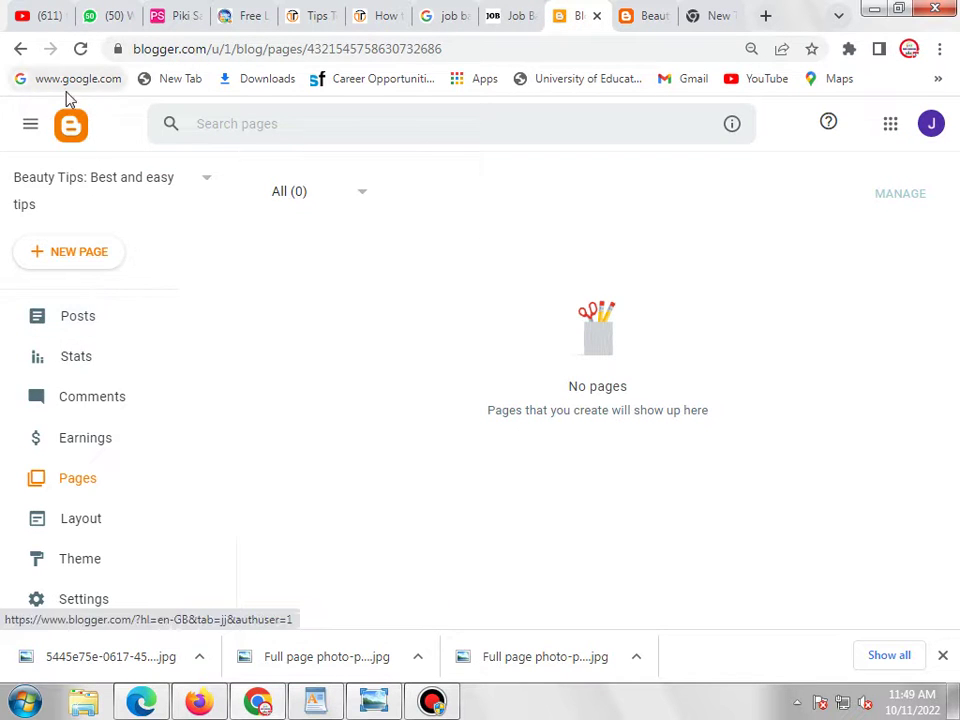
left_click(8, 15)
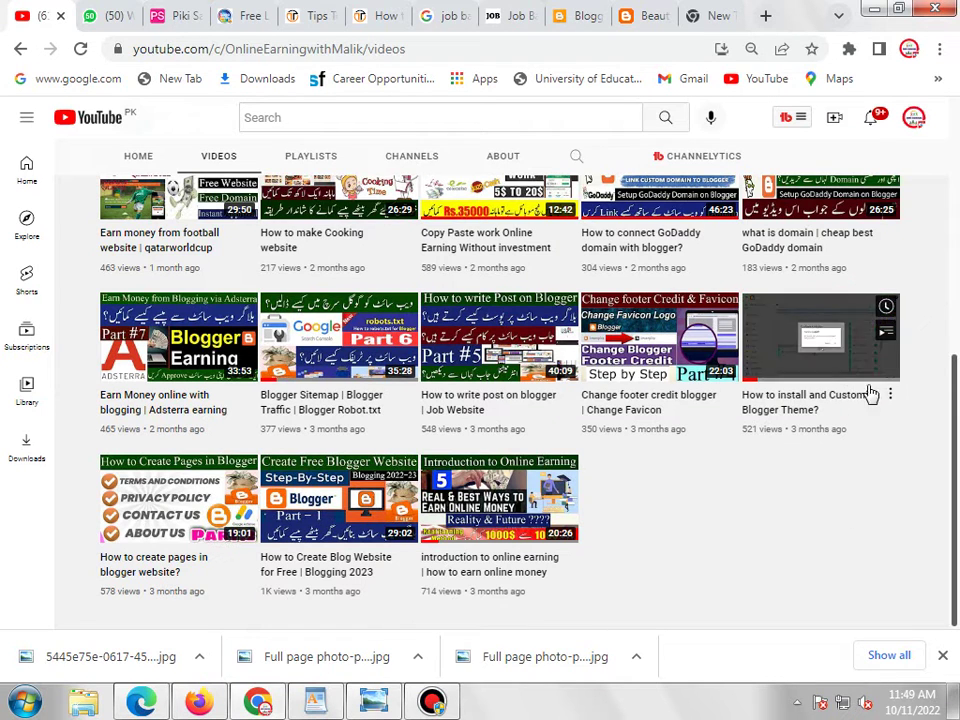
left_click(595, 12)
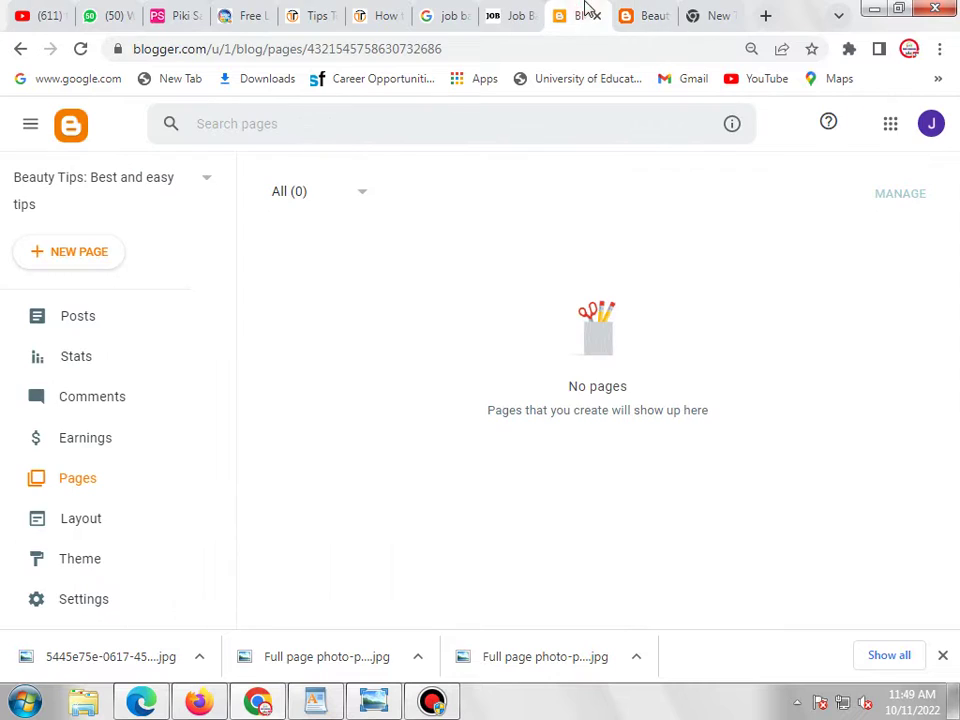
- View the live Beauty Tips blog at besteasybeautytips.blogspot.com
left_click(638, 16)
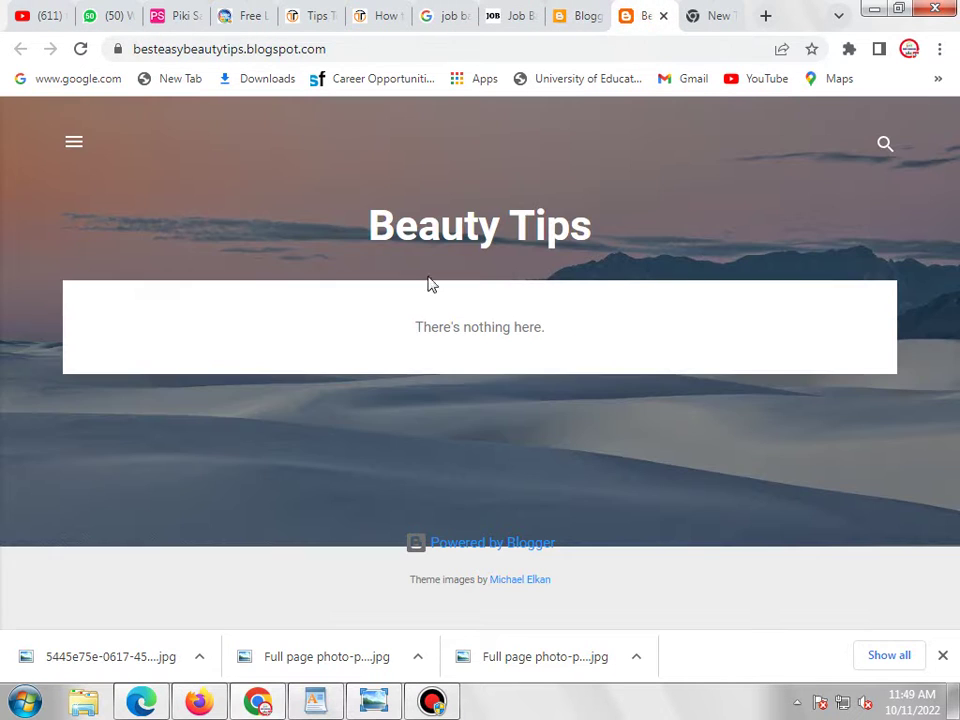
- Look through the Piki Salon demo site's homepage and return to the blog's Pages section
left_click(584, 30)
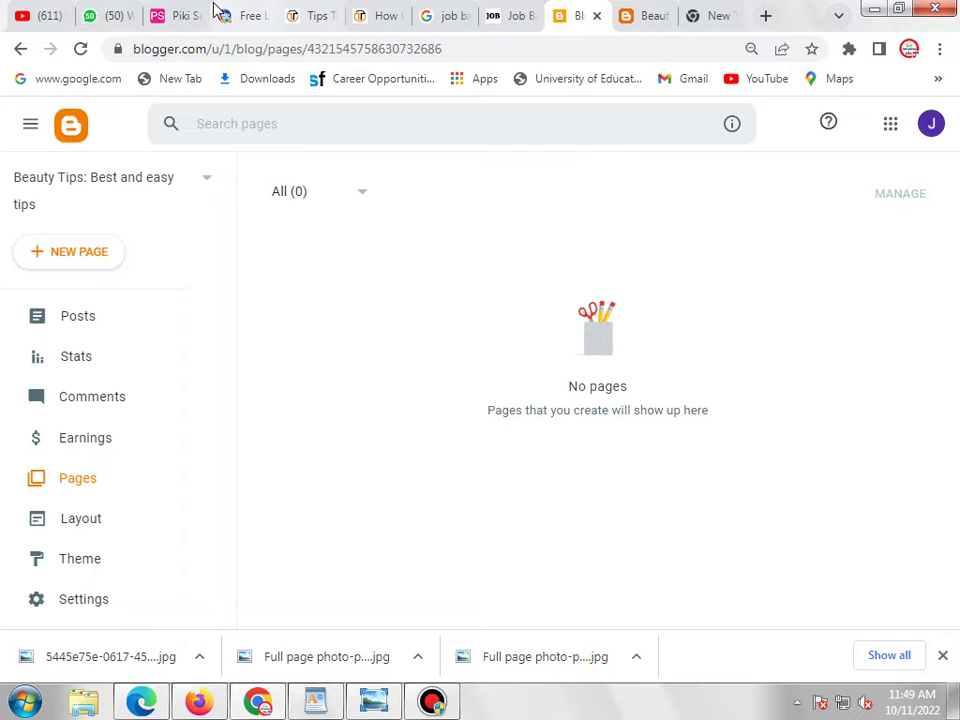
left_click(175, 15)
scroll(563, 315, "down", 3)
scroll(654, 375, "down", 10)
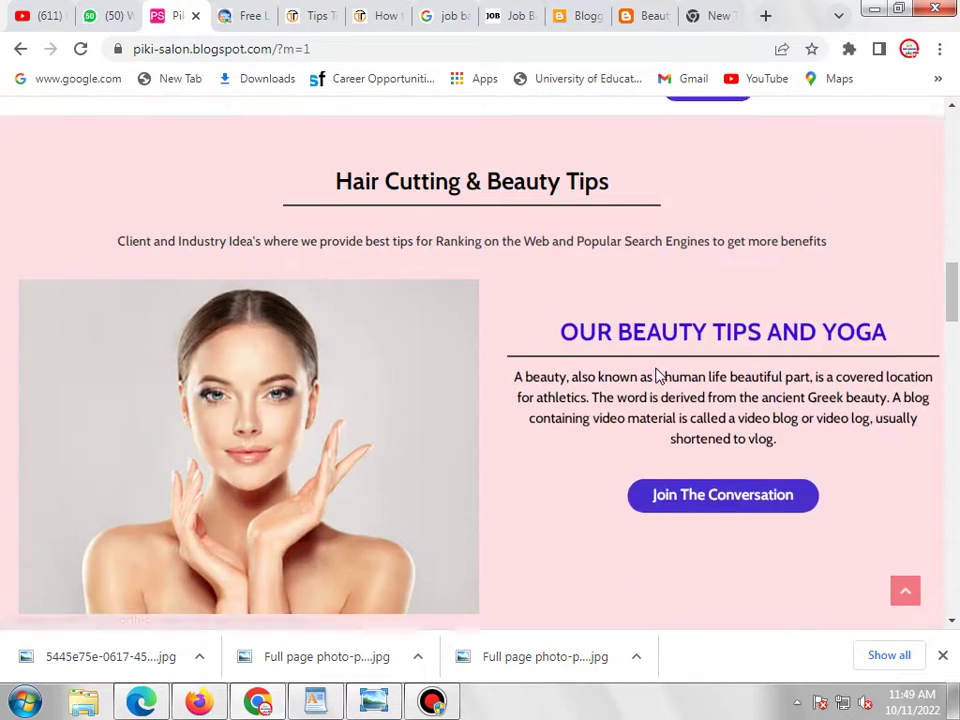
left_click(578, 15)
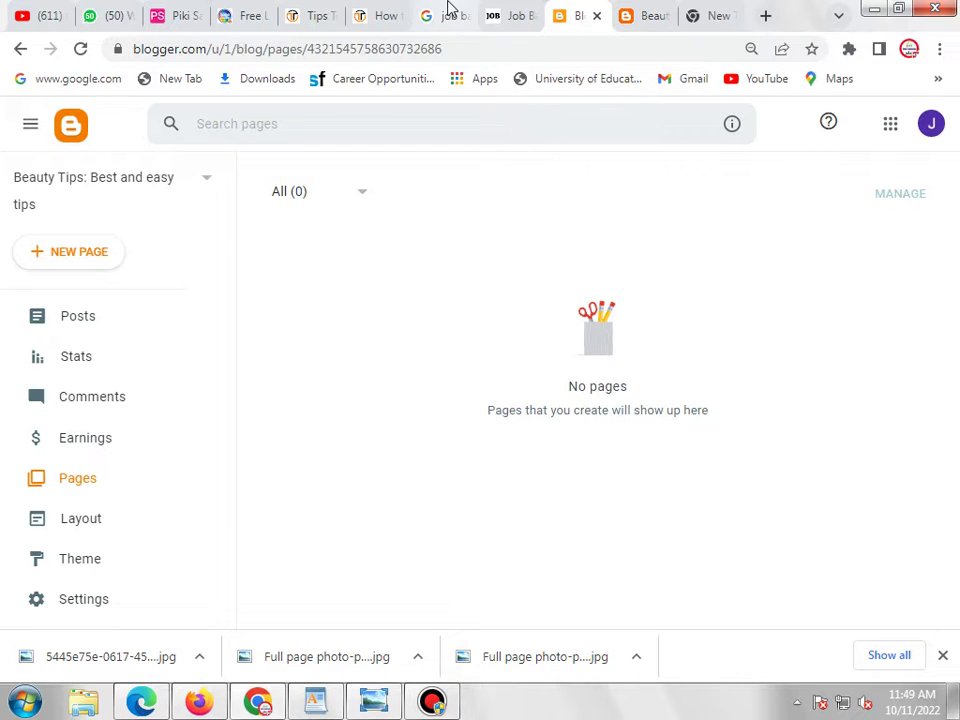
- View the homepage of the Tips Tog example site and return to the blog's Pages section
left_click(385, 12)
scroll(791, 412, "up", 15)
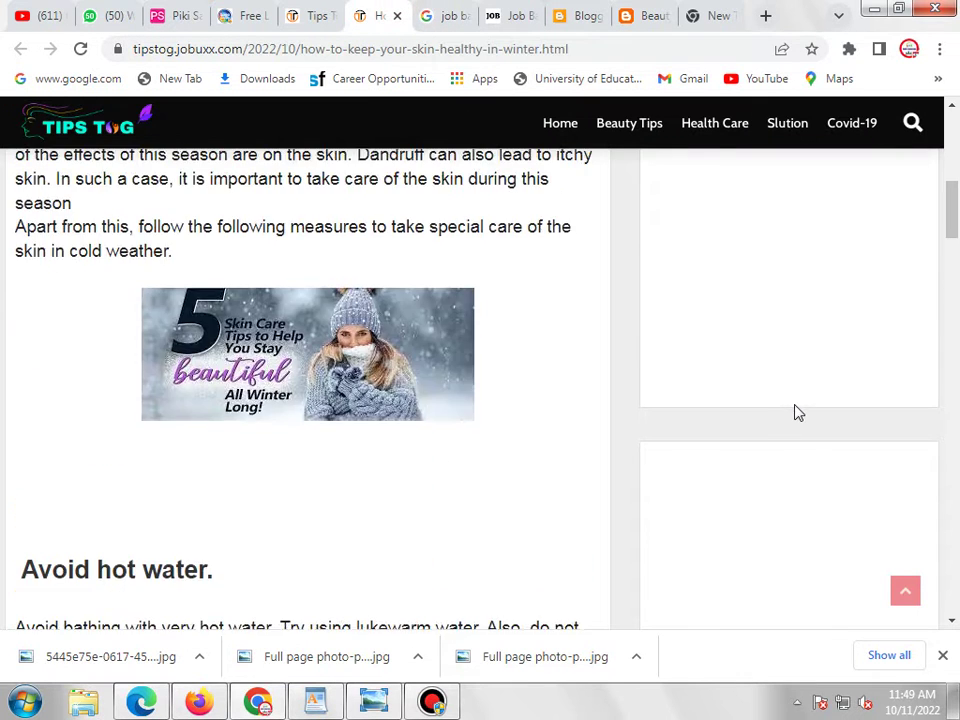
left_click(101, 167)
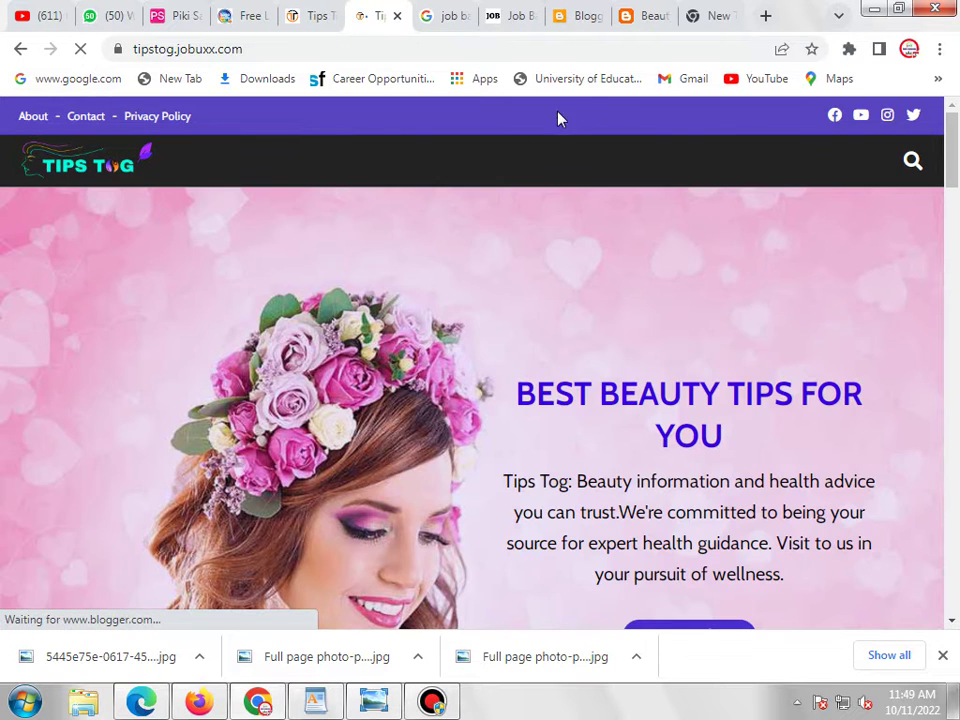
left_click(564, 24)
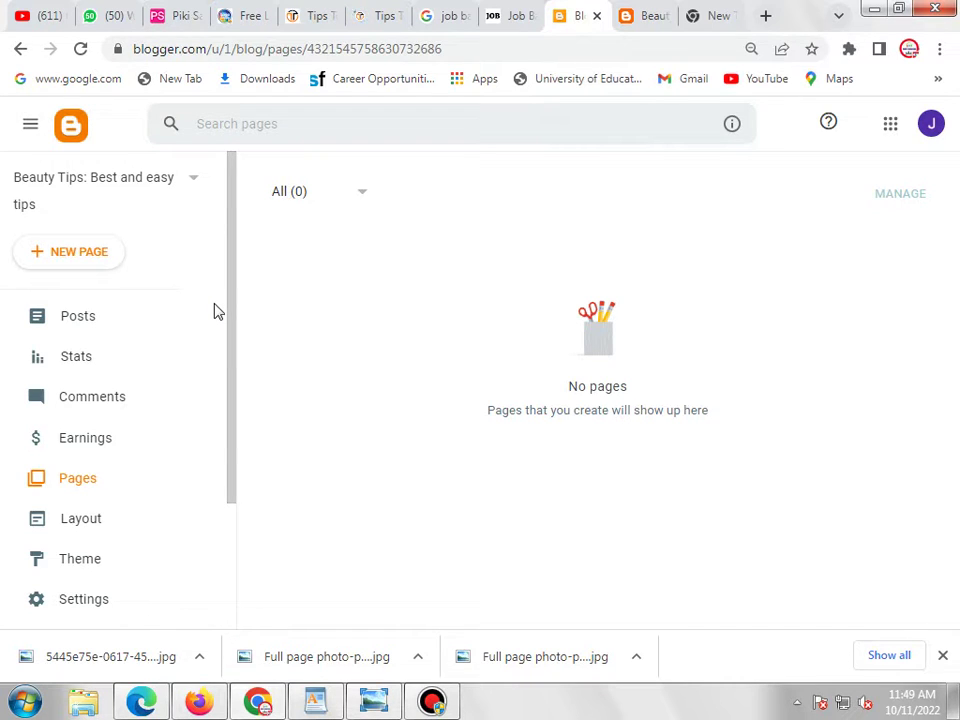
- Check the theme installation tutorial on the YouTube channel and open the Beauty Tips blog's Theme section
key("ctrl+1")
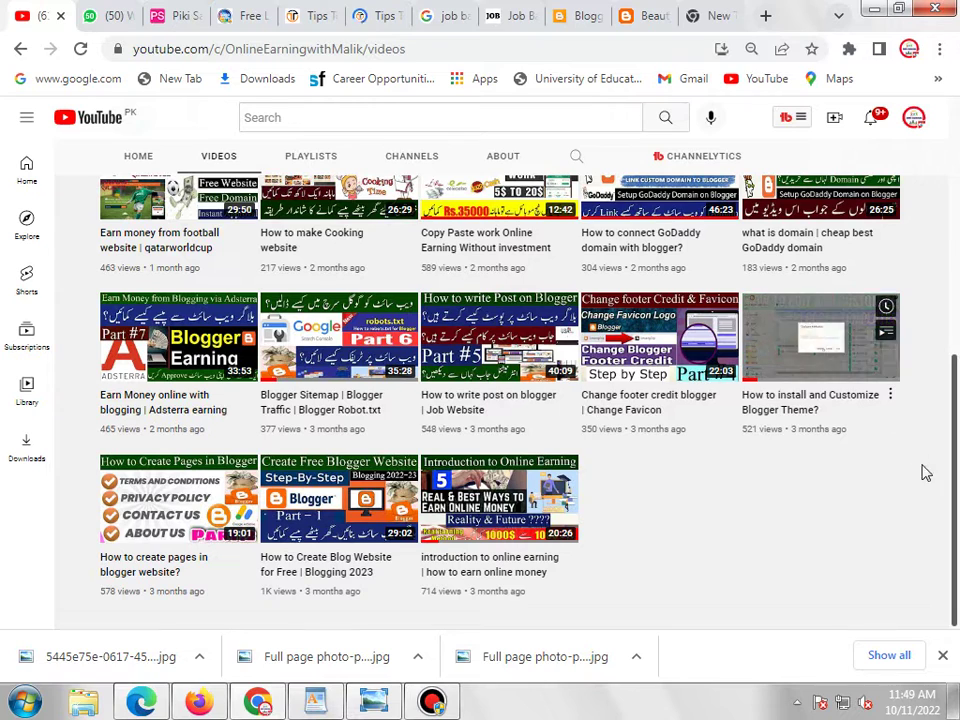
left_click(589, 16)
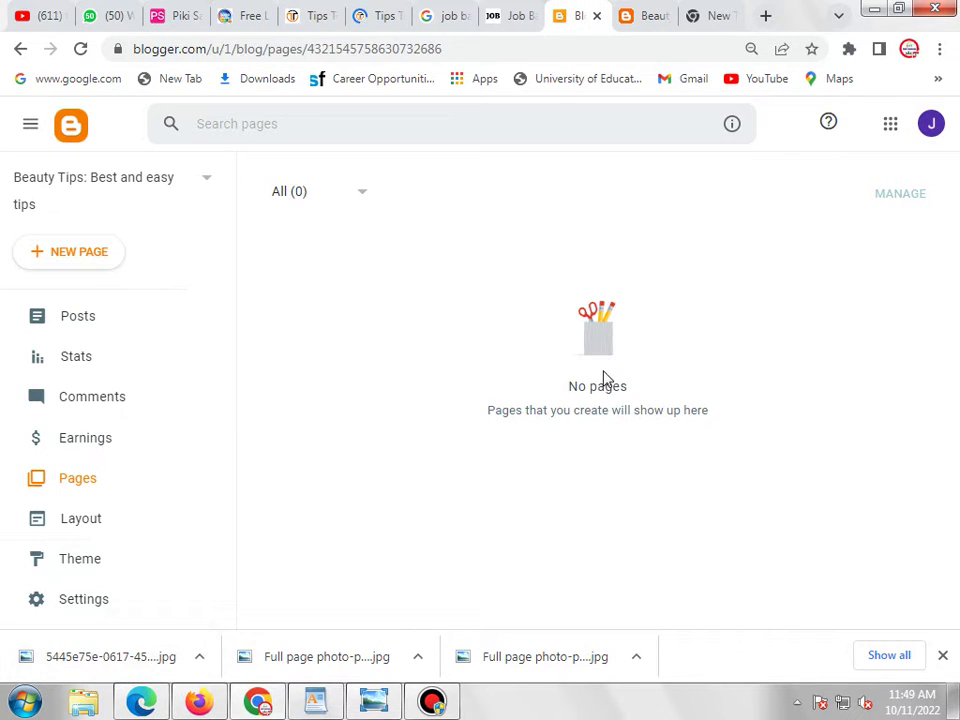
left_click(112, 561)
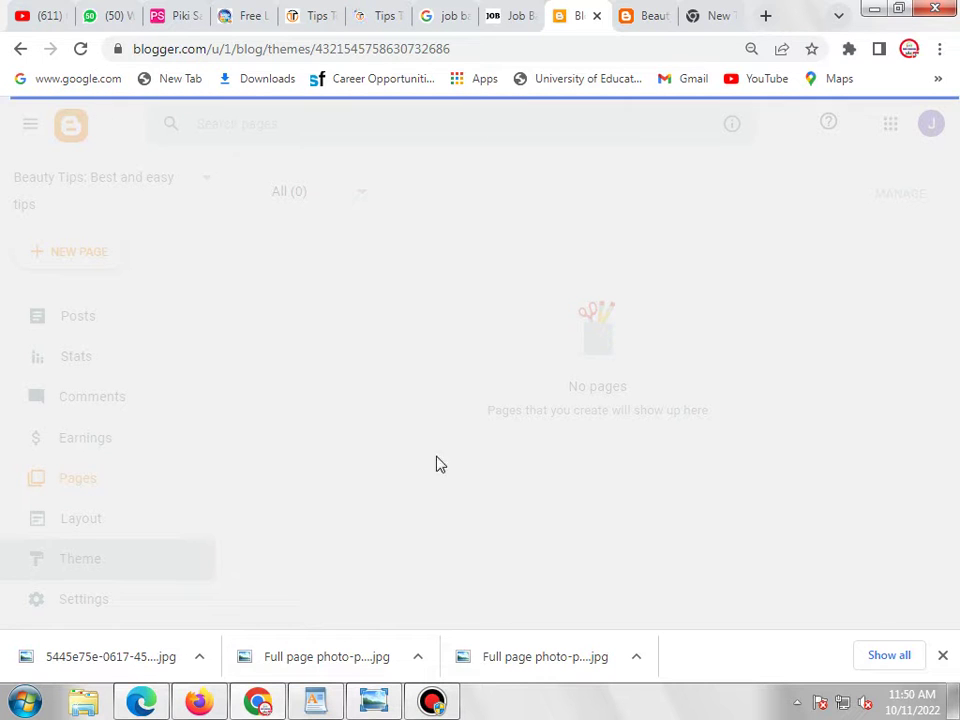
- Review the channel's theme customization and footer credit tutorials, and return to the blog's Theme section
key("ctrl+1")
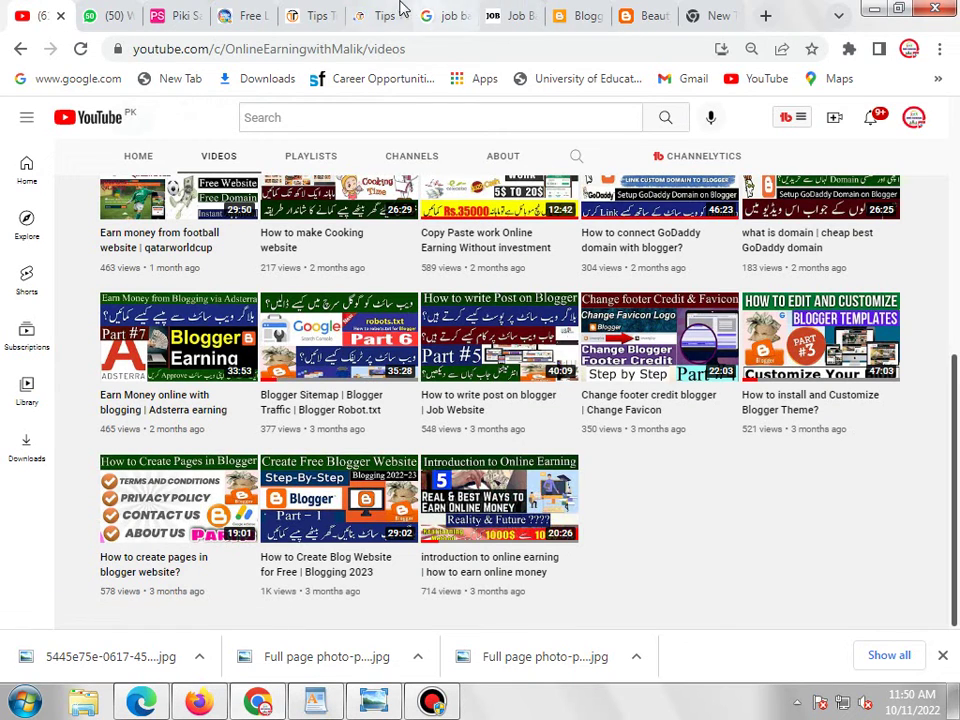
left_click(576, 15)
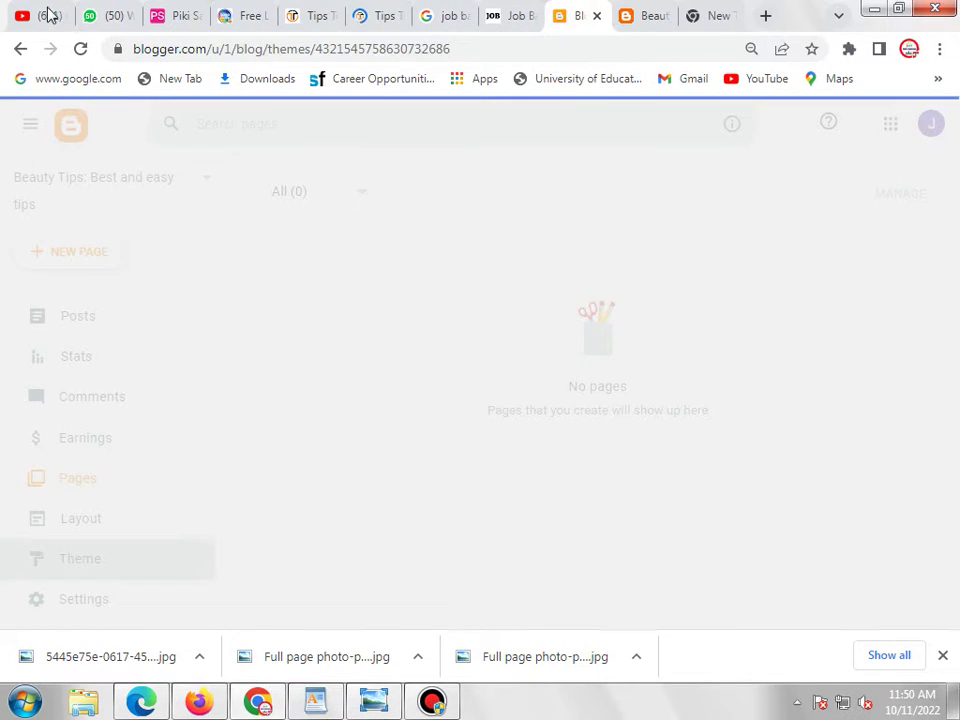
left_click(68, 18)
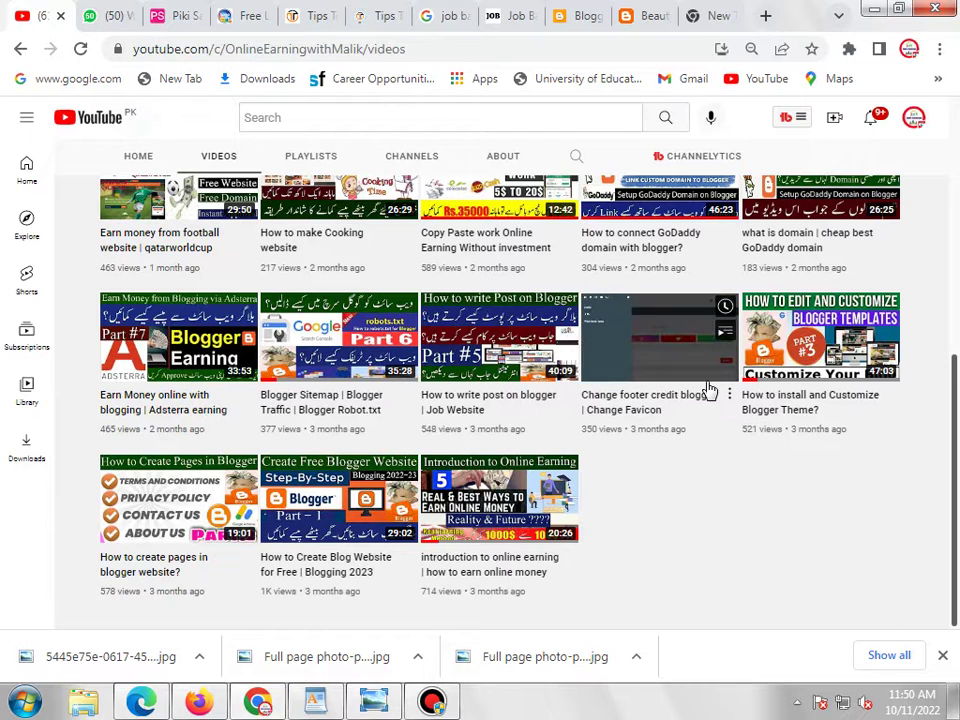
left_click(575, 12)
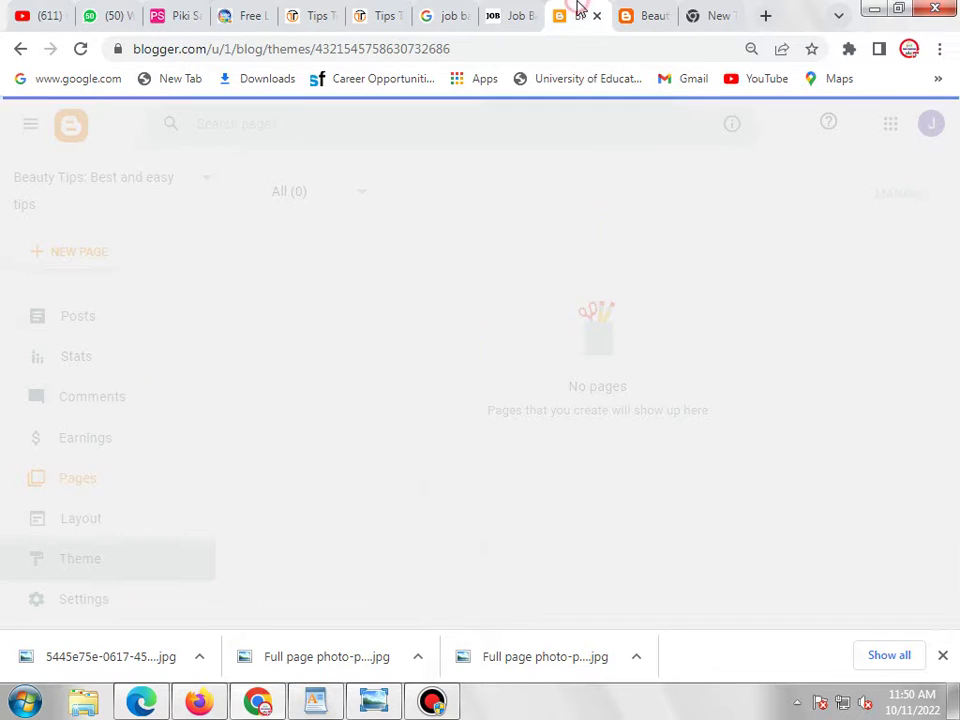
left_click(35, 16)
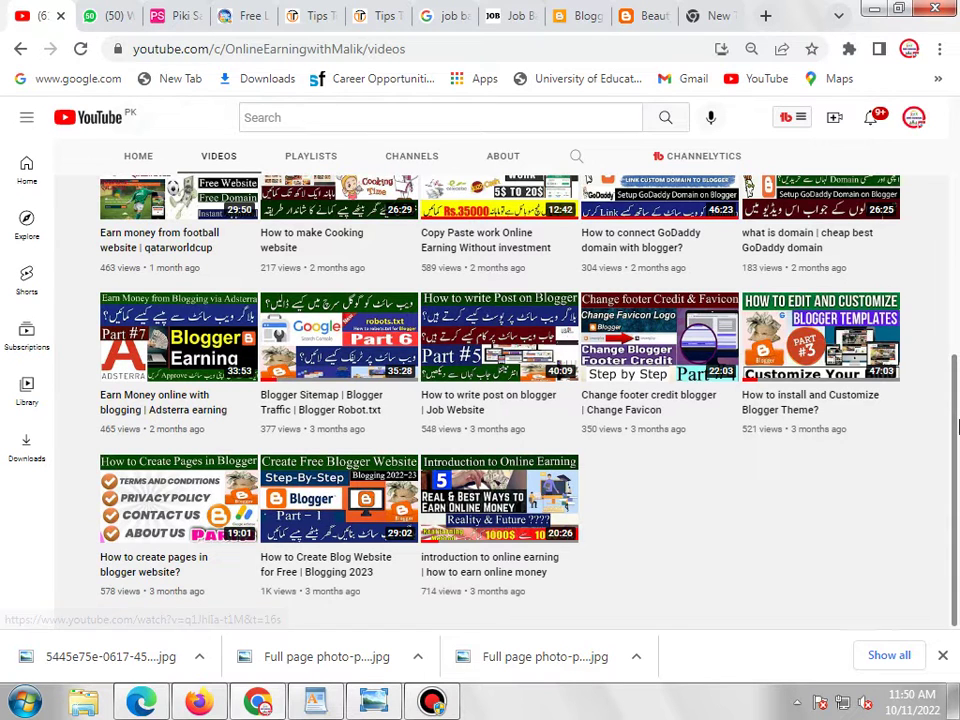
left_click(562, 10)
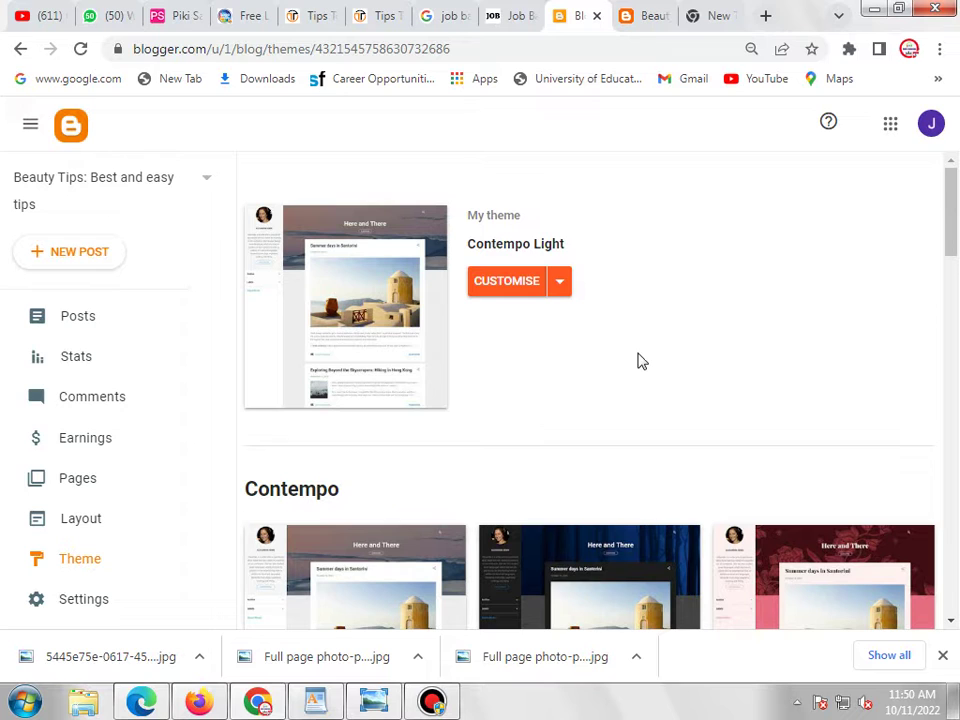
- Restore the blog's theme by uploading the "beauty theme" file from Local Disk (F:)
left_click(560, 285)
left_click(372, 338)
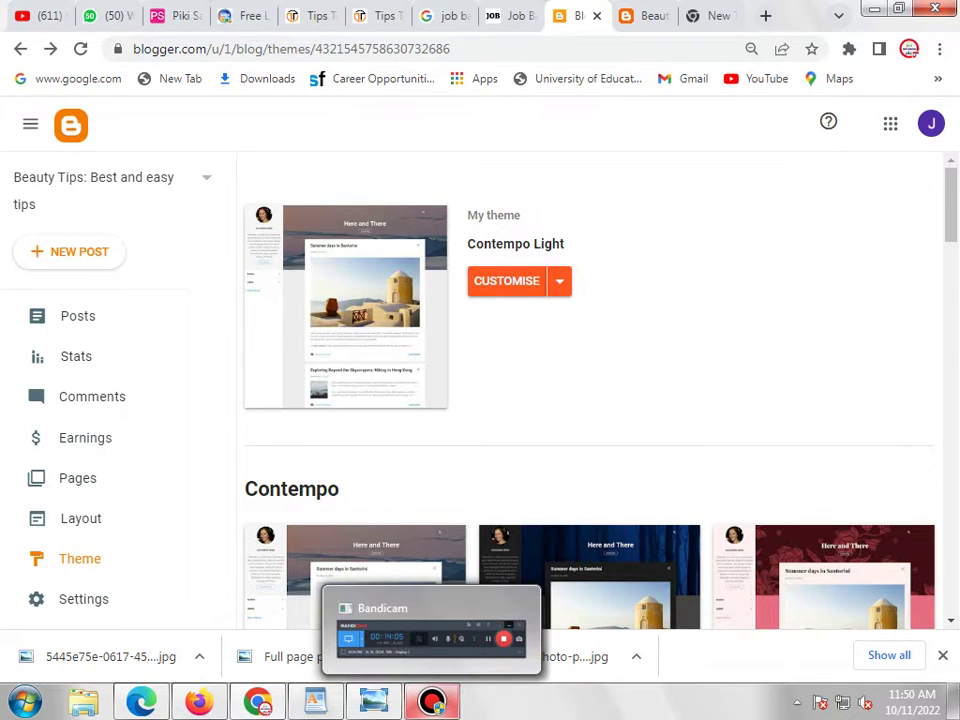
left_click(432, 702)
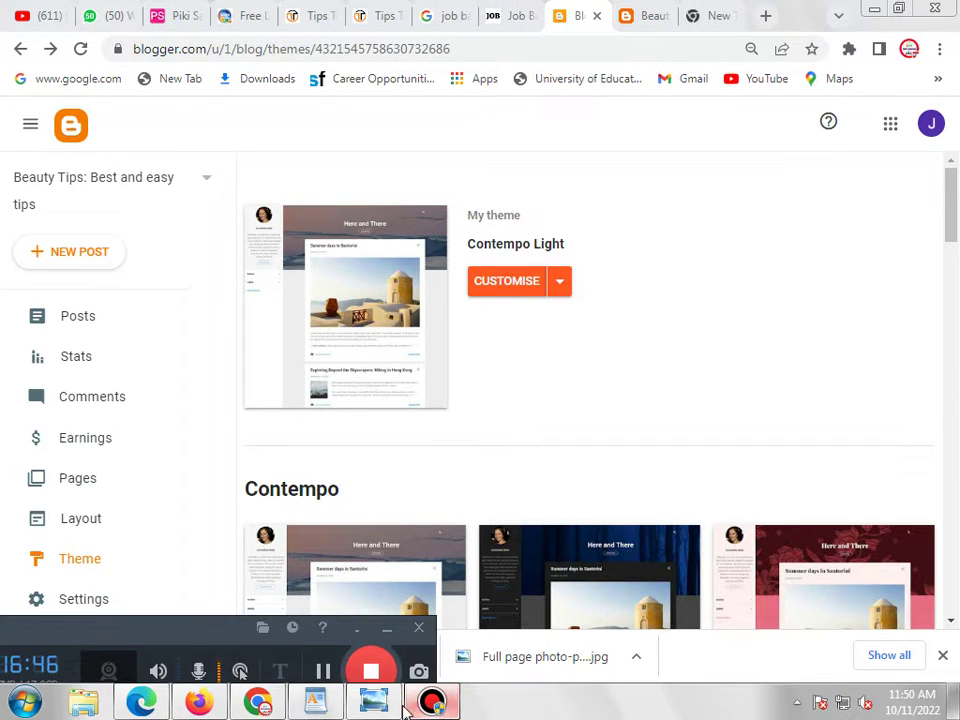
left_click(323, 672)
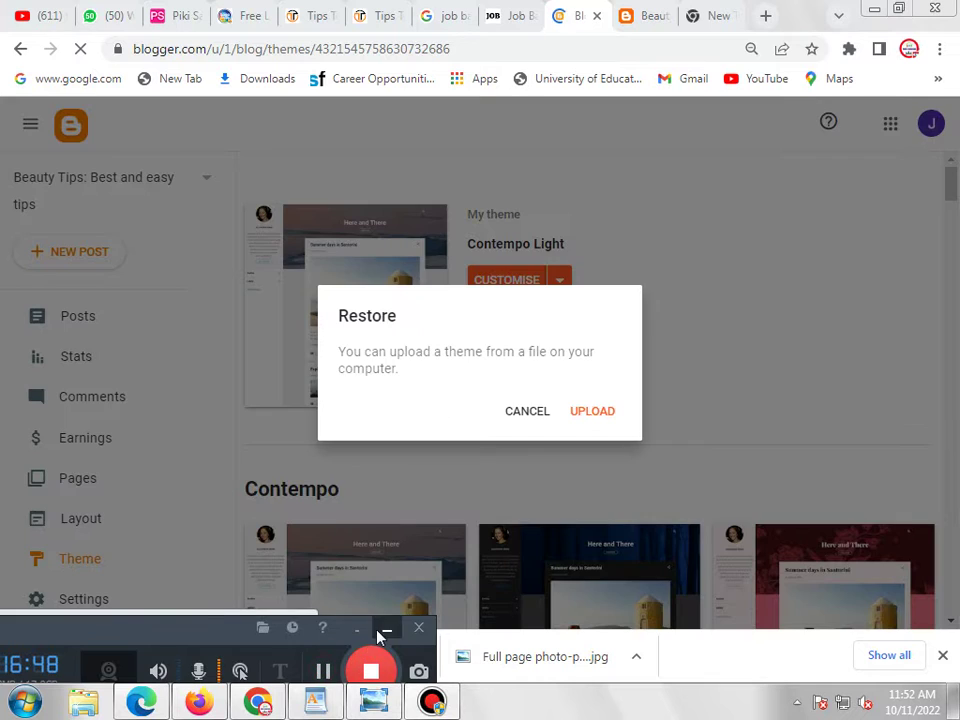
left_click(383, 632)
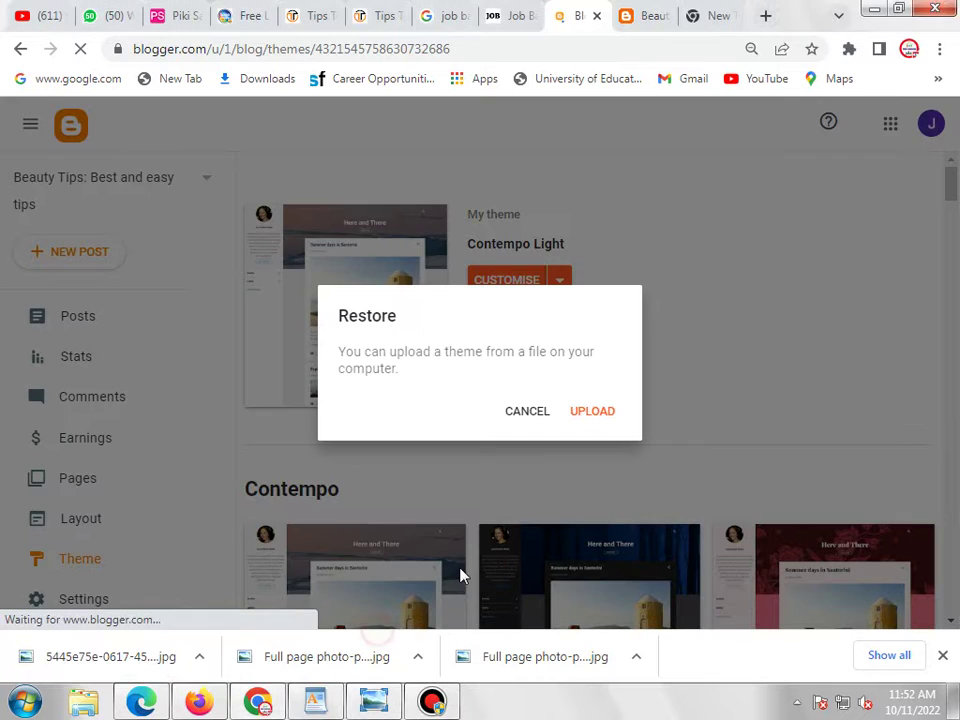
left_click(600, 413)
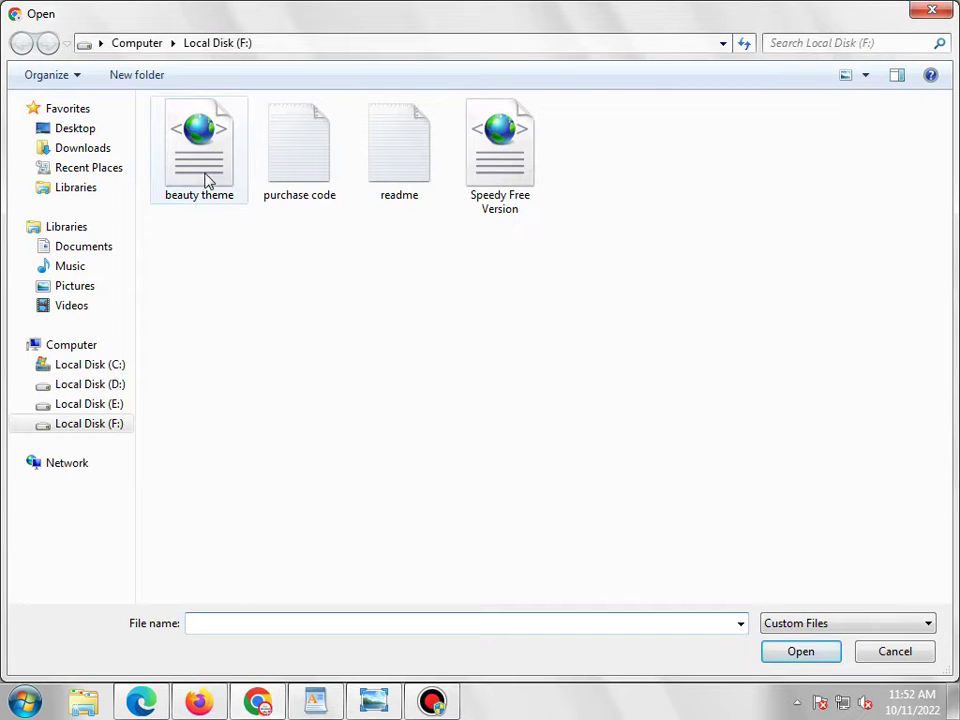
double_click(203, 178)
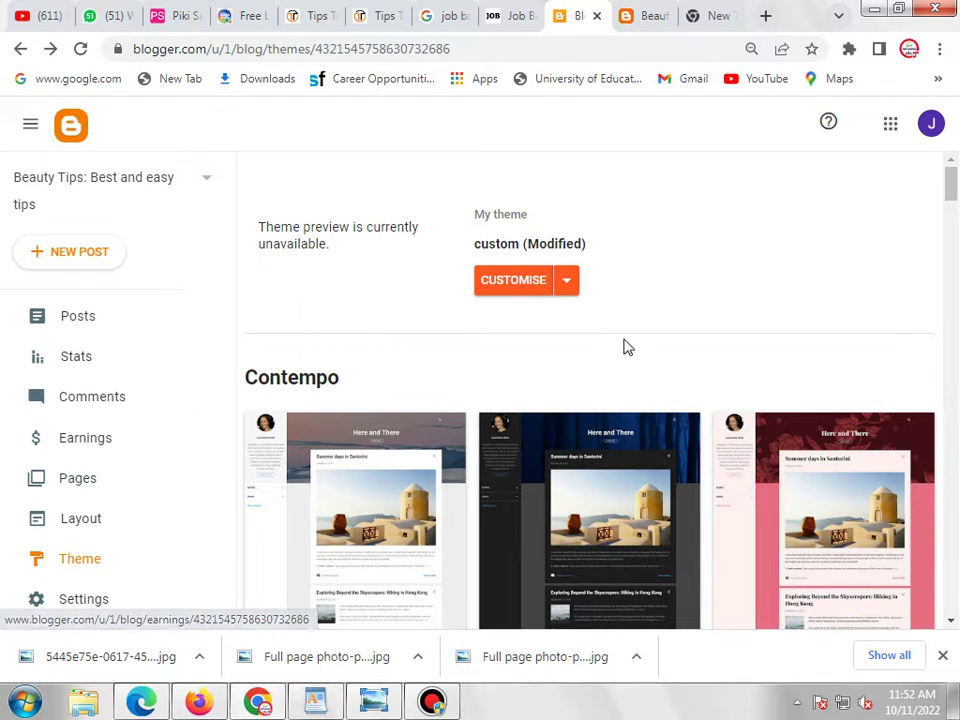
- Set the blog to show the Desktop theme on mobile devices and save the mobile settings
left_click(567, 282)
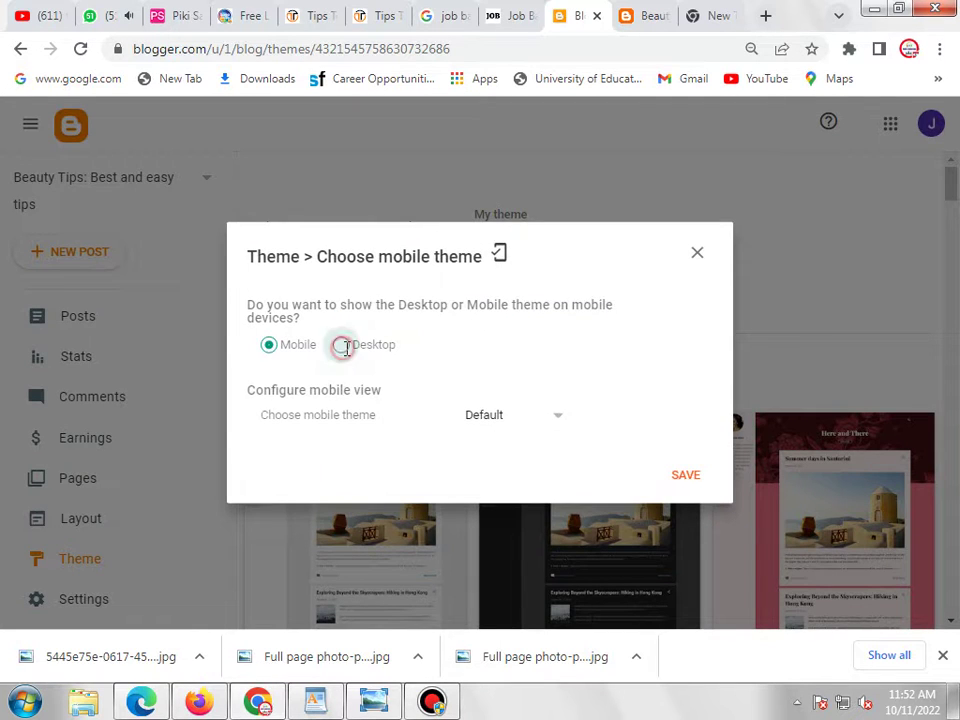
left_click(342, 349)
left_click(683, 445)
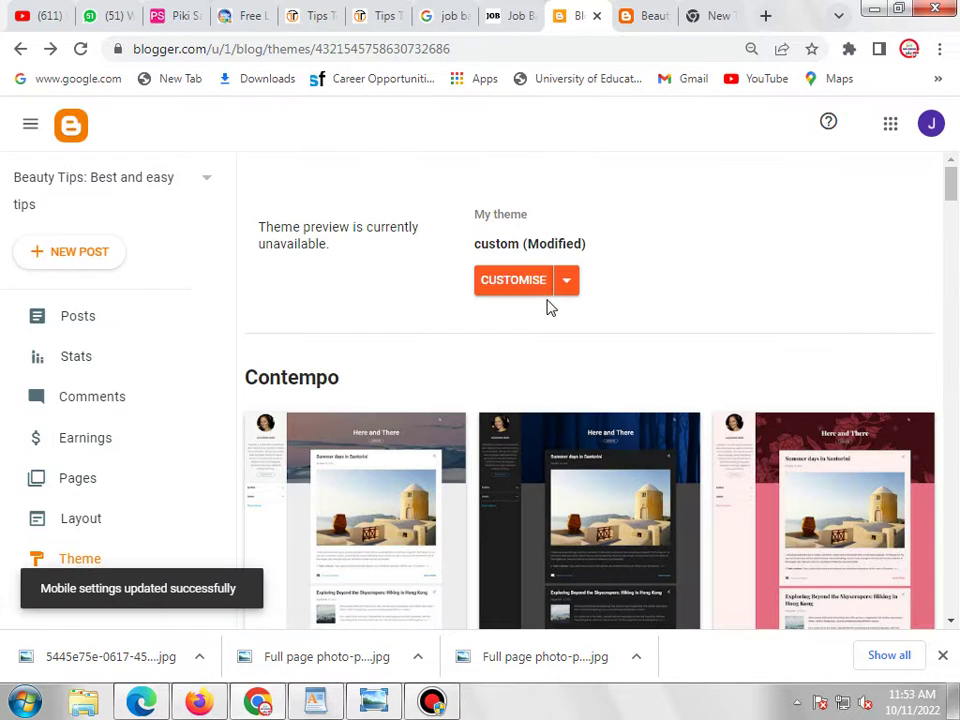
- Reload the live Beauty Tips blog and look over the uploaded theme from header to footer
scroll(174, 394, "down", 3)
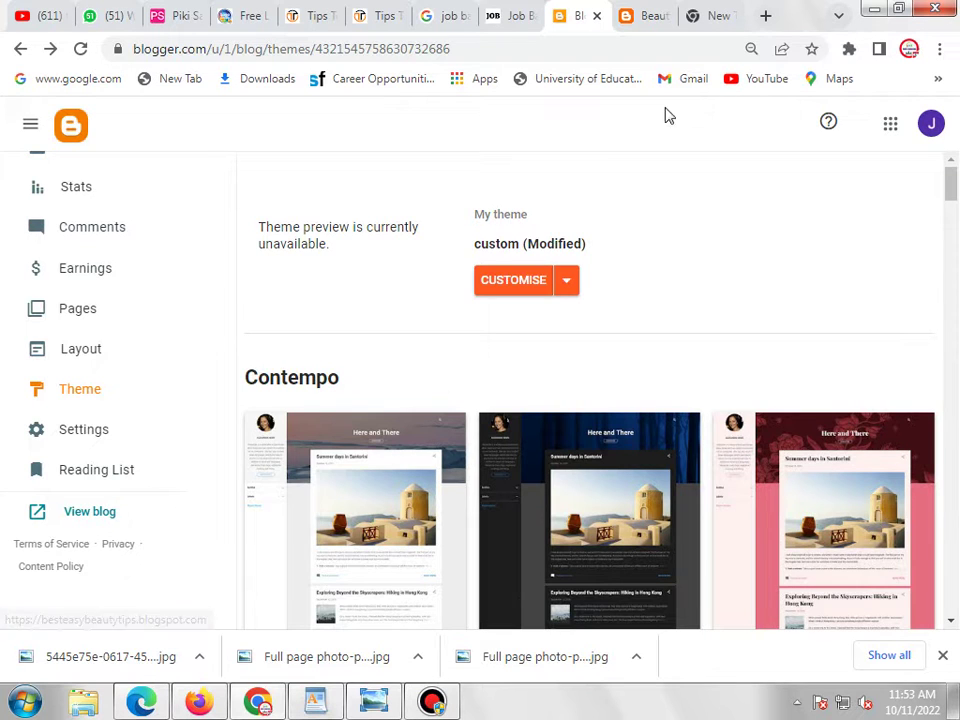
left_click(638, 18)
left_click(79, 50)
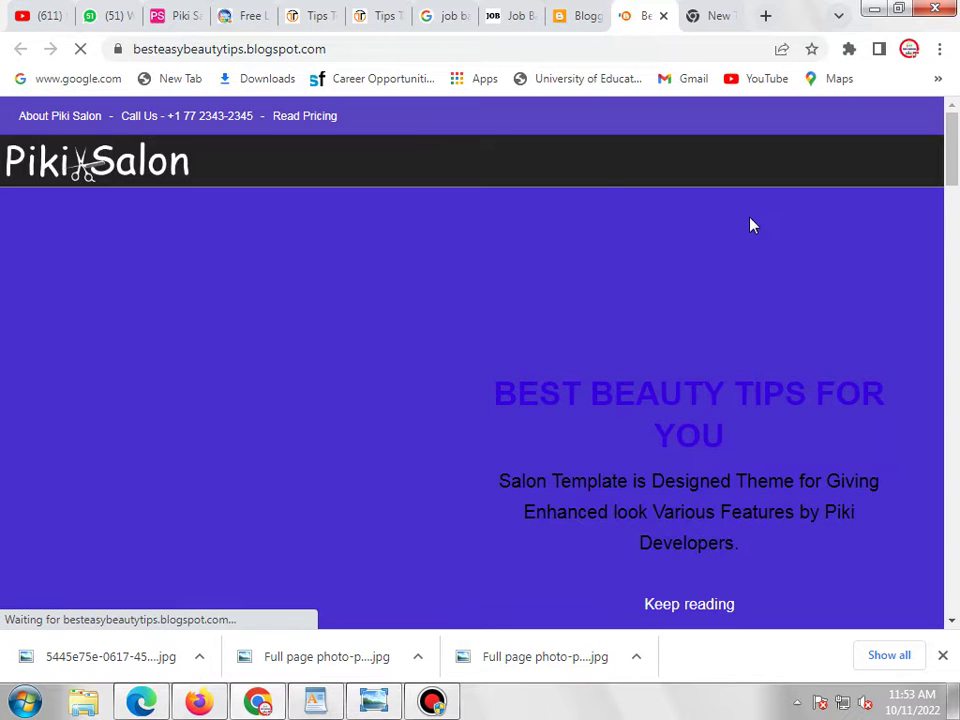
scroll(750, 223, "down", 8)
scroll(753, 225, "down", 15)
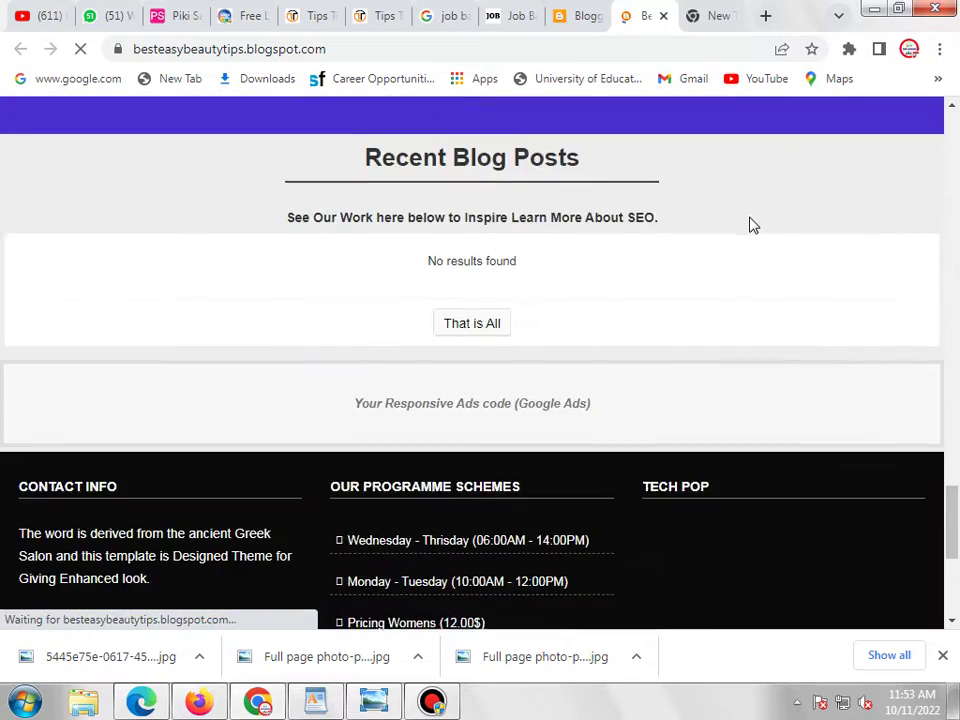
scroll(753, 225, "down", 4)
scroll(753, 225, "up", 8)
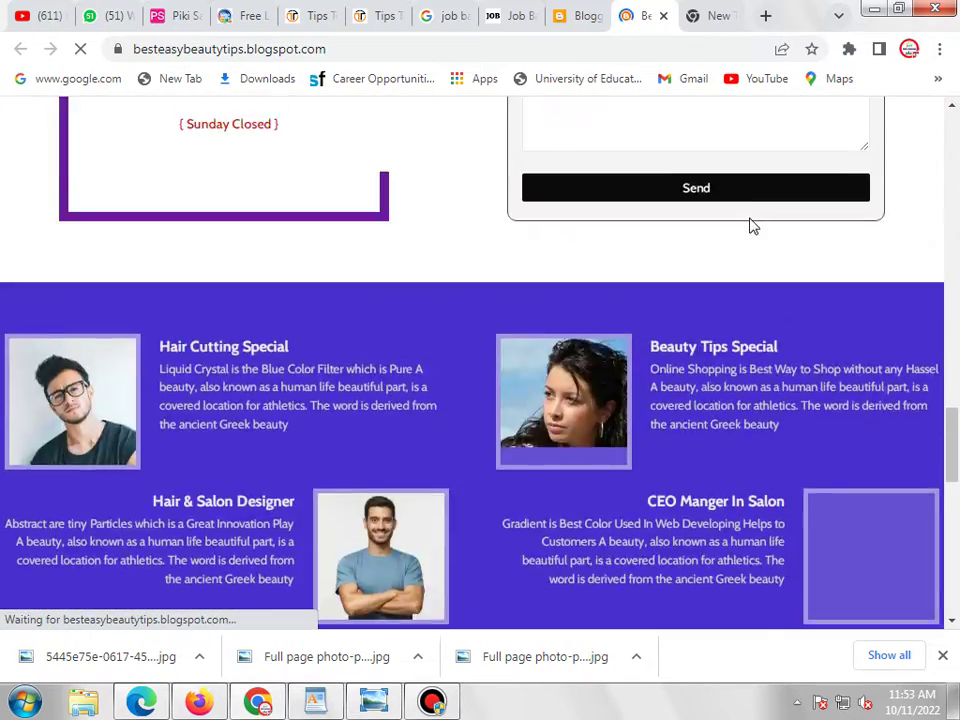
scroll(753, 225, "up", 15)
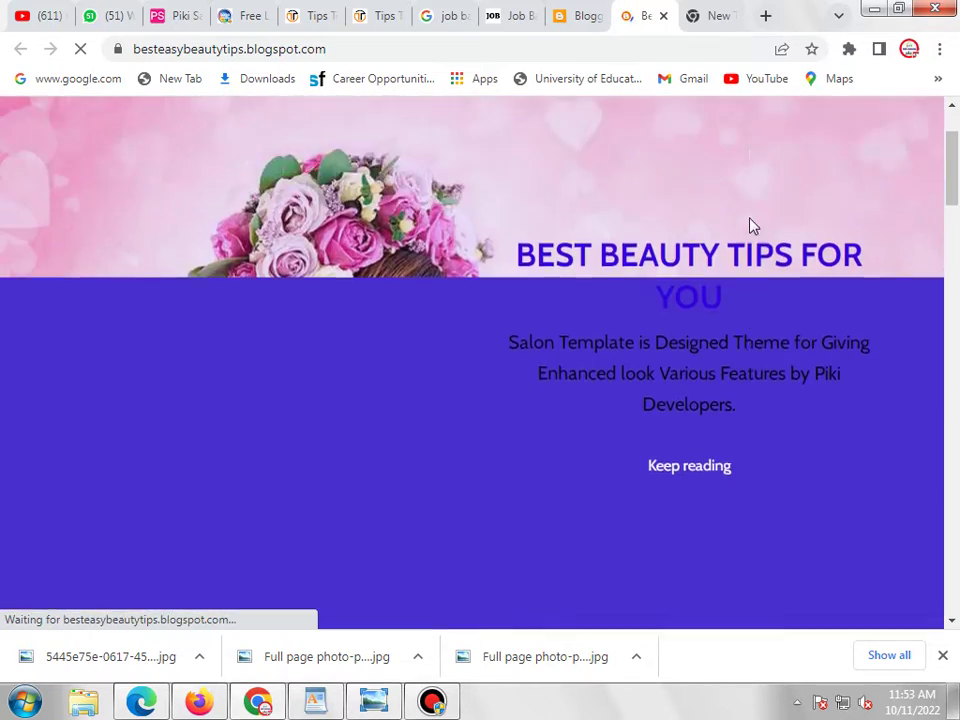
scroll(753, 225, "up", 1)
scroll(753, 225, "up", 1)
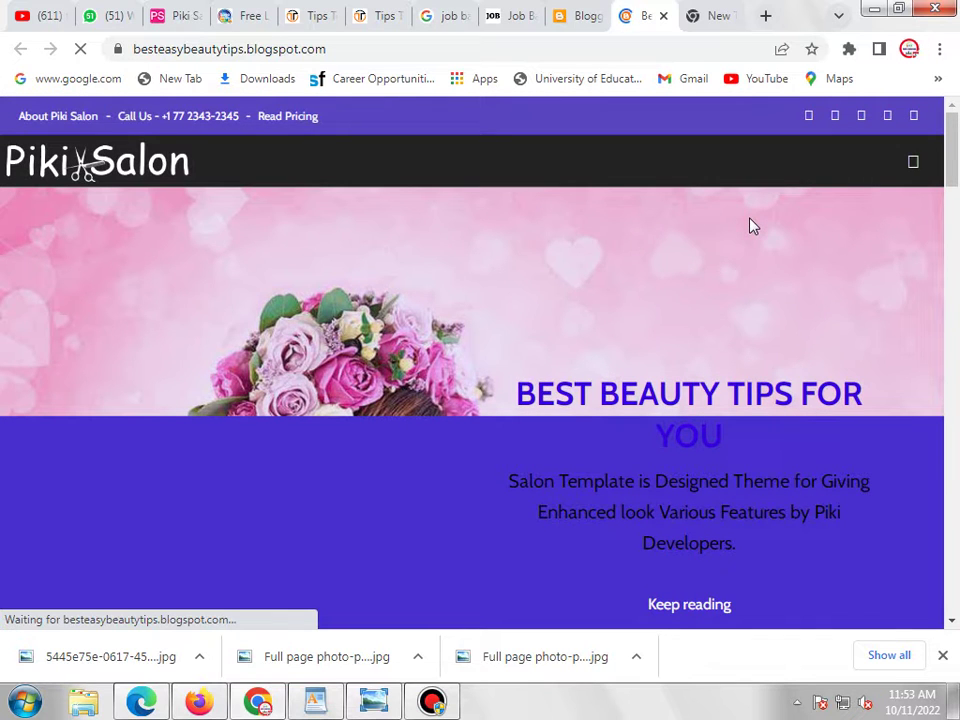
- Examine the live blog's menu, salon, beauty tips, staff, recent posts and footer sections
scroll(551, 366, "down", 8)
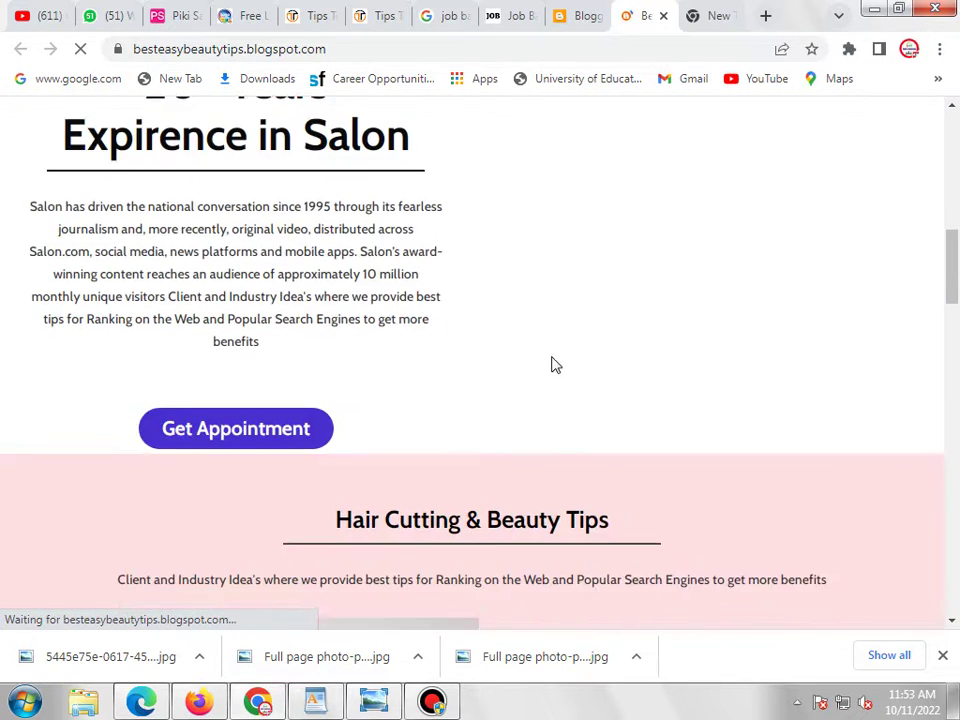
scroll(551, 366, "down", 15)
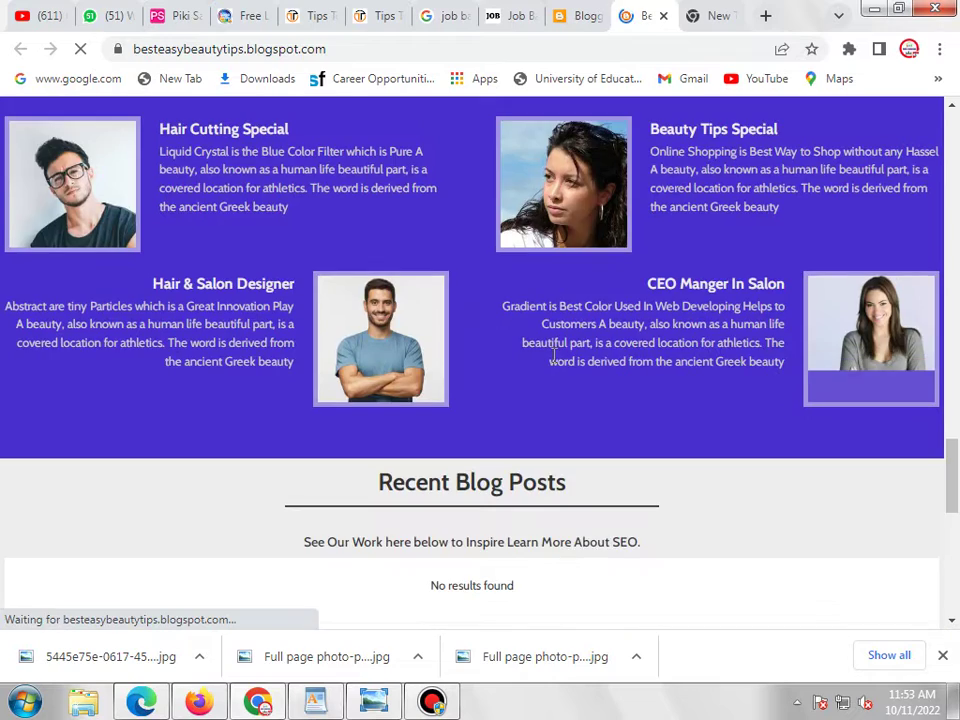
scroll(553, 354, "down", 8)
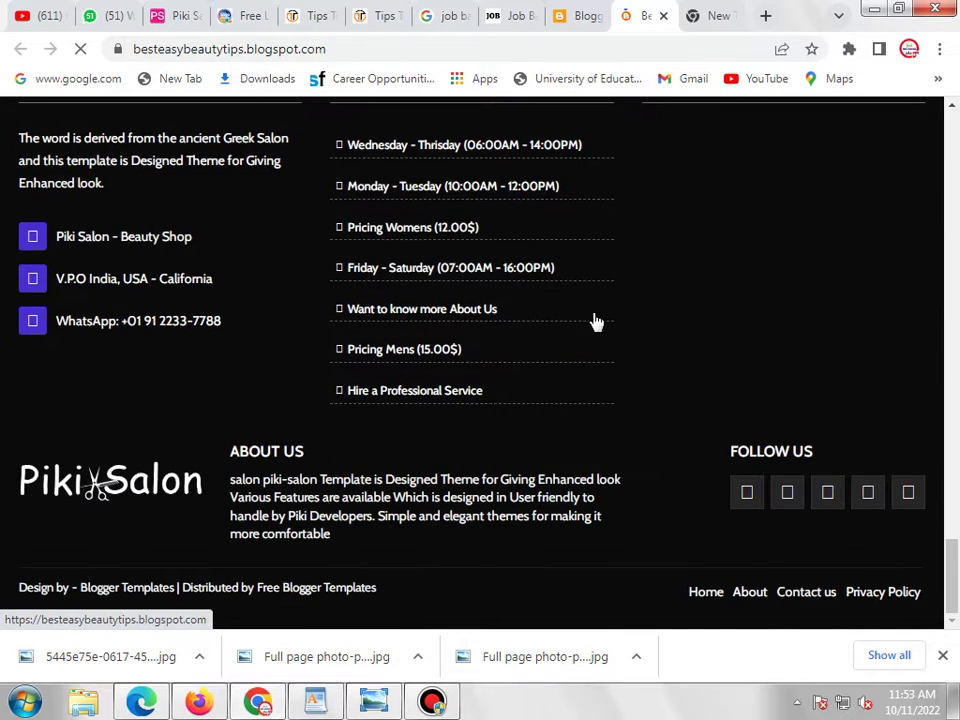
scroll(590, 321, "up", 8)
left_click_drag(953, 505, 945, 137)
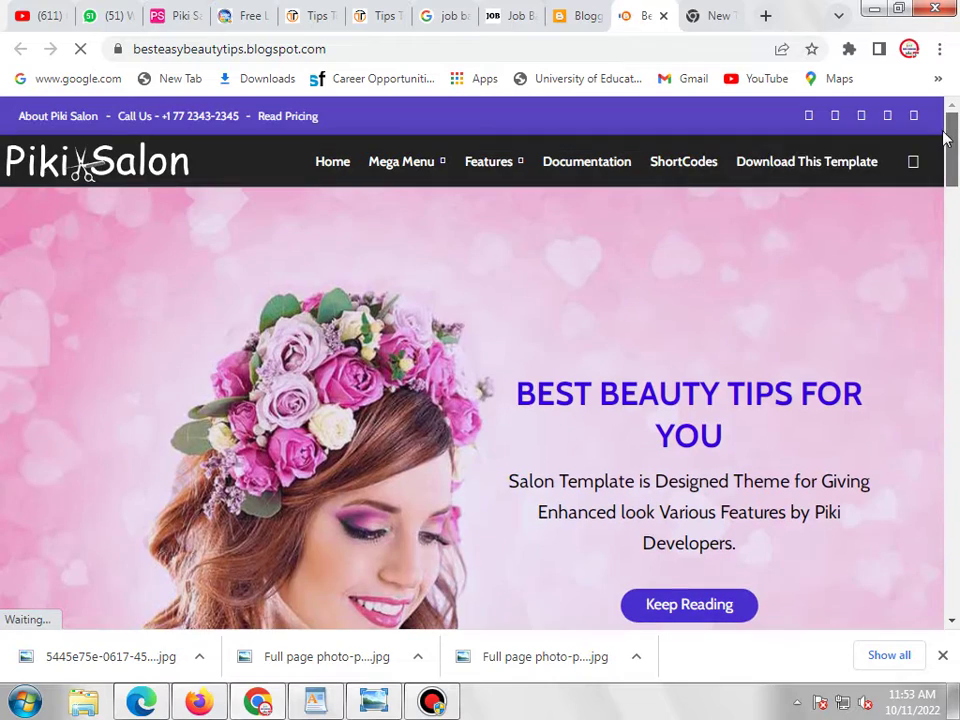
scroll(763, 280, "down", 4)
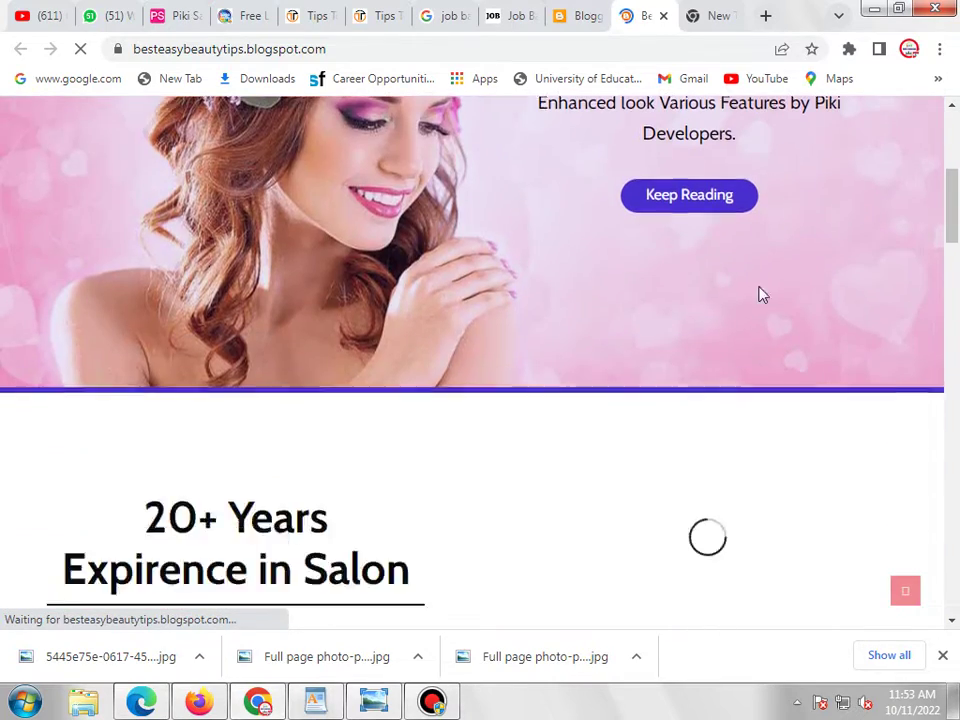
scroll(760, 294, "down", 4)
scroll(757, 294, "down", 4)
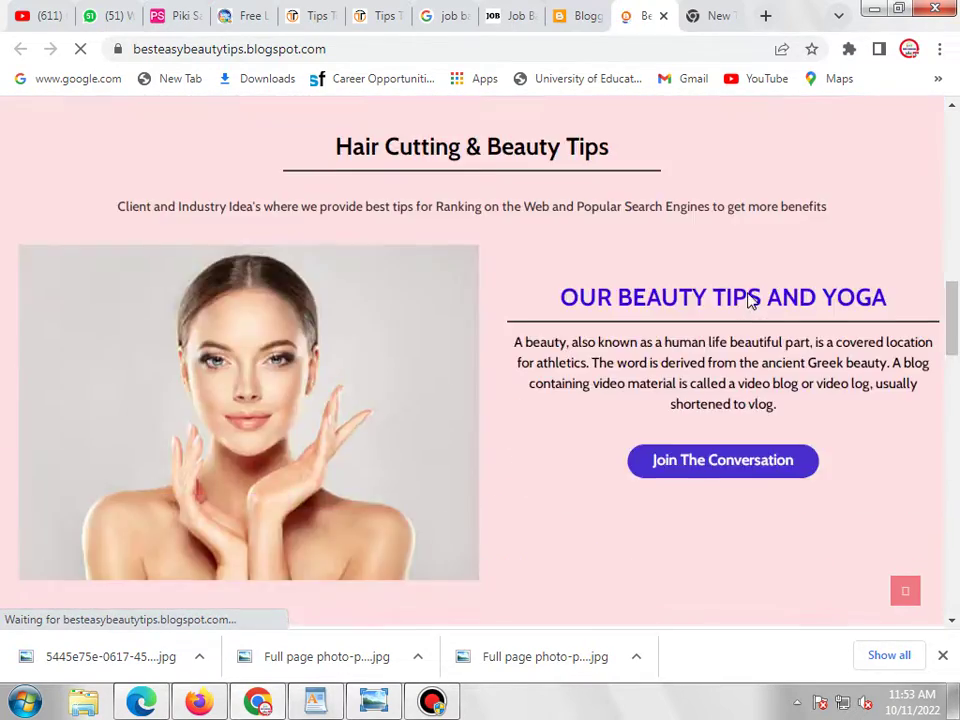
- Examine the live blog's working hours, contact form and specialties sections, then return to its header
scroll(749, 296, "down", 4)
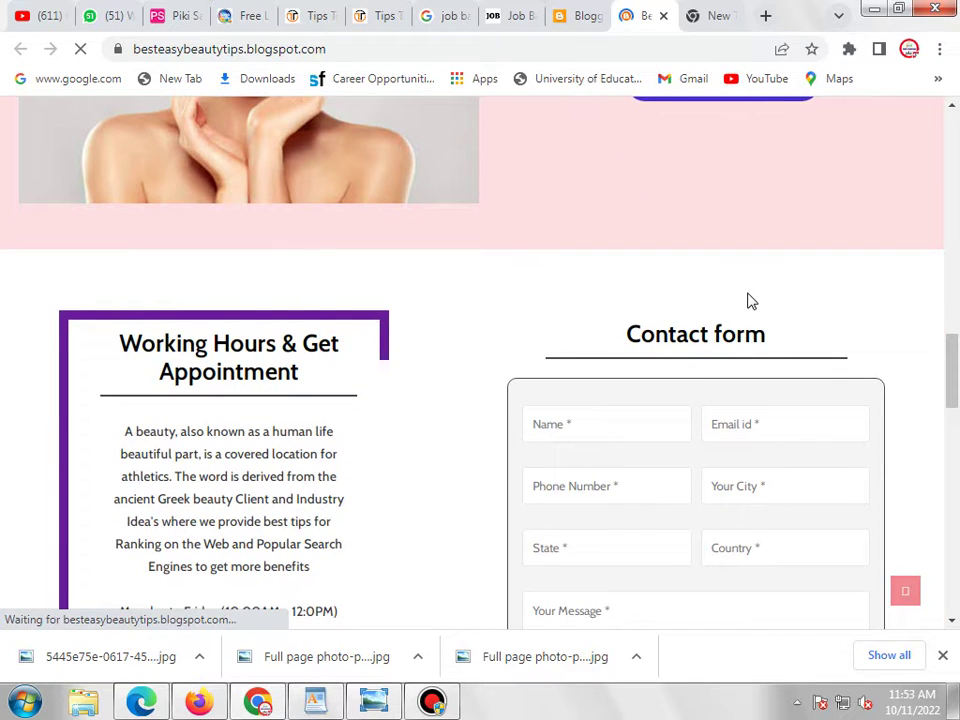
scroll(751, 301, "down", 4)
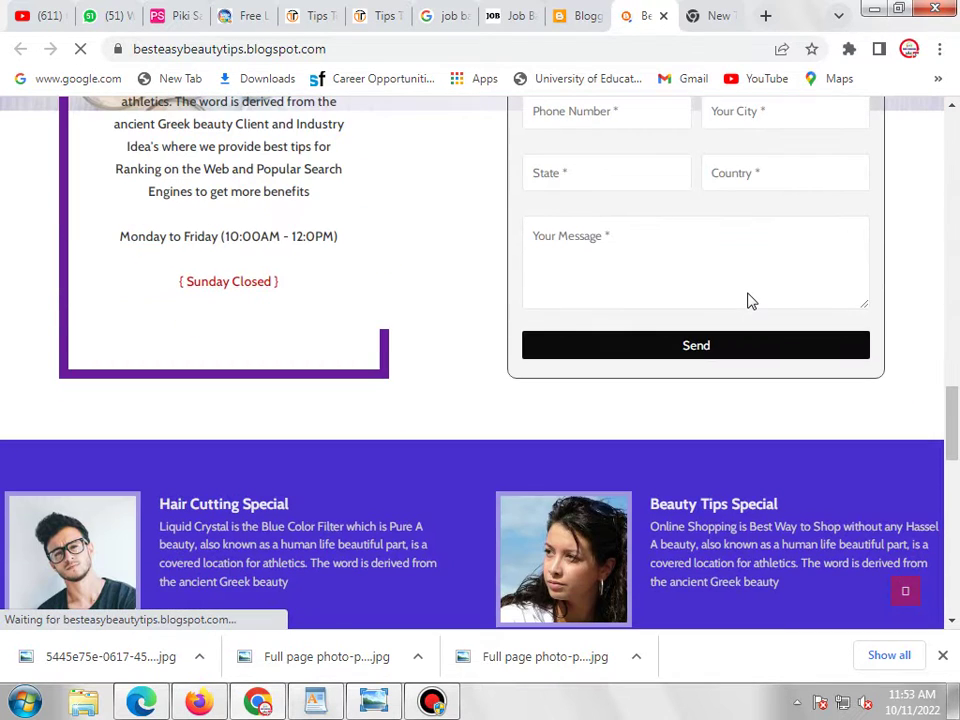
scroll(751, 301, "up", 15)
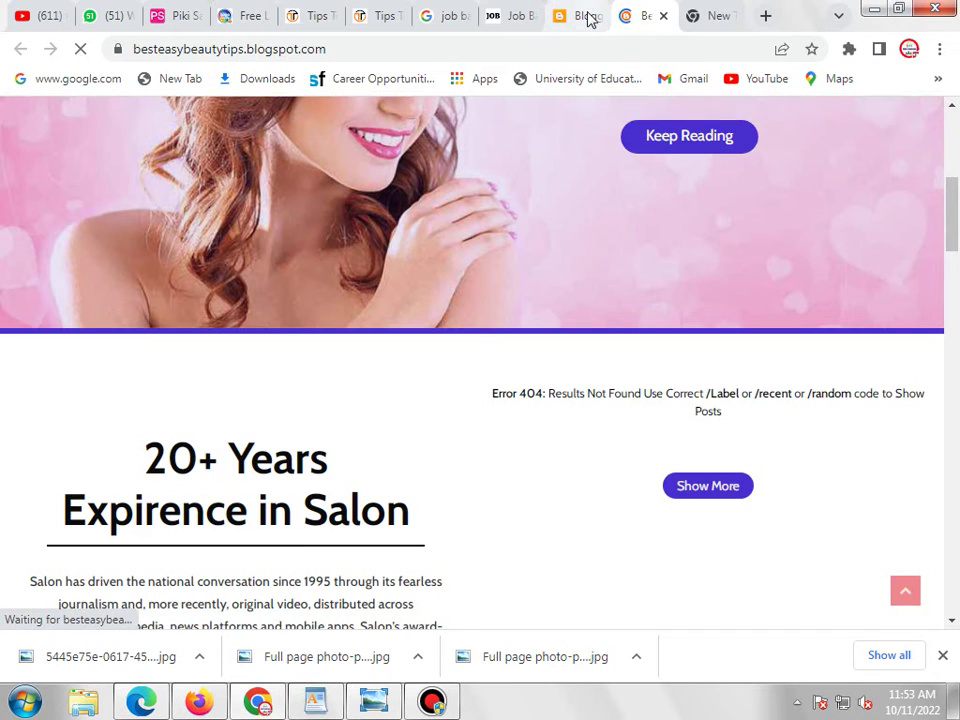
scroll(700, 312, "up", 5)
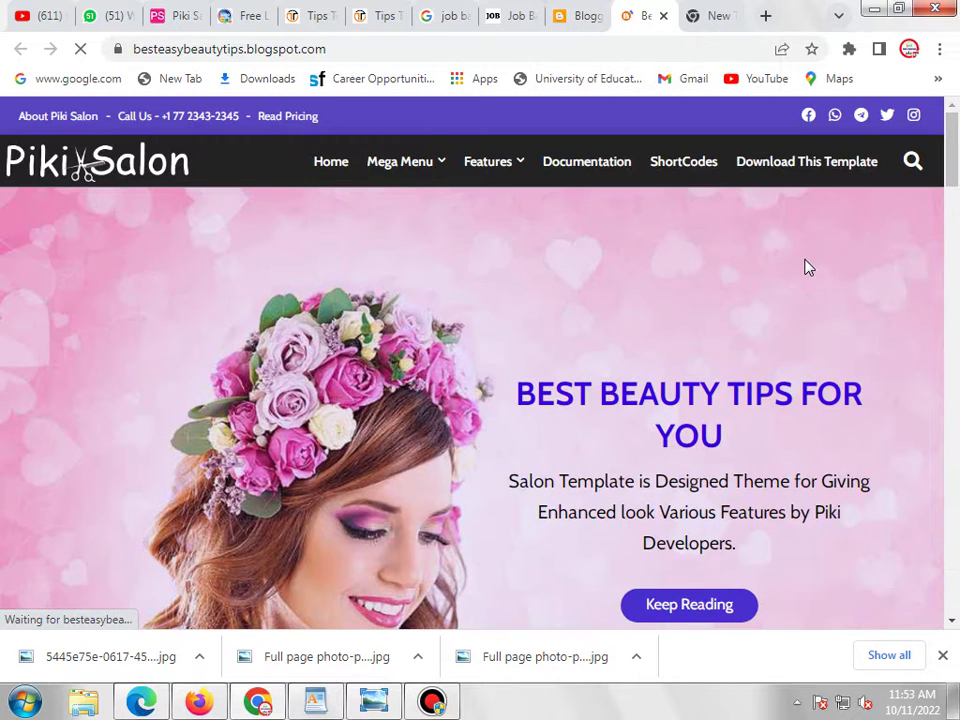
- Open the Layout settings of the Beauty Tips blog in Blogger
left_click(561, 19)
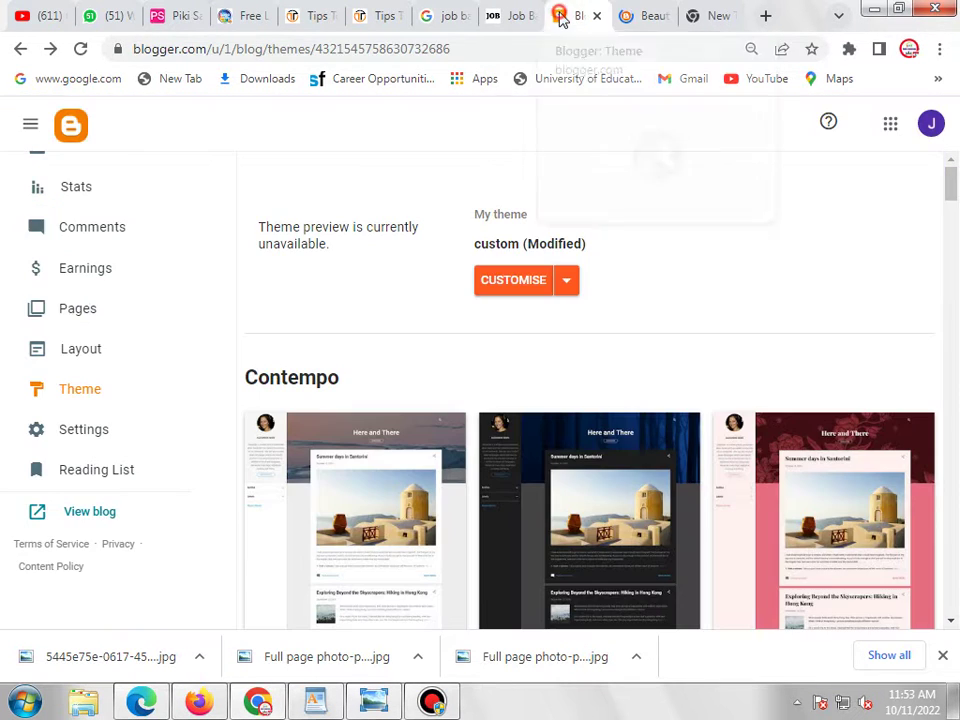
scroll(192, 378, "up", 2)
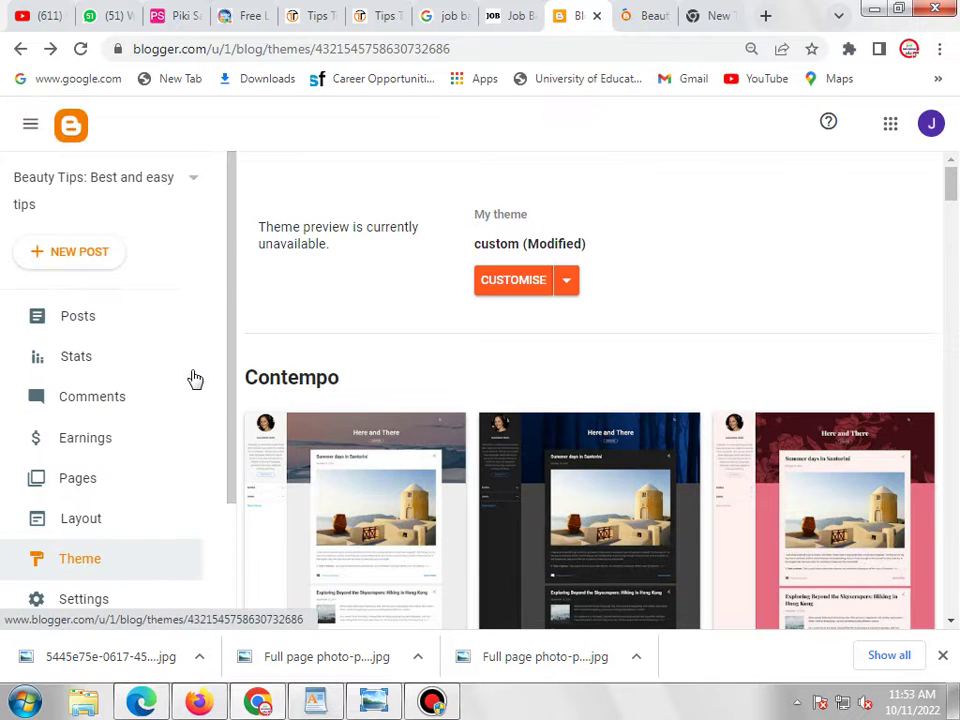
left_click(105, 519)
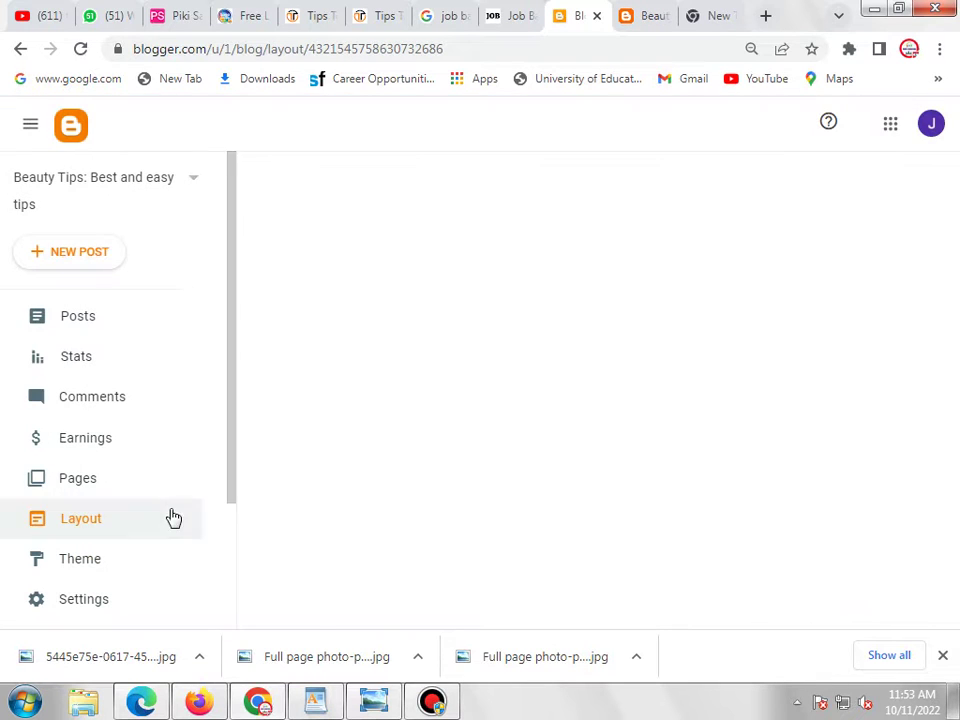
- Look over the loaded live blog from its header down to the recent posts and footer
left_click(632, 20)
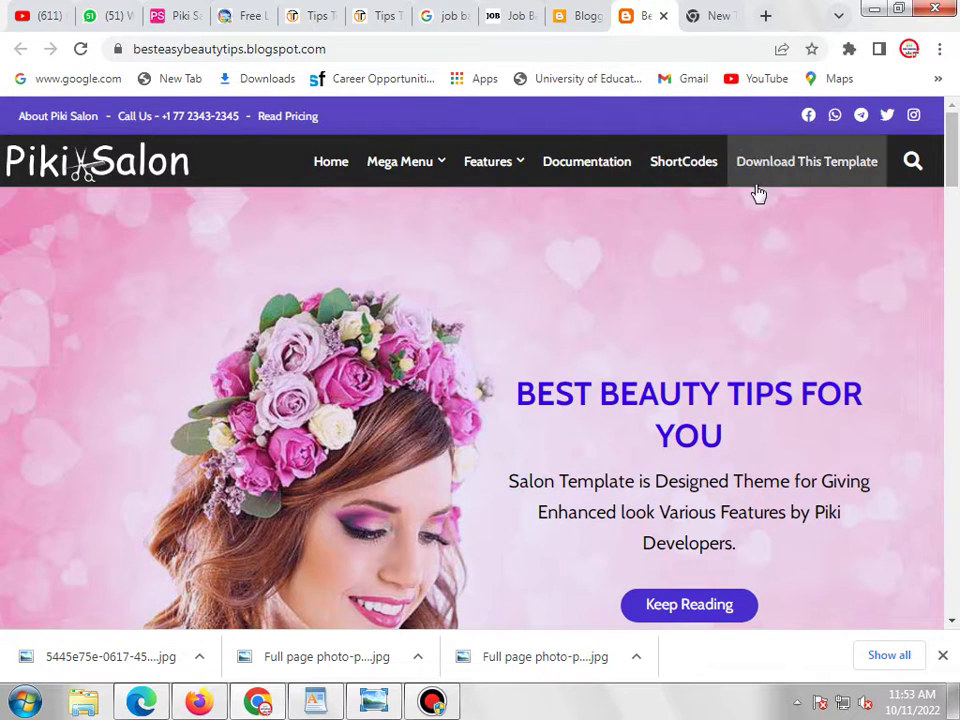
scroll(757, 196, "down", 3)
scroll(800, 260, "down", 15)
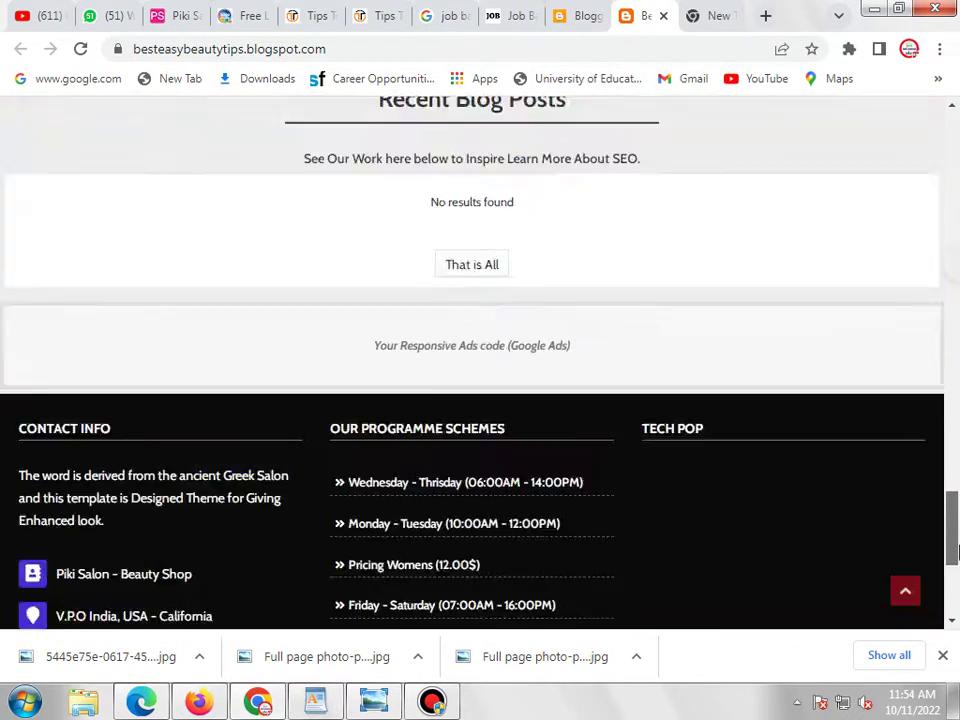
scroll(884, 321, "up", 4)
scroll(884, 321, "up", 15)
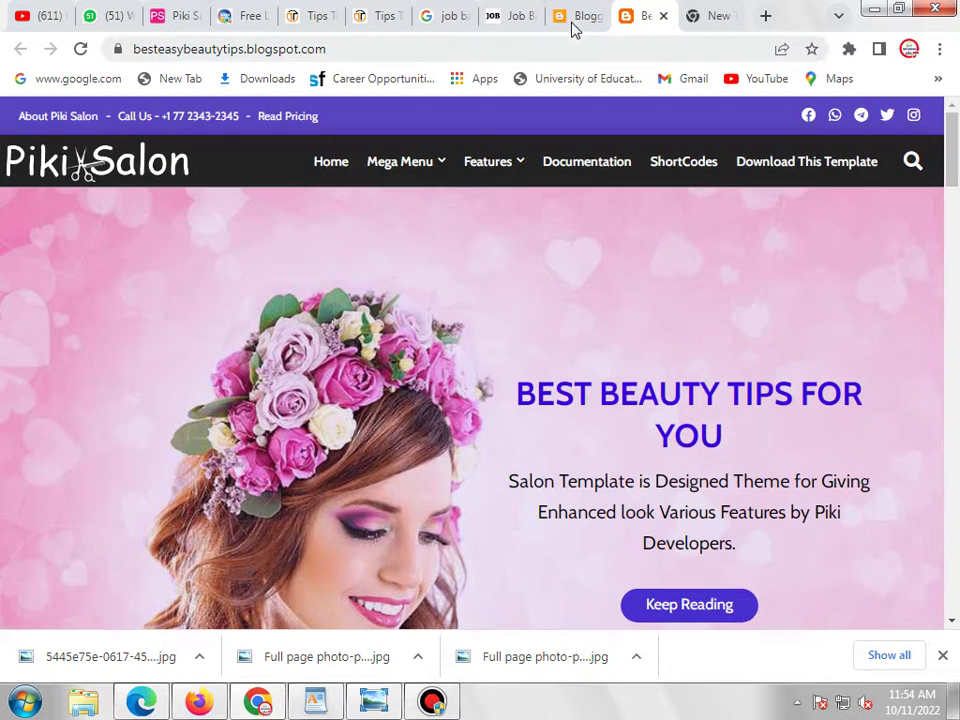
- Compare the layout's Top Menu and Top Social icons gadgets with the top bar of the live blog
left_click(573, 22)
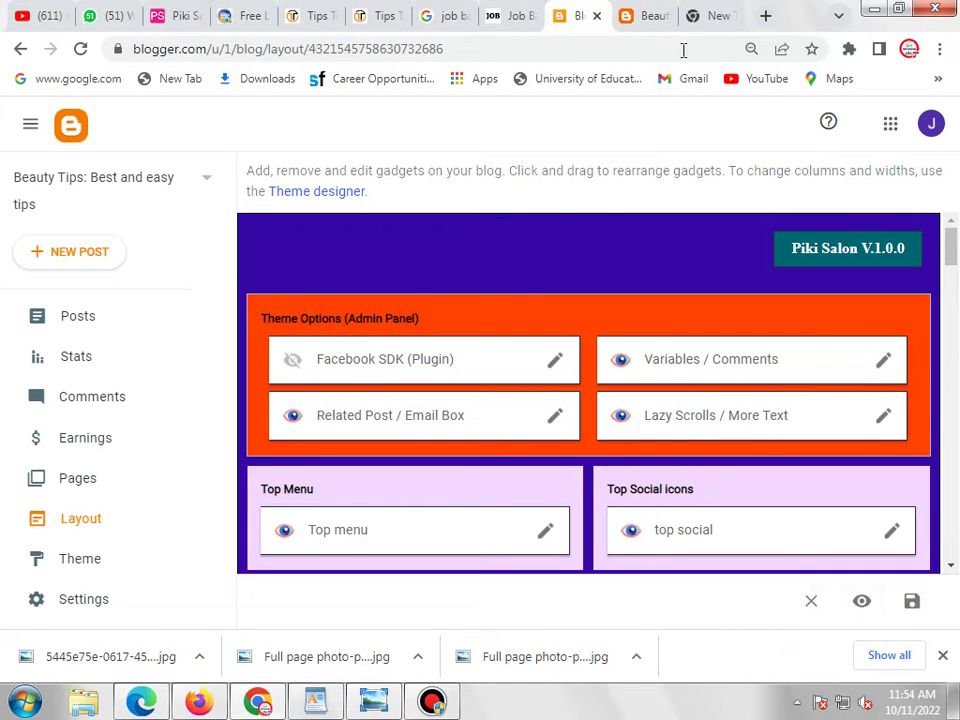
left_click(648, 15)
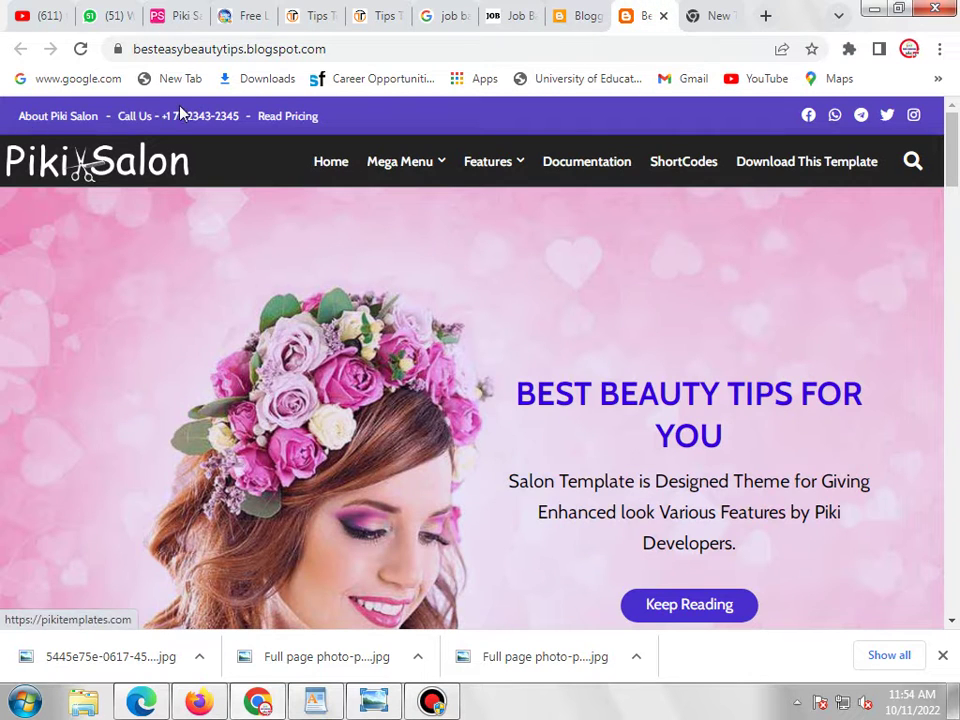
left_click(562, 20)
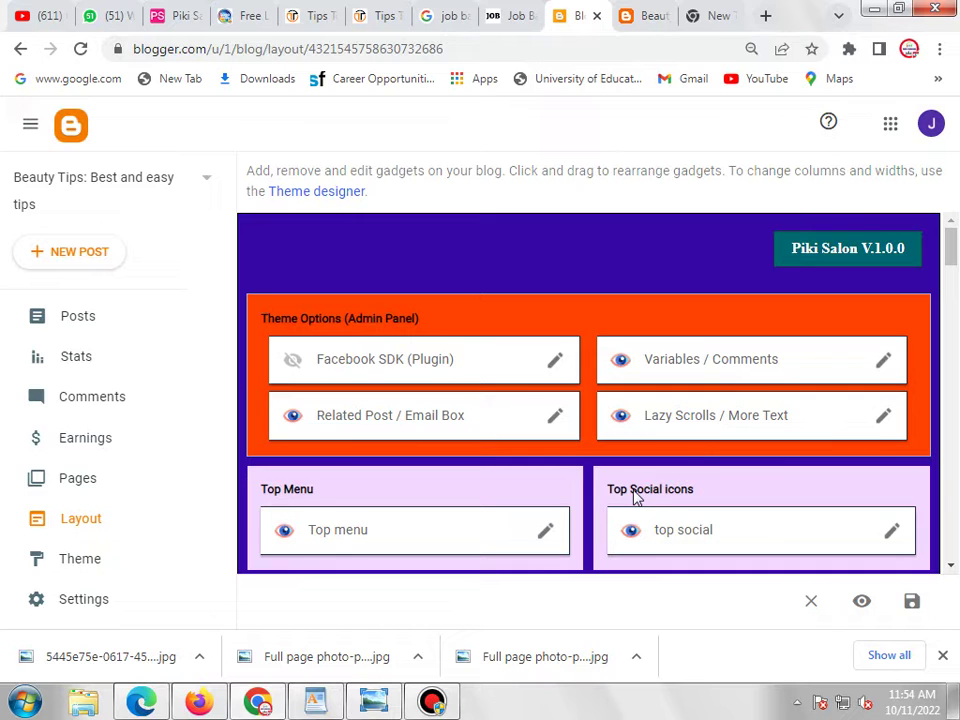
left_click(640, 16)
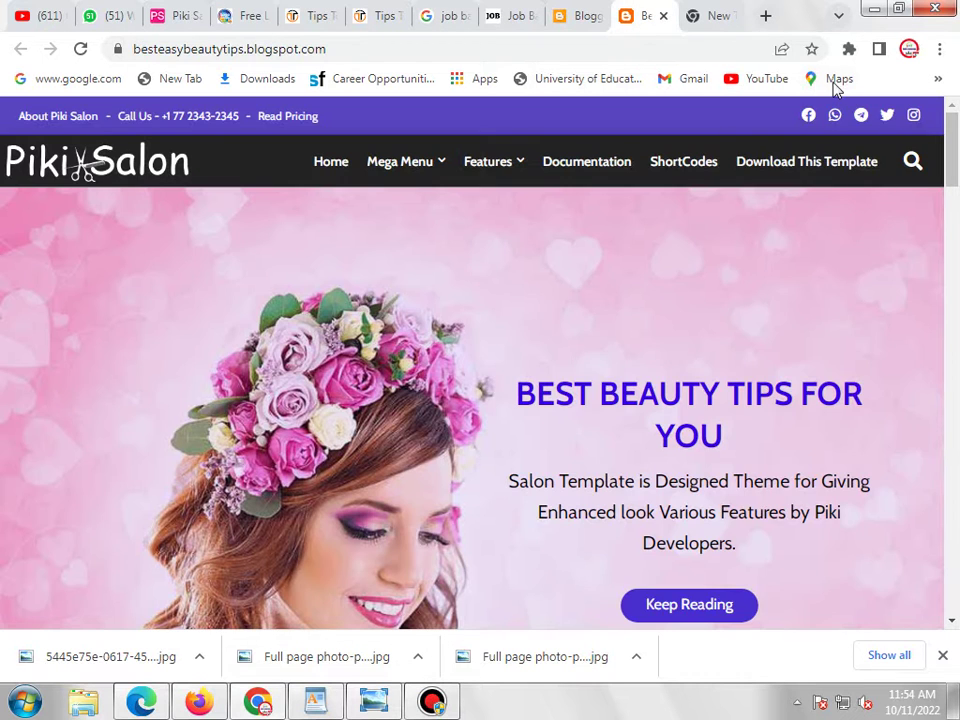
- Compare the layout's Main Logo and Main Menu gadgets with the logo and menu in the live blog's header
left_click(598, 8)
scroll(512, 225, "down", 2)
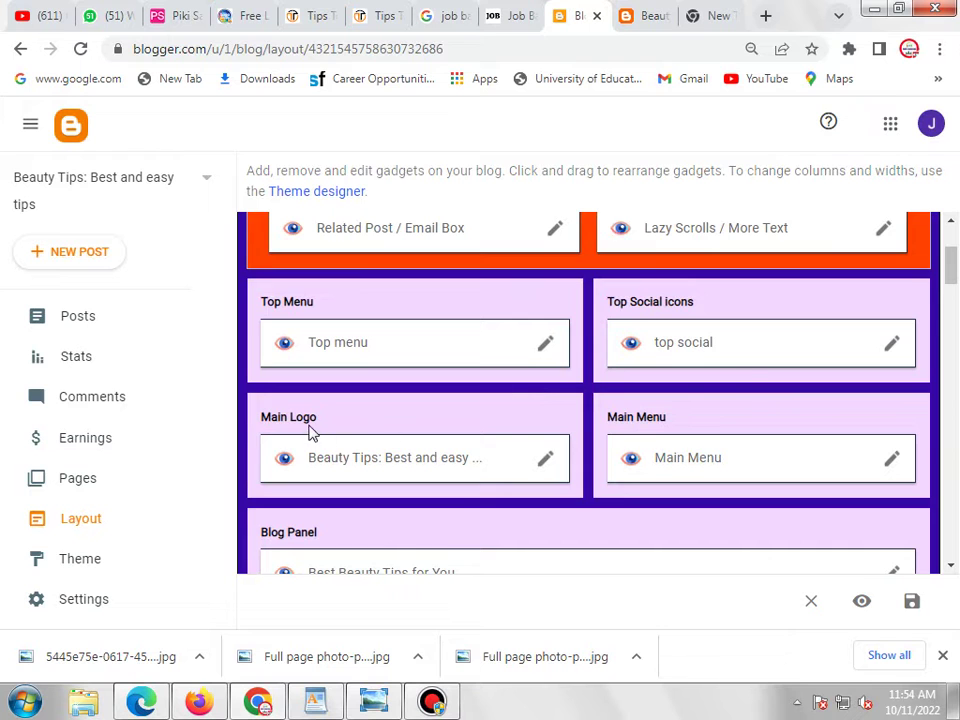
left_click(668, 10)
left_click(577, 17)
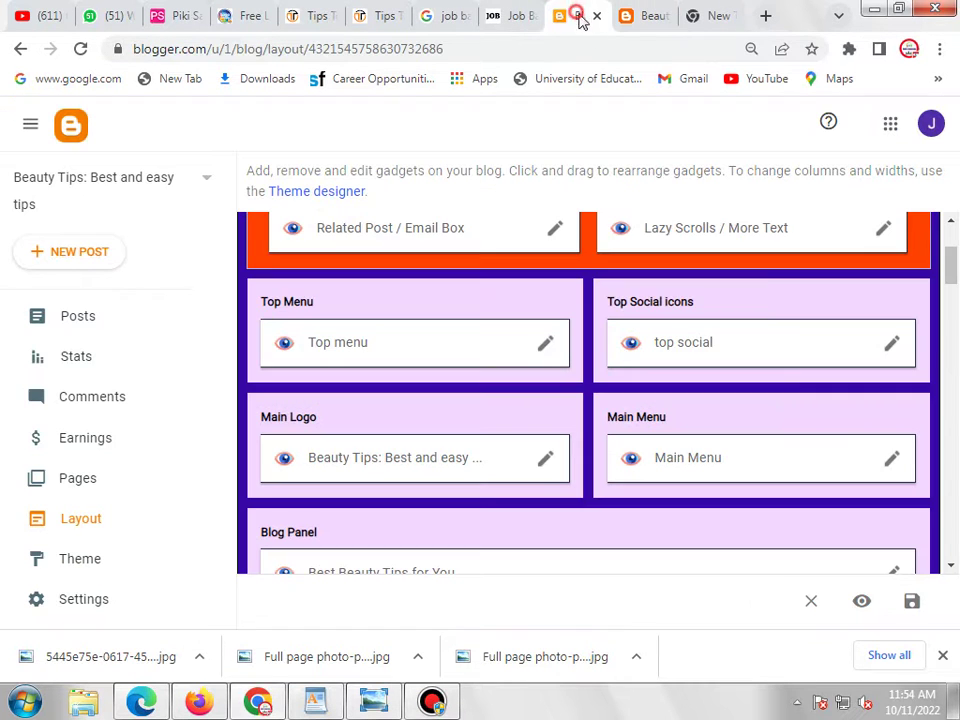
left_click(638, 14)
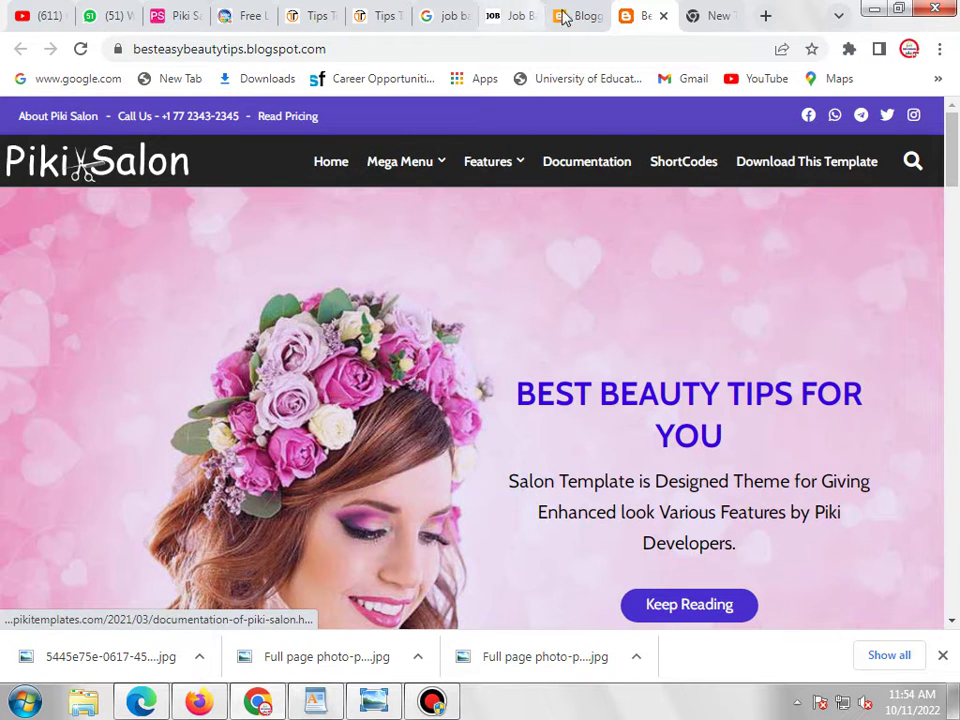
key("ctrl+shift+Tab")
scroll(733, 440, "up", 3)
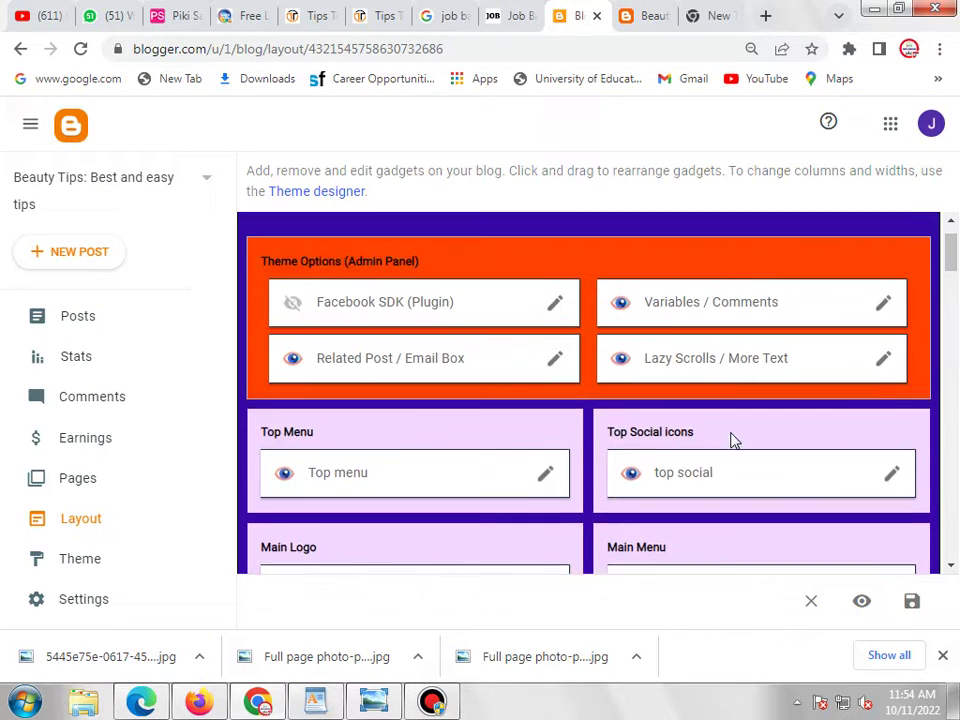
left_click(643, 17)
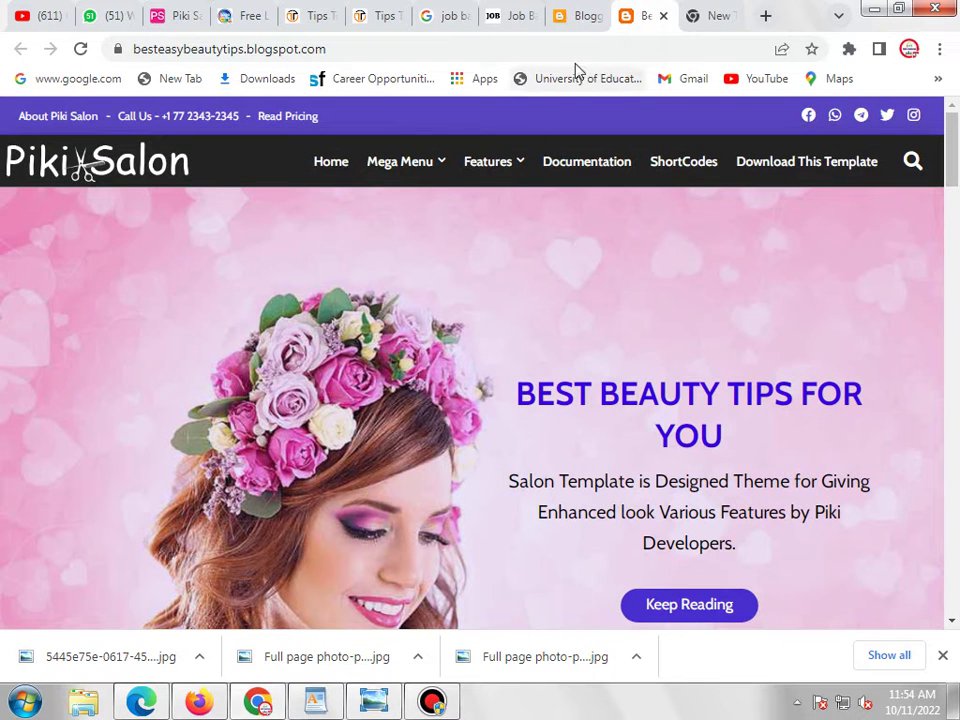
left_click(577, 17)
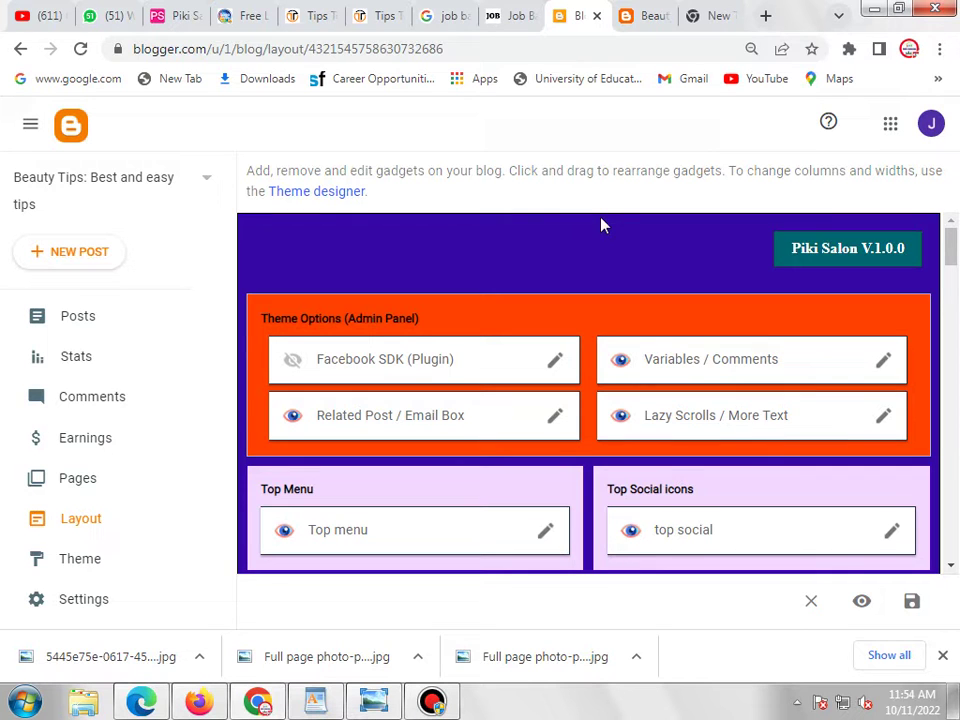
- Look over the free online logo maker page and the logo creation video among the YouTube channel's uploads
left_click(228, 13)
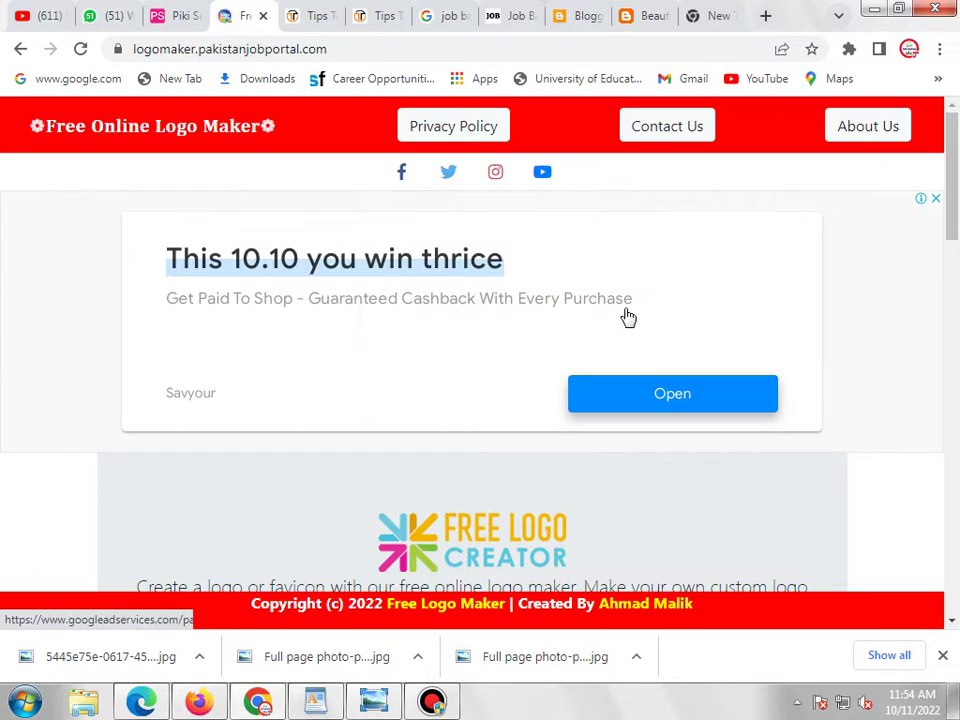
scroll(628, 317, "down", 4)
scroll(628, 317, "down", 5)
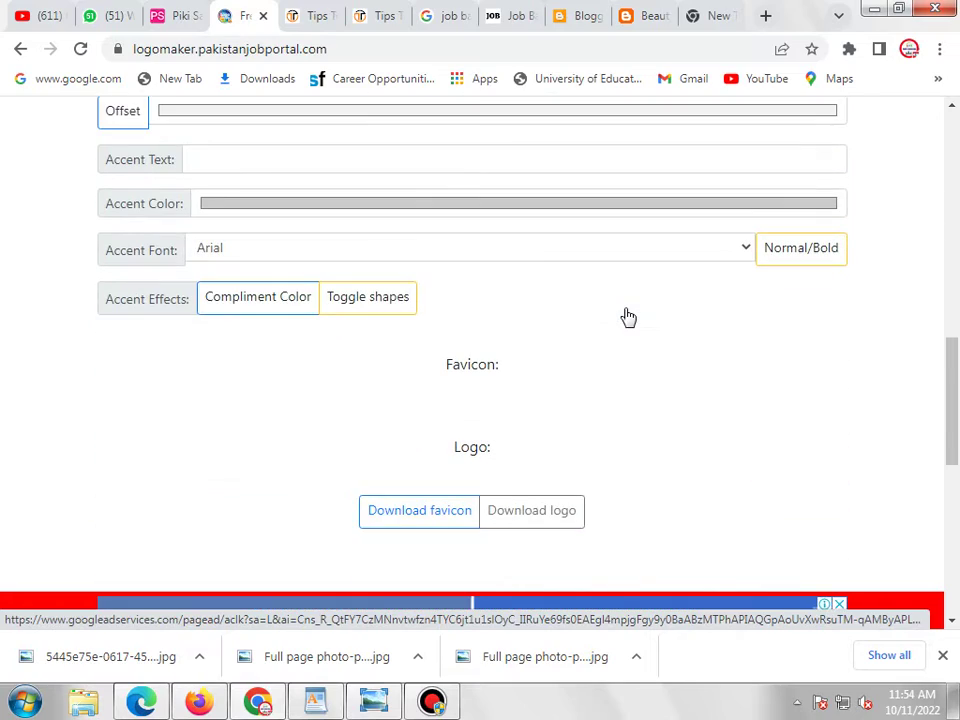
key("ctrl+1")
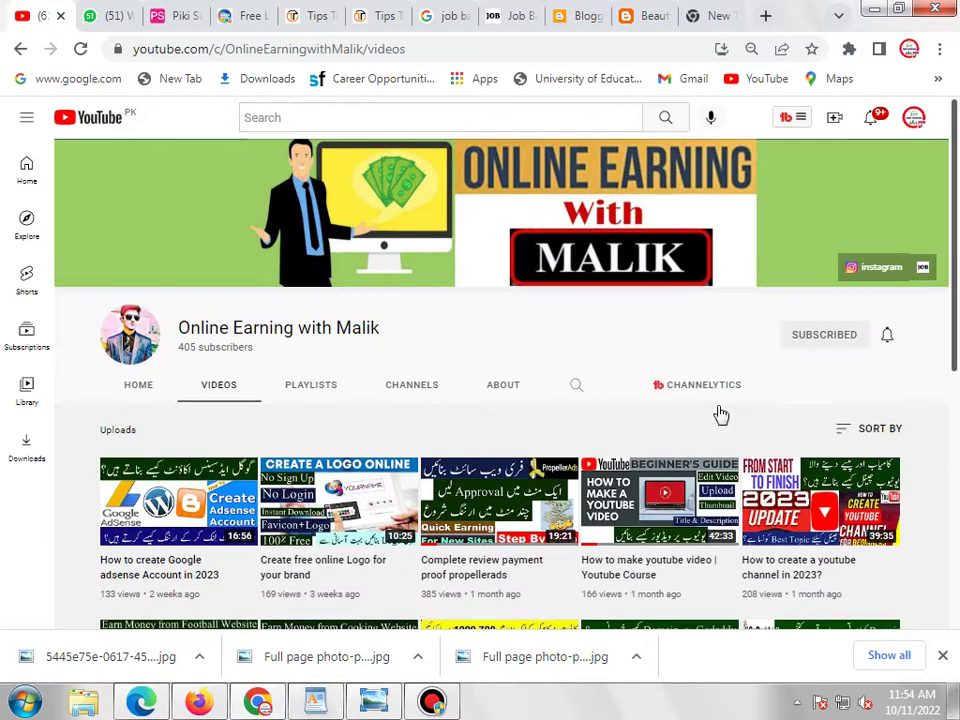
scroll(360, 514, "down", 1)
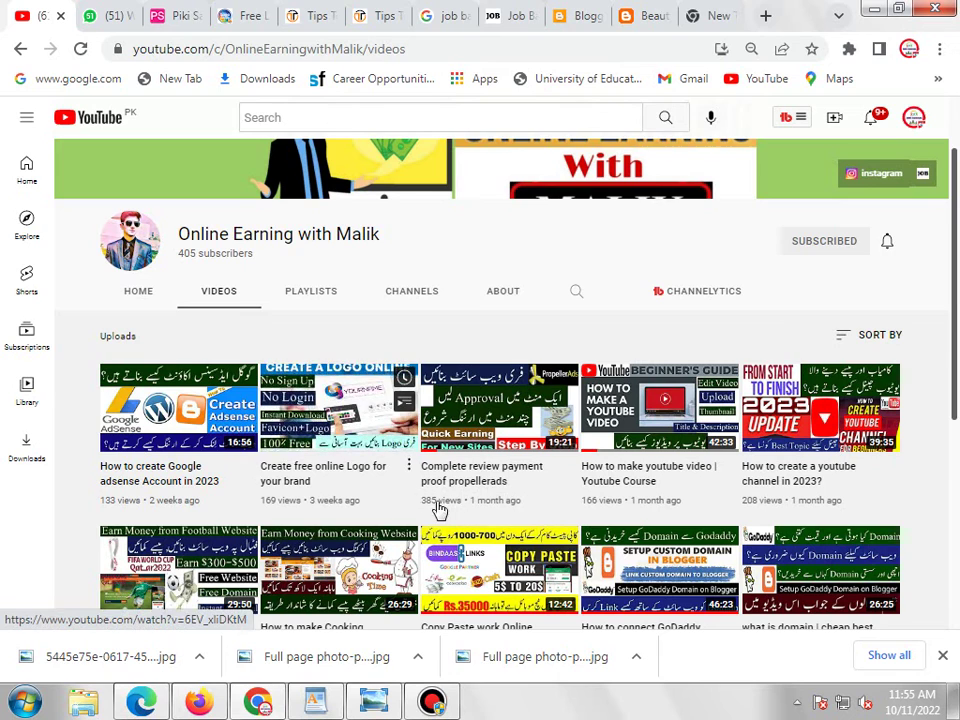
left_click(230, 22)
scroll(480, 366, "up", 10)
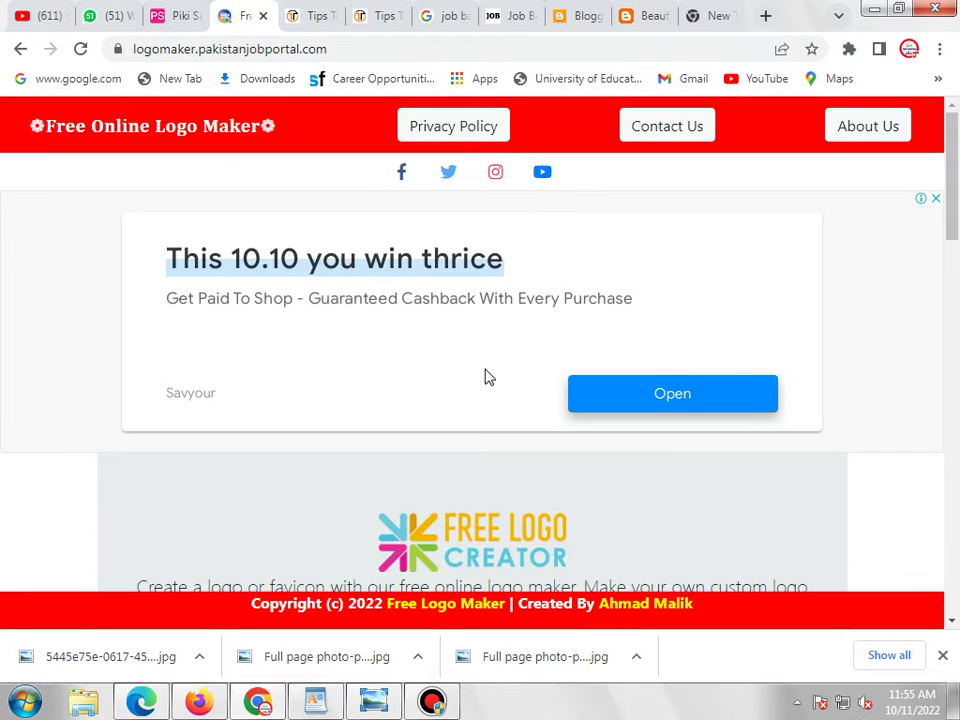
- Find the Logo Maker link among the latest jobs on the jobbazaar.info site
left_click(510, 27)
scroll(381, 368, "down", 6)
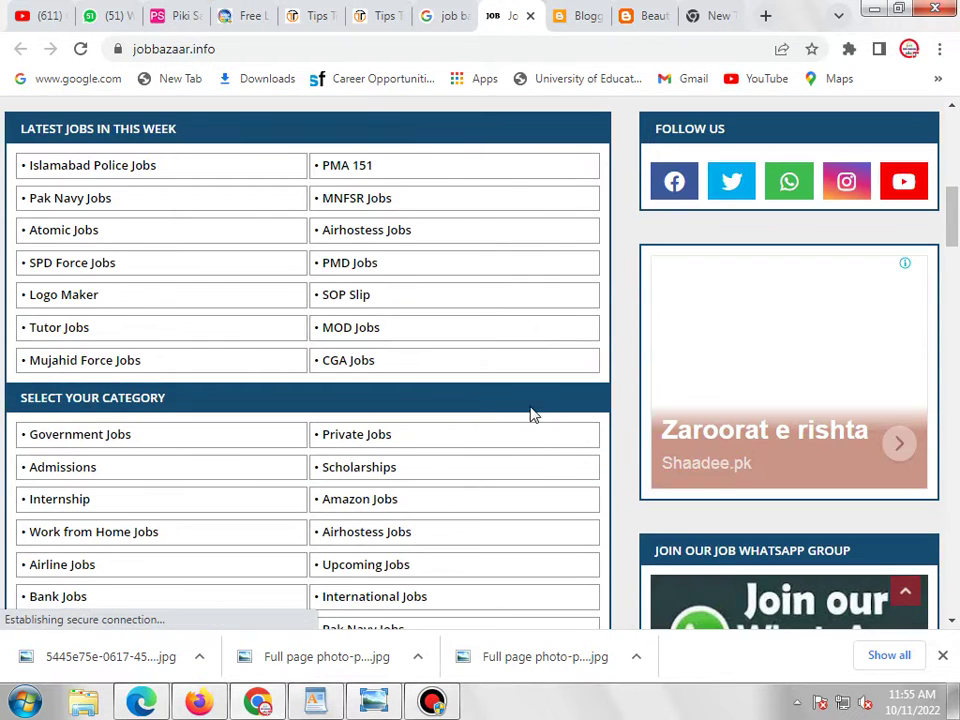
left_click(52, 298)
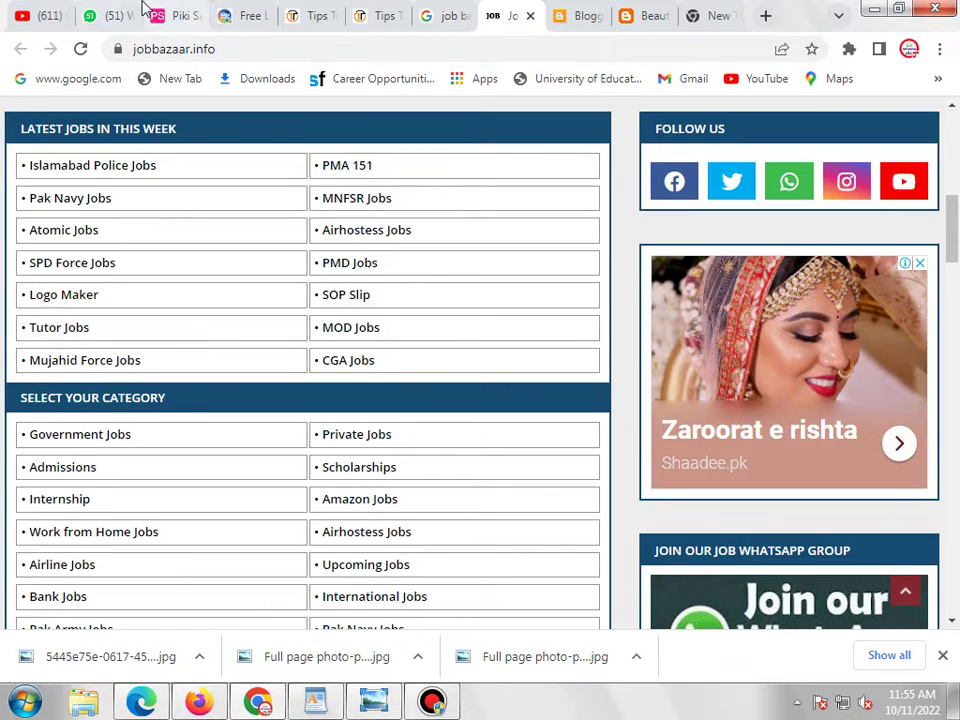
- Set the logo's main text to "Beauty Tips" on the free online logo maker page and check the logo preview
left_click(232, 12)
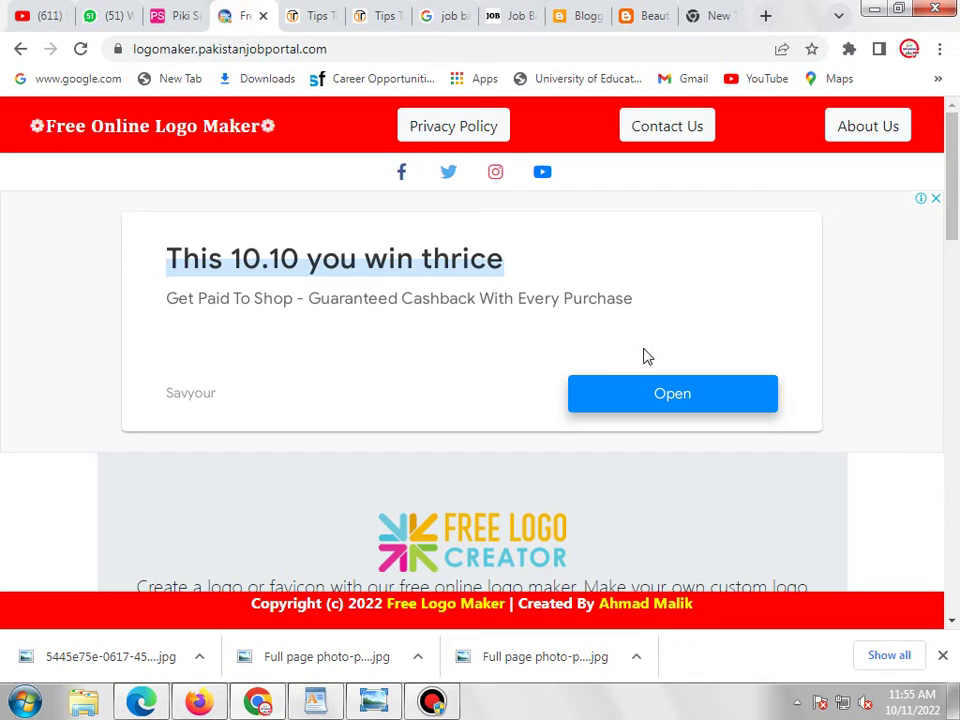
scroll(645, 357, "down", 4)
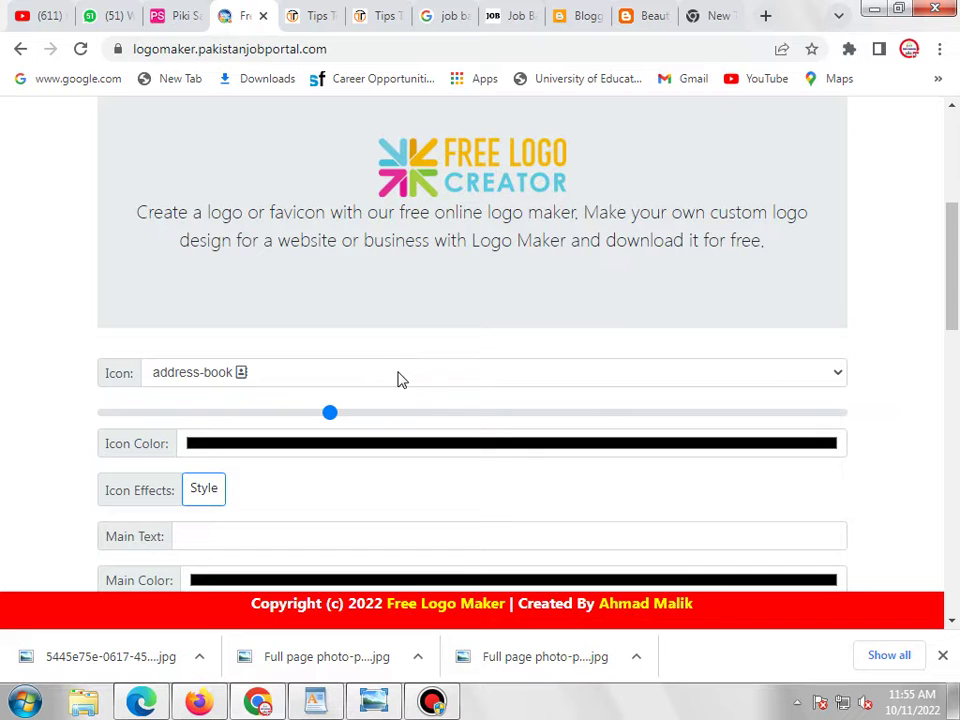
scroll(471, 387, "down", 4)
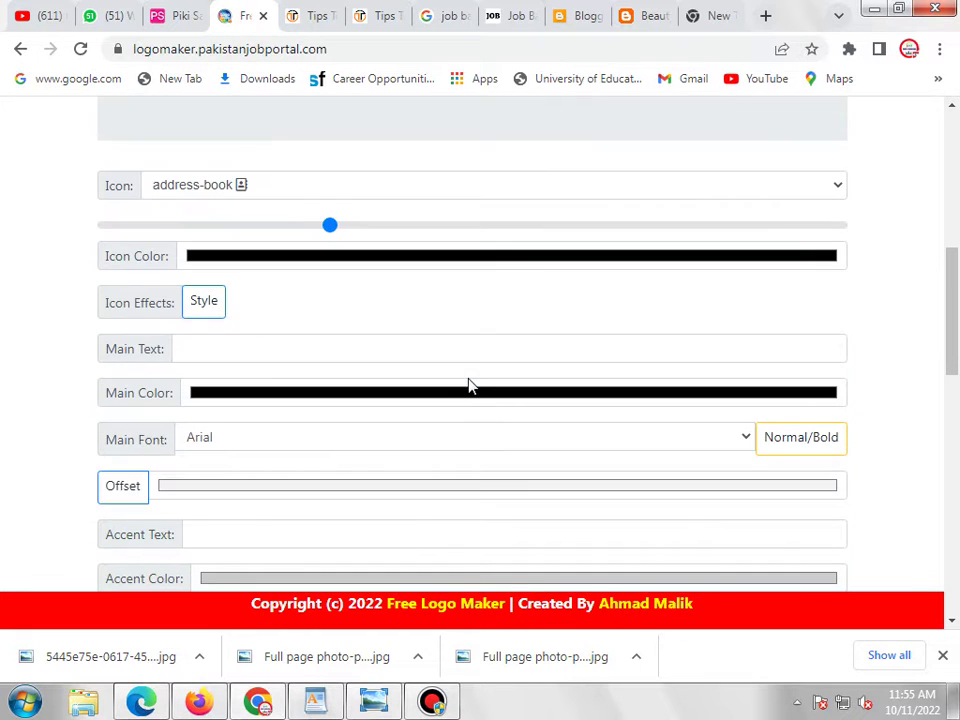
left_click(277, 351)
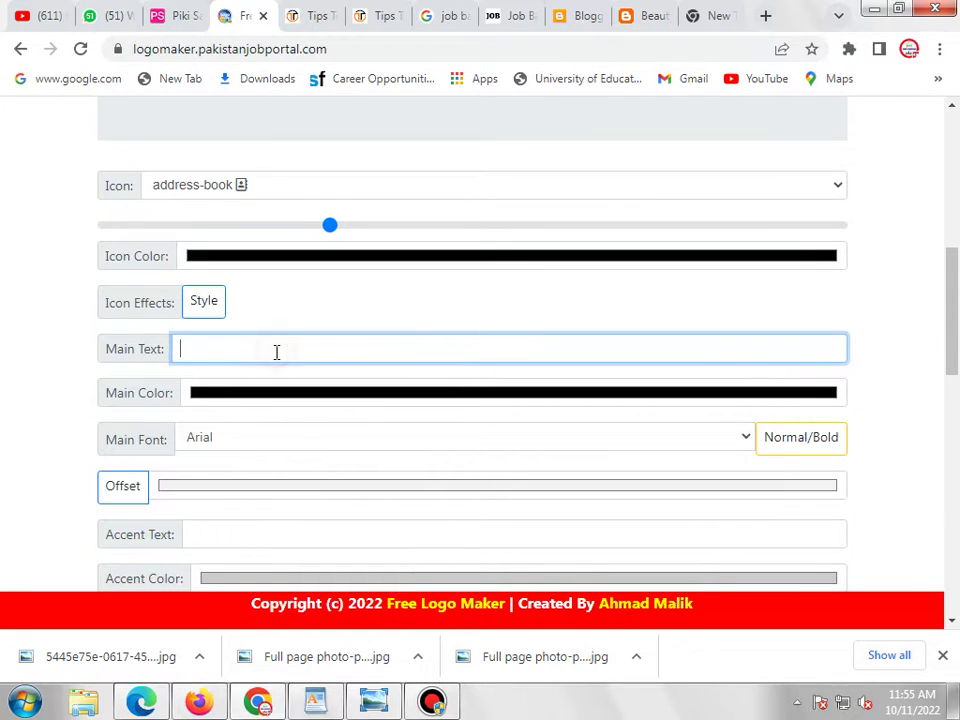
type("Beauty Tips")
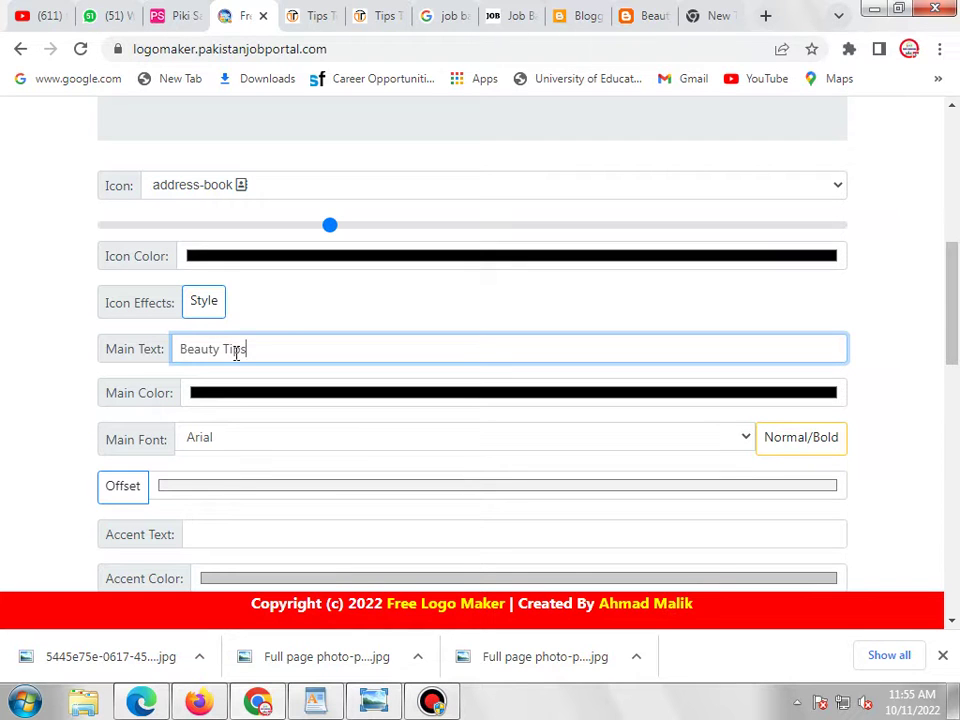
scroll(262, 353, "down", 5)
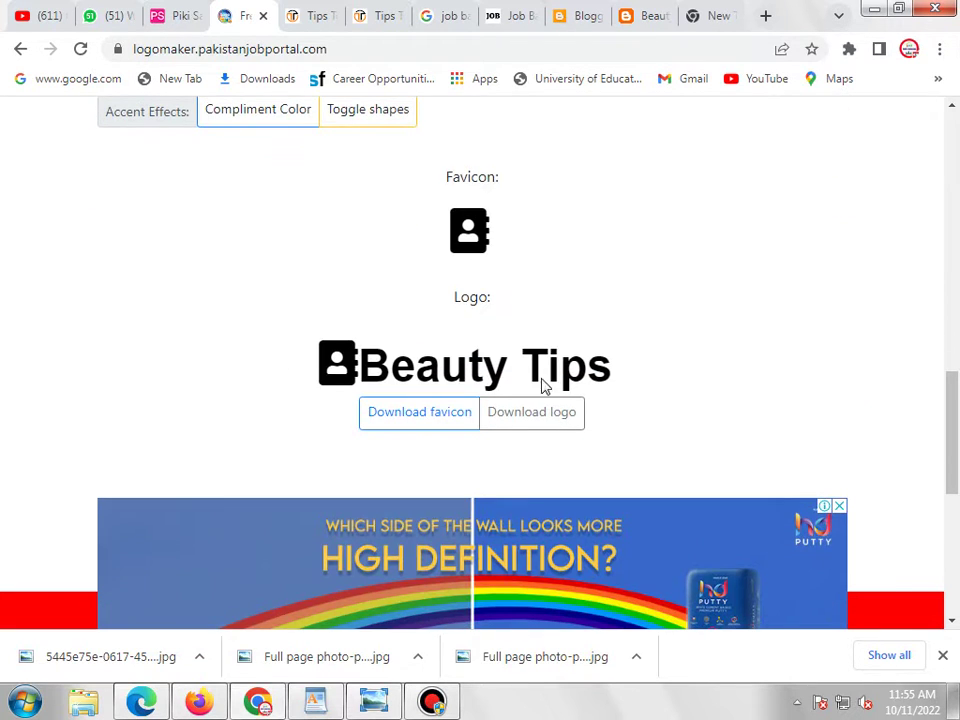
- Choose the crown icon for the Beauty Tips logo and check it in the favicon and logo previews
scroll(424, 315, "up", 5)
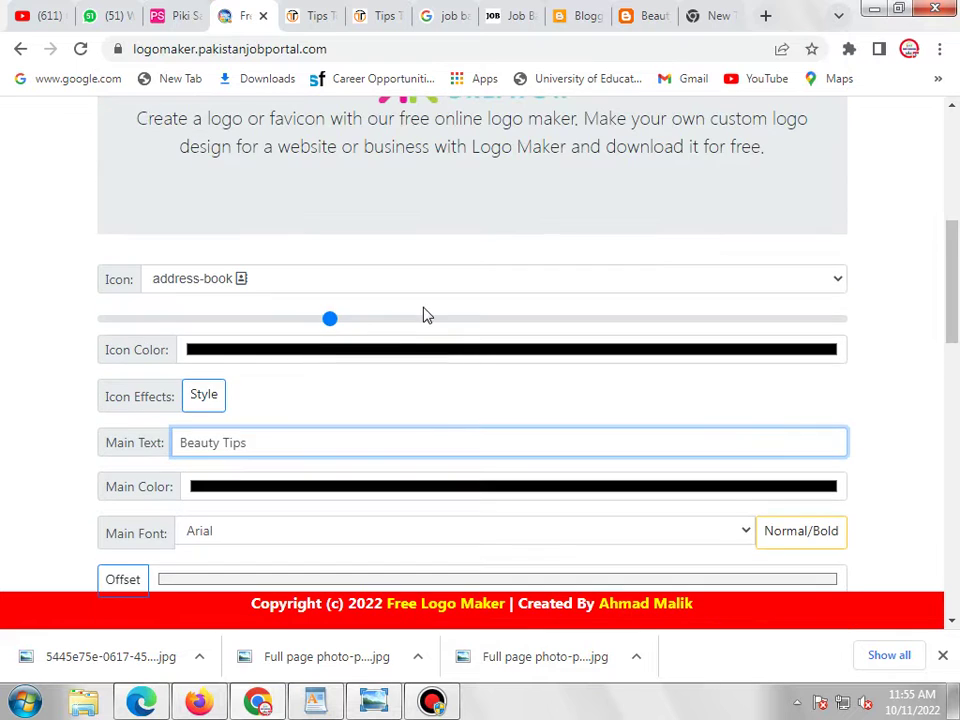
left_click(222, 284)
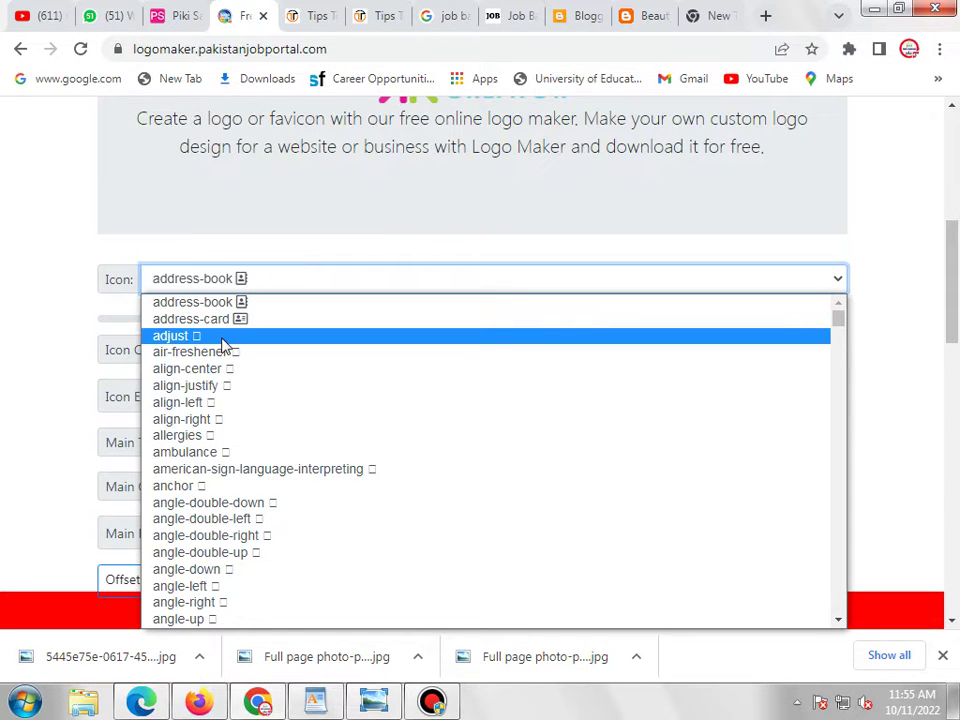
scroll(224, 345, "down", 3)
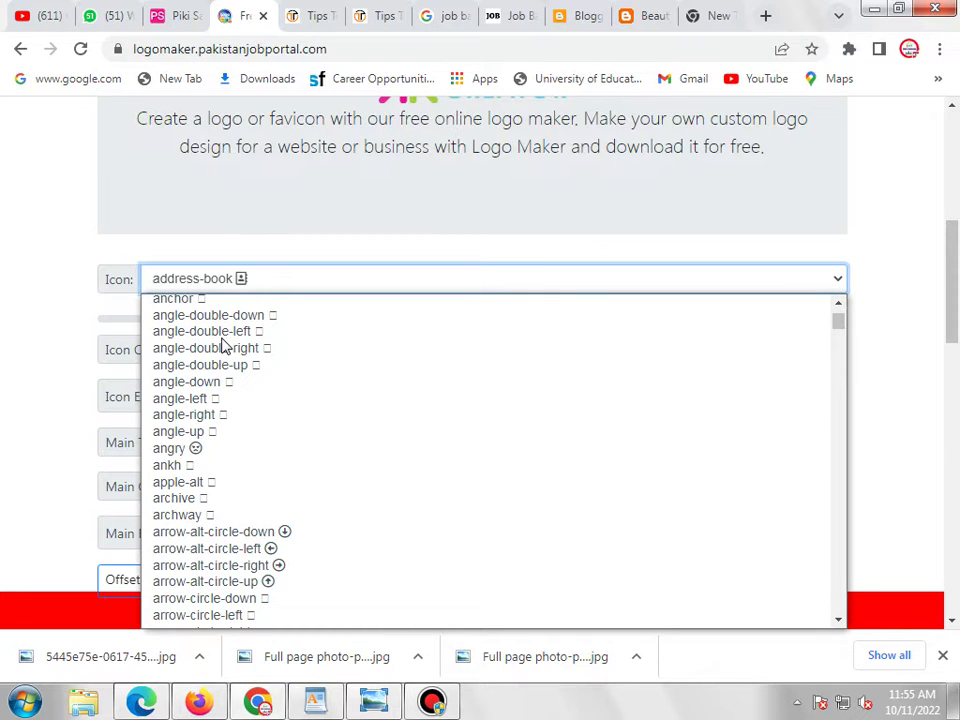
scroll(224, 355, "down", 6)
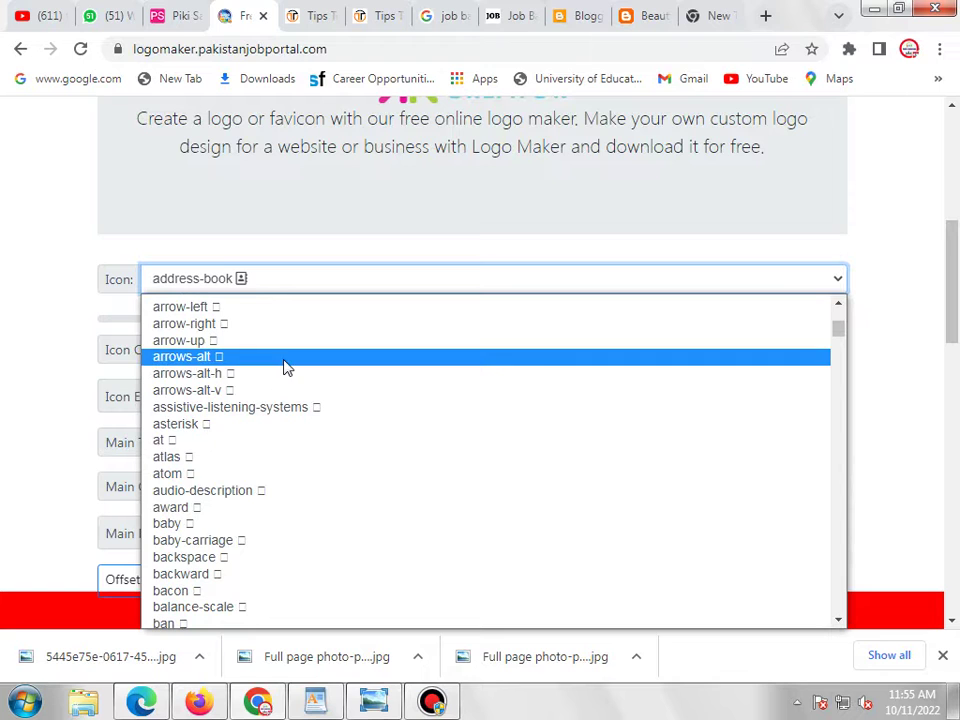
scroll(285, 368, "down", 3)
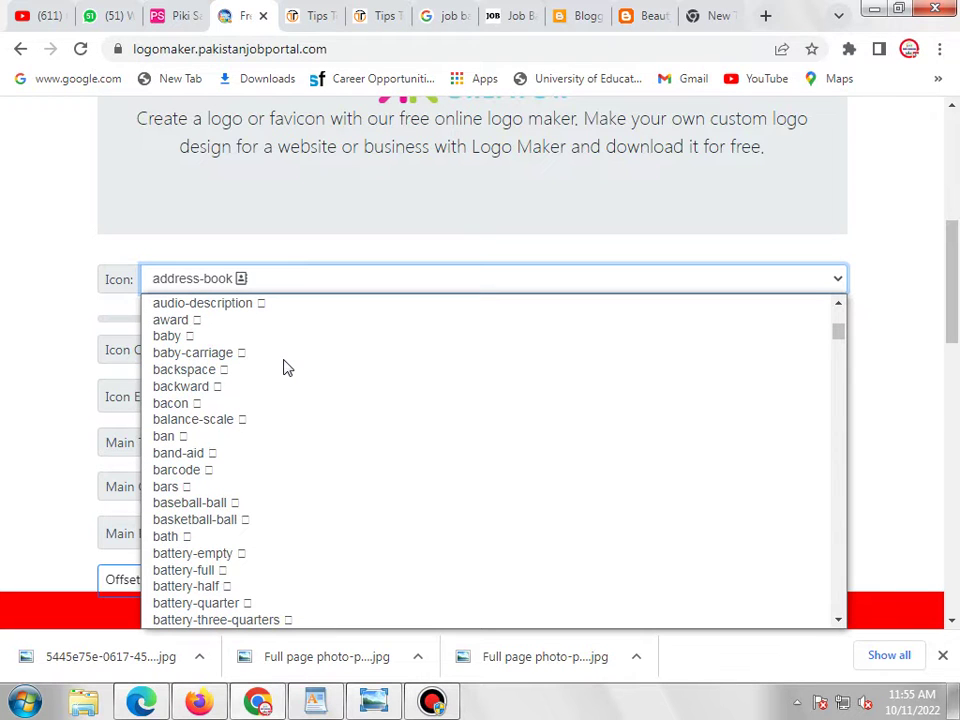
scroll(285, 368, "down", 9)
scroll(285, 368, "down", 3)
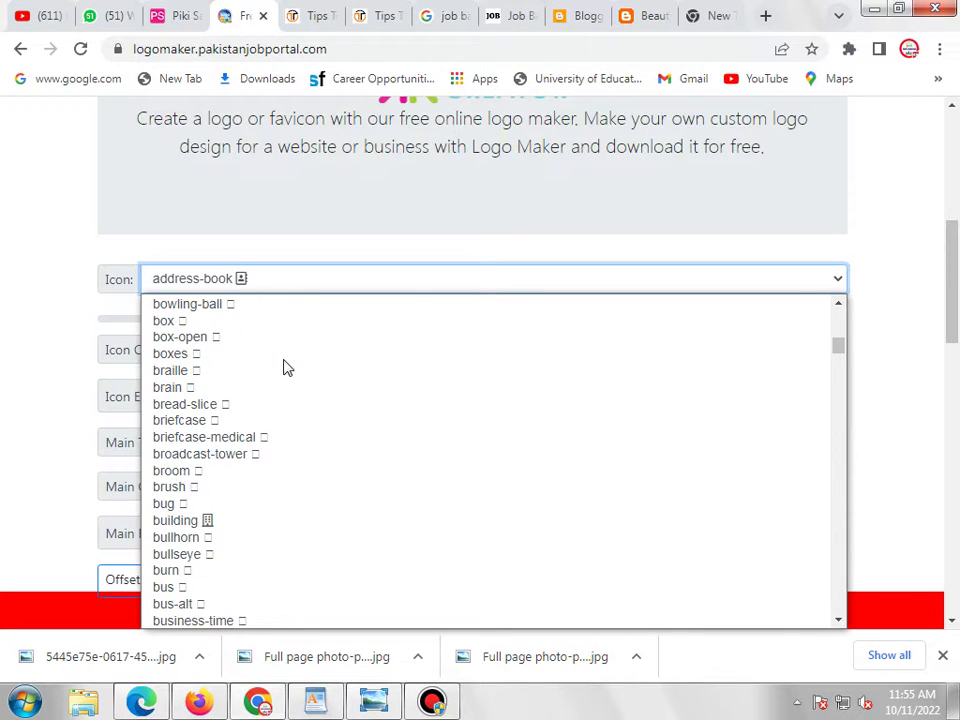
scroll(285, 368, "down", 3)
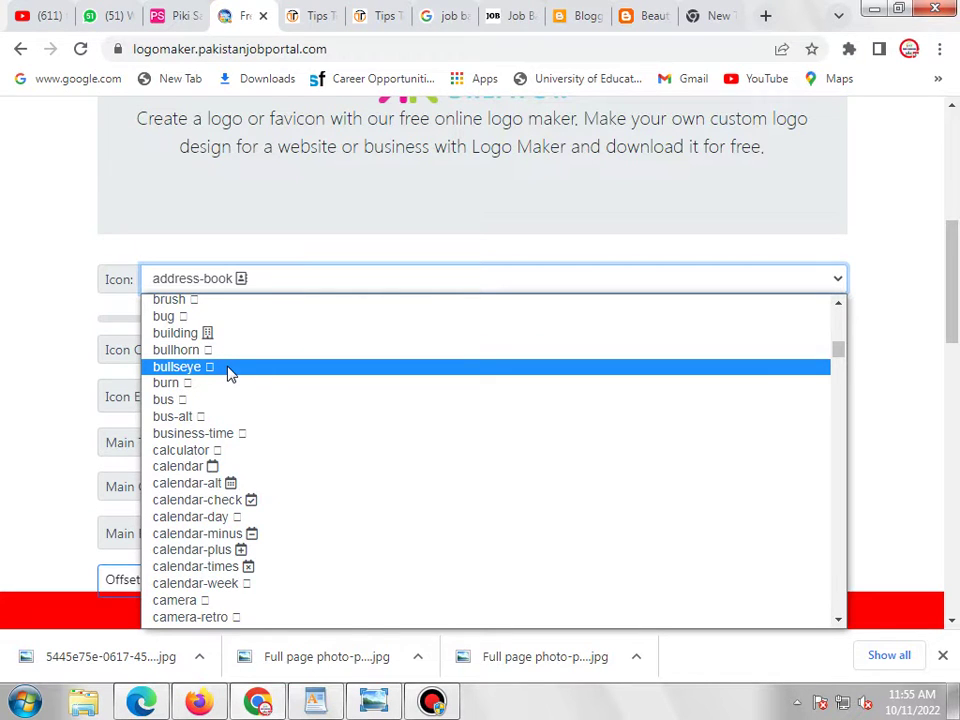
scroll(228, 372, "down", 3)
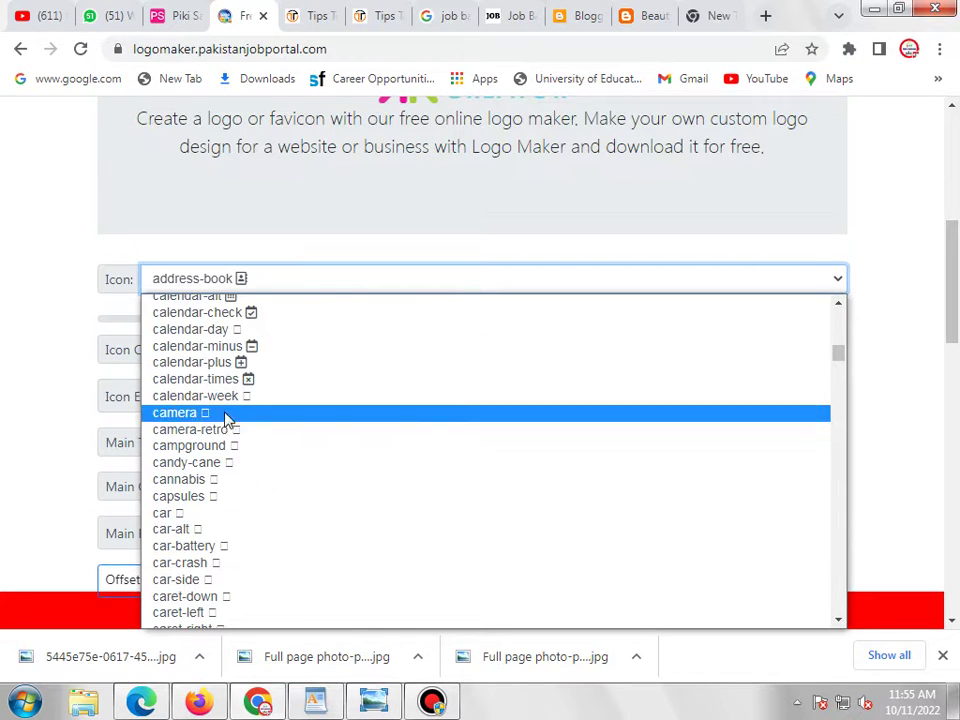
scroll(225, 418, "down", 3)
scroll(226, 430, "down", 3)
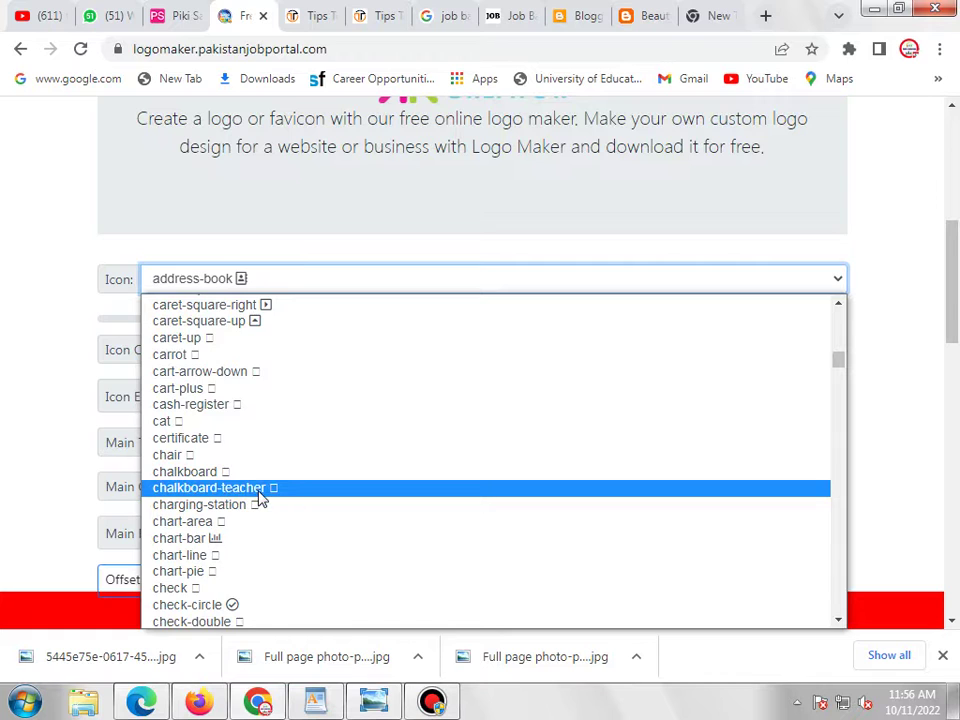
scroll(259, 500, "down", 3)
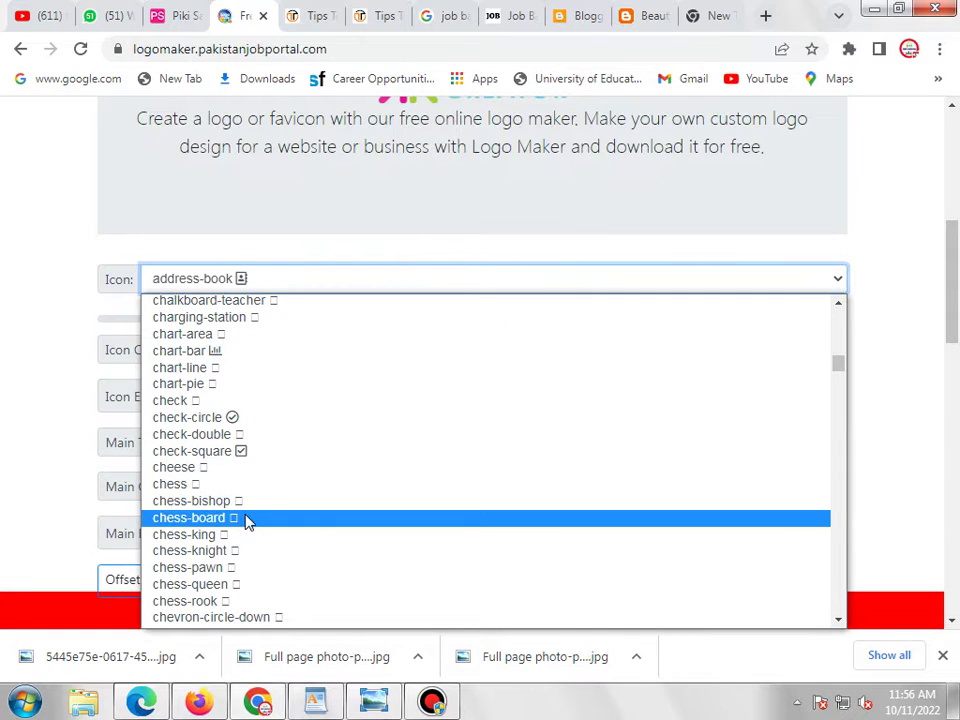
scroll(247, 521, "down", 3)
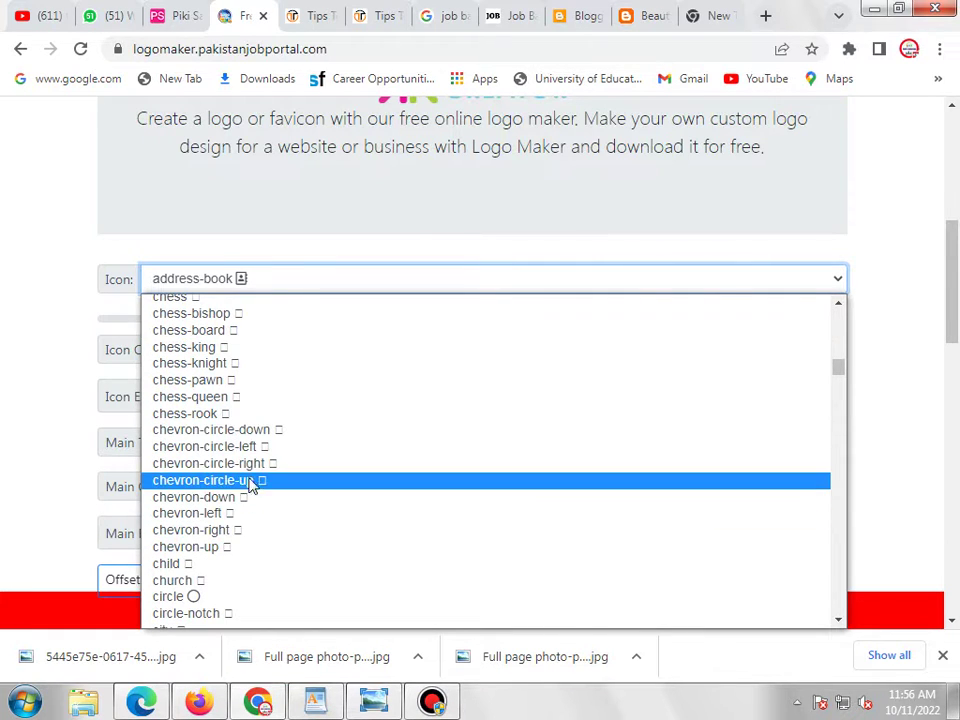
scroll(252, 468, "down", 6)
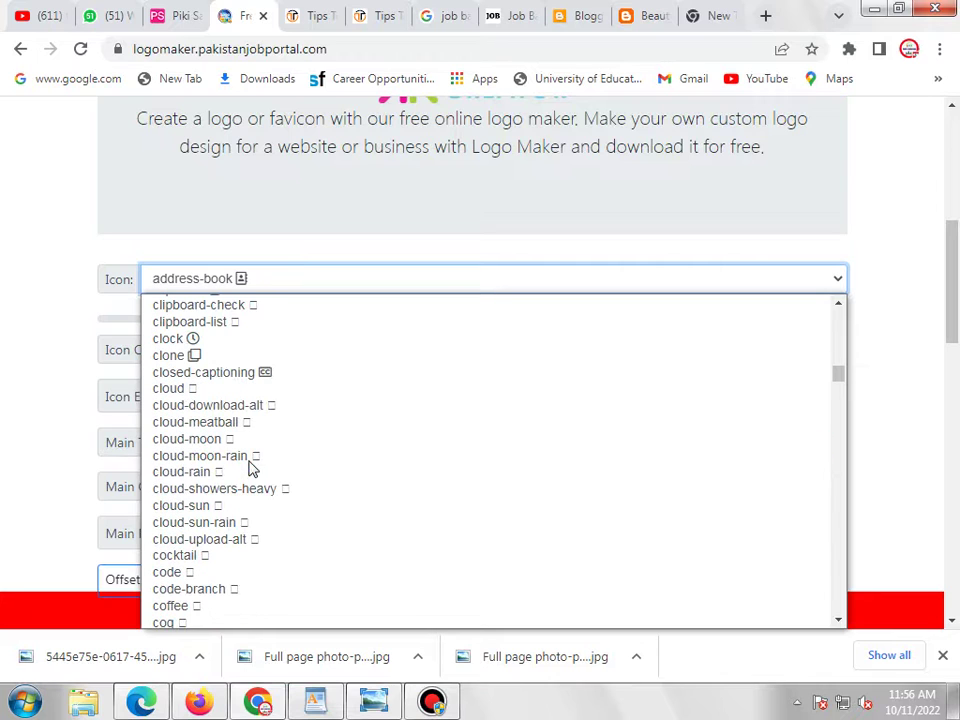
scroll(230, 546, "down", 3)
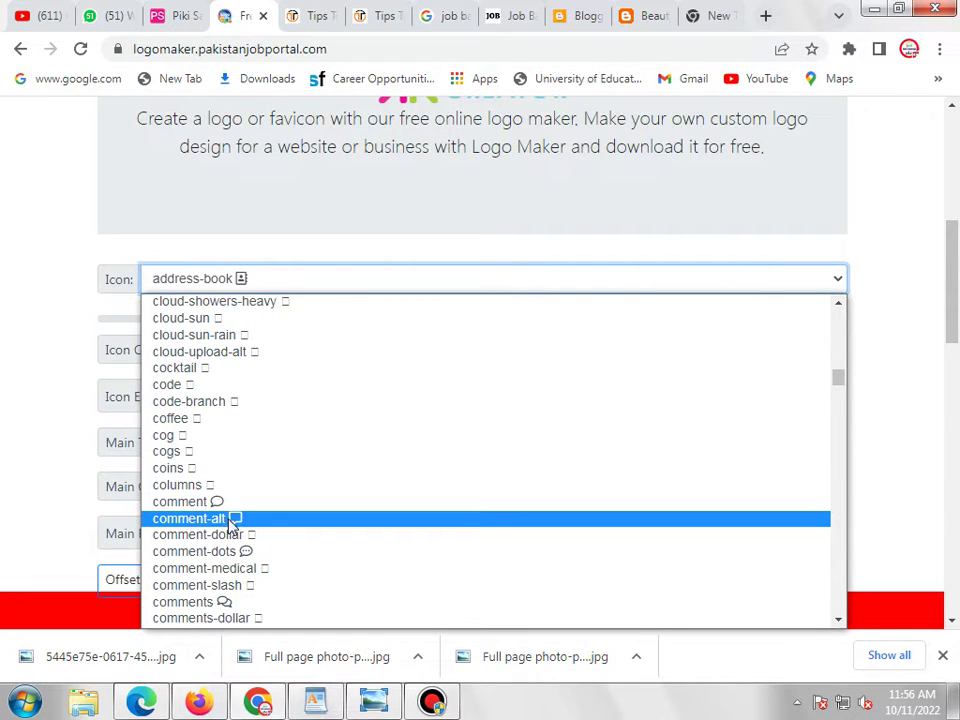
scroll(230, 525, "down", 6)
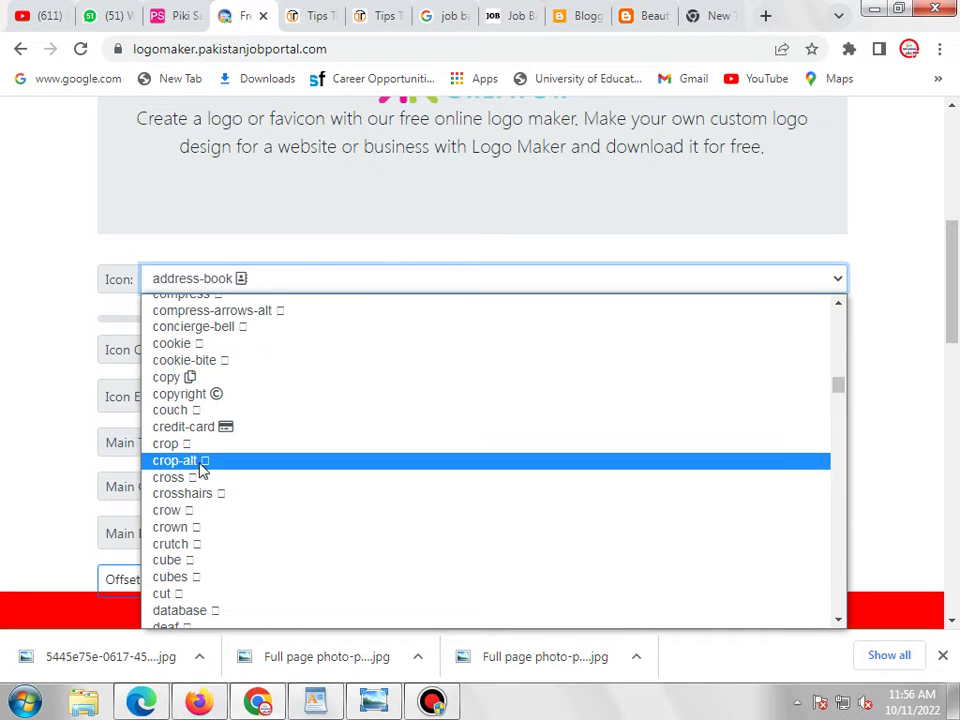
left_click(195, 526)
scroll(465, 336, "down", 5)
scroll(465, 338, "down", 3)
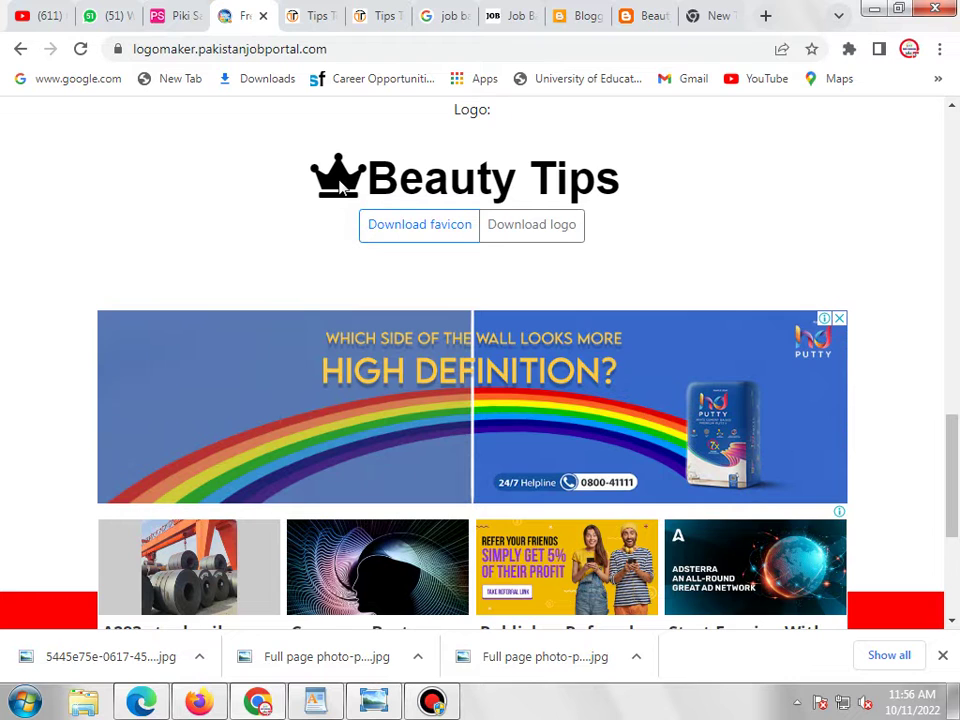
scroll(343, 186, "up", 3)
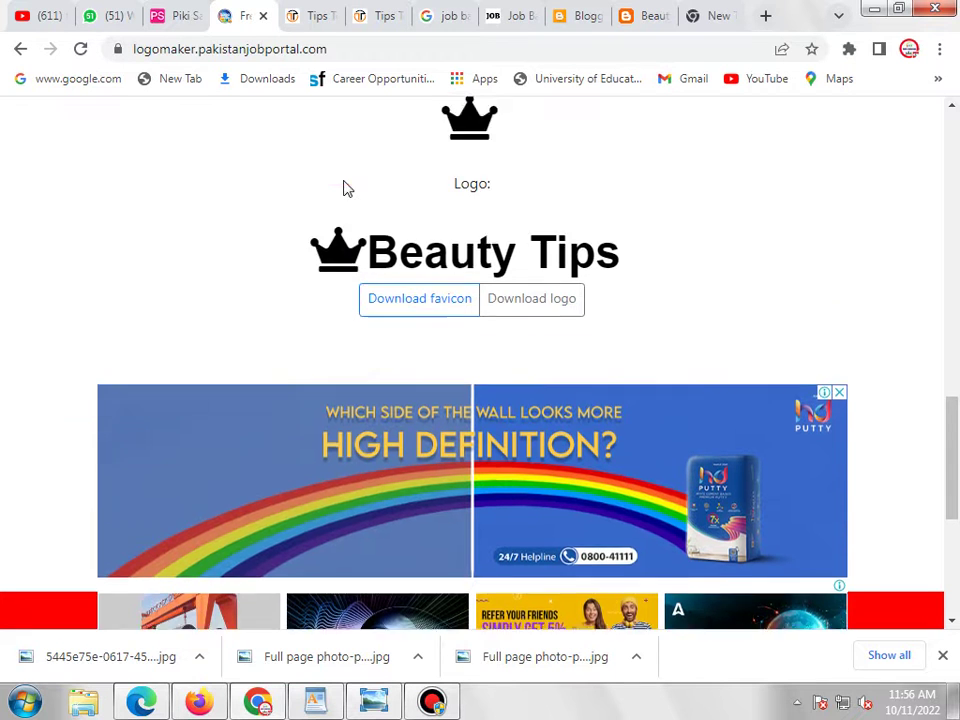
scroll(343, 378, "up", 3)
scroll(343, 378, "up", 3)
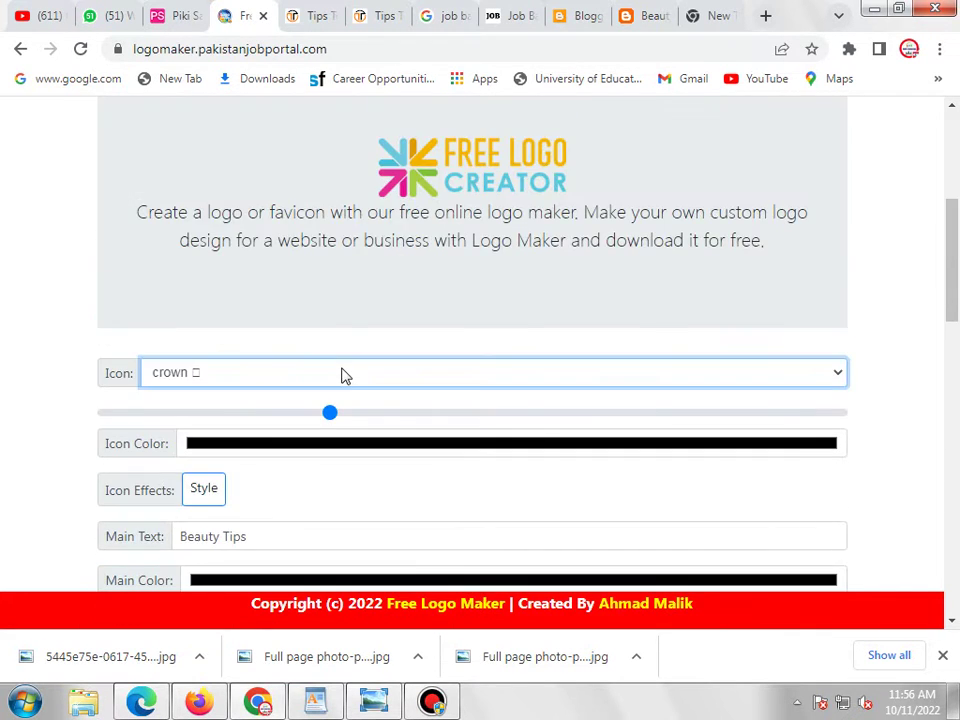
scroll(343, 378, "down", 6)
scroll(342, 374, "down", 1)
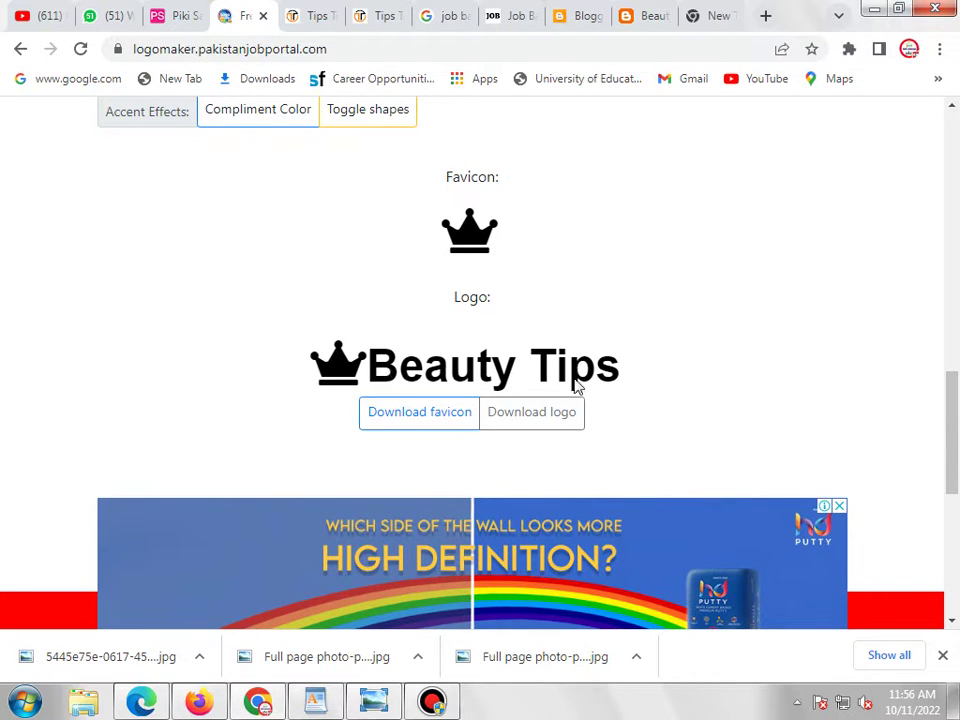
- Enlarge the crown icon to slightly over half of its size range and check it against the logo text in the preview
scroll(346, 278, "up", 6)
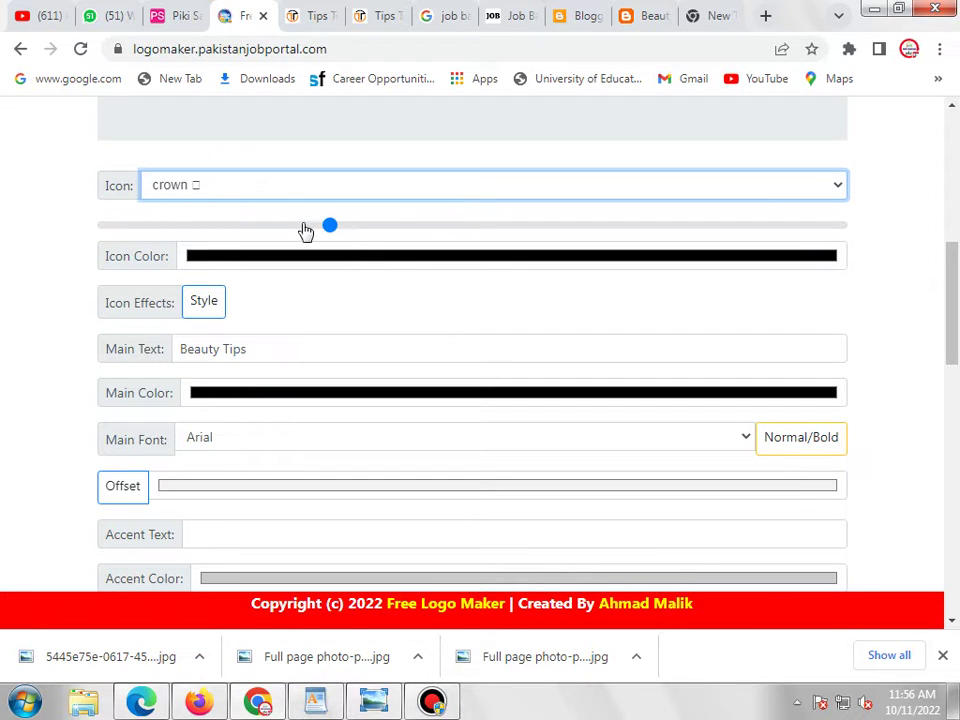
left_click_drag(328, 229, 540, 233)
scroll(411, 480, "down", 5)
scroll(370, 346, "up", 3)
scroll(370, 346, "up", 2)
scroll(557, 339, "down", 5)
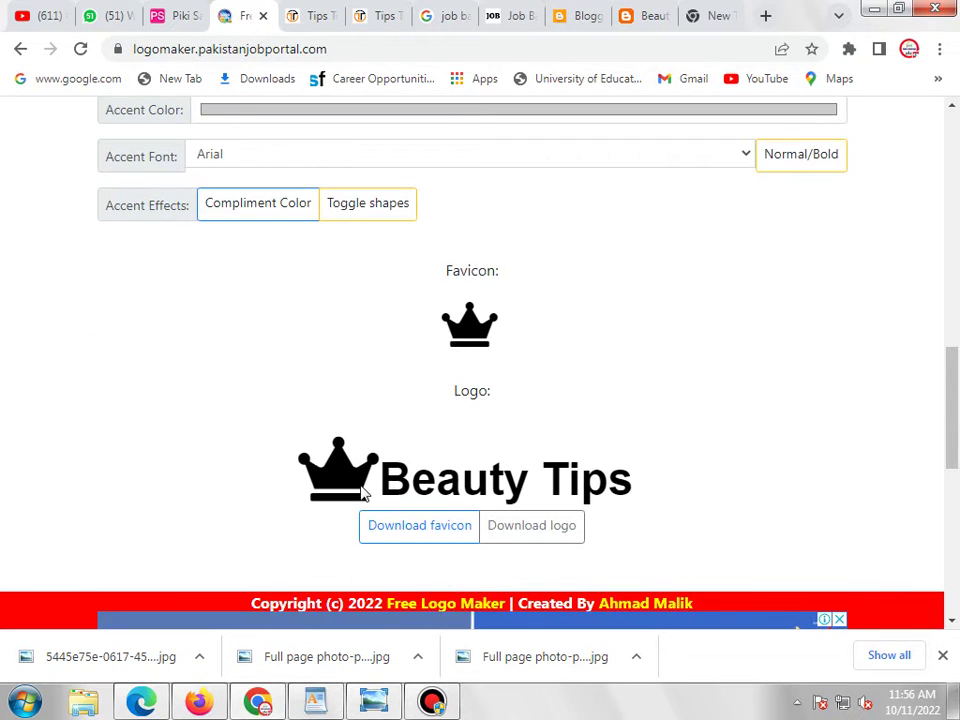
scroll(395, 420, "up", 2)
scroll(390, 407, "up", 4)
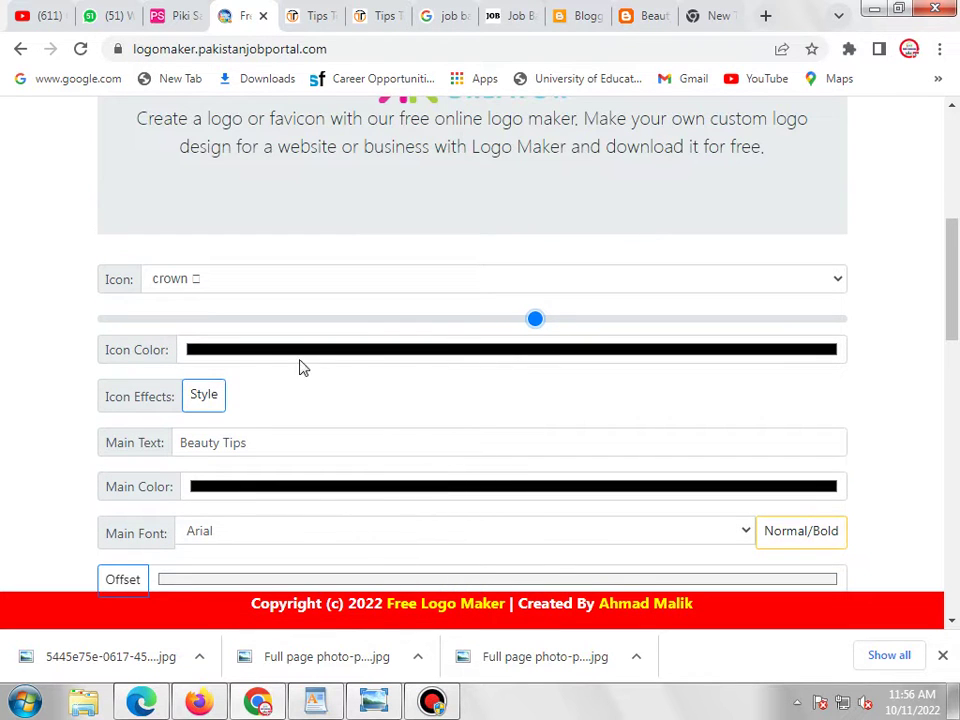
scroll(418, 392, "down", 5)
scroll(392, 513, "down", 1)
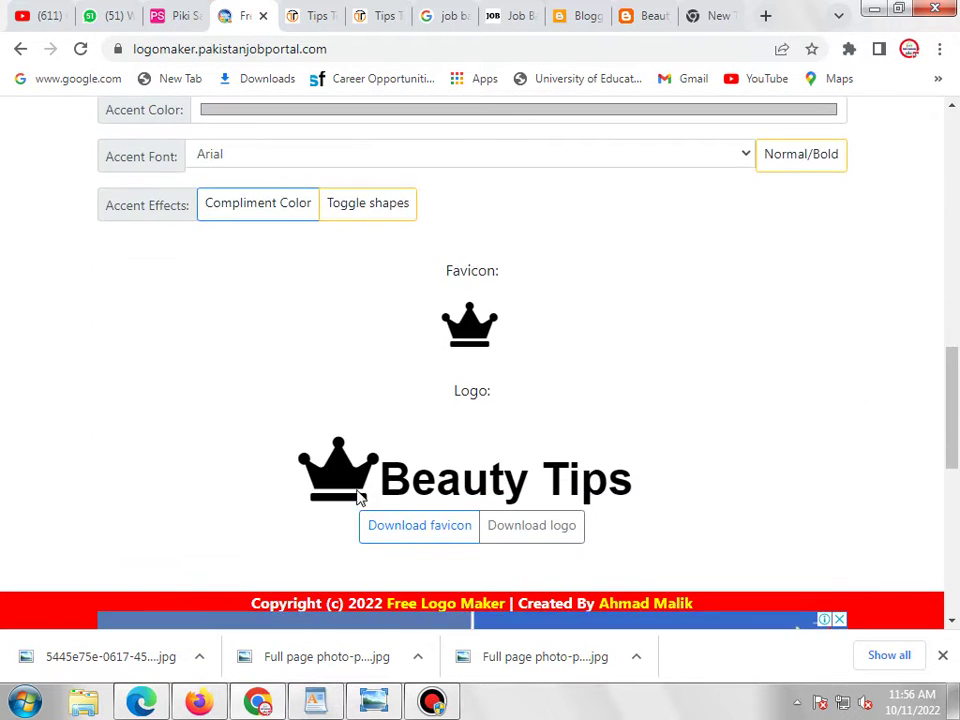
- Examine the logo area and header background of the live beauty blog as a reference for the logo's icon colour
scroll(474, 323, "up", 3)
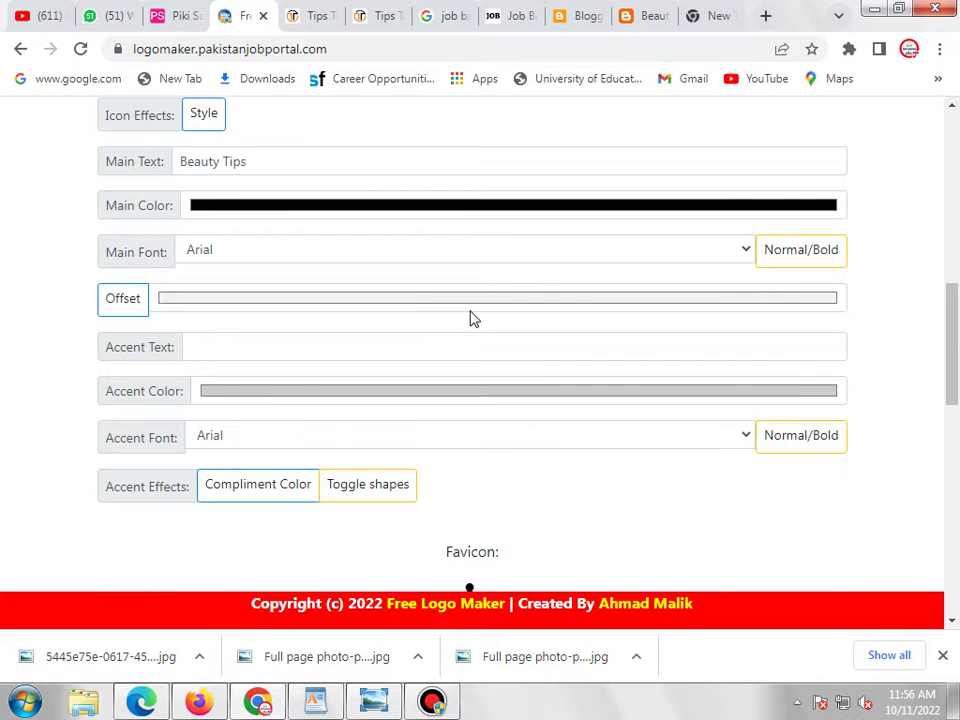
scroll(474, 319, "up", 2)
left_click(424, 258)
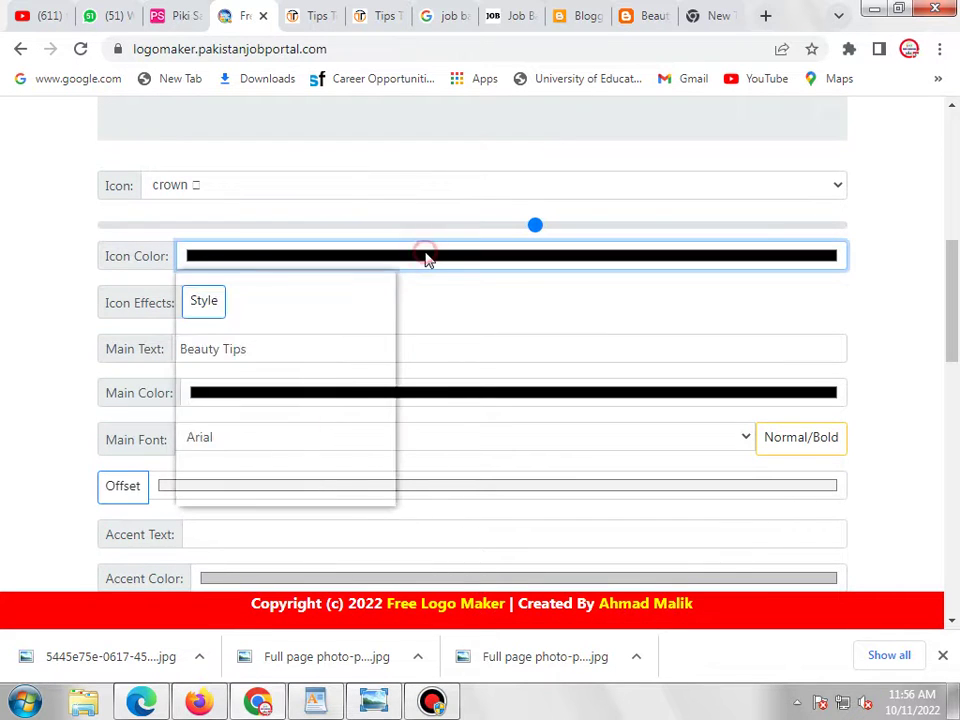
left_click(628, 22)
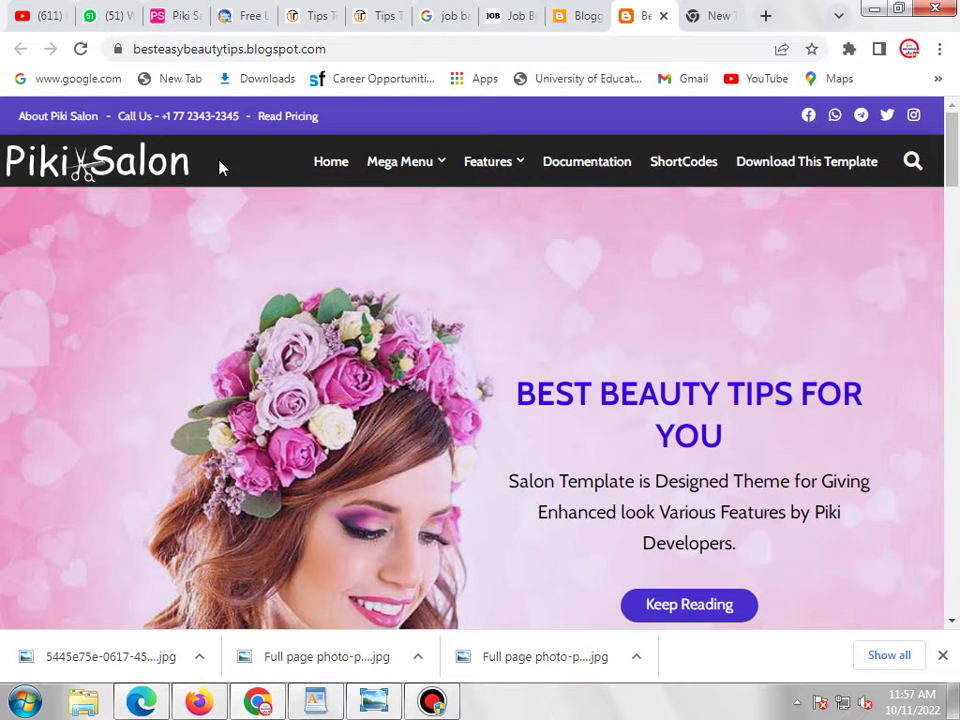
left_click(585, 16)
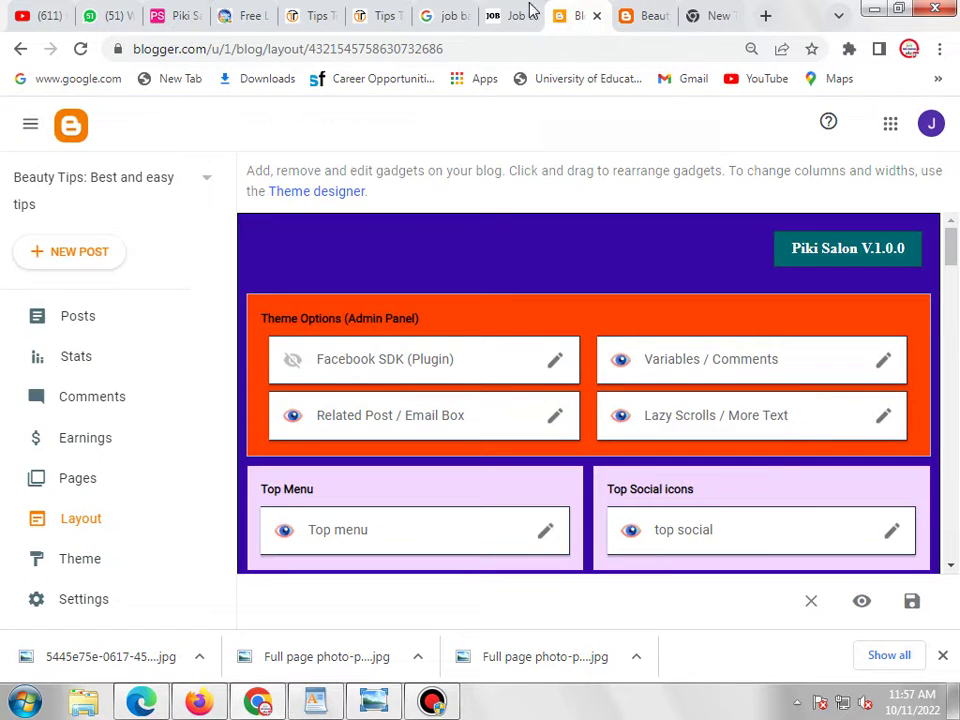
left_click(247, 15)
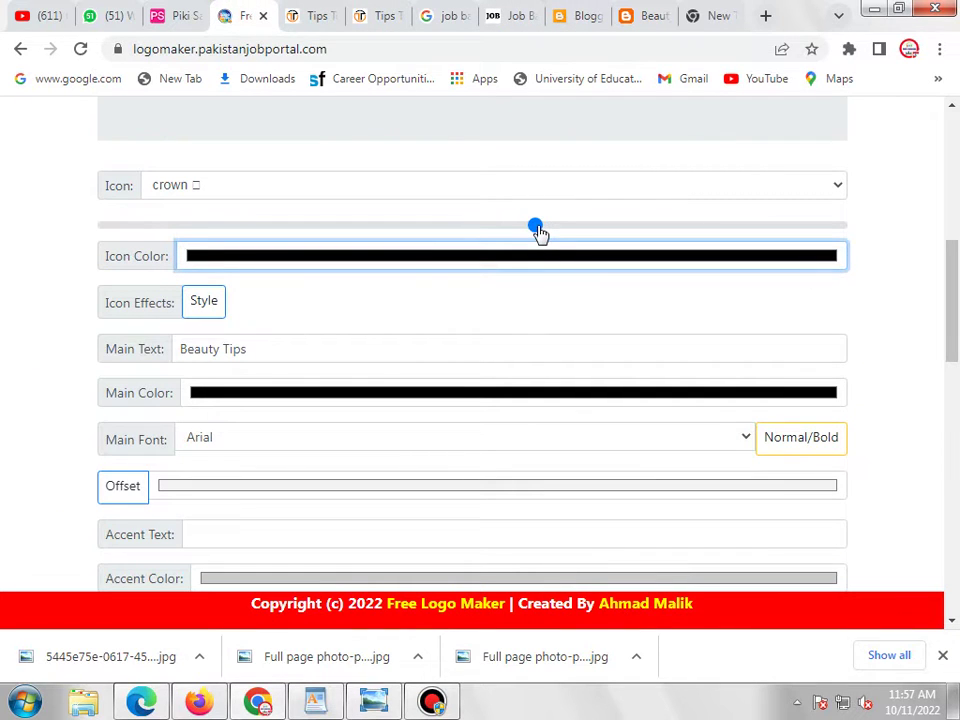
- Set the crown icon's colour to bright yellow, RGB 238, 255, 5, and check the favicon and logo previews
left_click(481, 261)
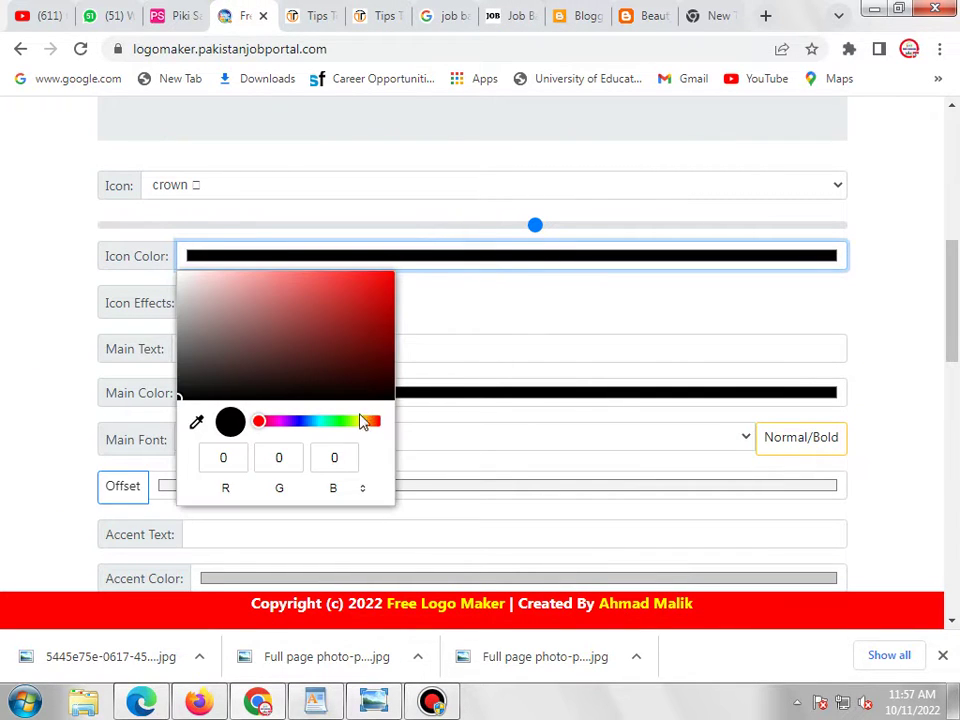
left_click_drag(258, 420, 358, 420)
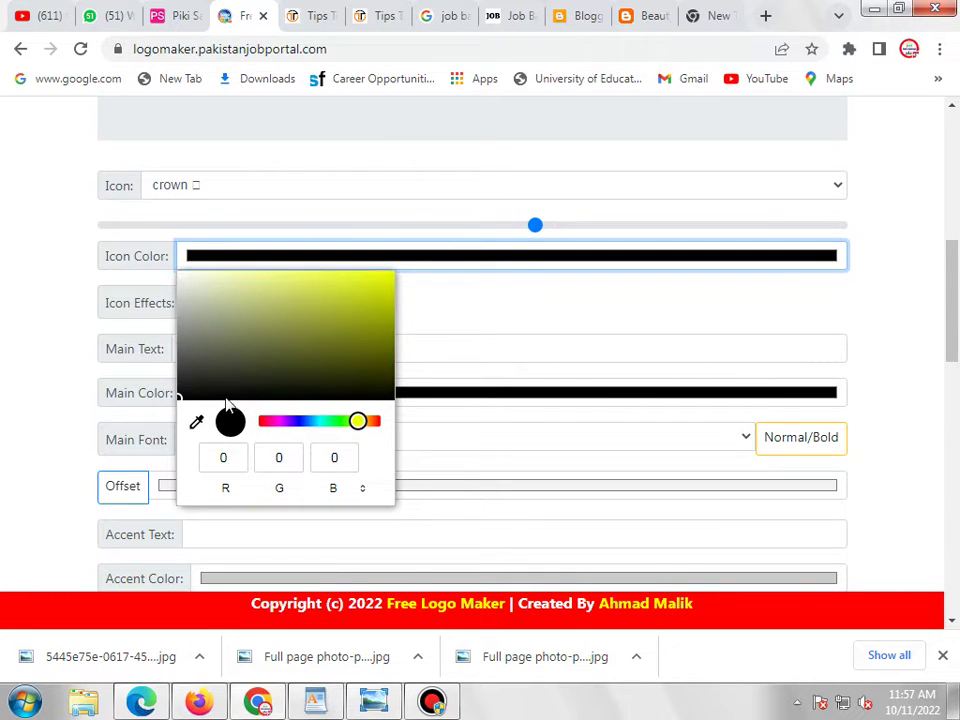
mouse_move(180, 397)
left_mouse_down()
mouse_move(354, 326)
mouse_move(394, 302)
mouse_move(389, 279)
left_mouse_up()
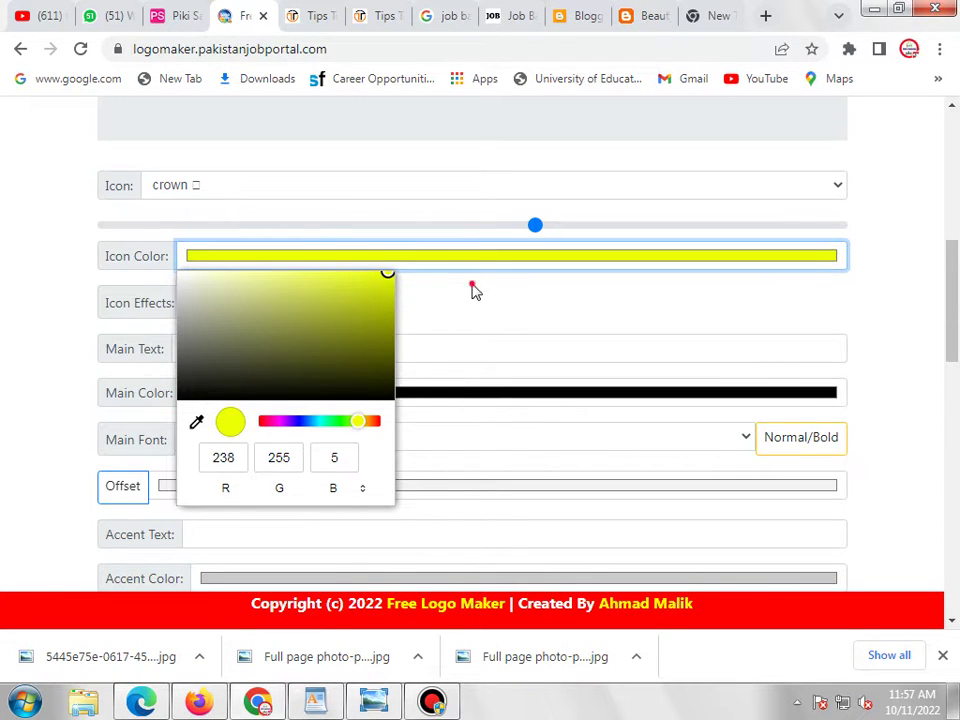
scroll(474, 289, "down", 8)
scroll(340, 303, "up", 5)
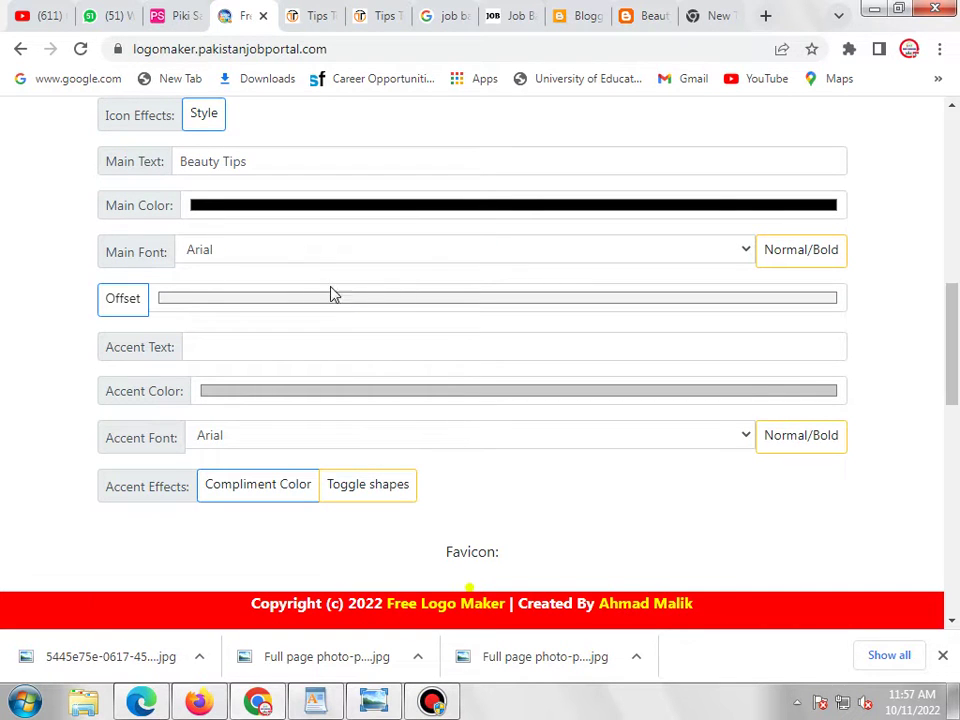
scroll(307, 333, "up", 1)
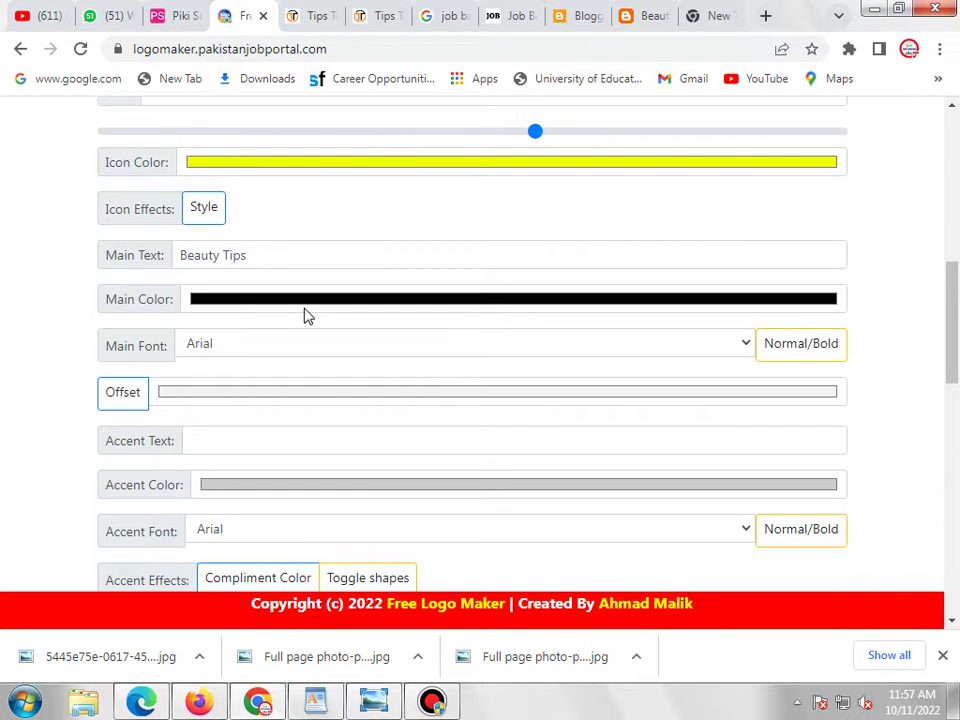
scroll(307, 316, "down", 3)
scroll(428, 505, "down", 1)
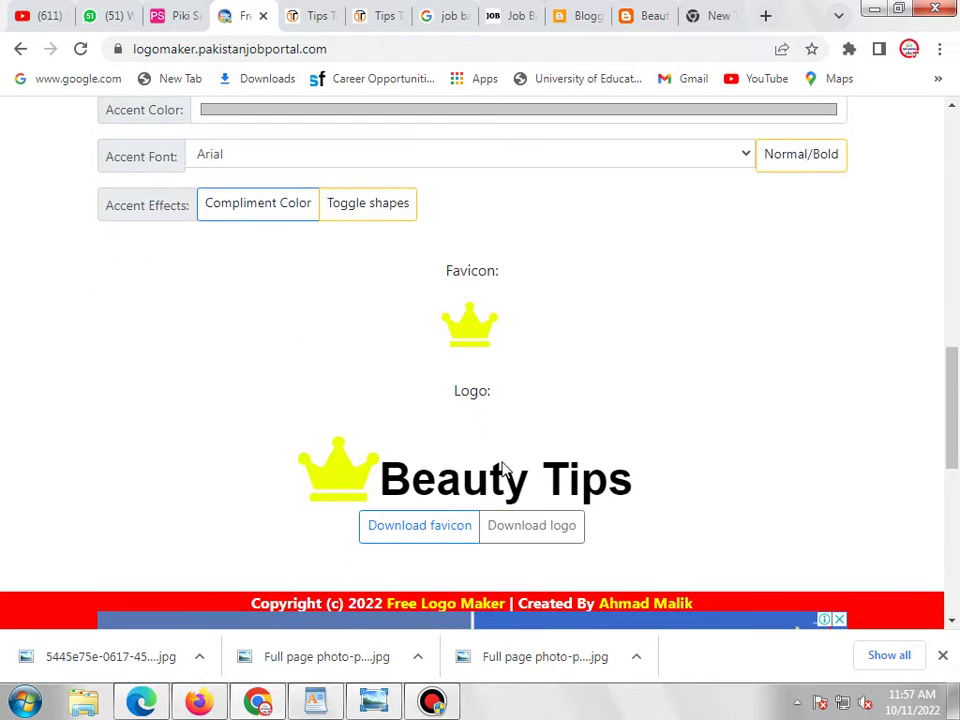
scroll(484, 452, "up", 4)
scroll(452, 428, "down", 2)
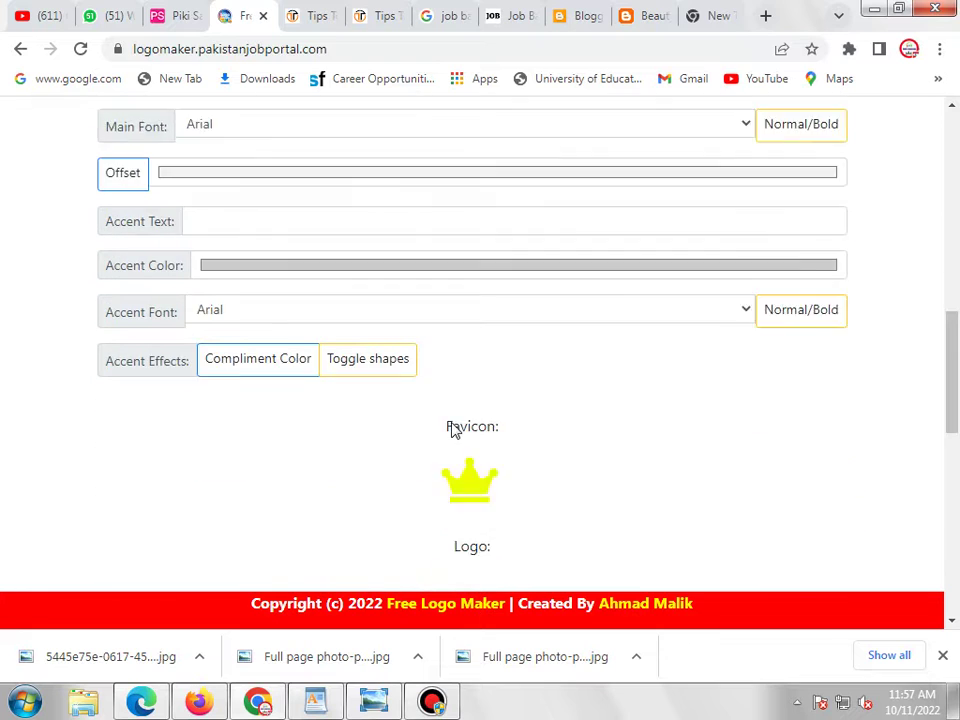
scroll(452, 428, "down", 1)
scroll(510, 500, "up", 4)
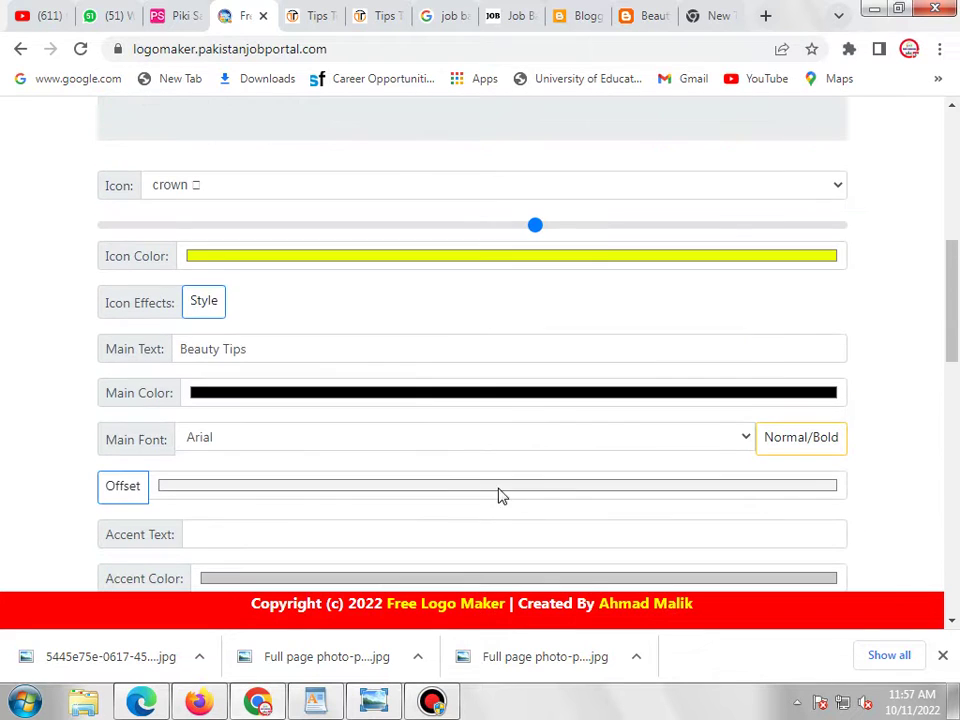
- Set the main text's colour to golden yellow, RGB 233, 218, 1, and check the logo preview
left_click(358, 398)
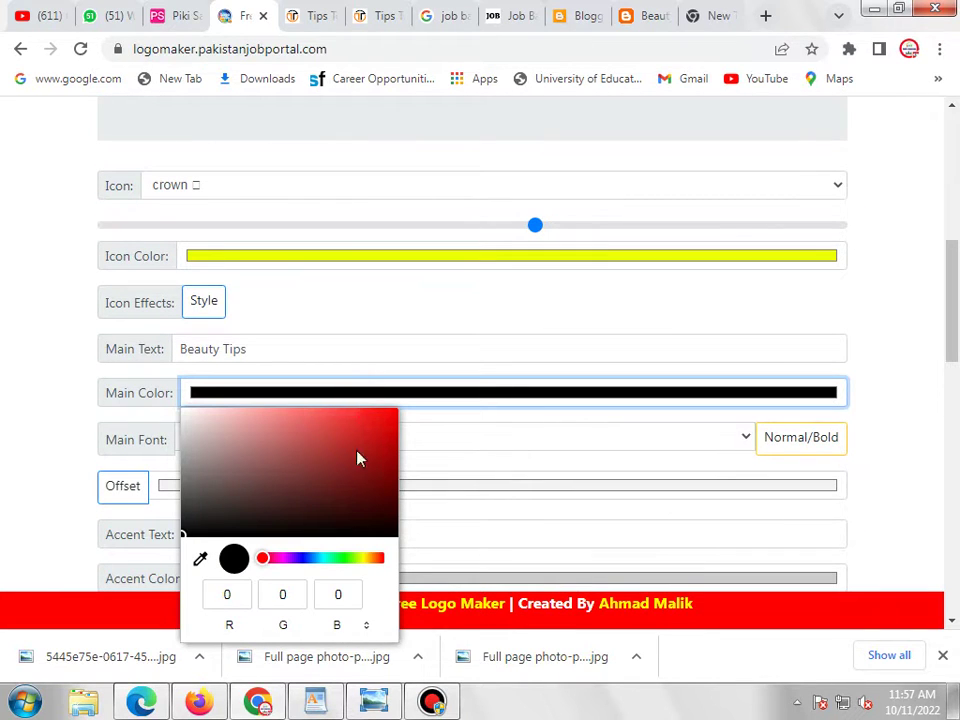
left_click_drag(264, 562, 367, 566)
mouse_move(186, 538)
left_mouse_down()
mouse_move(280, 516)
mouse_move(381, 450)
mouse_move(395, 424)
left_mouse_up()
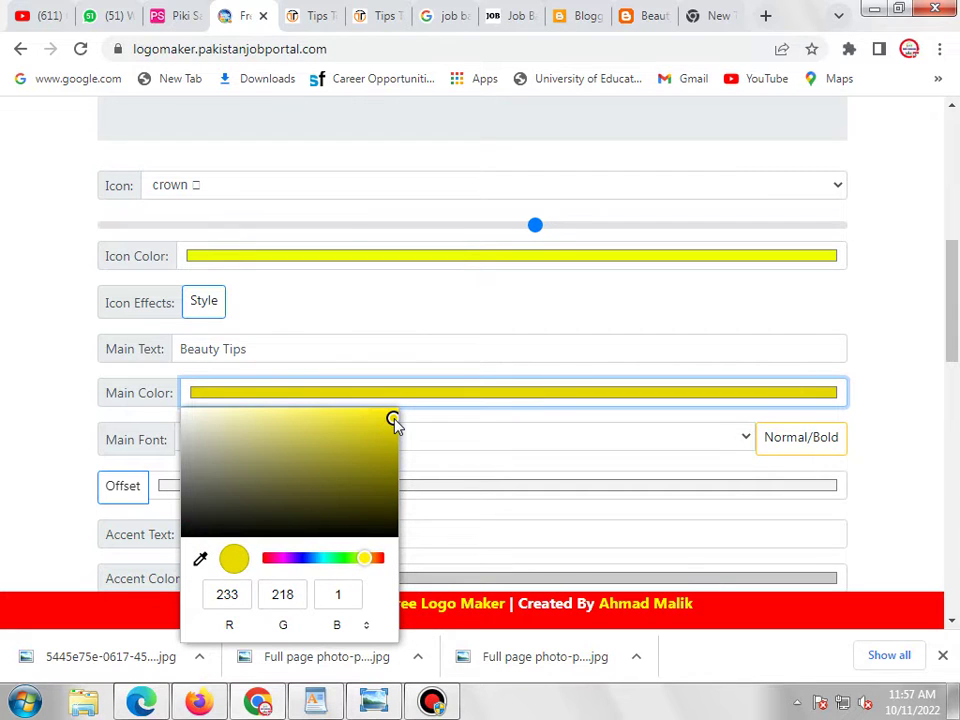
left_click(54, 420)
scroll(461, 461, "down", 4)
scroll(475, 425, "down", 2)
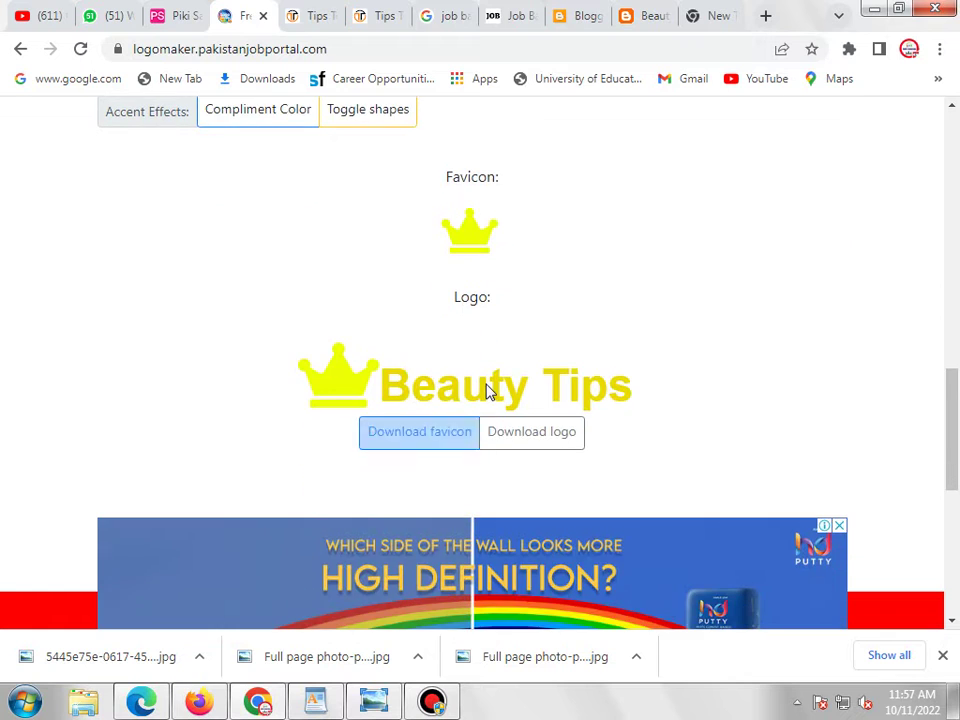
scroll(488, 391, "up", 4)
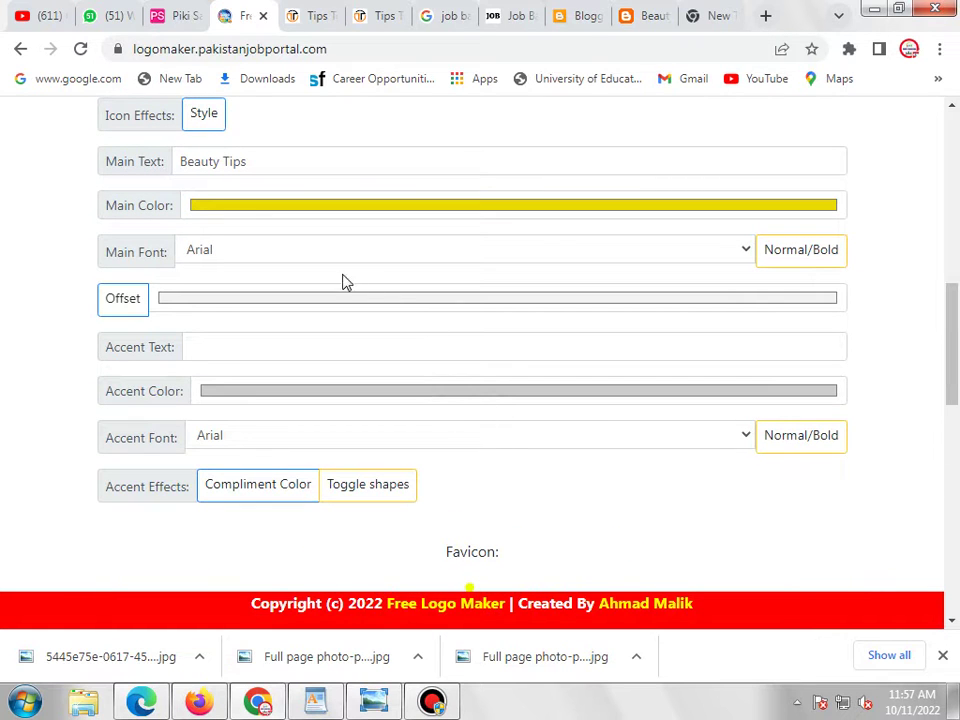
scroll(528, 470, "down", 4)
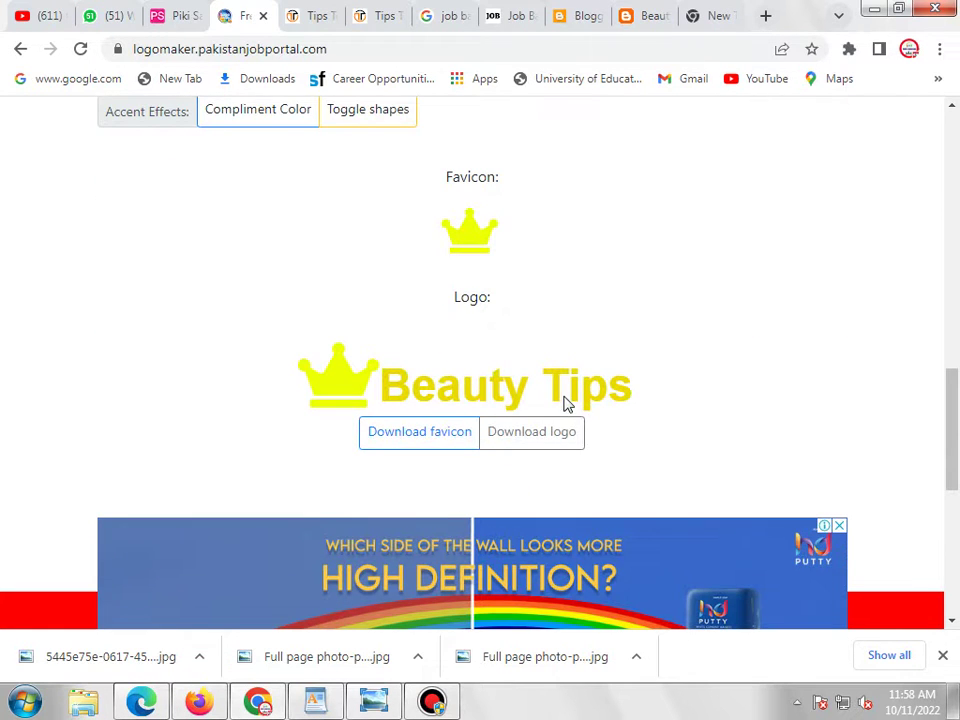
scroll(615, 389, "up", 4)
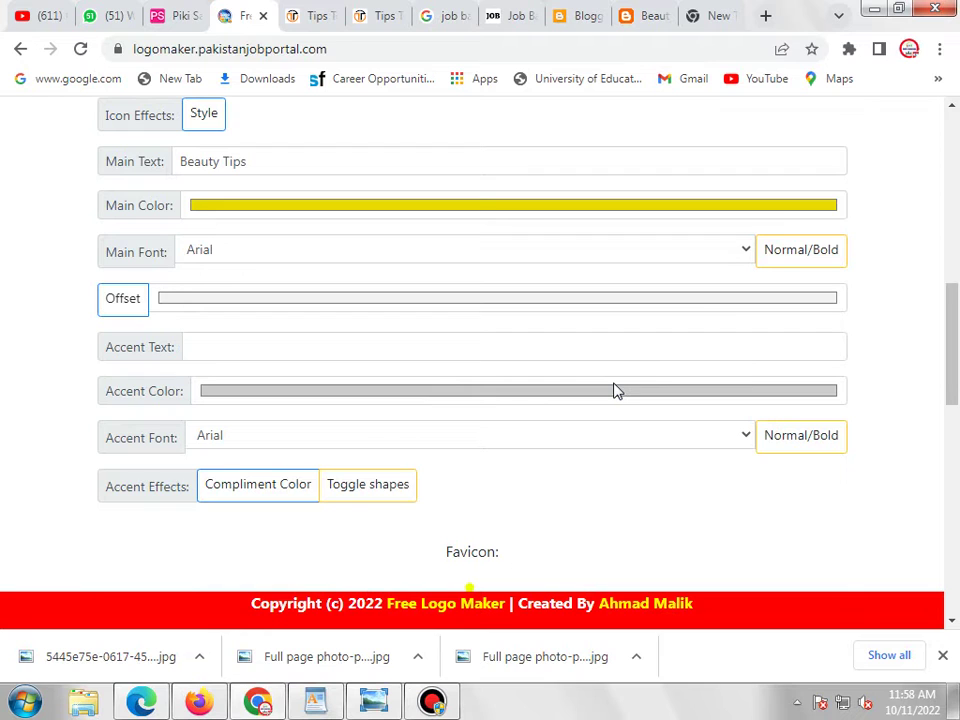
- Browse the main font choices, choose Faster One for the Beauty Tips text, and check the logo preview
left_click(731, 252)
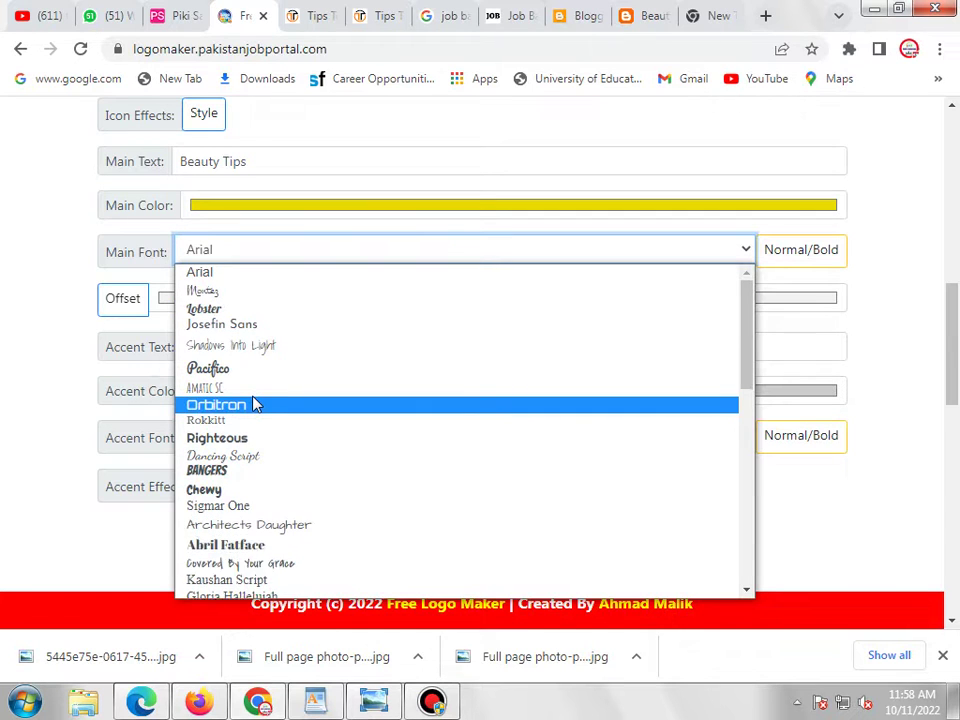
scroll(255, 403, "down", 3)
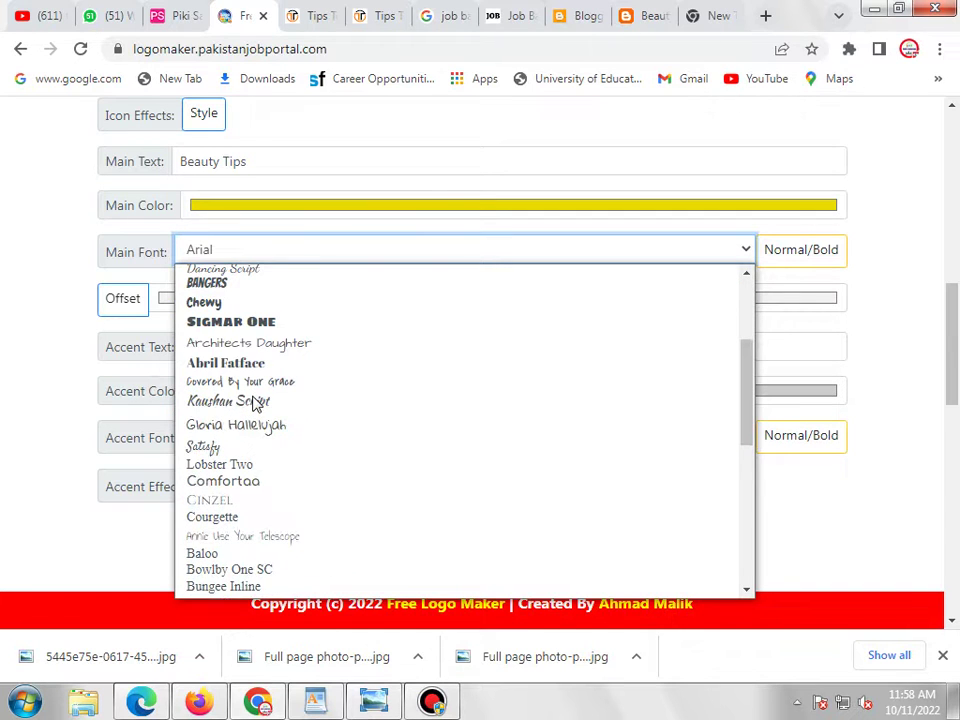
scroll(255, 403, "down", 3)
scroll(255, 400, "down", 2)
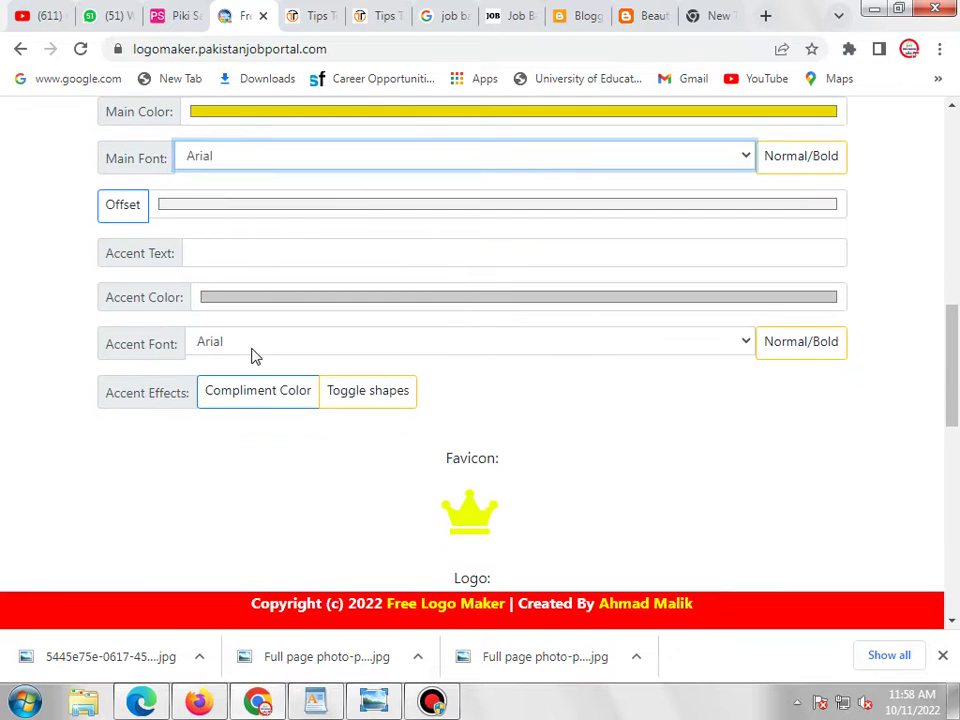
left_click(308, 157)
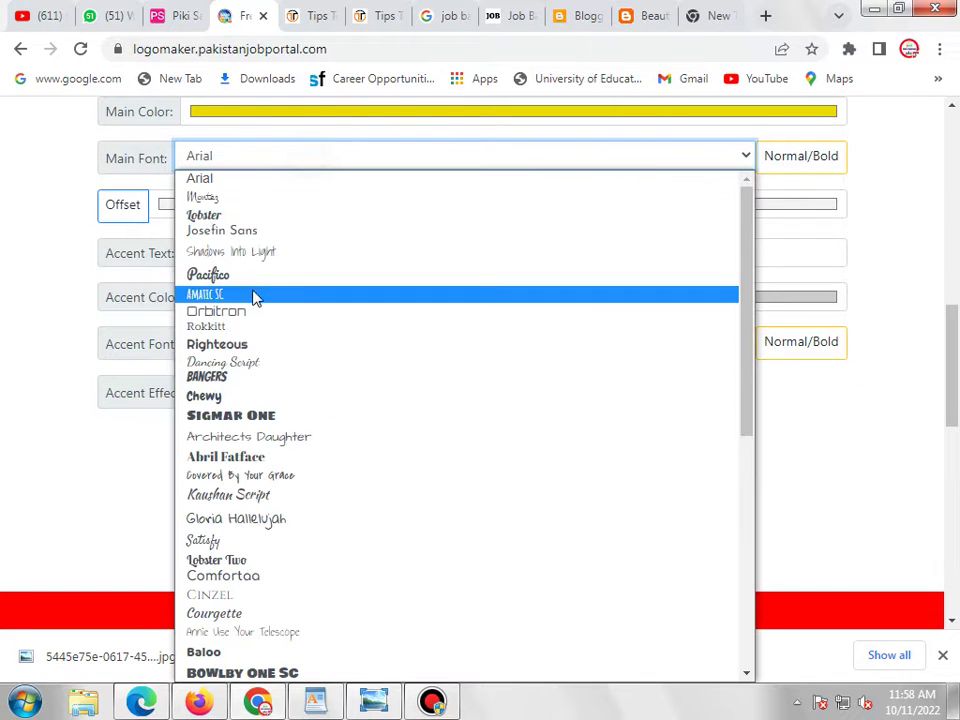
scroll(267, 381, "down", 5)
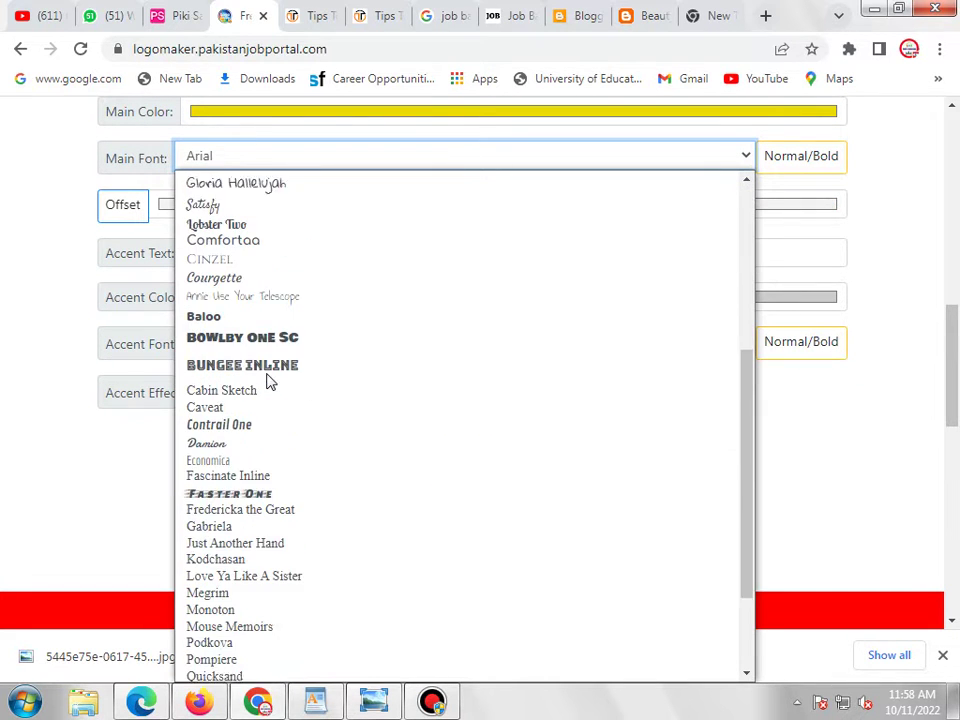
left_click(259, 459)
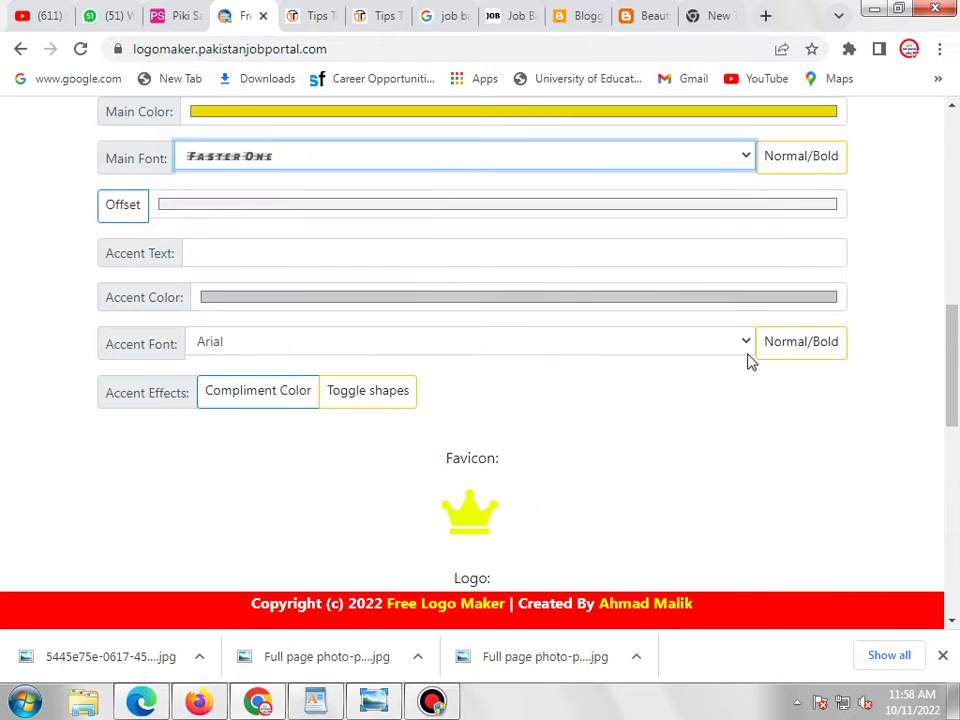
scroll(748, 360, "down", 3)
scroll(519, 326, "up", 3)
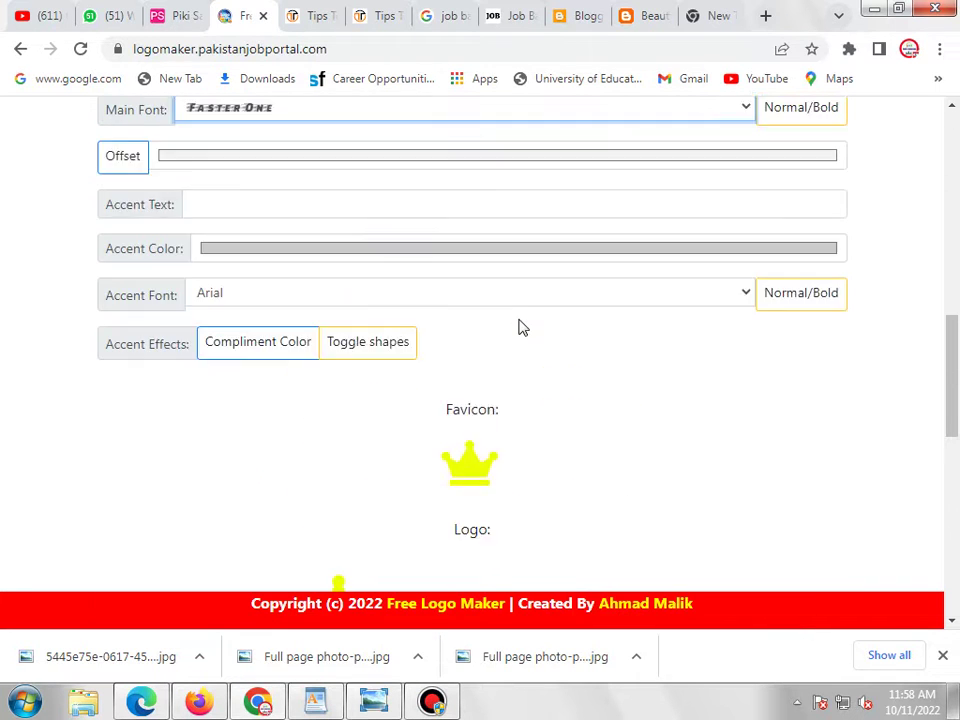
scroll(649, 257, "down", 3)
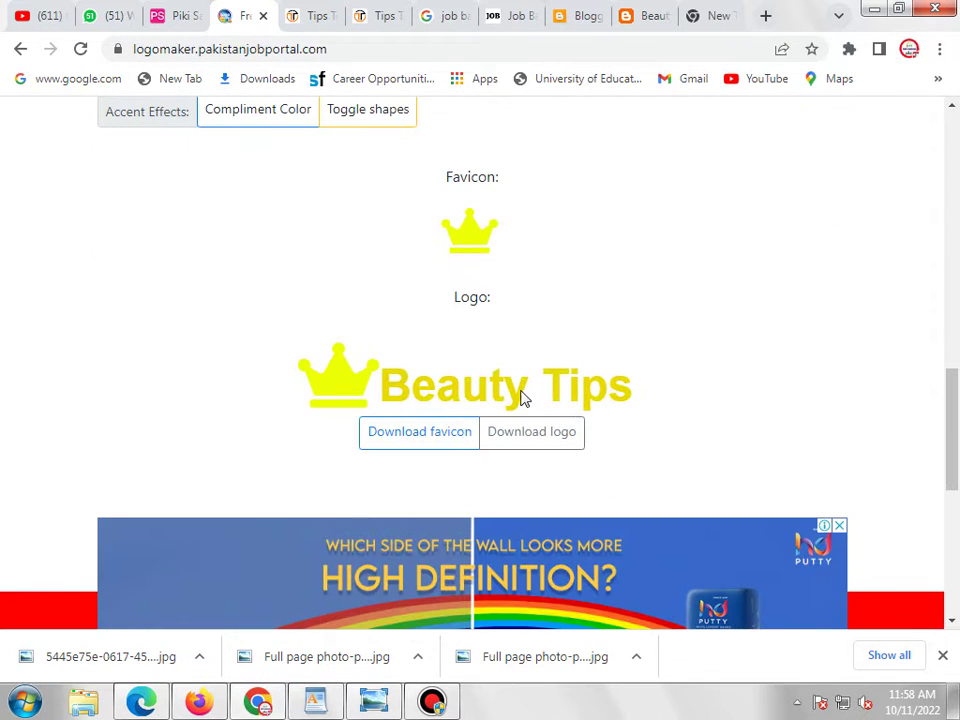
scroll(651, 321, "up", 3)
scroll(673, 313, "down", 5)
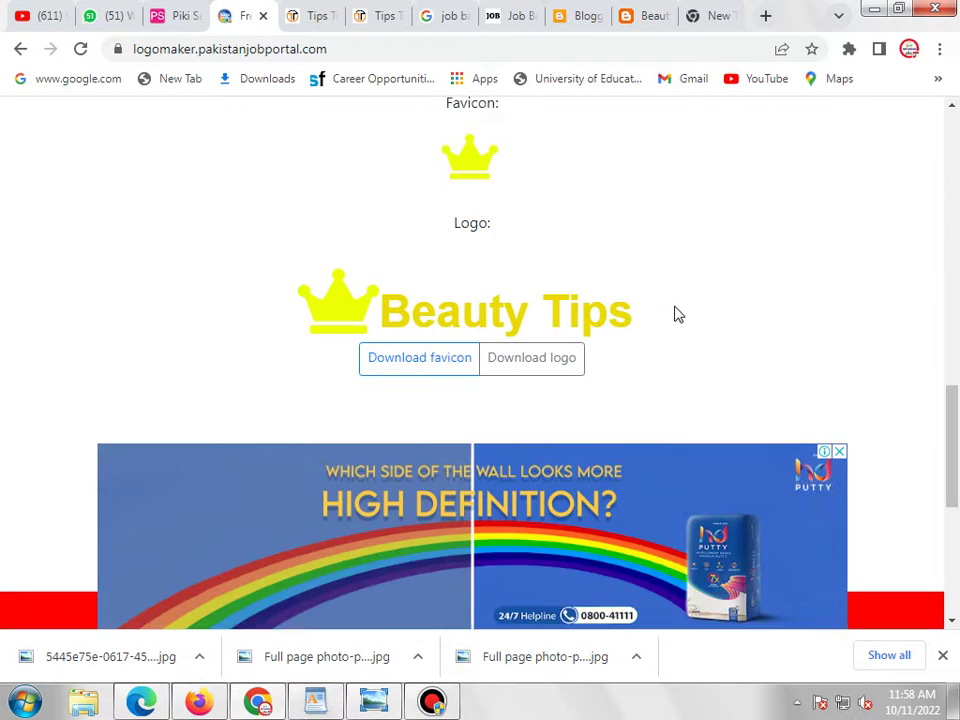
scroll(707, 296, "up", 6)
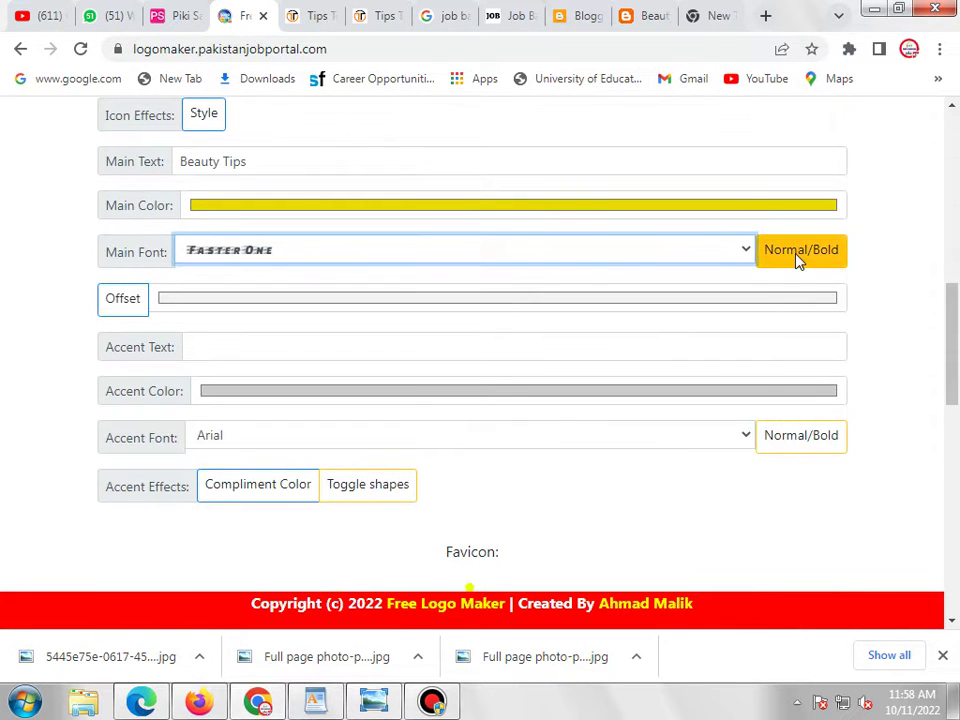
- Toggle the main font's Normal/Bold weight and download the Beauty Tips logo
left_click(797, 259)
scroll(711, 343, "down", 4)
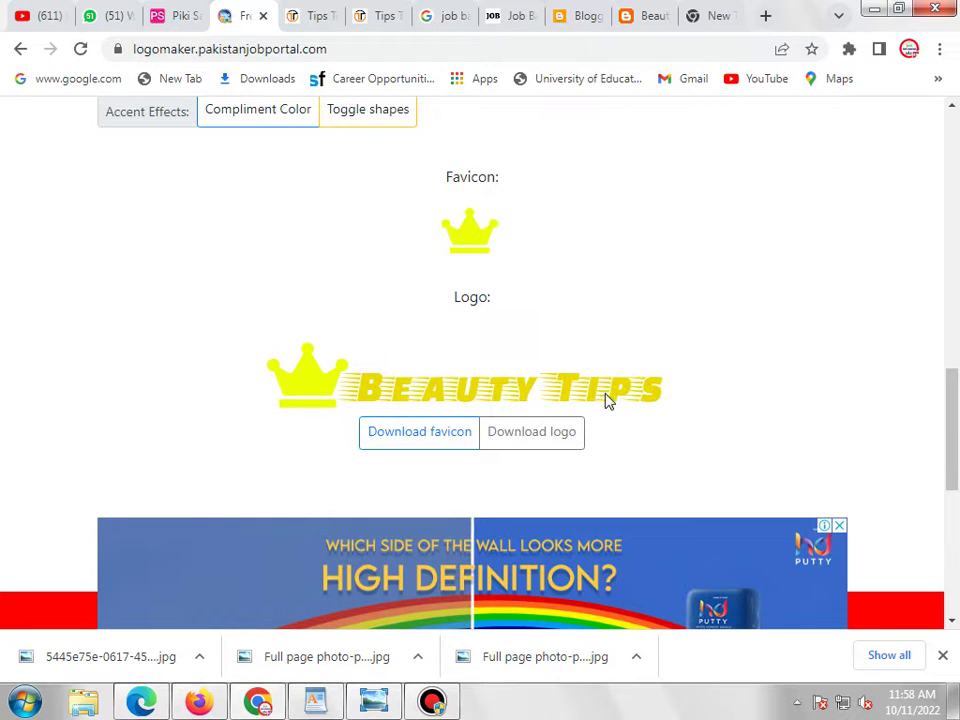
scroll(634, 354, "up", 4)
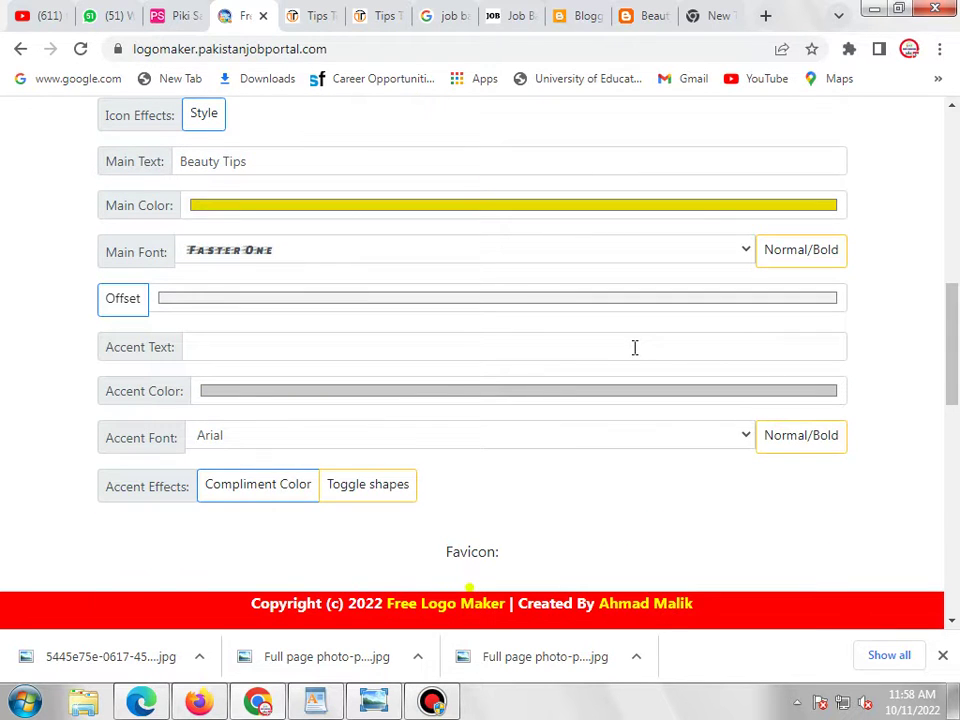
scroll(540, 418, "down", 4)
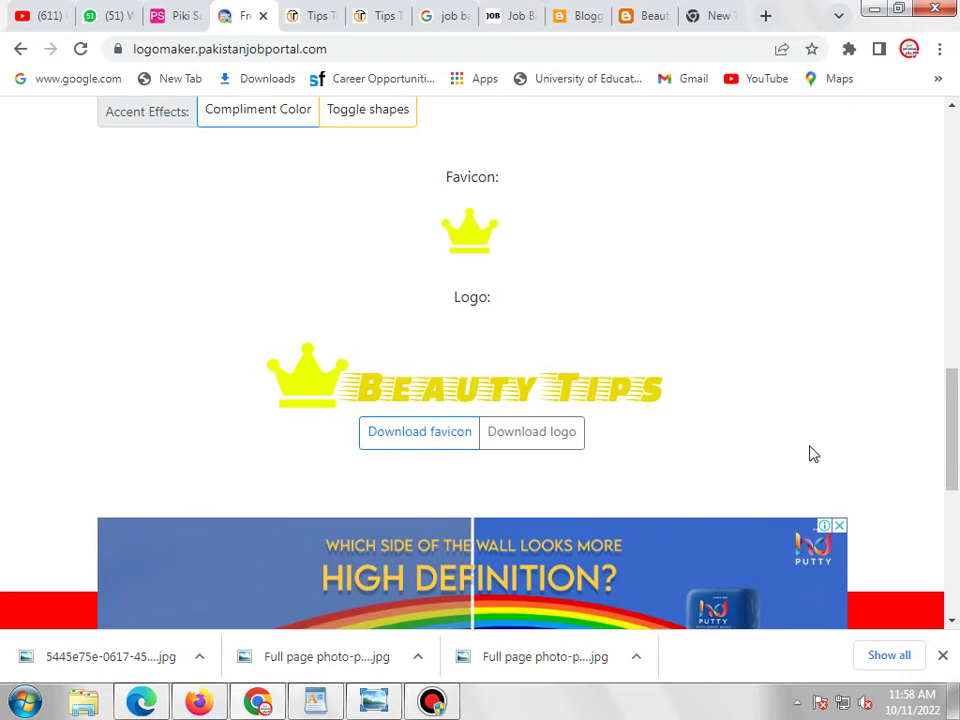
left_click(563, 444)
left_click(122, 668)
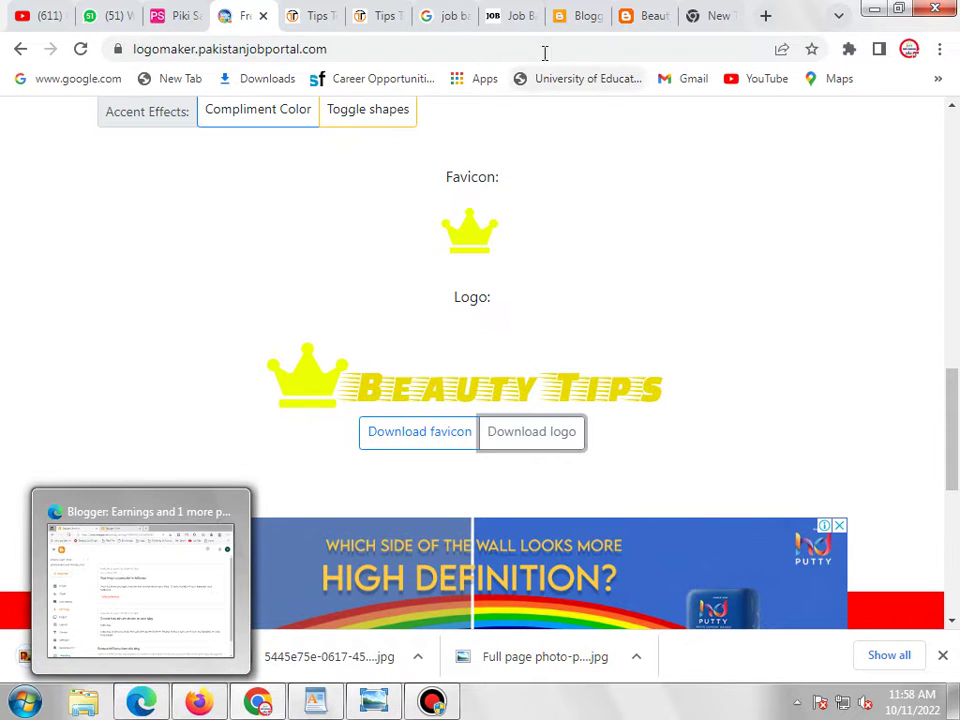
- In the Blogger layout, open the Main Logo header settings and upload logo.png from the computer as the header image
left_click(563, 18)
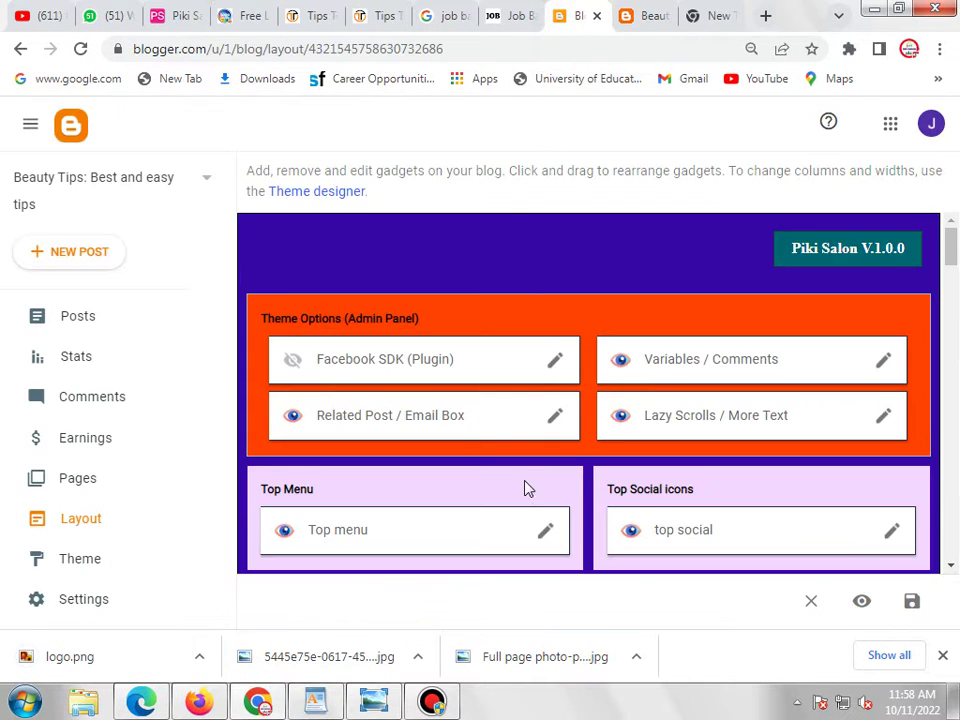
scroll(528, 488, "down", 2)
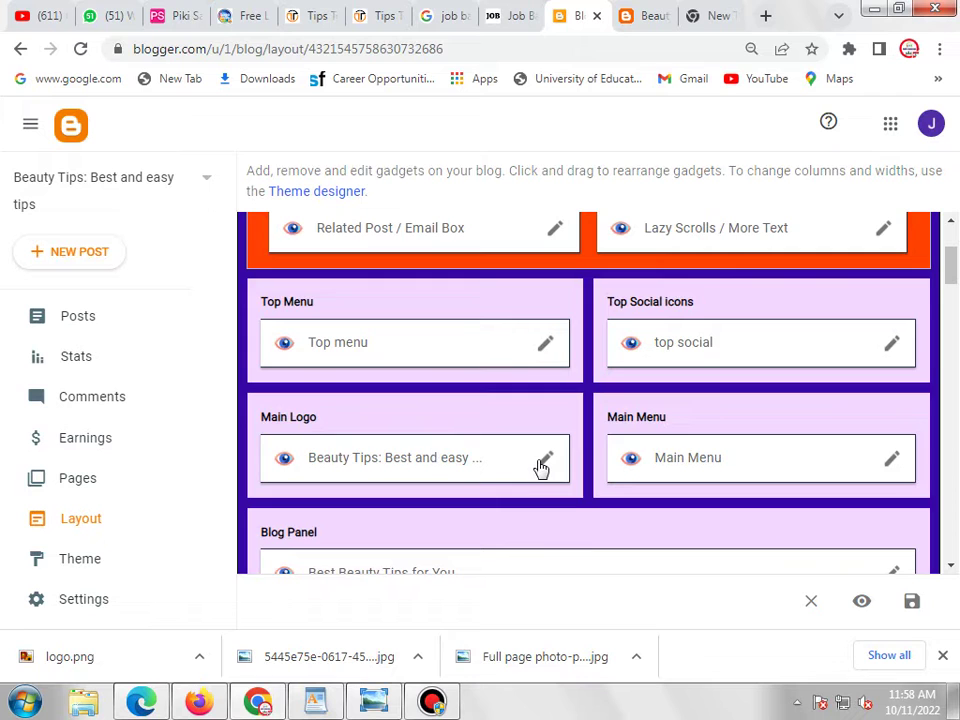
left_click(541, 467)
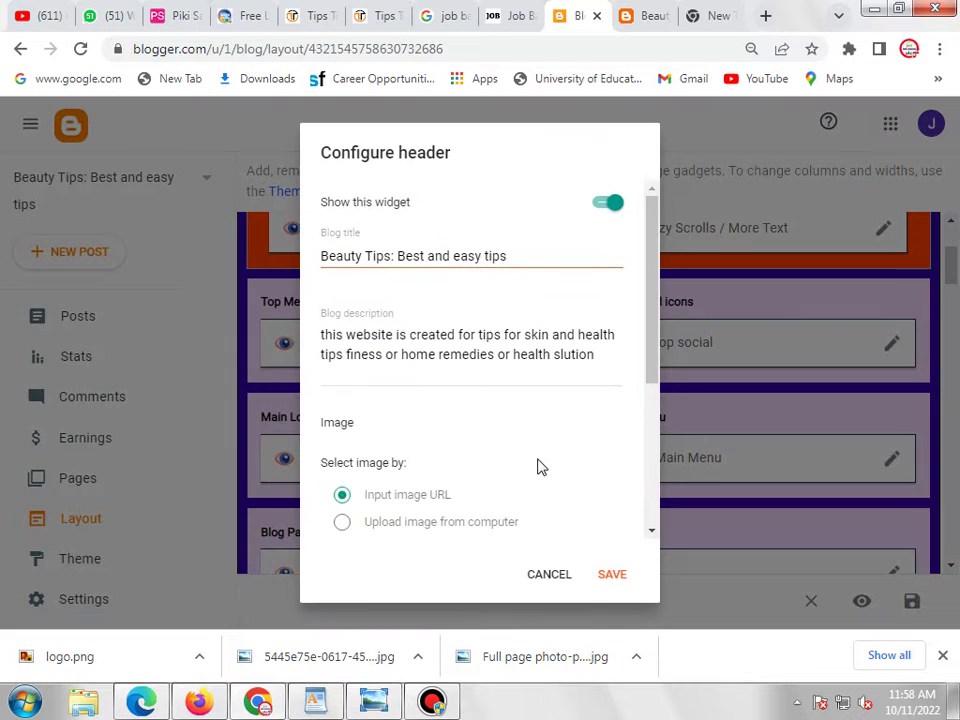
scroll(440, 447, "down", 2)
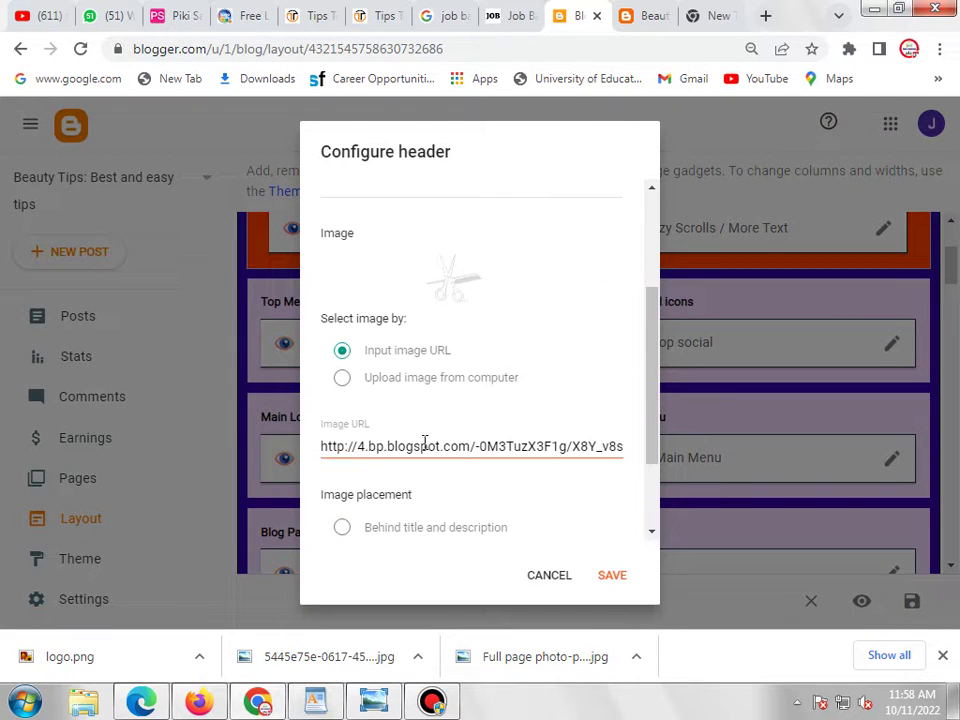
left_click(342, 380)
left_click(366, 456)
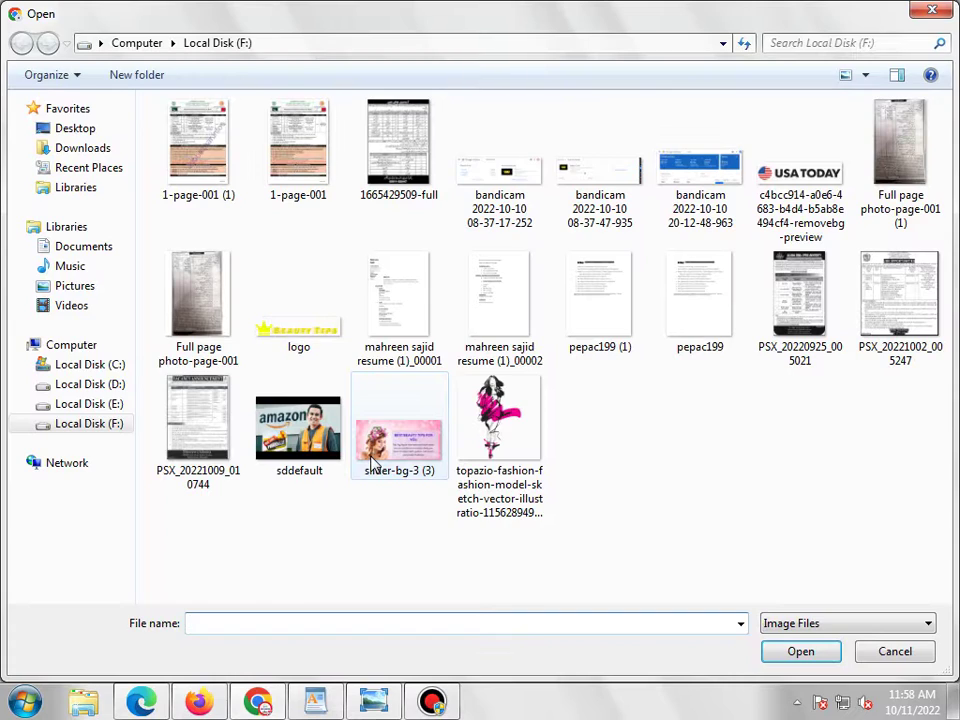
double_click(302, 338)
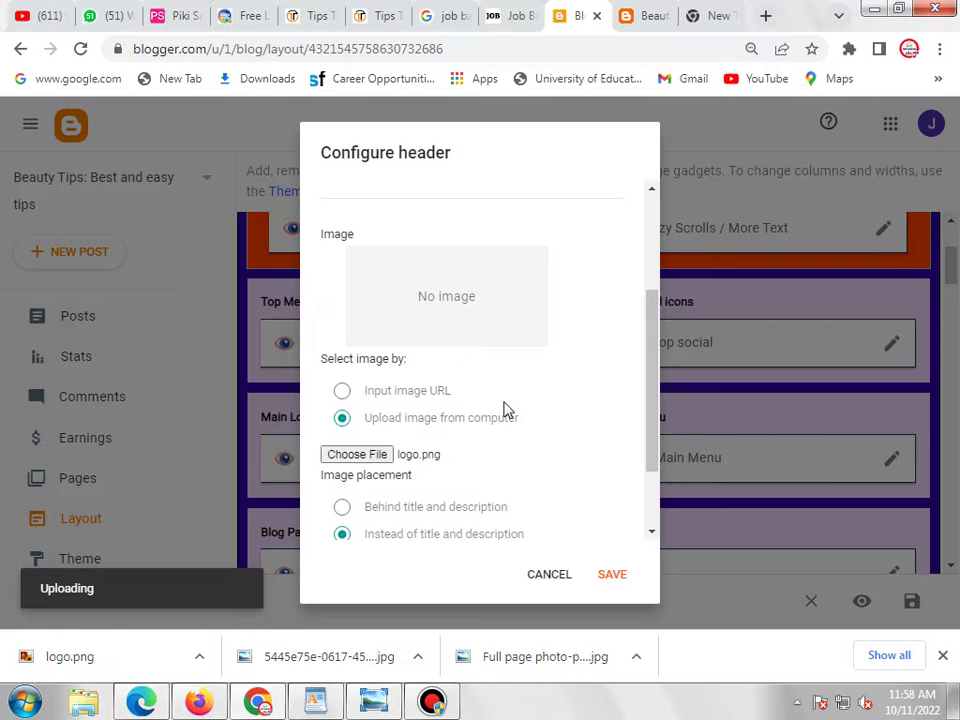
- Check the uploaded logo and its placement instead of title and description, and save the header settings
scroll(514, 418, "down", 1)
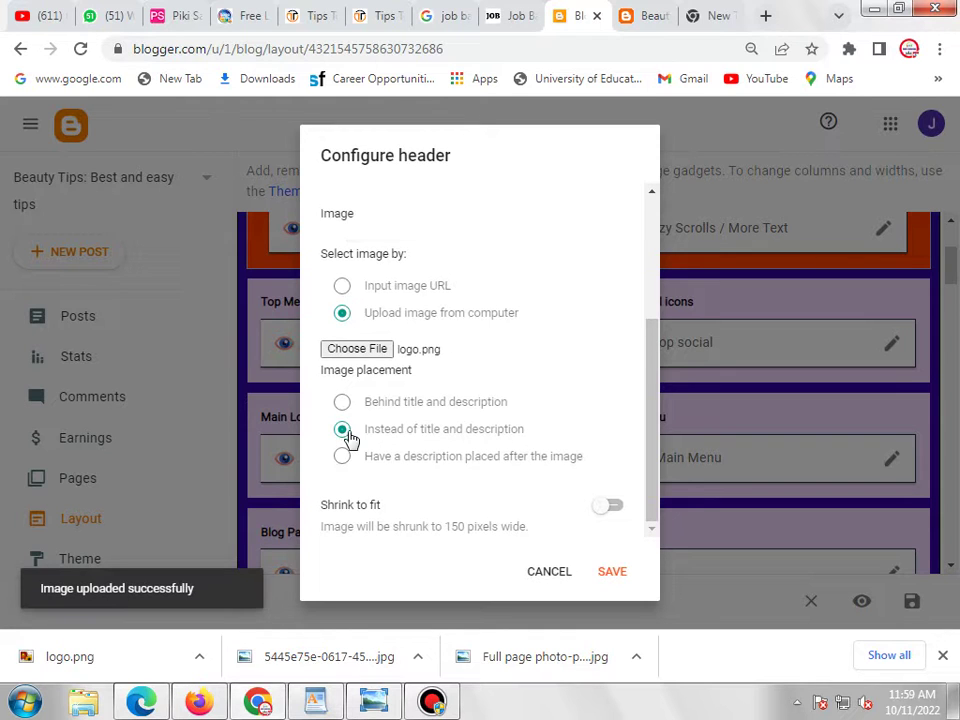
scroll(497, 366, "up", 3)
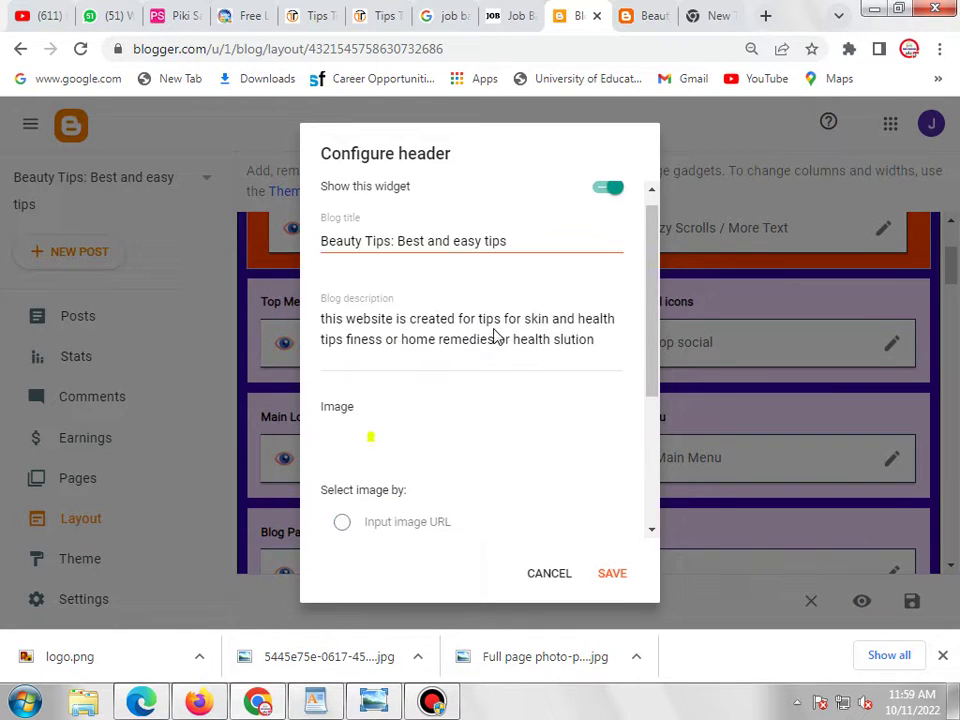
scroll(494, 350, "down", 3)
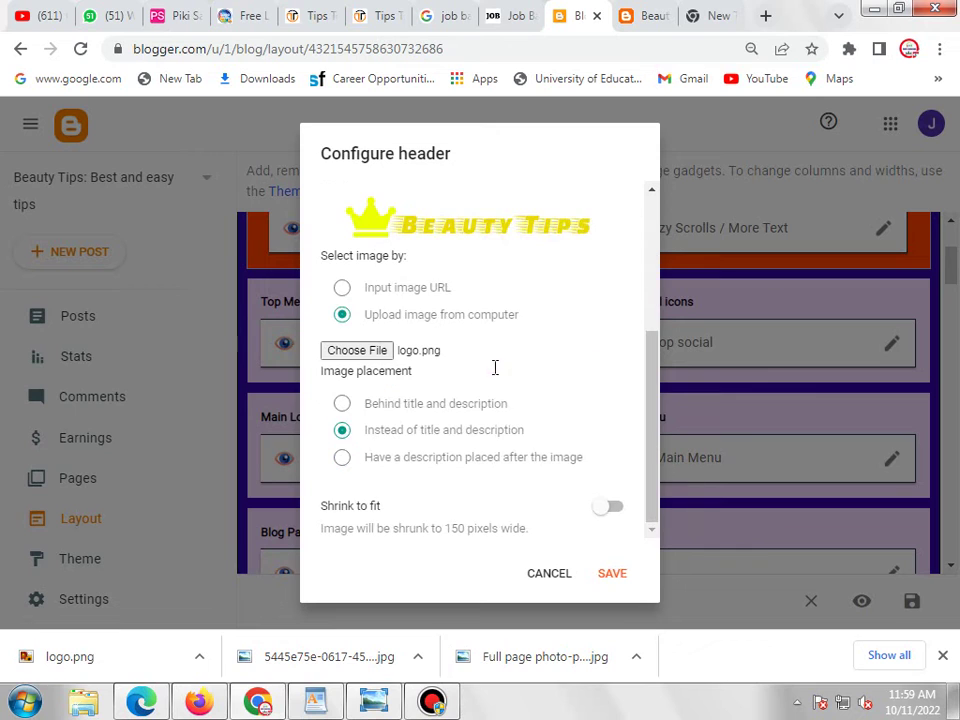
left_click(614, 573)
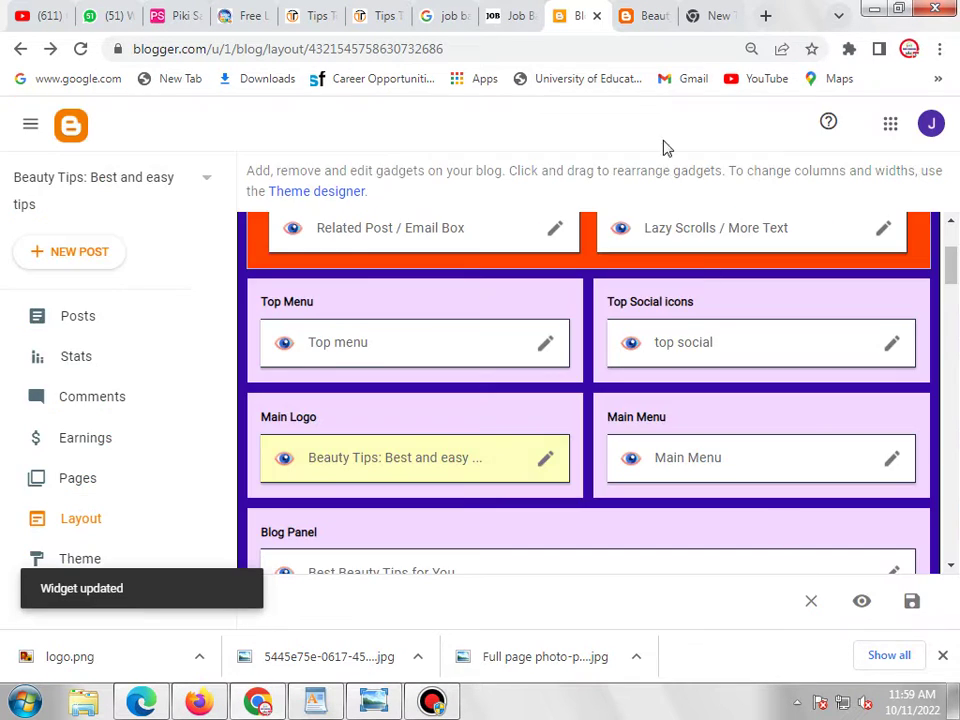
- Reload the live beauty blog and examine the new header logo and the rest of the page down to the footer
left_click(638, 22)
left_click(80, 48)
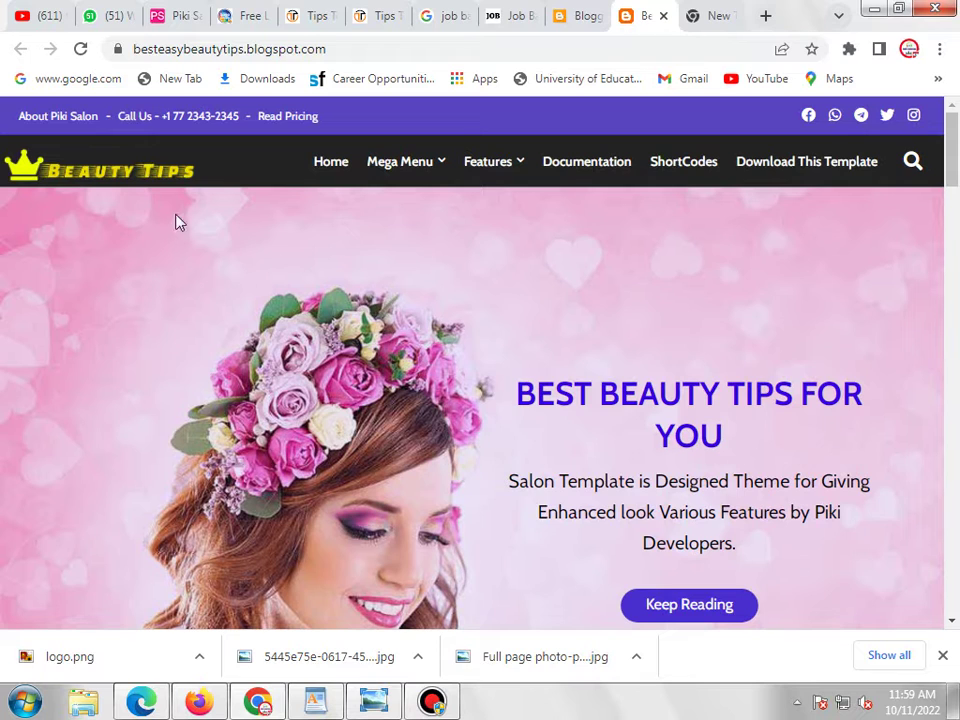
scroll(240, 210, "down", 1)
scroll(121, 170, "up", 1)
scroll(958, 402, "down", 10)
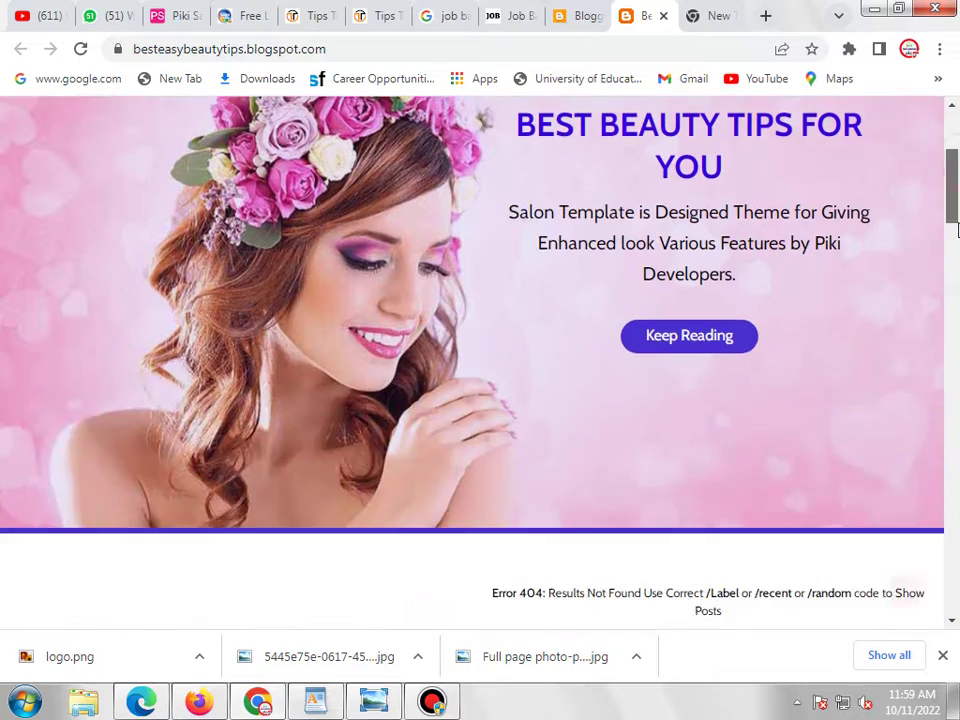
scroll(958, 402, "down", 10)
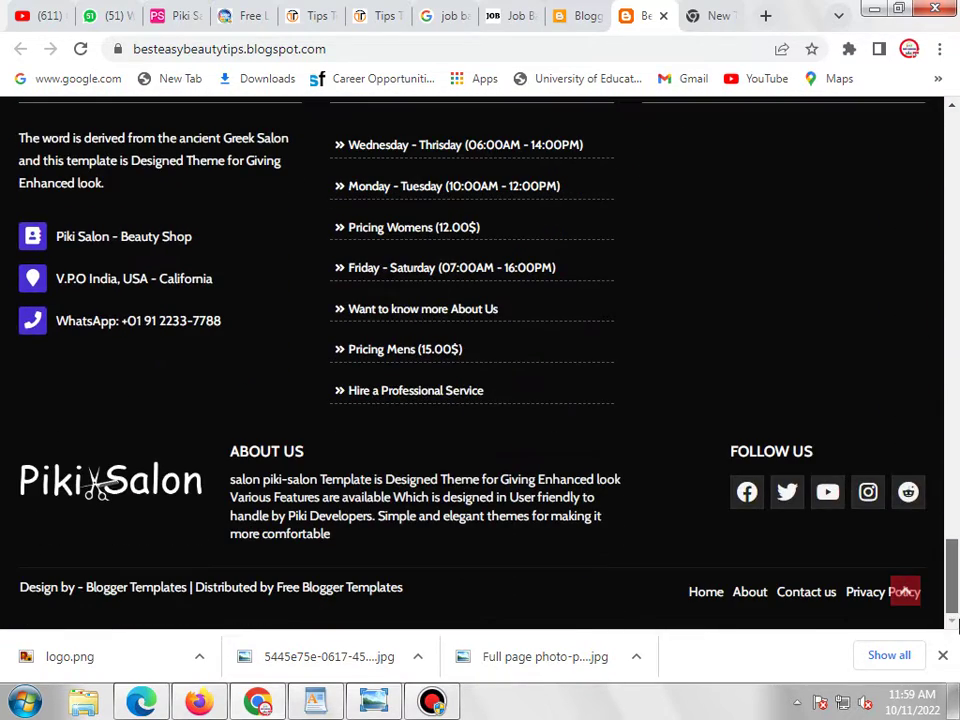
- Return to the Blogger layout, compare its Footer Info section with the live footer, and open the About Us gadget for editing
left_click(576, 16)
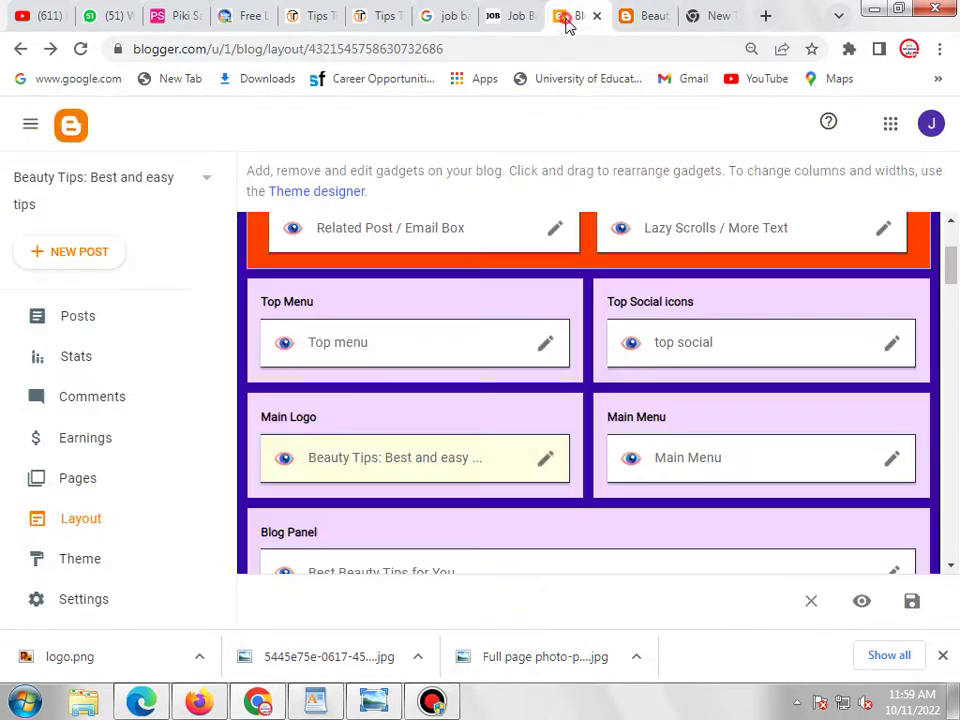
left_click_drag(950, 258, 936, 560)
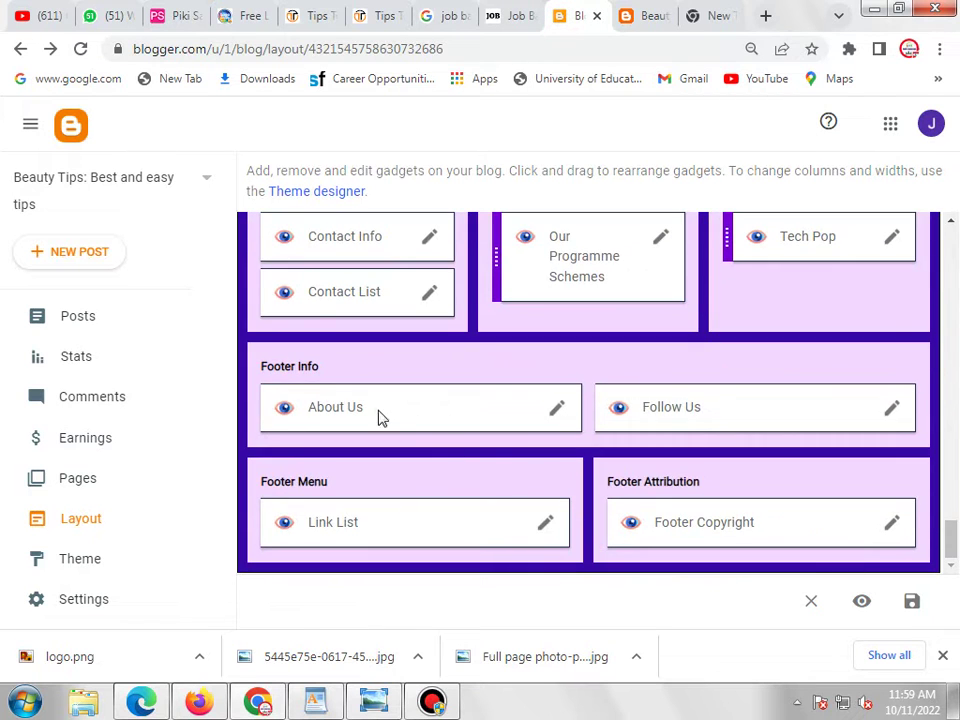
left_click(640, 15)
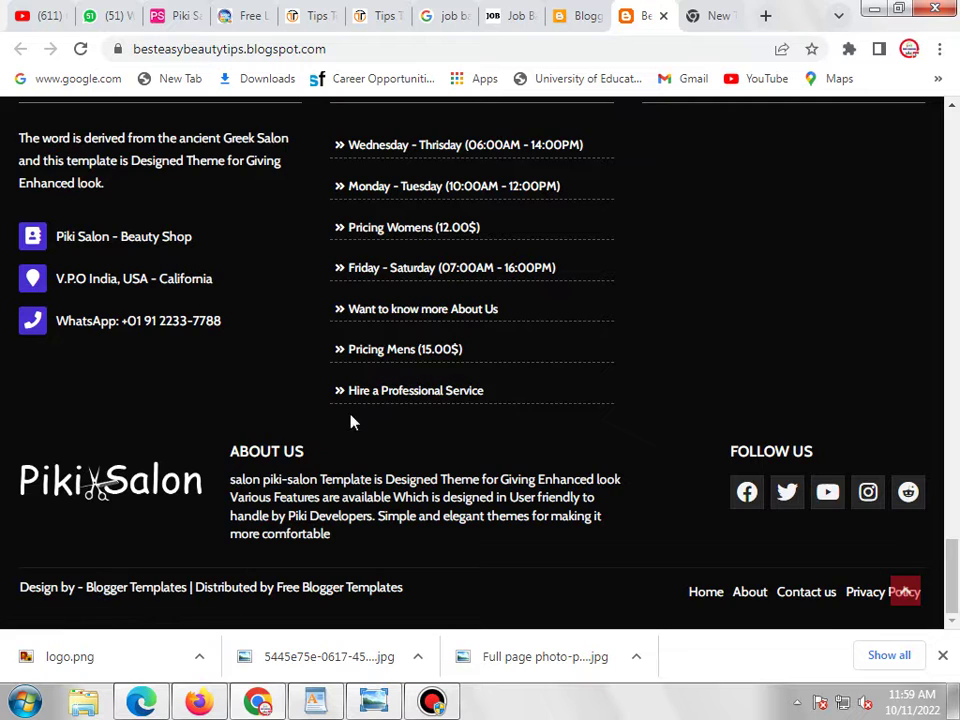
left_click(577, 12)
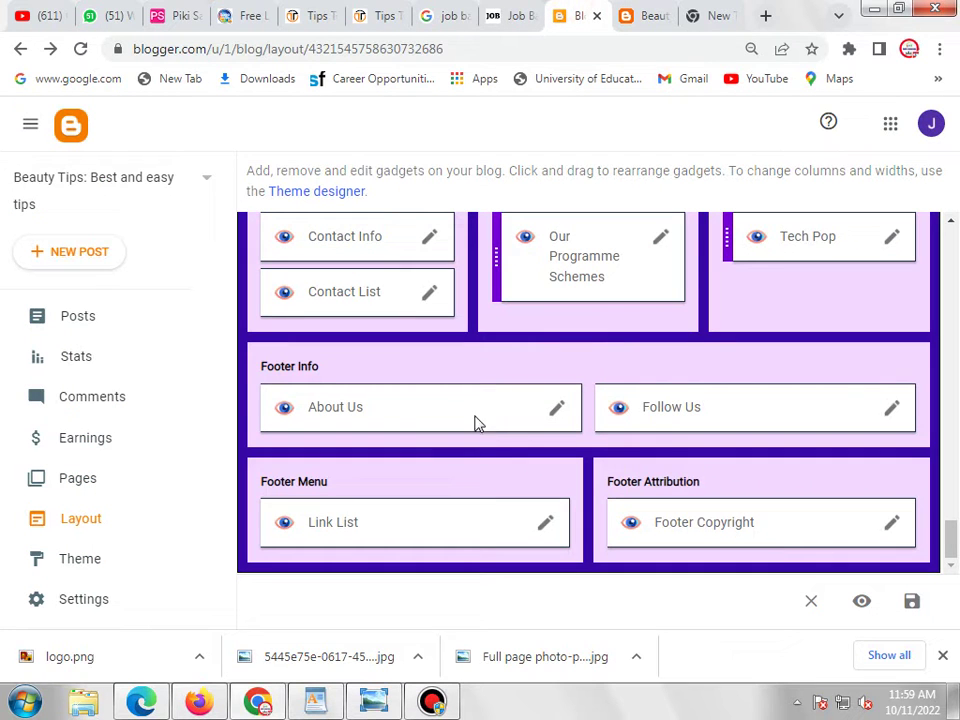
left_click(556, 413)
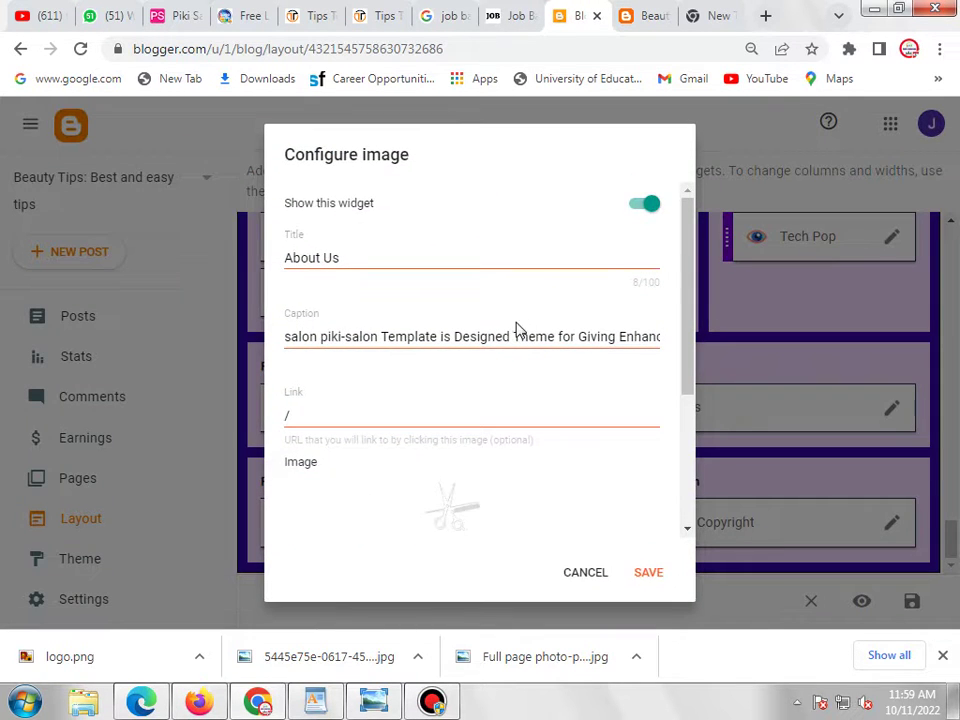
- Replace the About Us footer image with logo.png uploaded from the computer
scroll(514, 330, "down", 3)
left_click(307, 379)
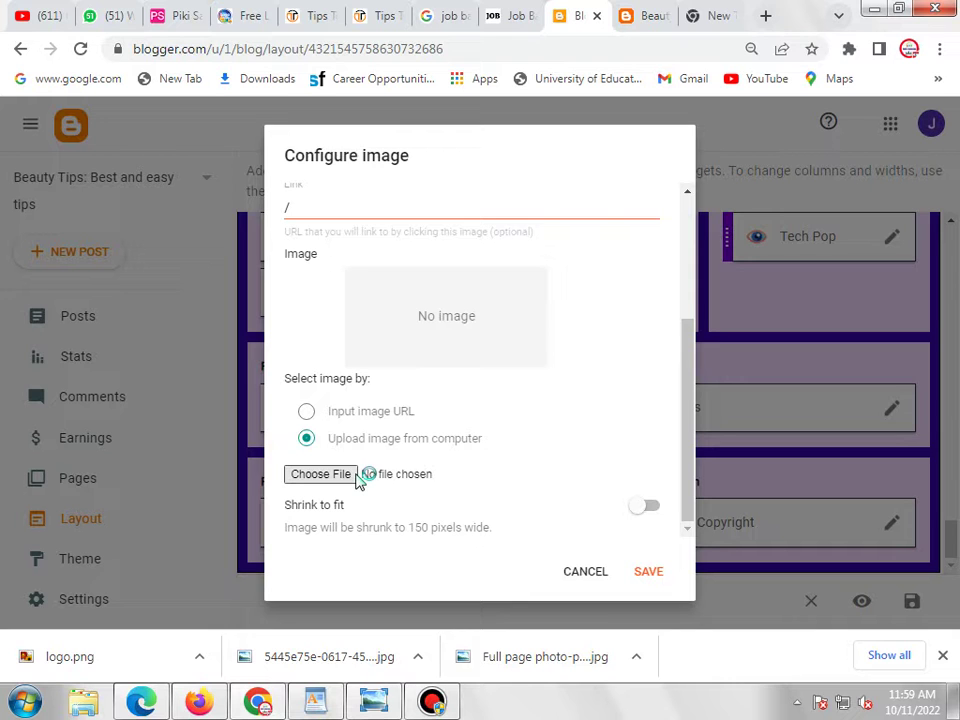
left_click(325, 474)
double_click(299, 318)
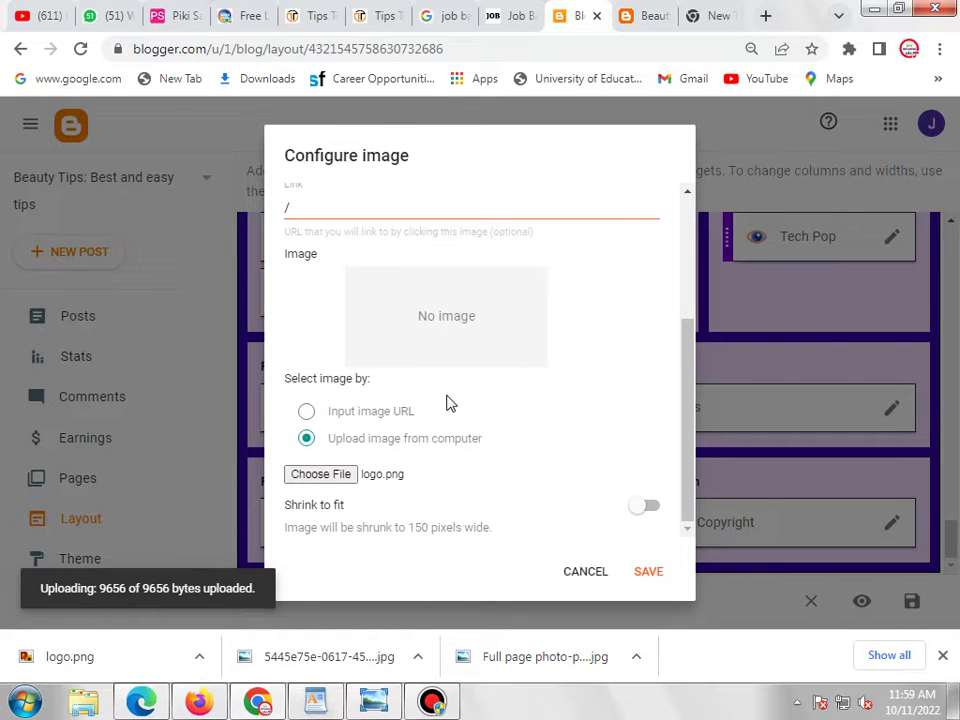
scroll(476, 326, "up", 2)
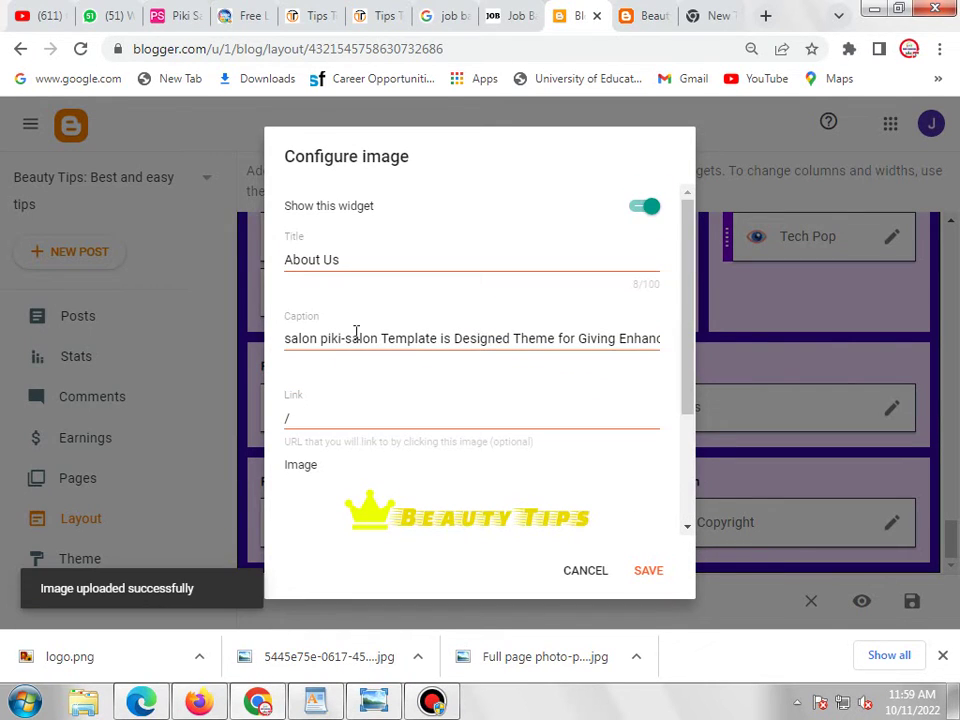
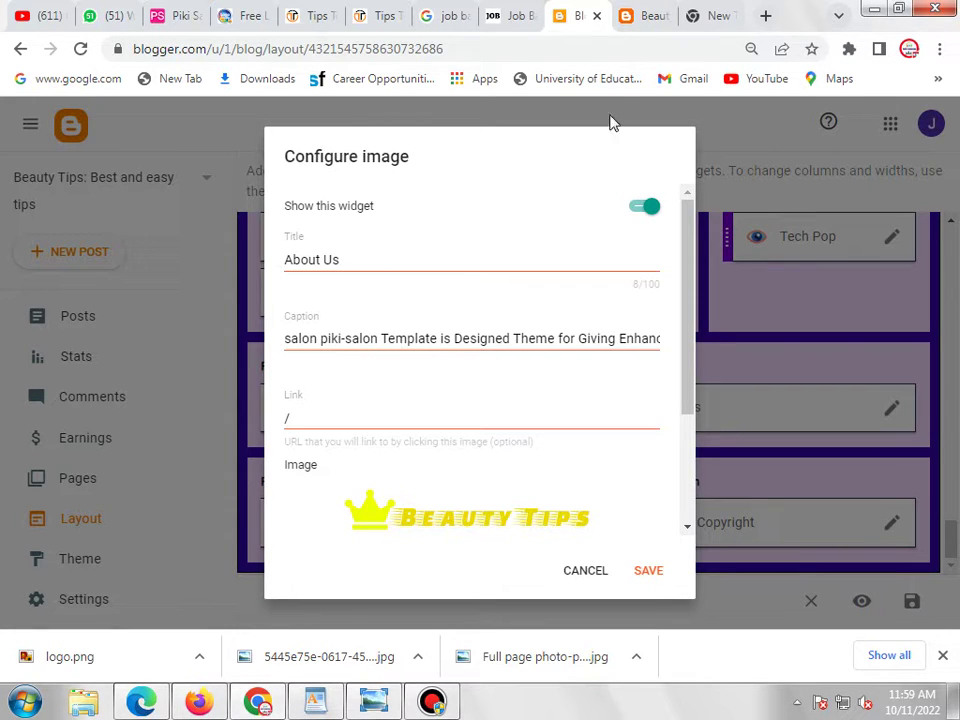
triple_click(473, 340)
triple_click(358, 418)
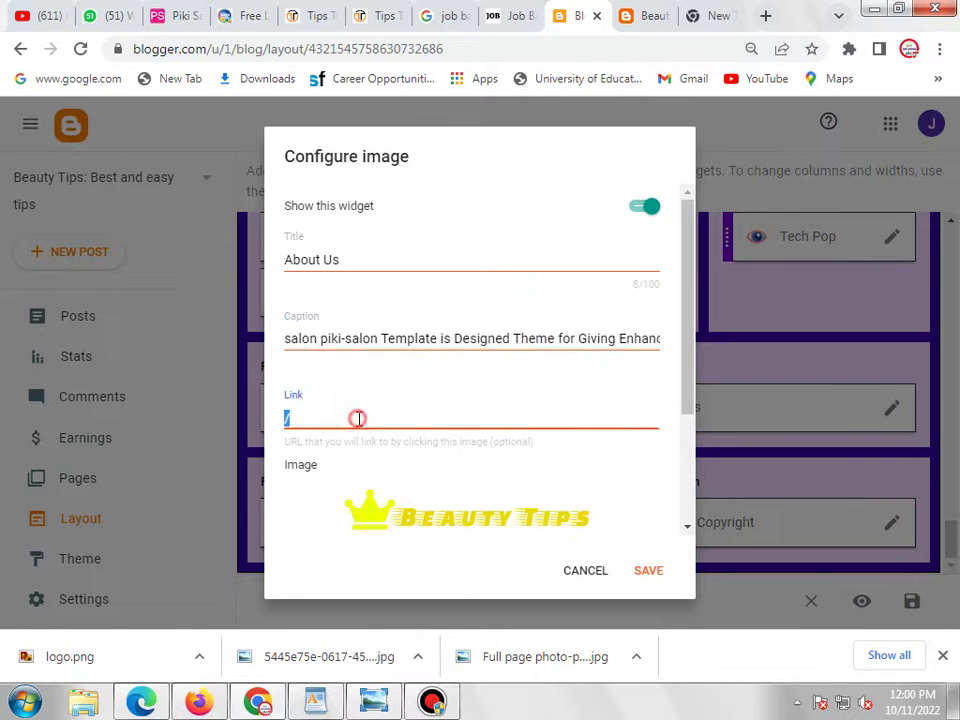
left_click(625, 17)
left_click(439, 40)
right_click(441, 44)
left_click(502, 142)
key("ctrl+shift+Tab")
right_click(377, 418)
left_click(411, 476)
- Clear the About Us caption, check where that text sits in the live footer, and save the image gadget
triple_click(409, 342)
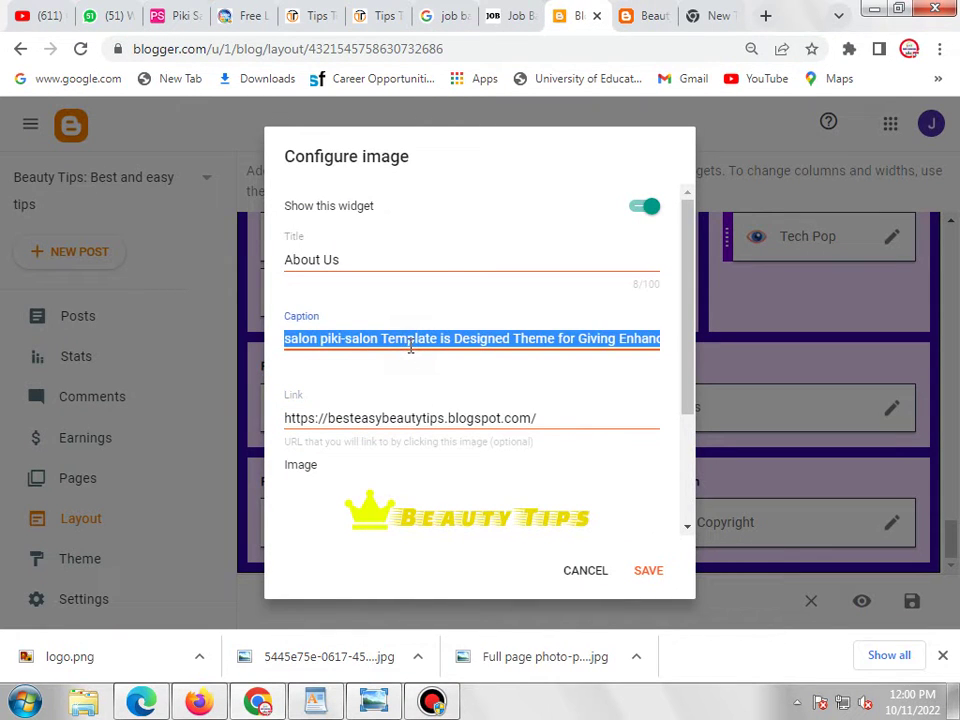
key("BackSpace")
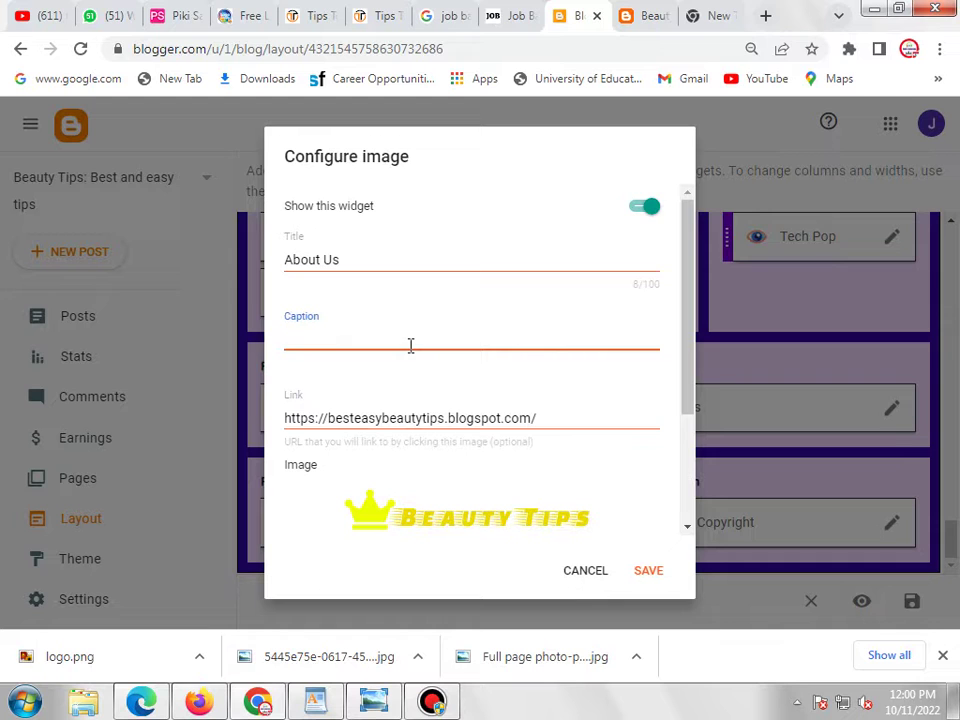
left_click(632, 16)
left_click_drag(236, 481, 372, 540)
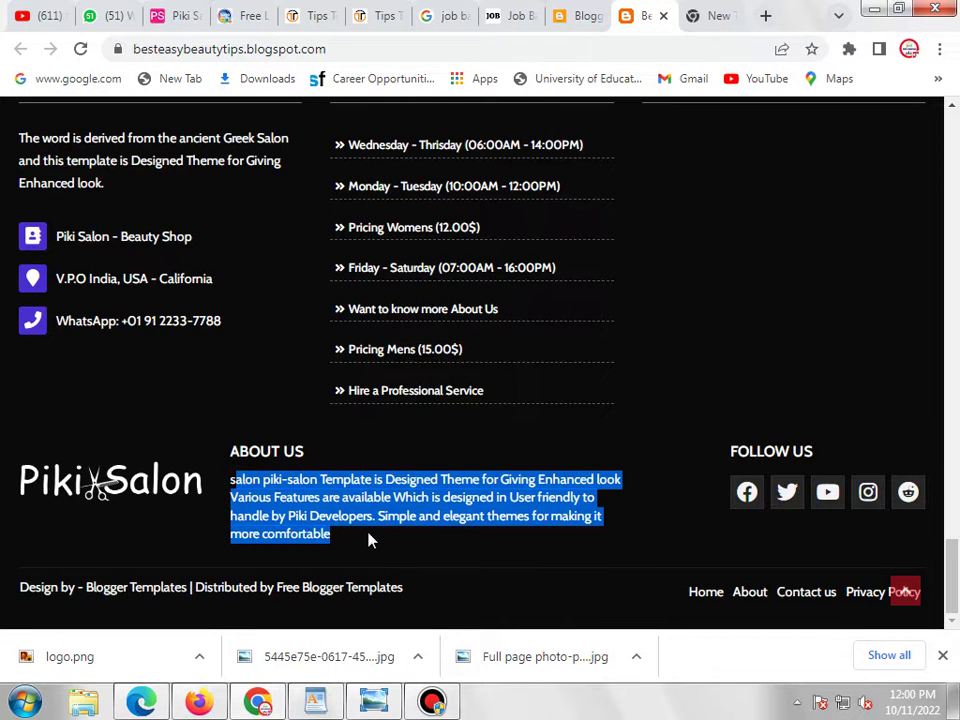
left_click(583, 12)
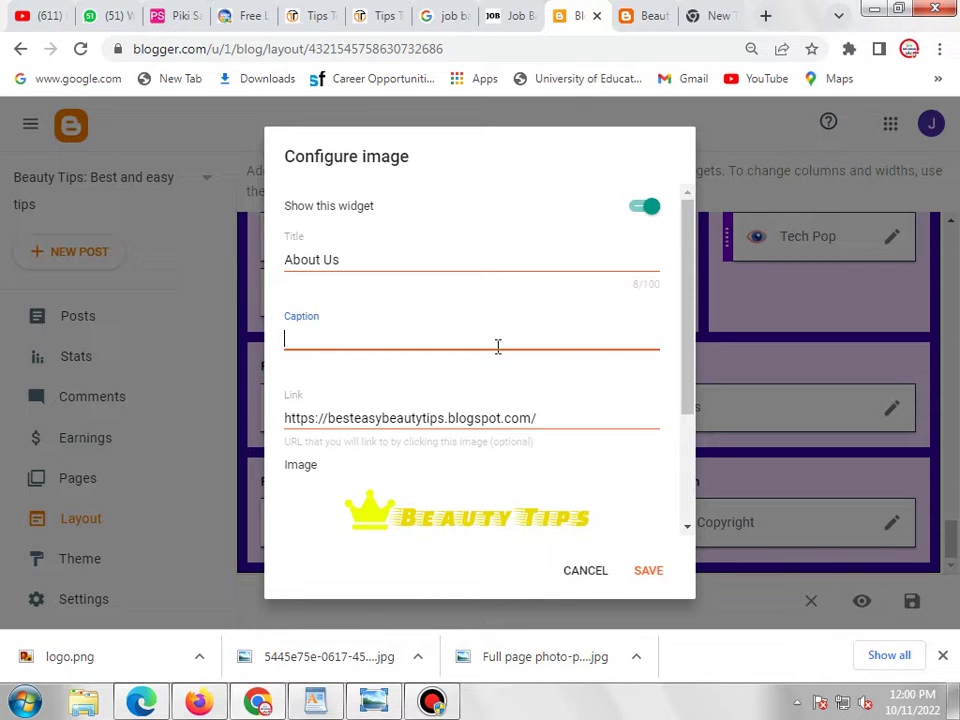
scroll(422, 360, "down", 3)
left_click(643, 569)
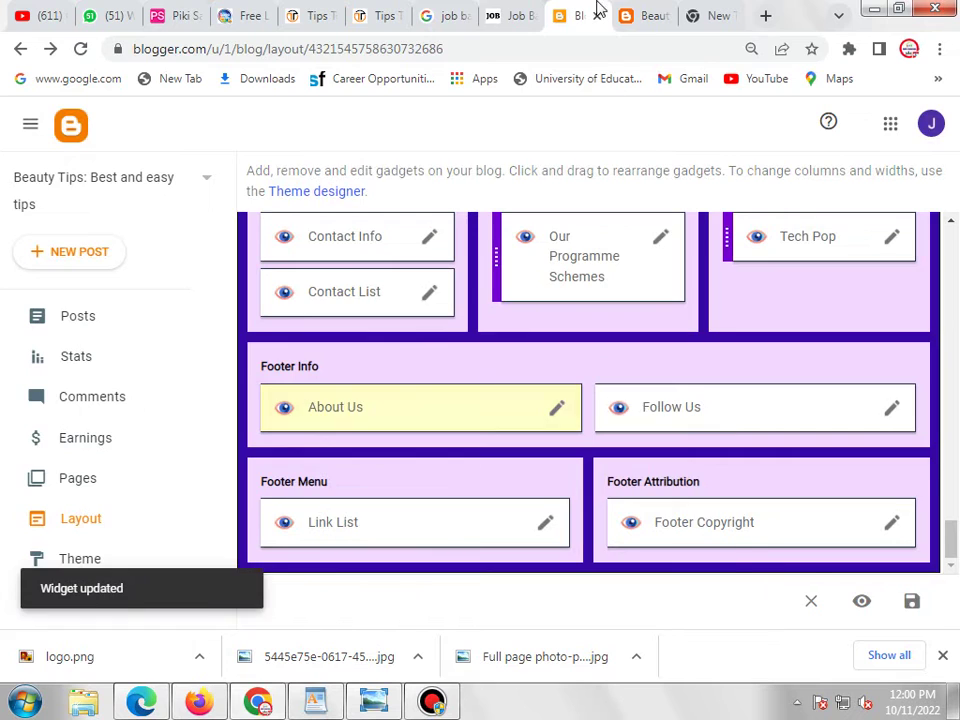
- Reload the live beauty blog and check the footer's logo and About Us area, then return to the page header
left_click(640, 15)
left_click(81, 49)
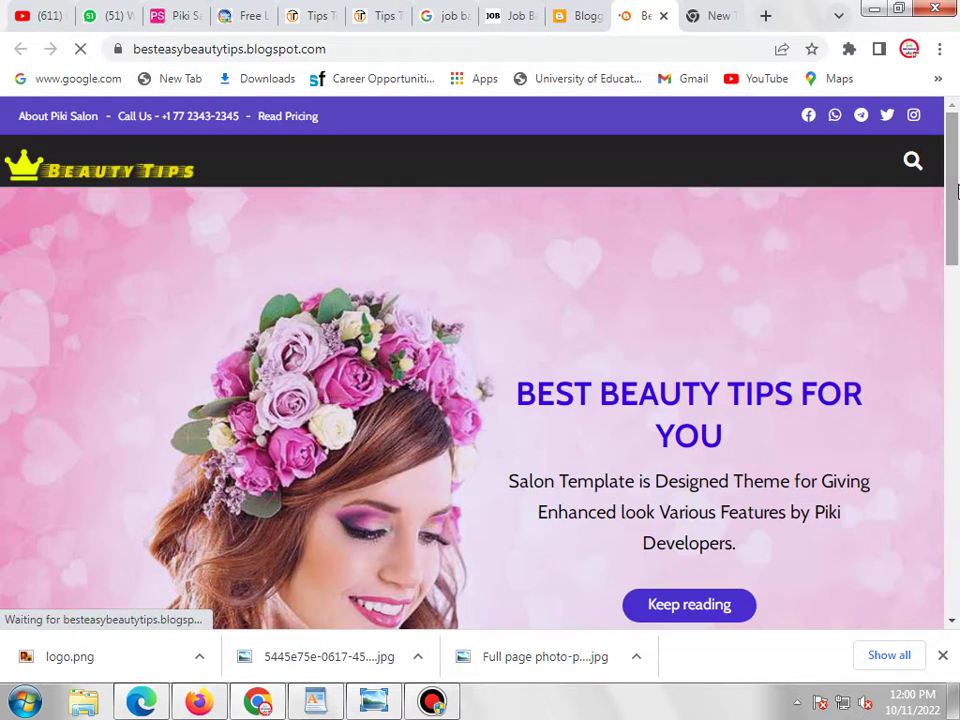
left_click_drag(957, 190, 955, 625)
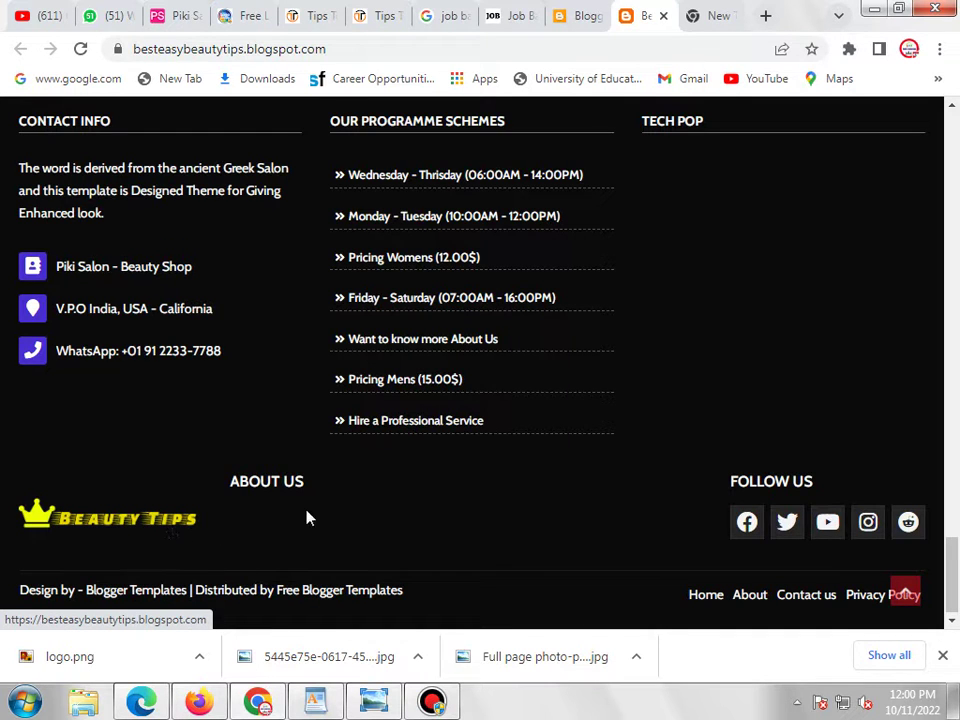
left_click_drag(945, 557, 947, 125)
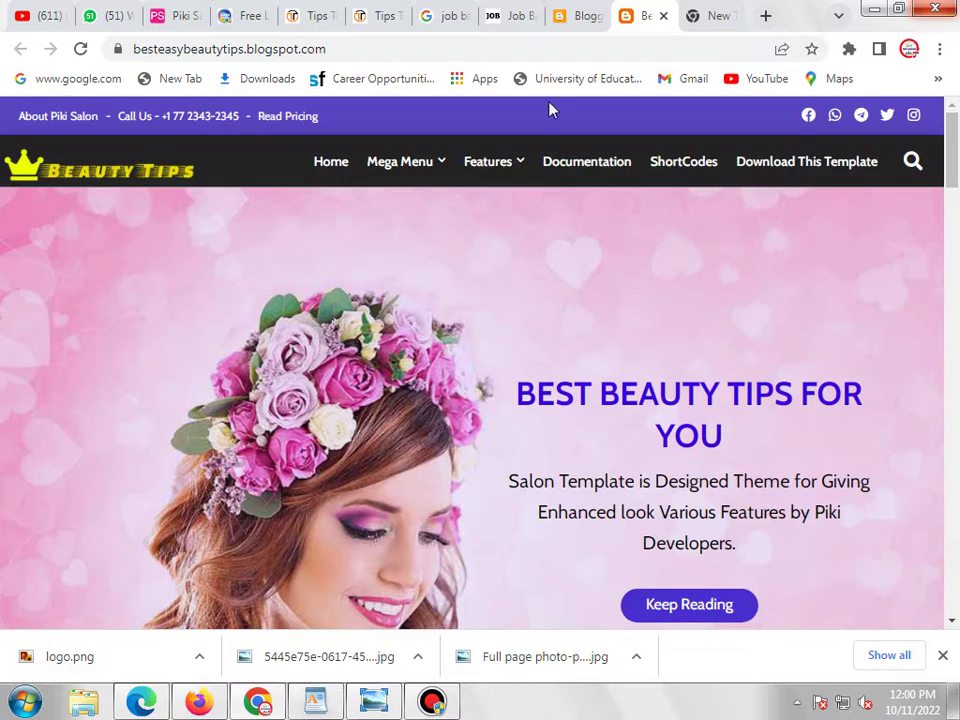
- Open the Top menu gadget in the Blogger layout and delete its Read Pricing link
left_click(584, 12)
scroll(736, 318, "up", 5)
left_click_drag(949, 450, 952, 230)
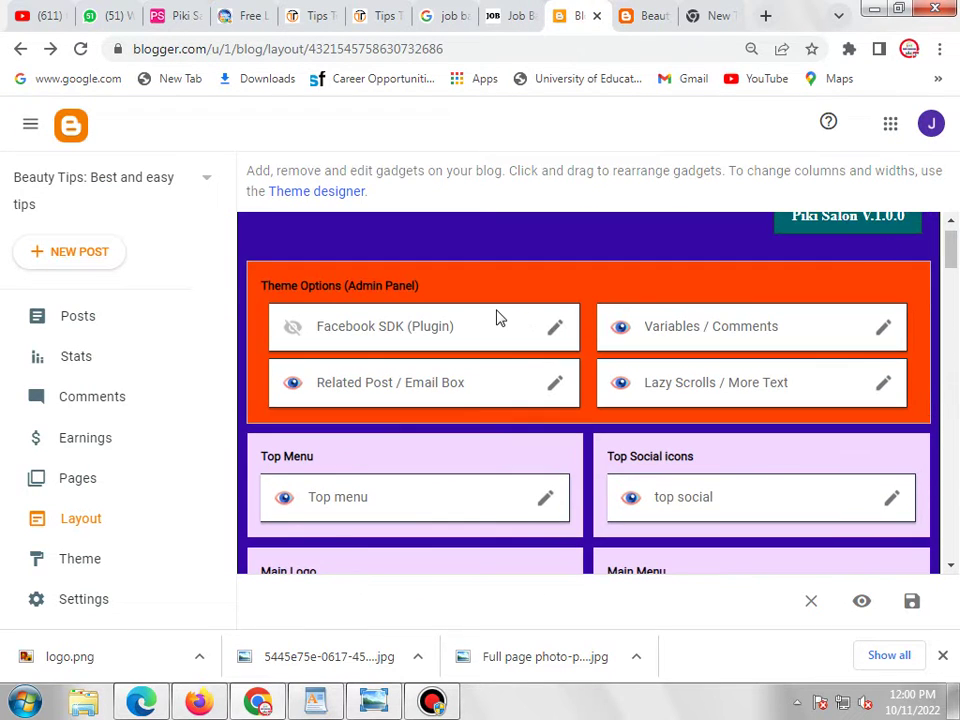
left_click(546, 497)
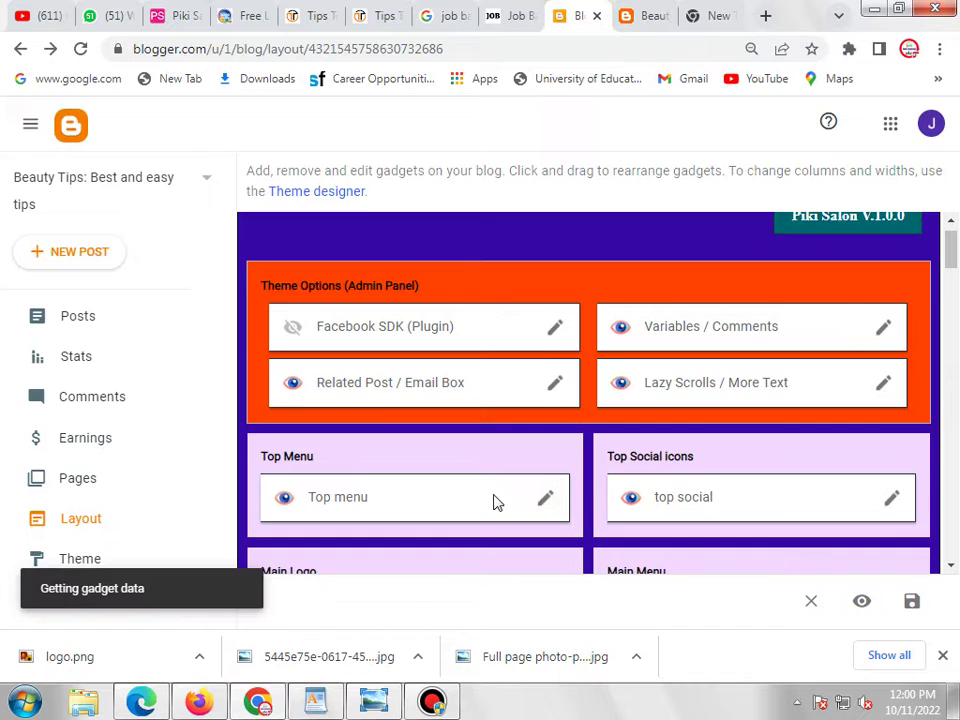
left_click(643, 10)
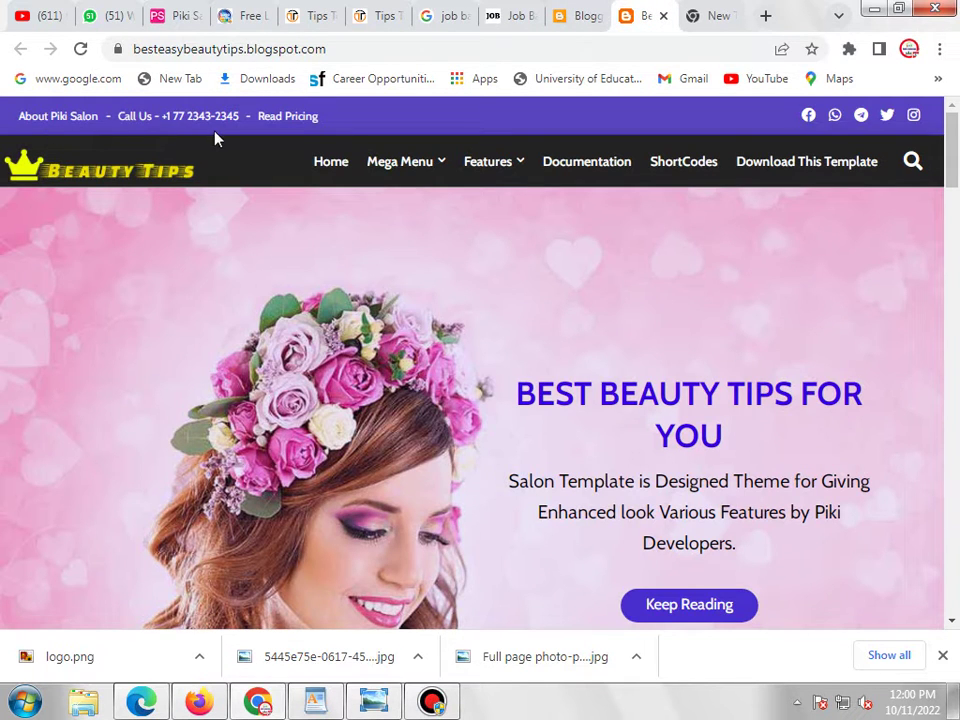
left_click(581, 12)
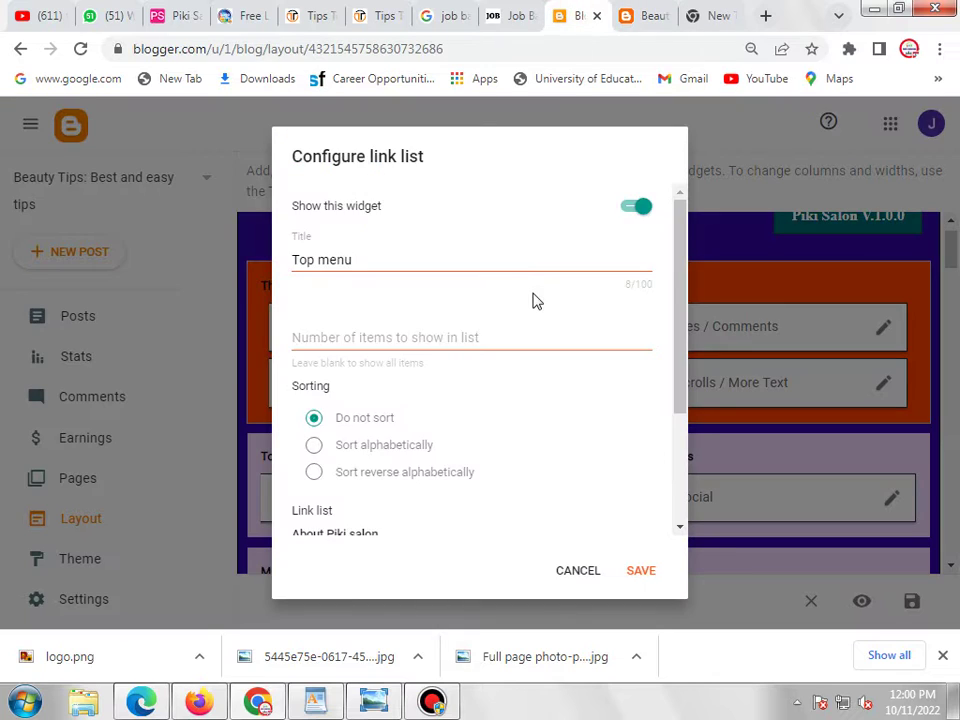
scroll(535, 302, "down", 3)
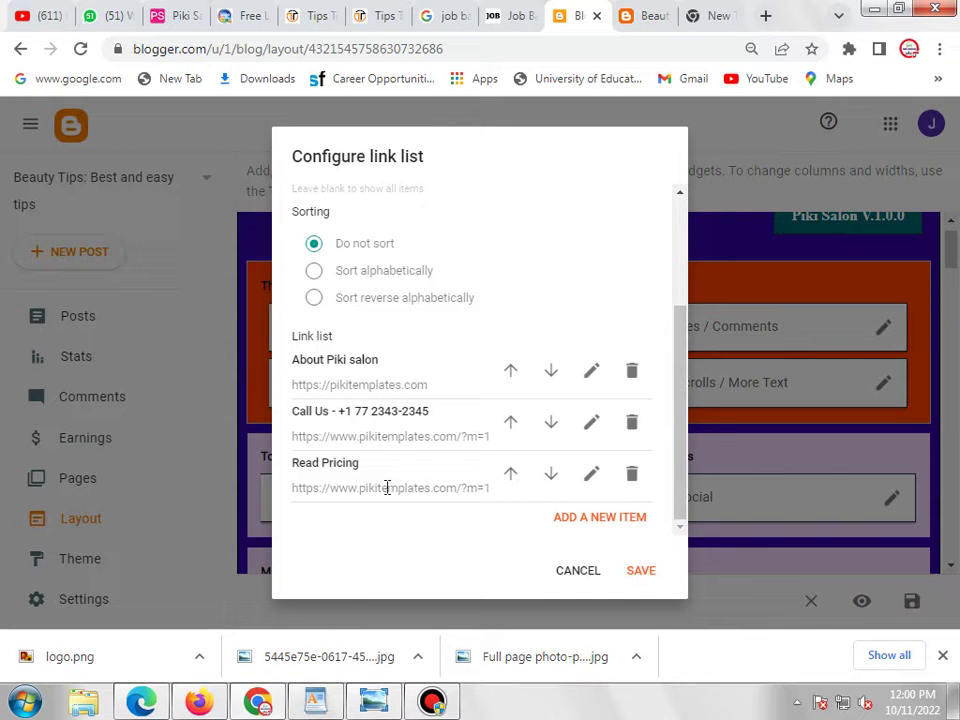
left_click(631, 476)
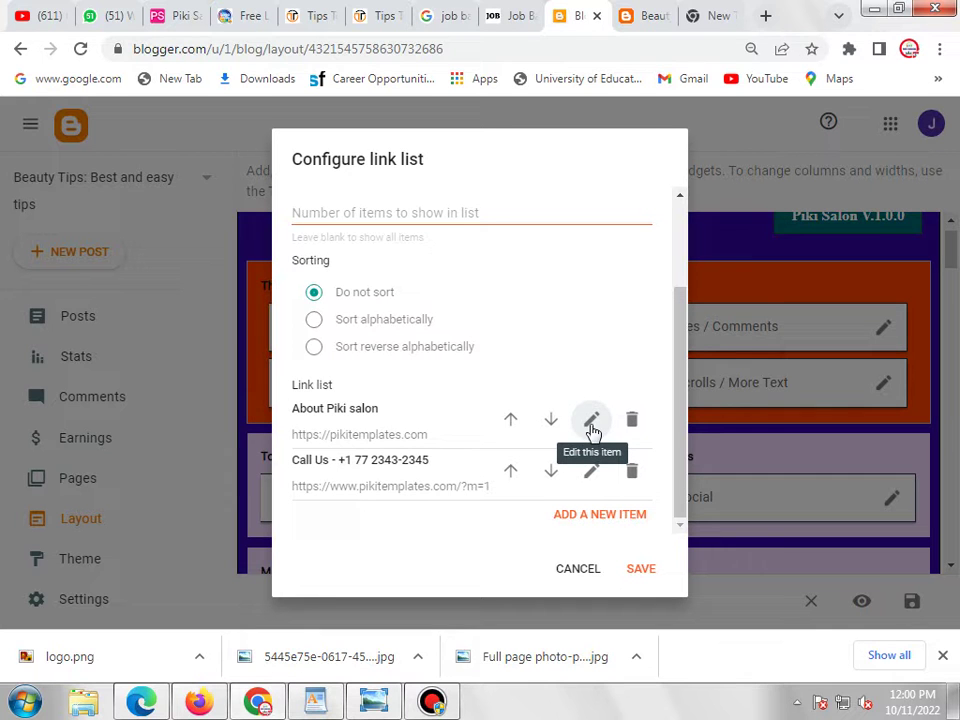
- Look through the YouTube channel's uploaded videos for the tutorial on creating pages in Blogger, and return to the link list
left_click(34, 12)
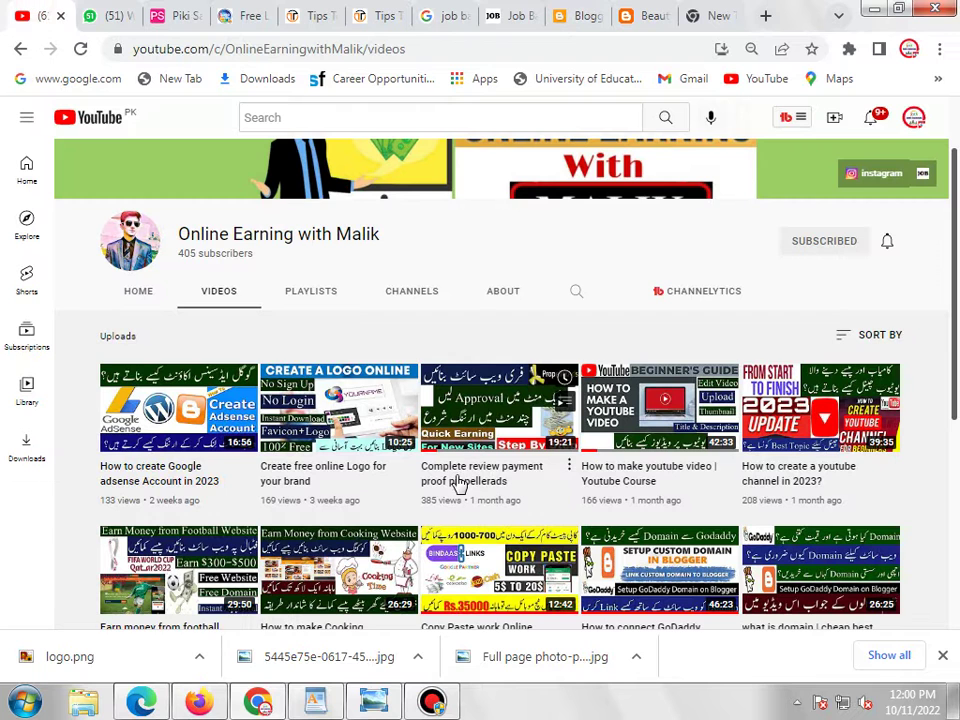
scroll(939, 343, "down", 5)
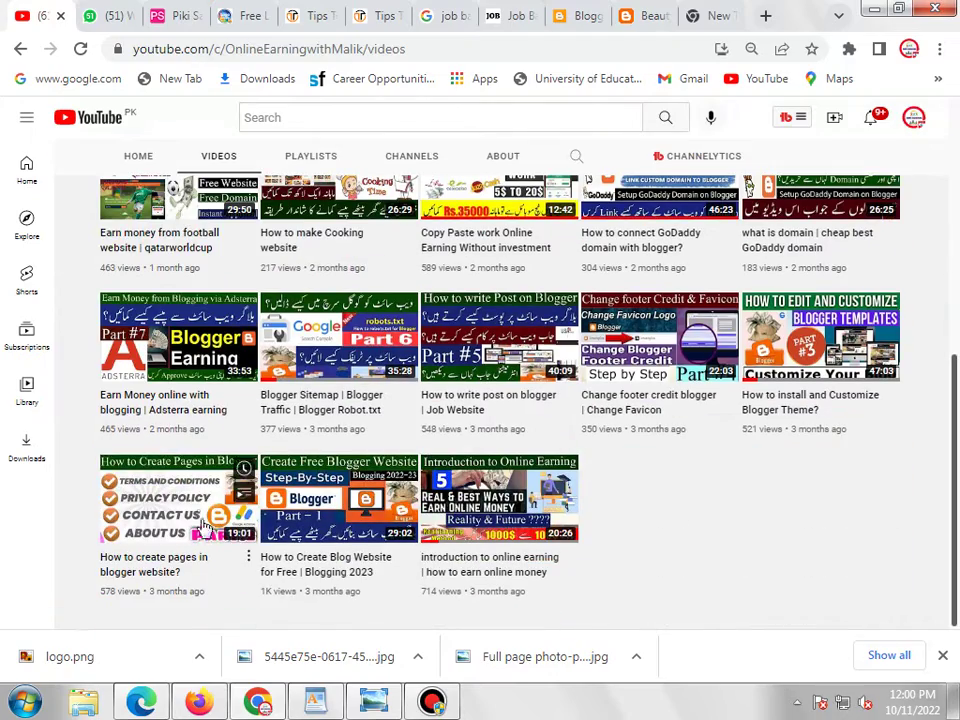
left_click(648, 10)
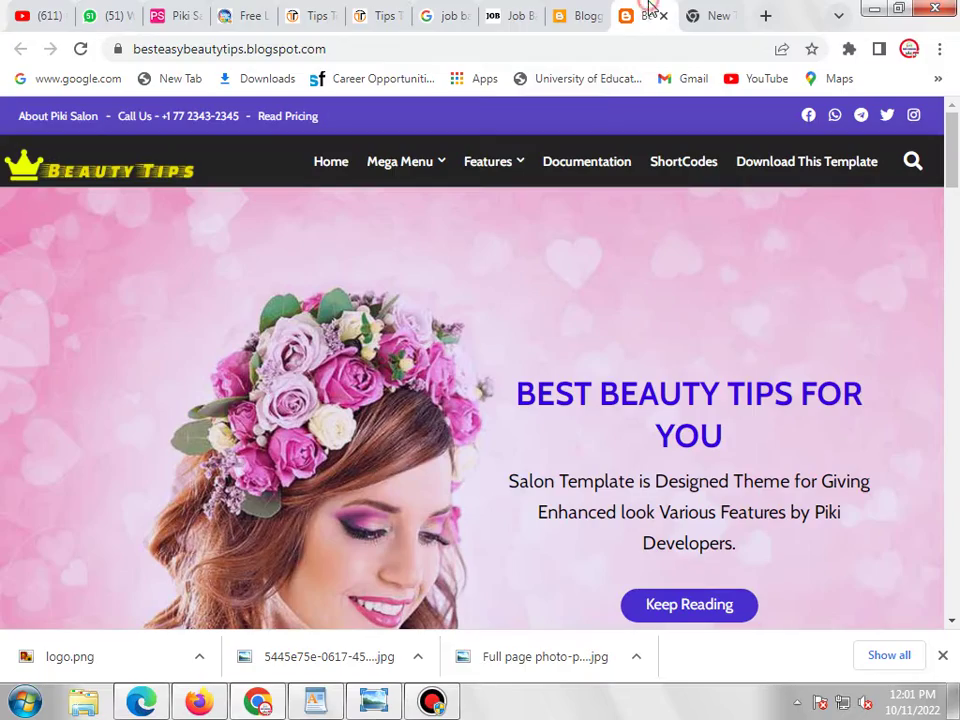
left_click(34, 12)
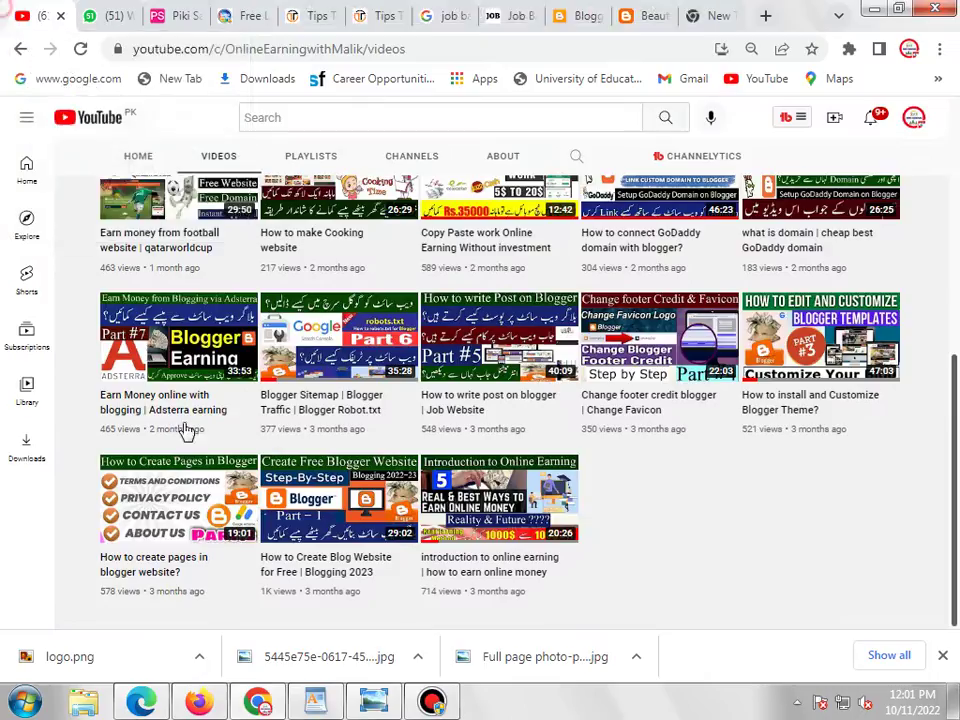
left_click(590, 10)
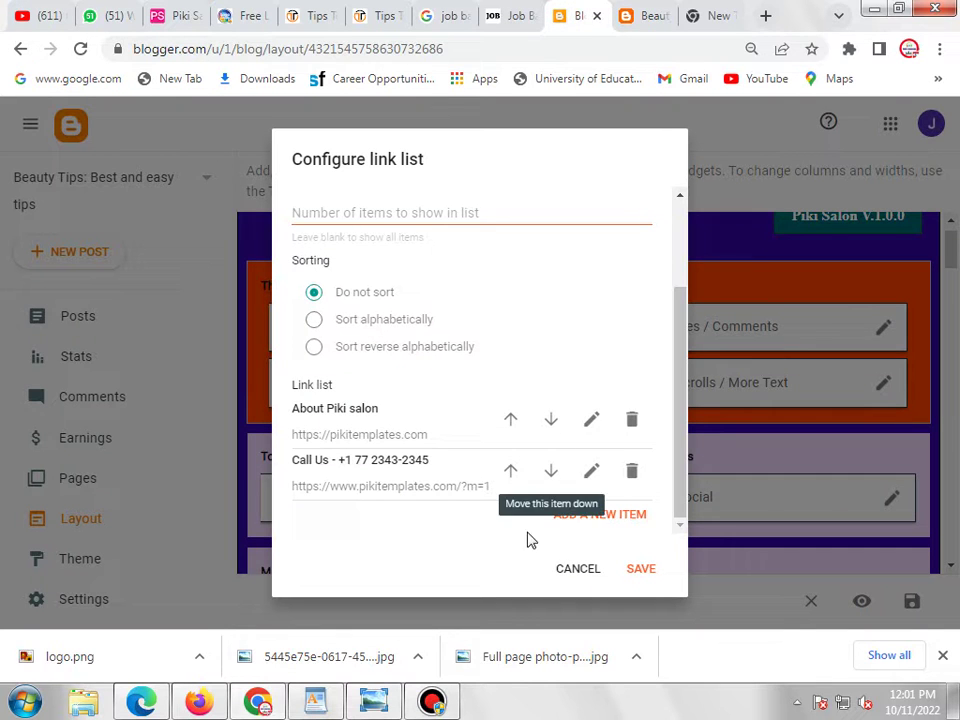
- Replace the site URL of the Call Us link with "/"
left_click(593, 473)
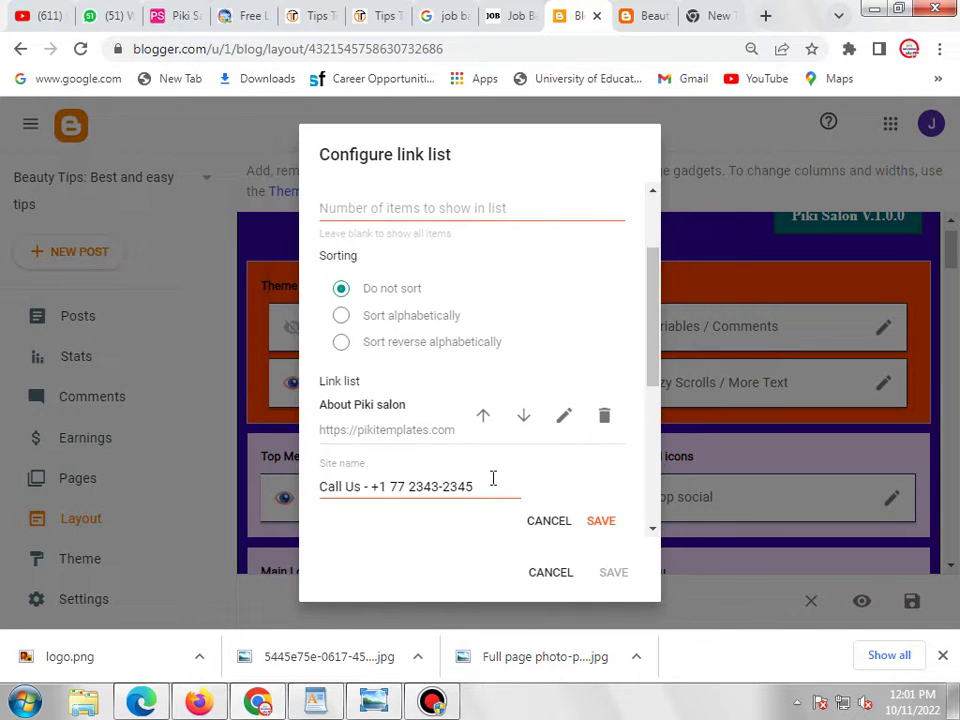
scroll(493, 479, "down", 2)
left_click(484, 375)
key("ctrl+a")
key("BackSpace")
type("/")
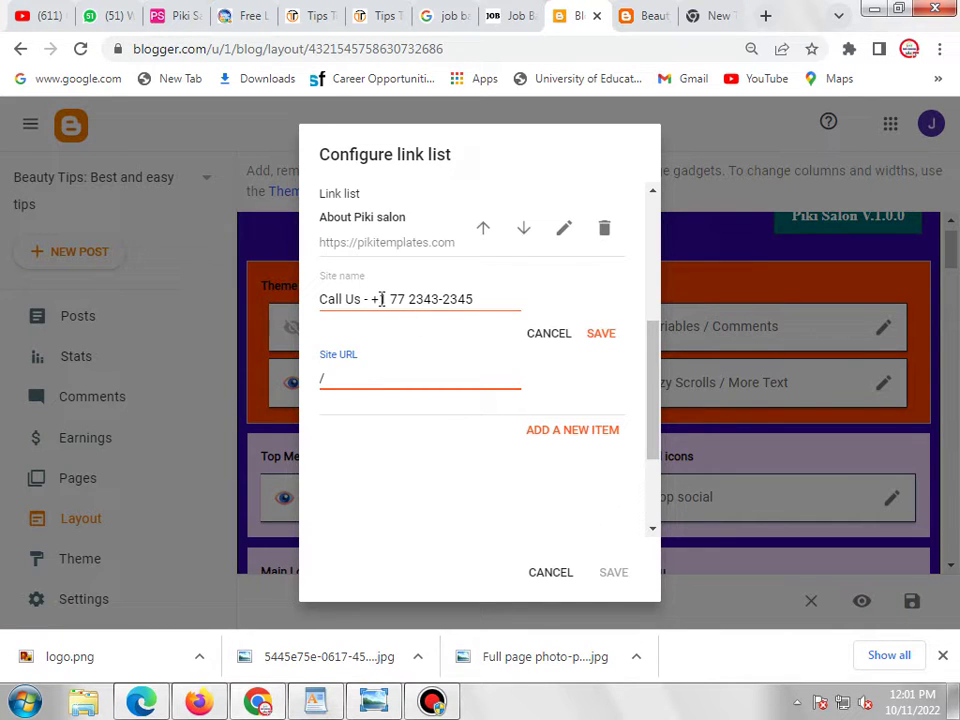
- Rename the link to "Call Us on whatsapp -" followed by a new phone number, and save the item and the gadget
left_click(478, 302)
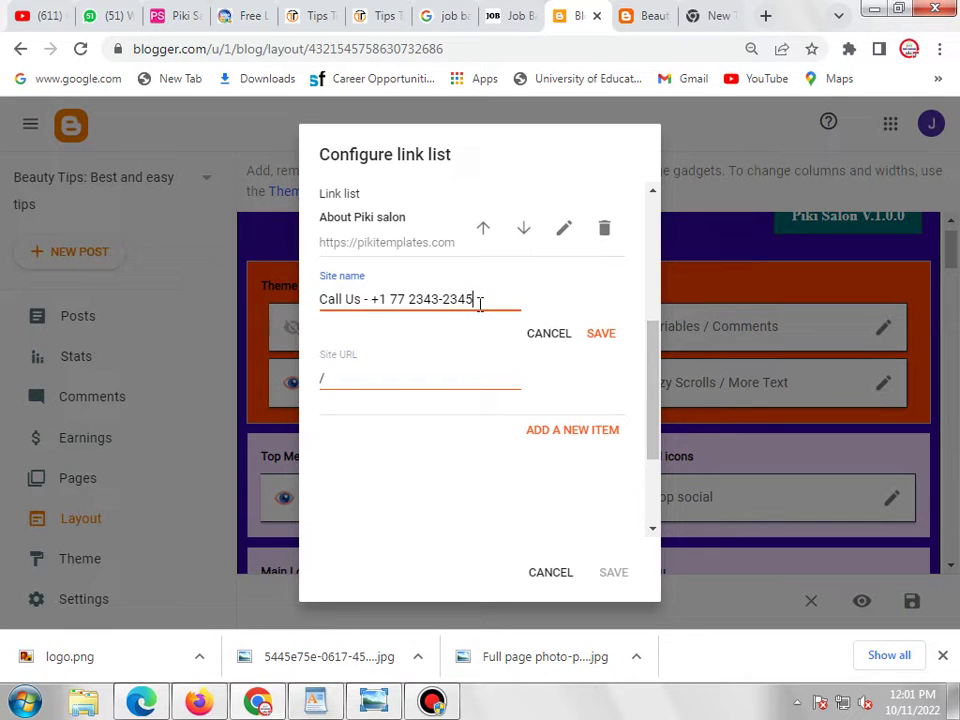
key("BackSpace")
key("BackSpace")
key("BackSpace")
key("BackSpace")
key("BackSpace")
key("BackSpace")
key("BackSpace")
key("BackSpace")
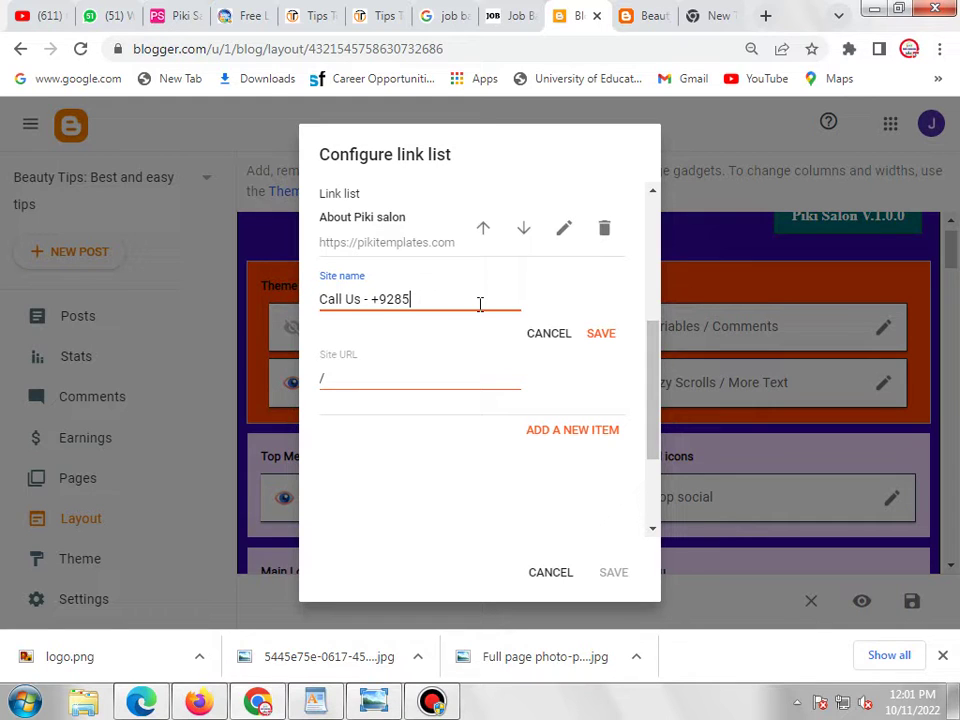
type("76")
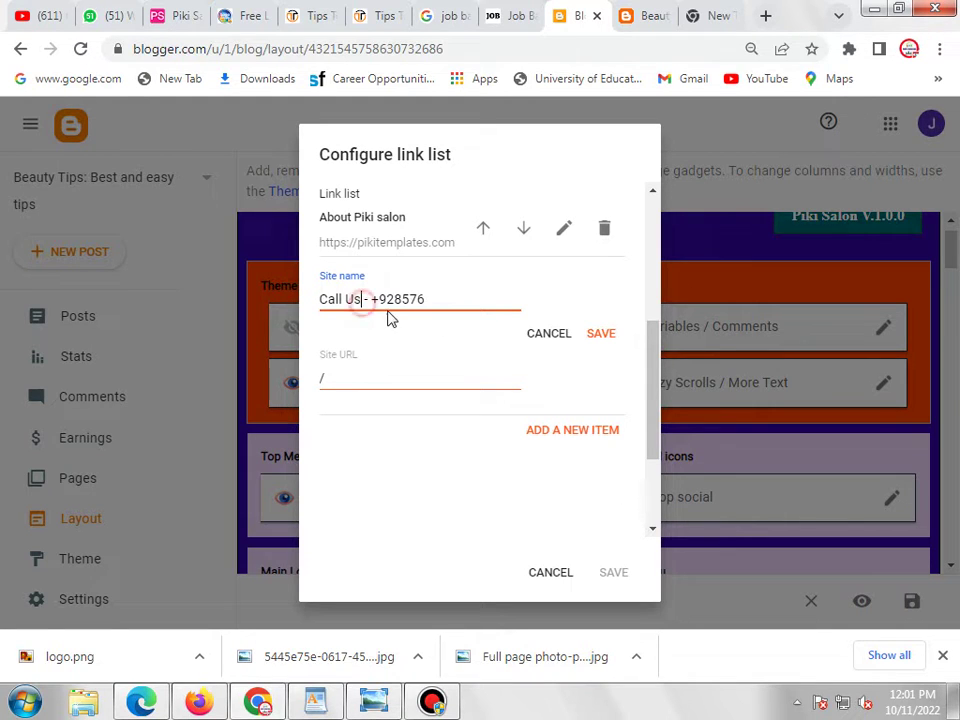
type(" on what")
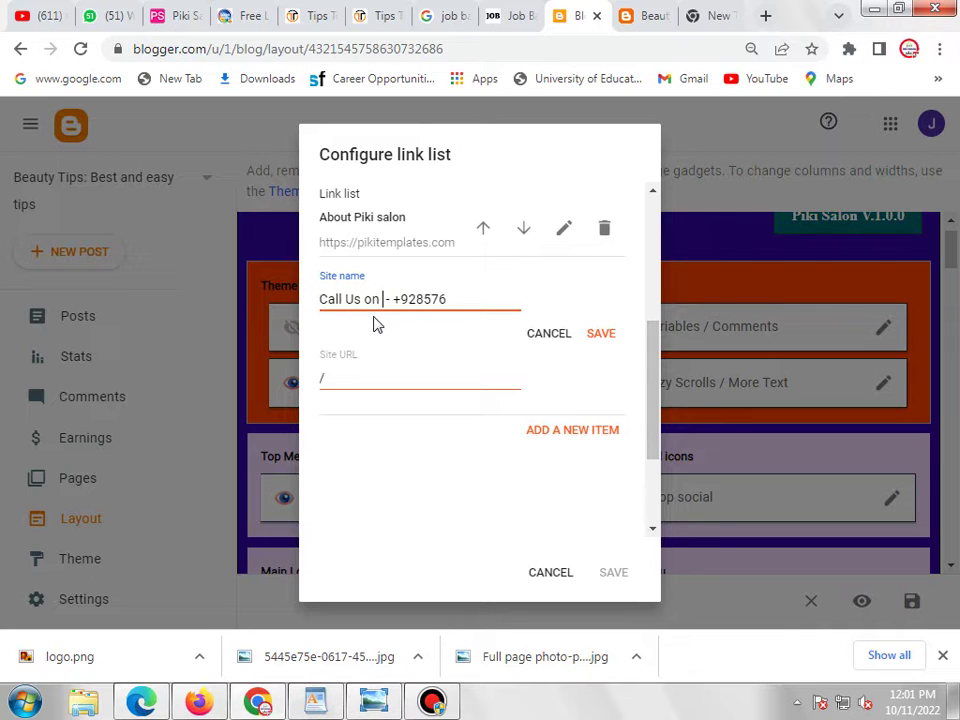
type("sapp")
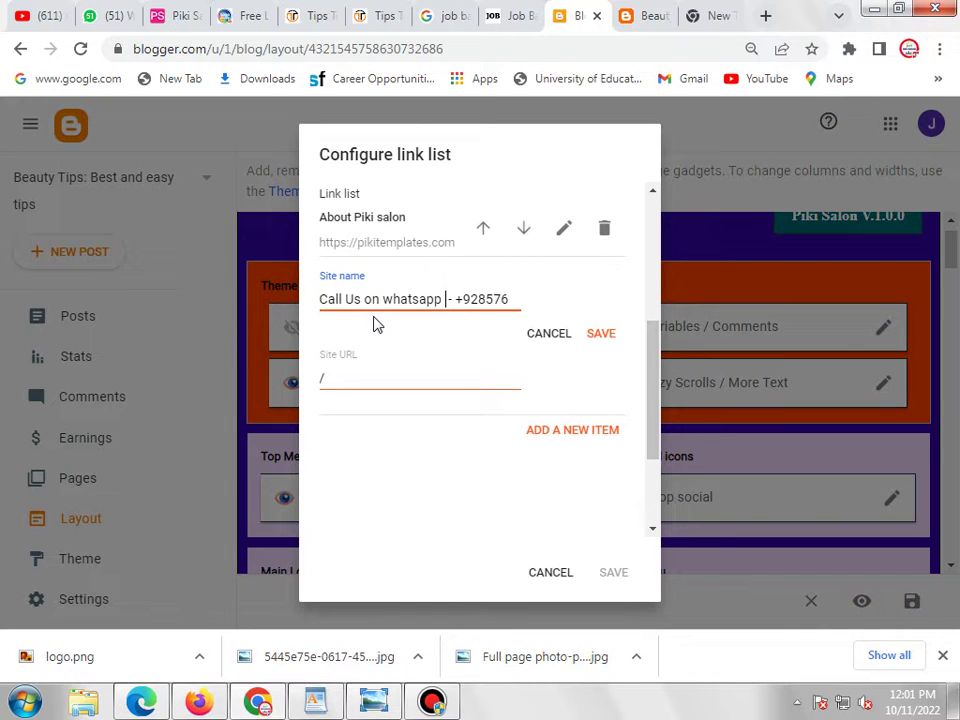
left_click(604, 334)
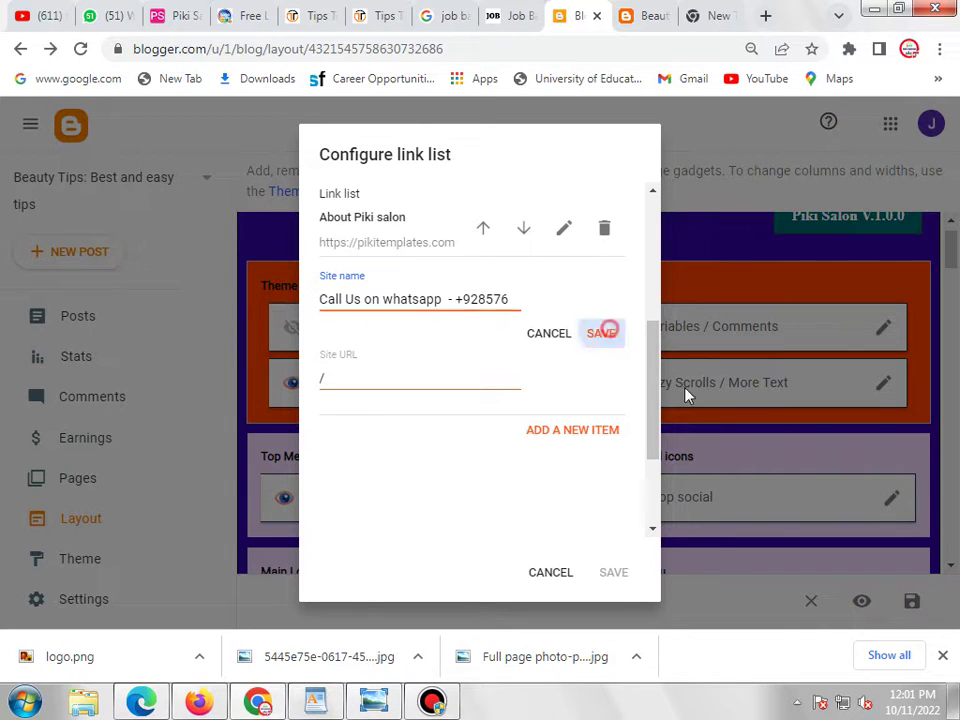
left_click(626, 570)
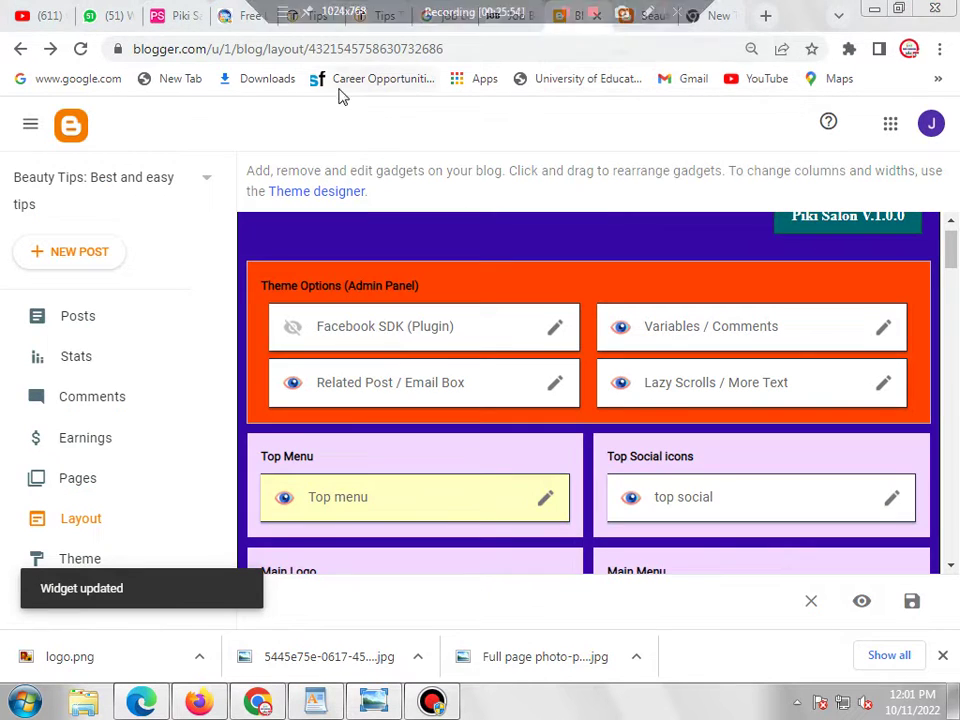
- Reload the live blog, check the links in its top bar, and return to the Blogger layout
left_click(640, 15)
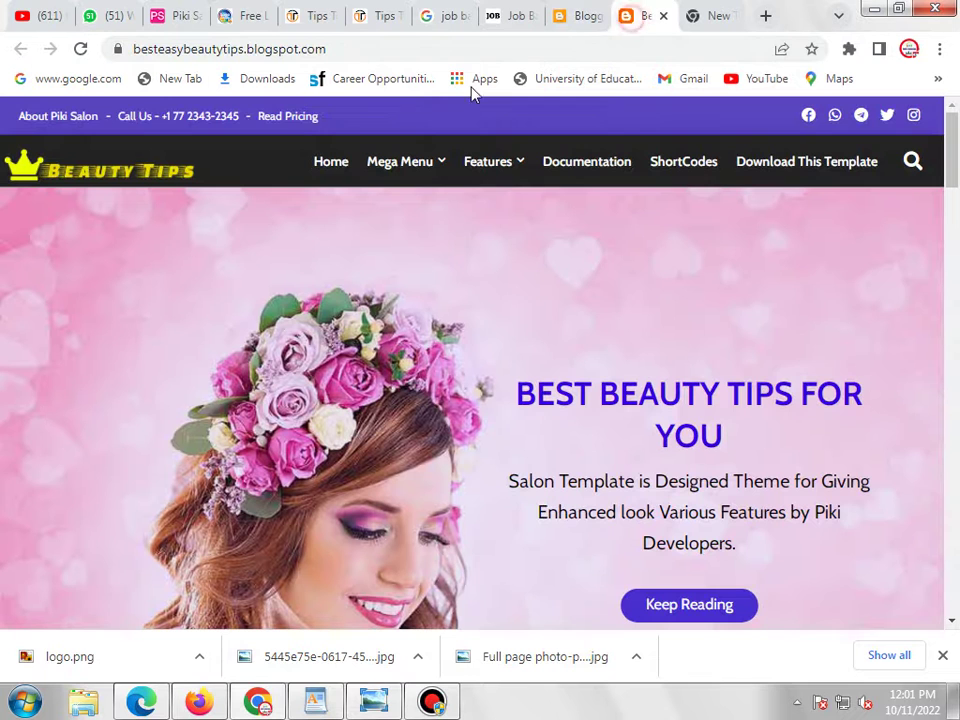
left_click(81, 48)
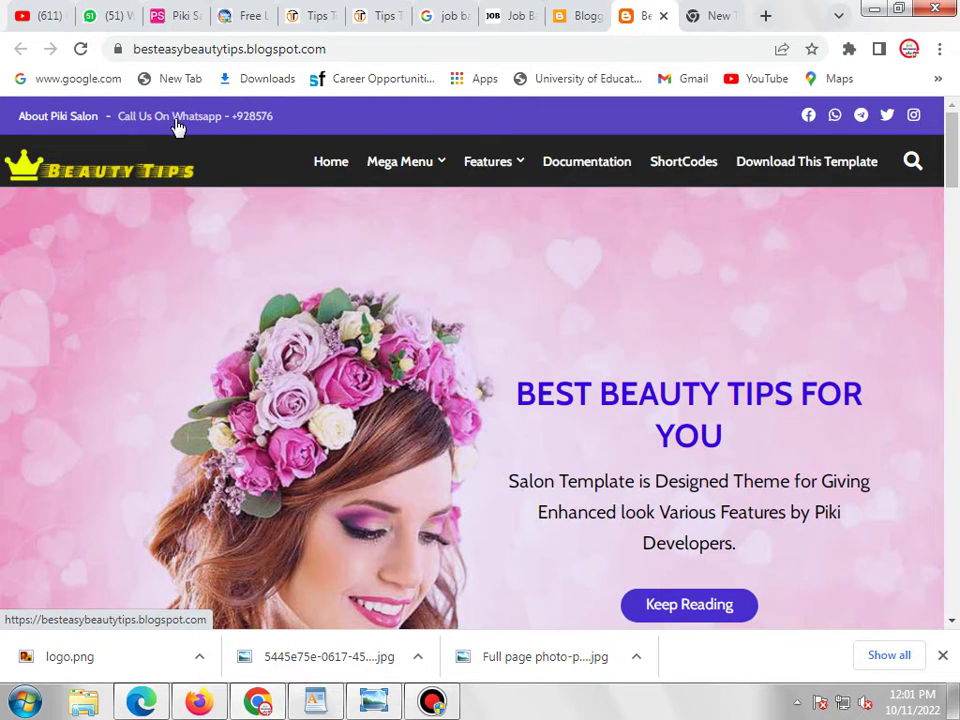
left_click(566, 16)
- Open the facebook item in the top social gadget and clear its site URL
scroll(800, 290, "down", 1)
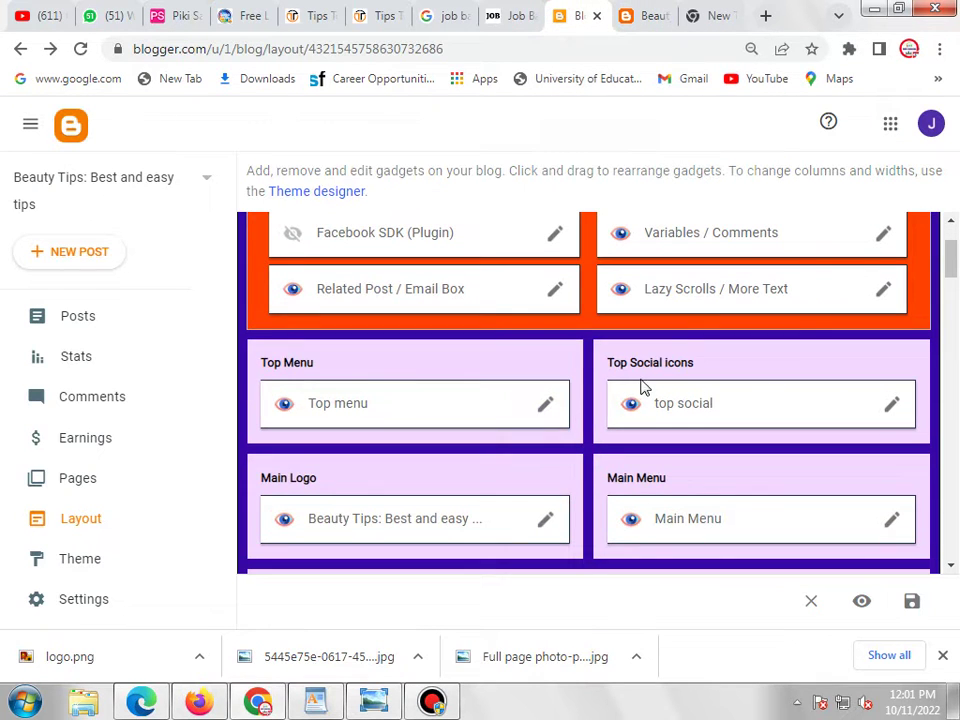
left_click(889, 402)
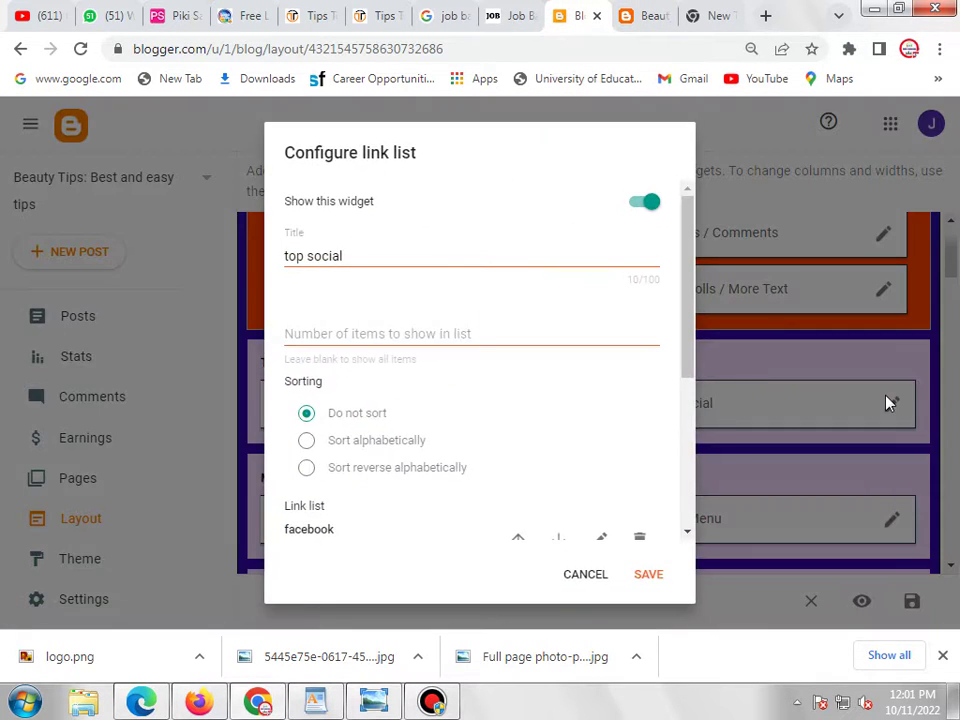
scroll(617, 375, "down", 3)
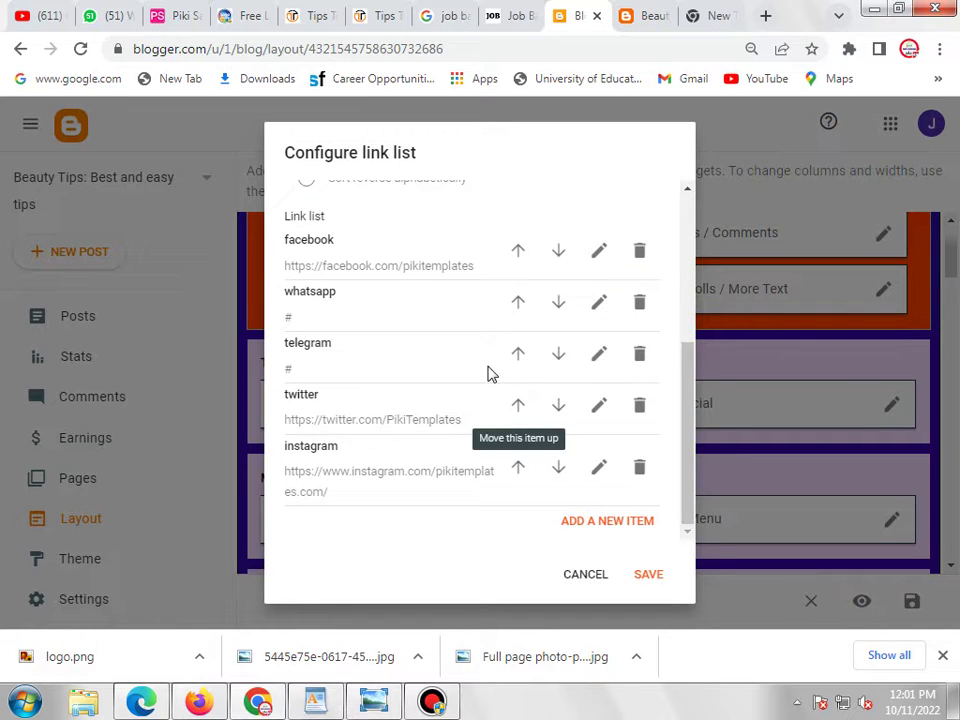
left_click(594, 252)
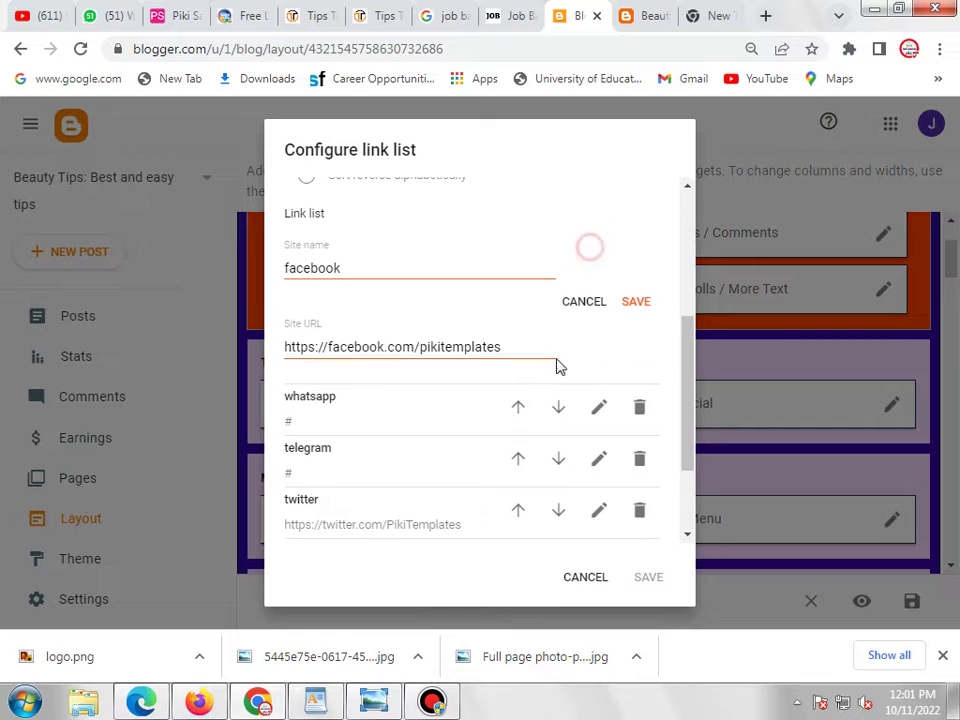
triple_click(397, 342)
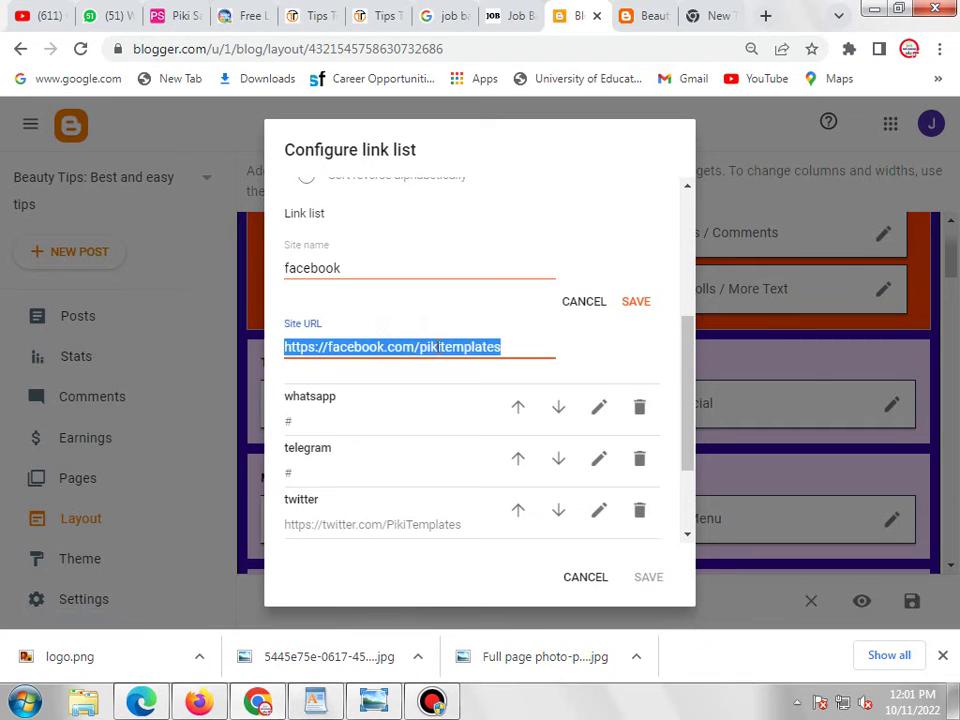
key("BackSpace")
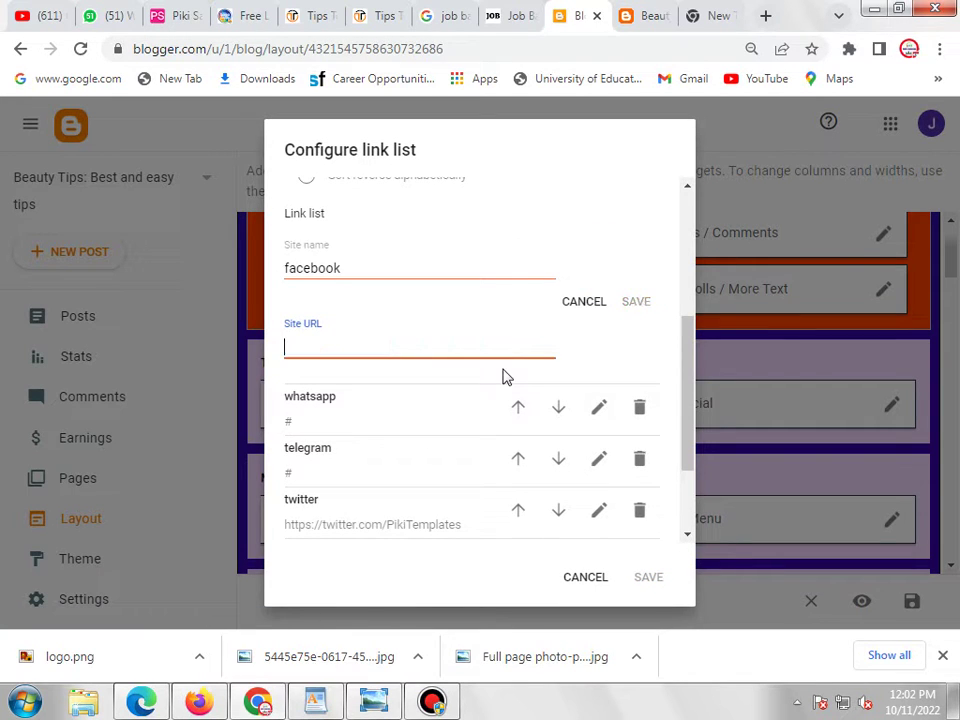
- Delete the telegram and twitter links from the top social link list, keeping whatsapp and instagram
left_click(585, 401)
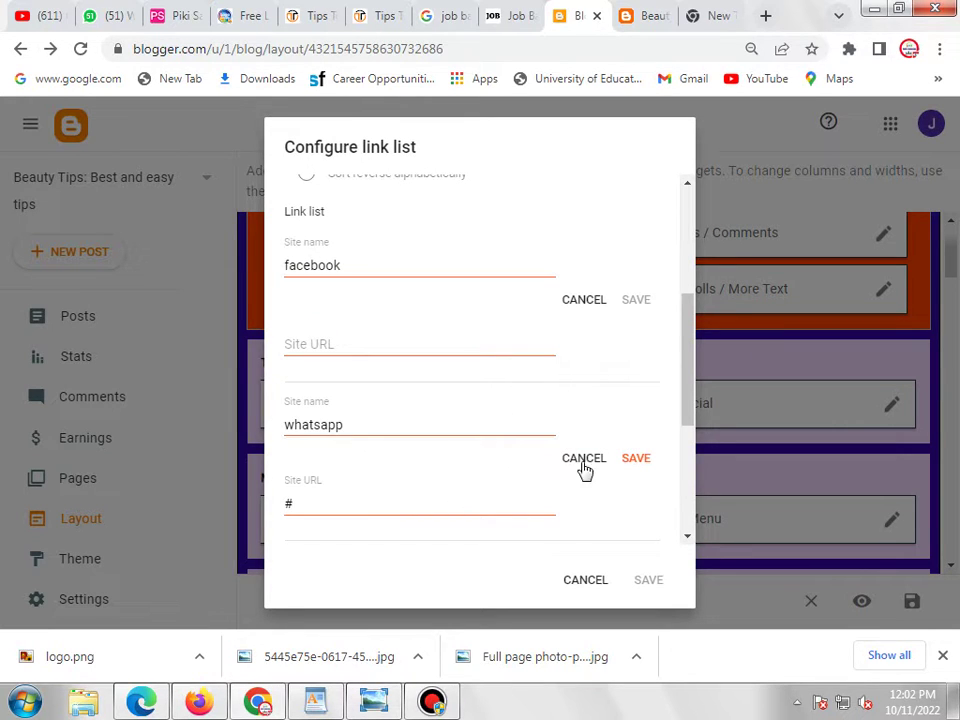
left_click(584, 458)
left_click(638, 461)
scroll(394, 463, "down", 3)
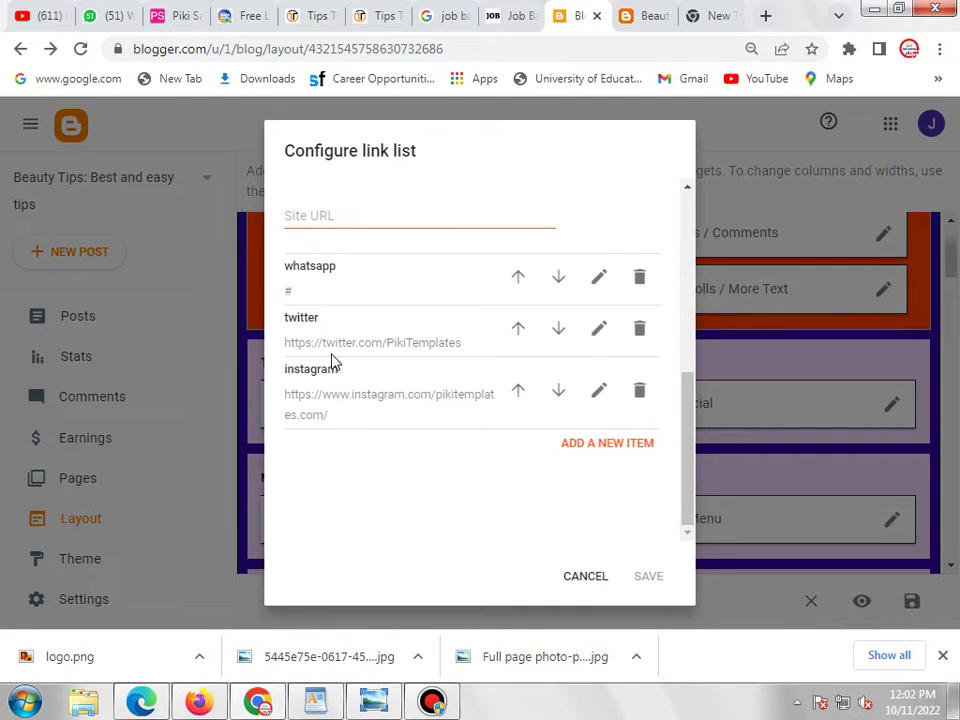
left_click(639, 332)
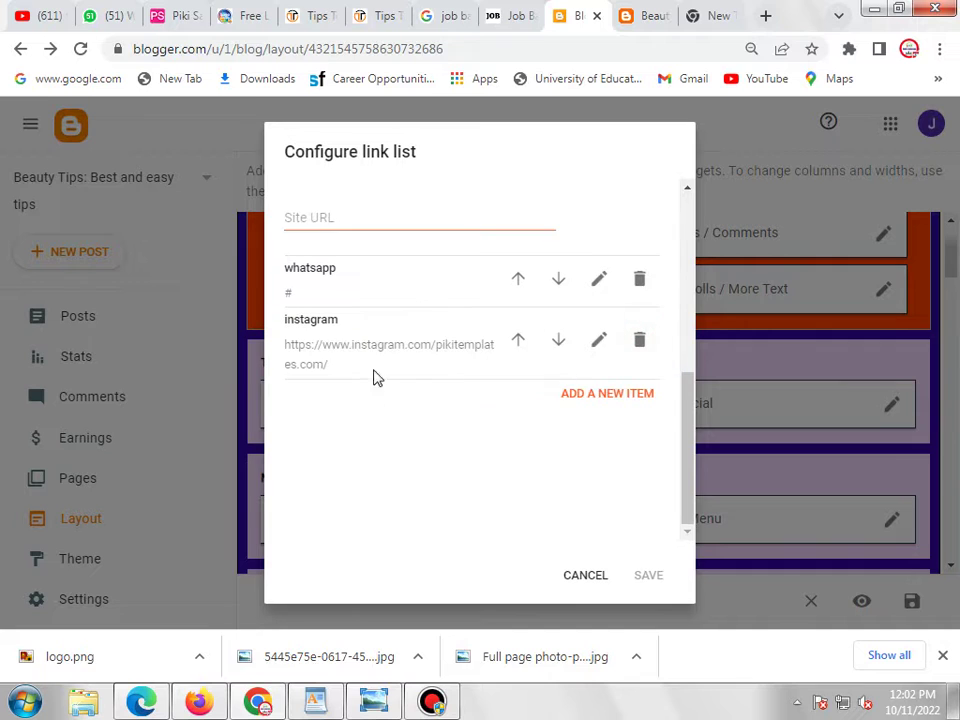
left_click(596, 343)
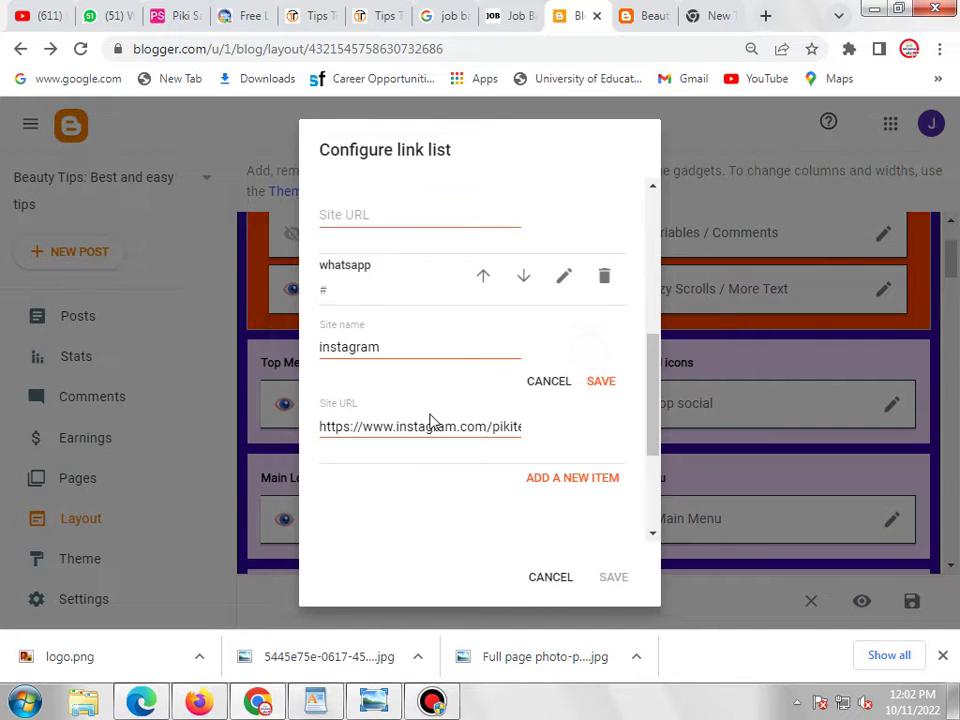
left_click(550, 380)
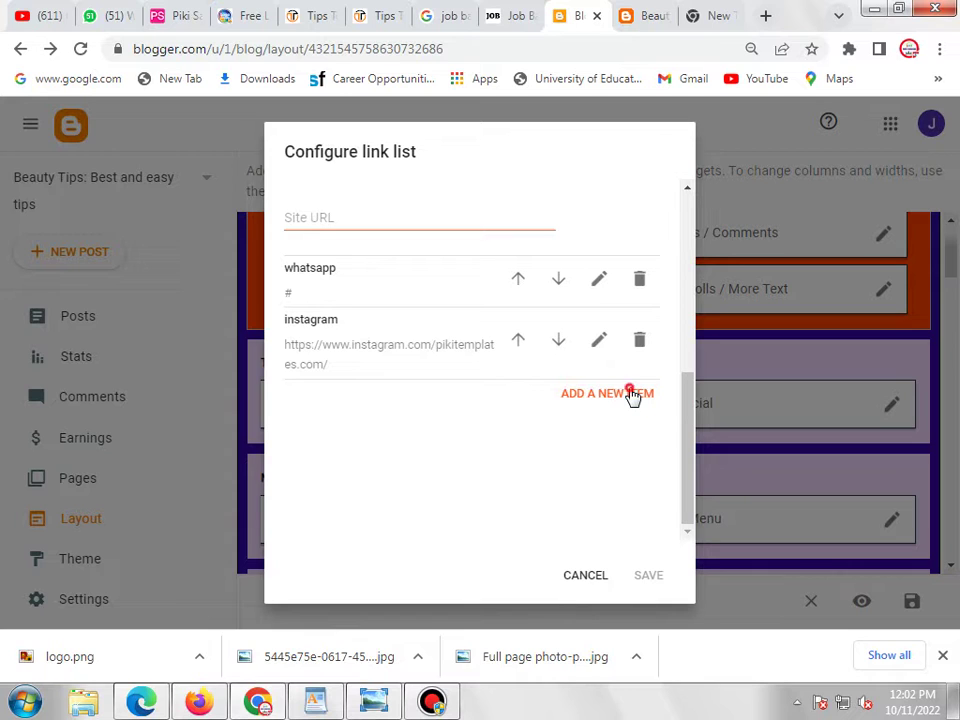
left_click(630, 394)
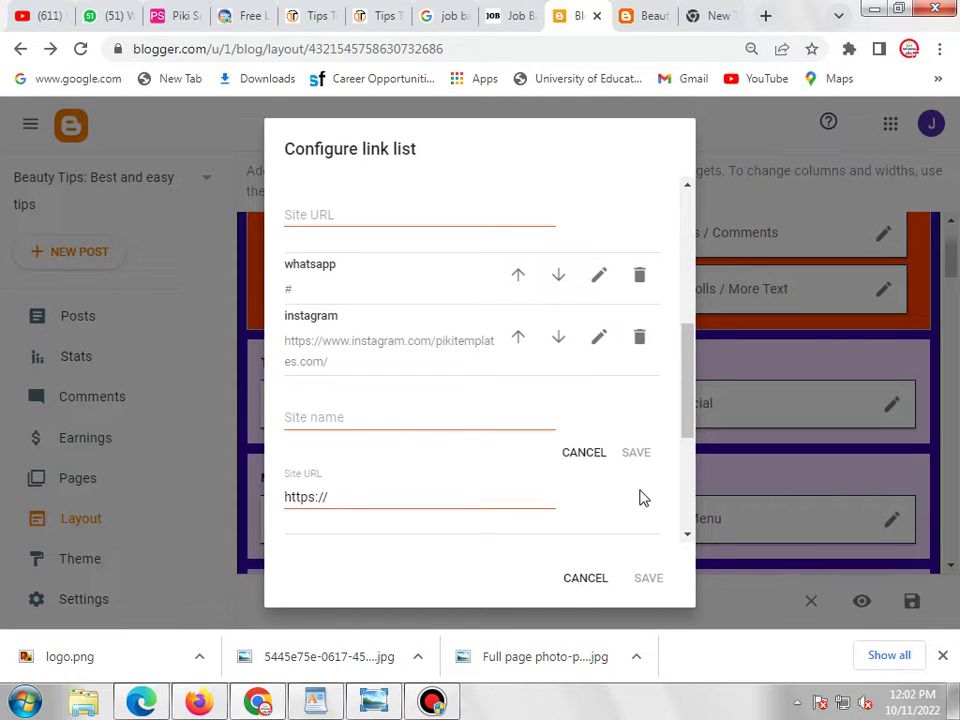
scroll(643, 498, "down", 3)
scroll(615, 409, "up", 2)
left_click(372, 333)
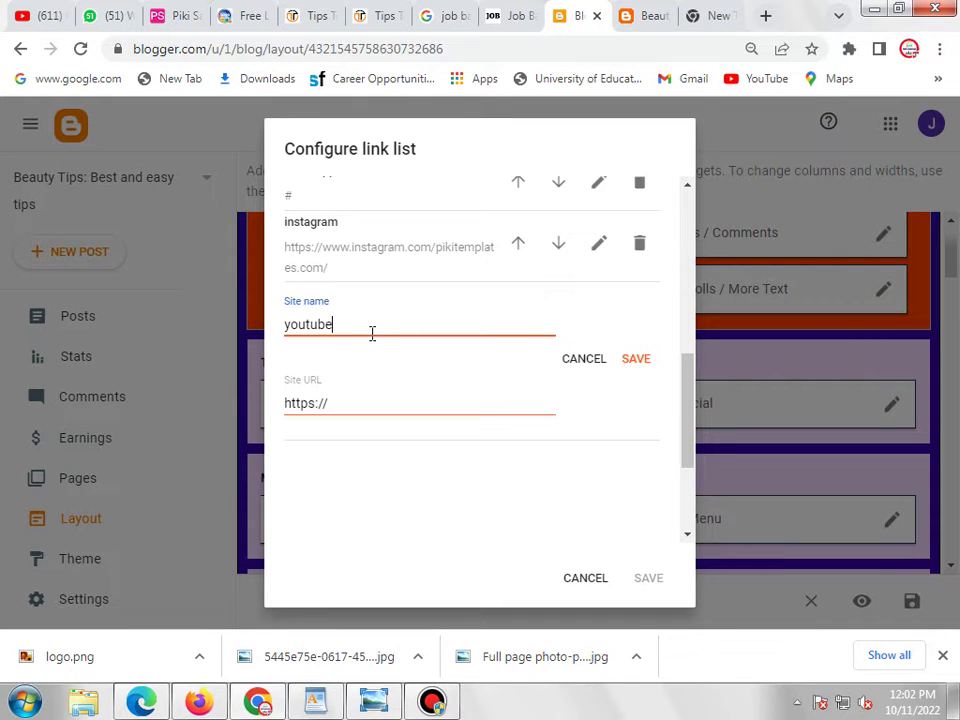
type("youtube")
left_click(638, 358)
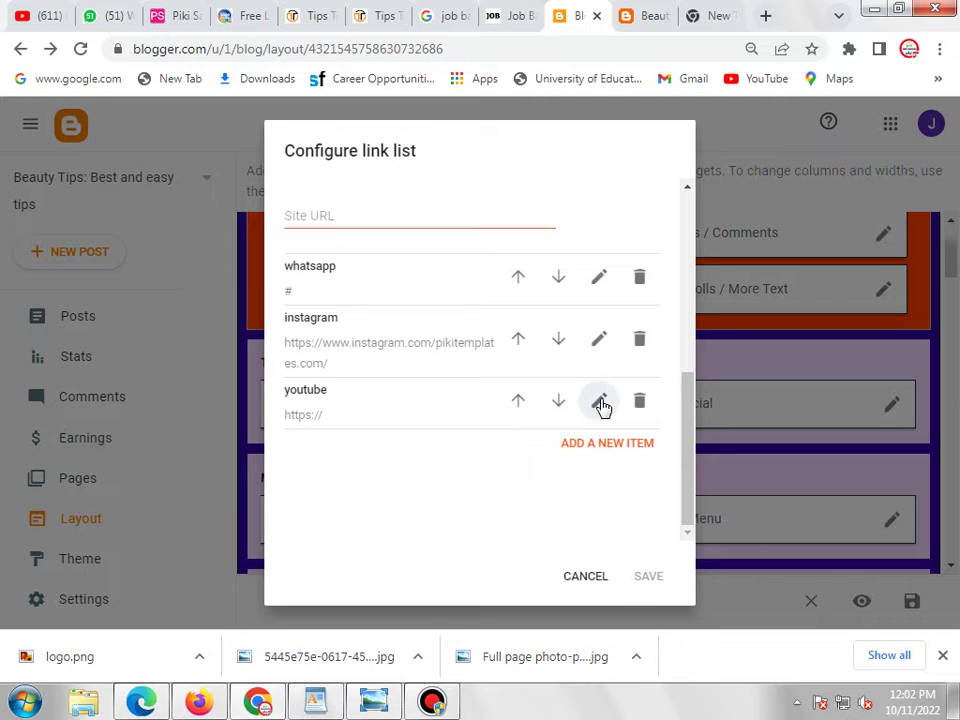
left_click(640, 401)
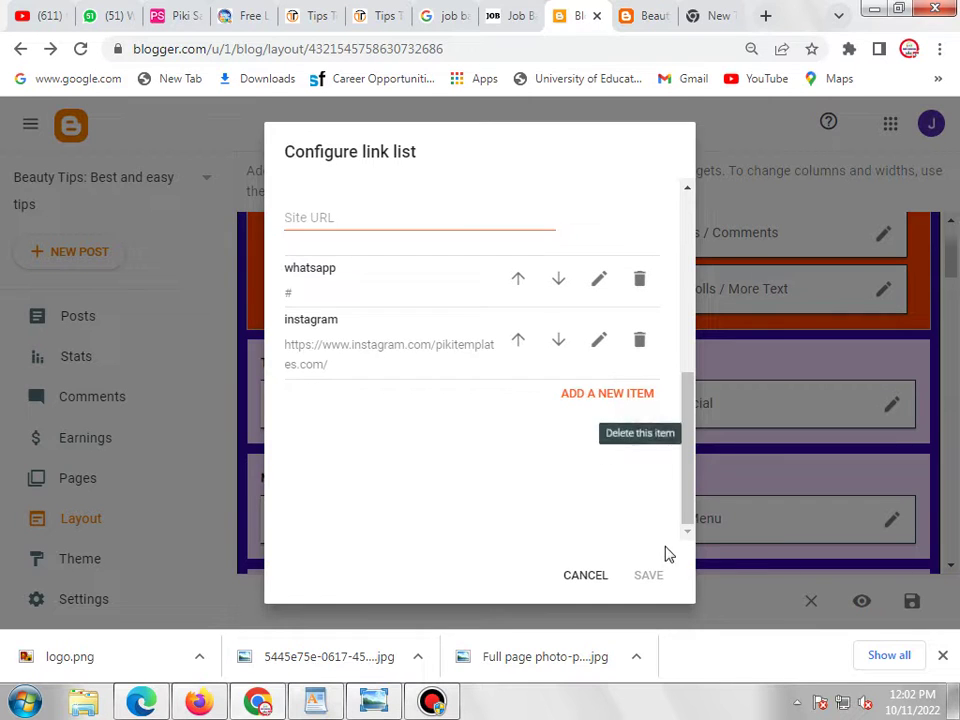
- Delete the instagram and whatsapp links from the top social list, and save the facebook link with site URL "/" and the gadget
left_click(641, 349)
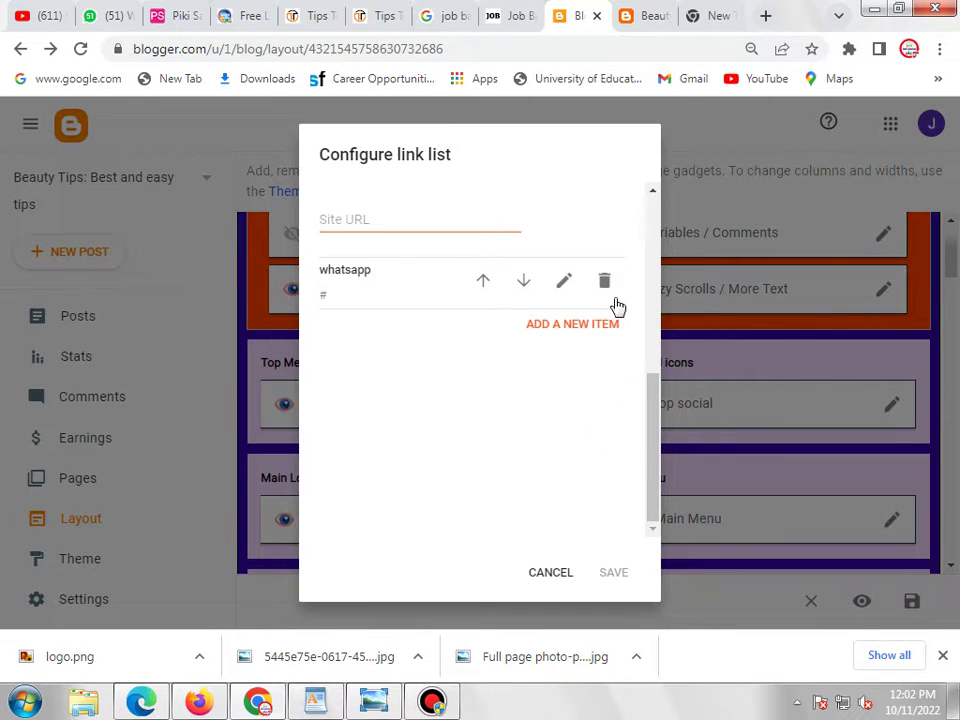
left_click(611, 292)
scroll(505, 394, "down", 2)
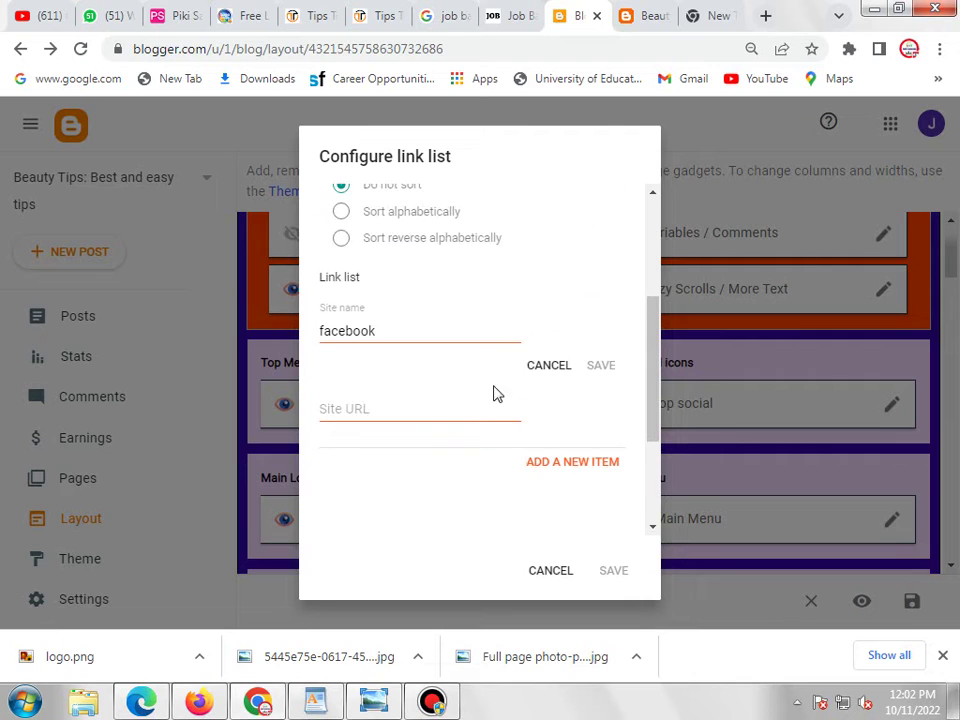
left_click(488, 412)
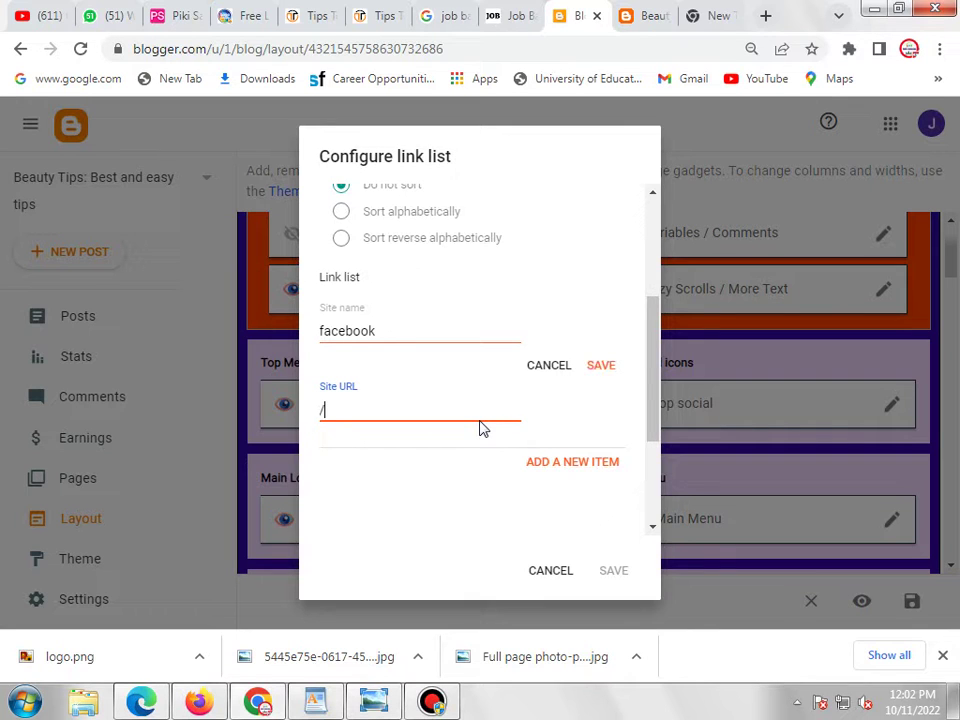
left_click(594, 463)
left_click(613, 367)
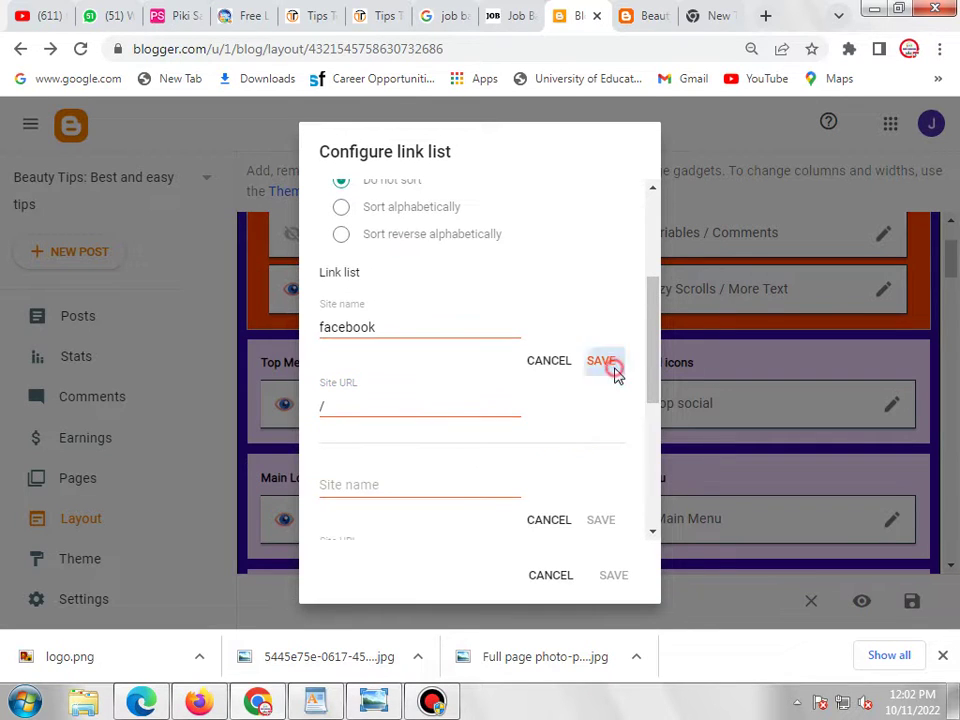
left_click(638, 565)
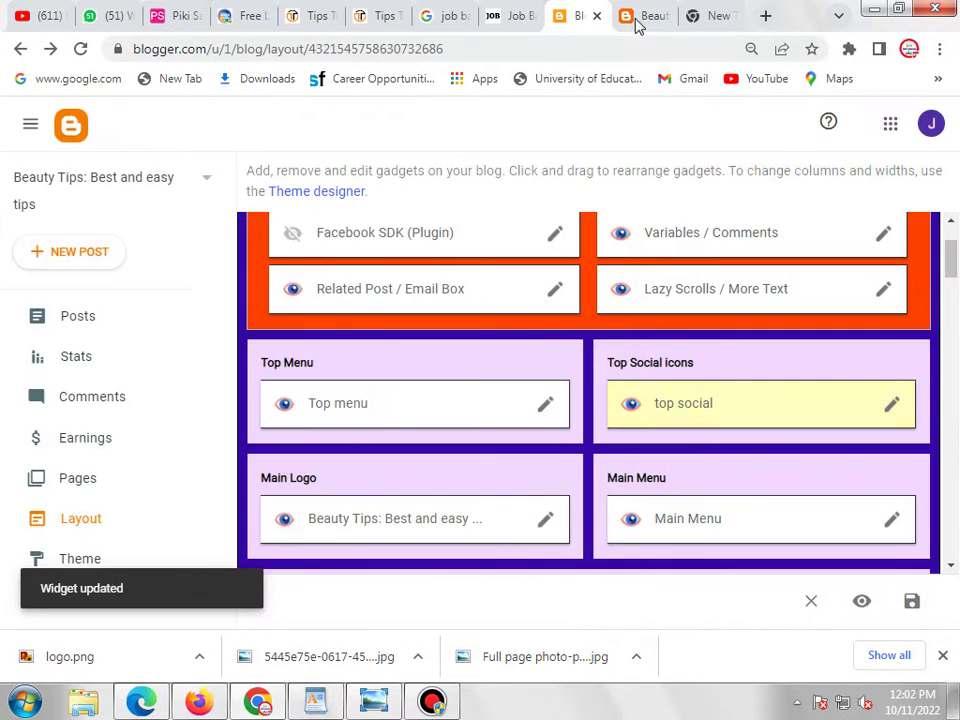
- Reload the live blog, check the social icons in its top bar, and return to the Blogger layout
left_click(636, 18)
left_click(80, 48)
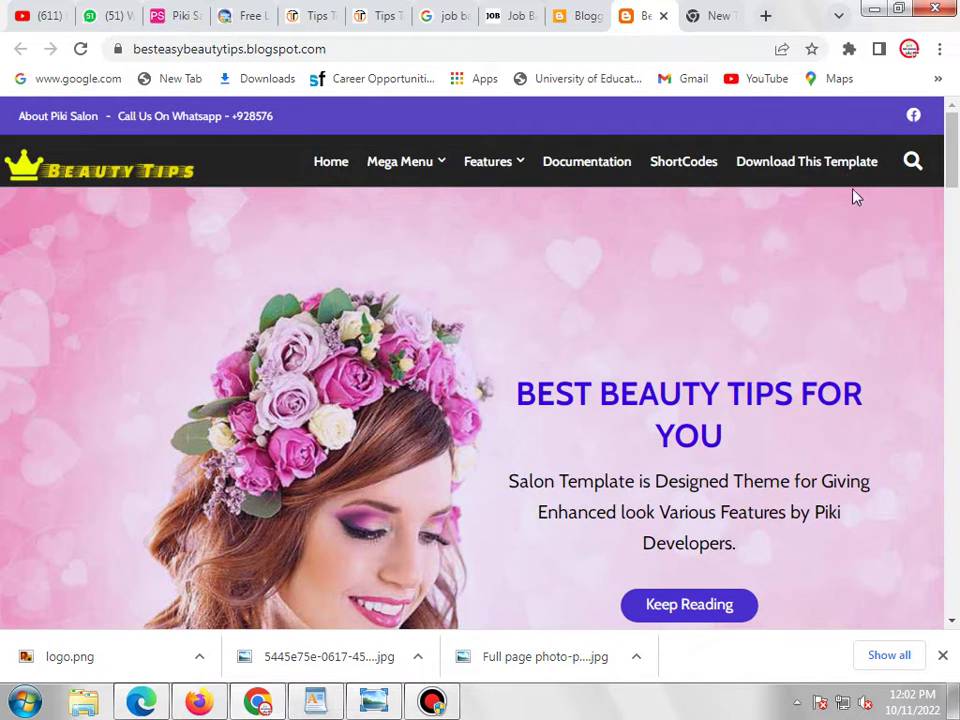
left_click(575, 15)
left_click(422, 708)
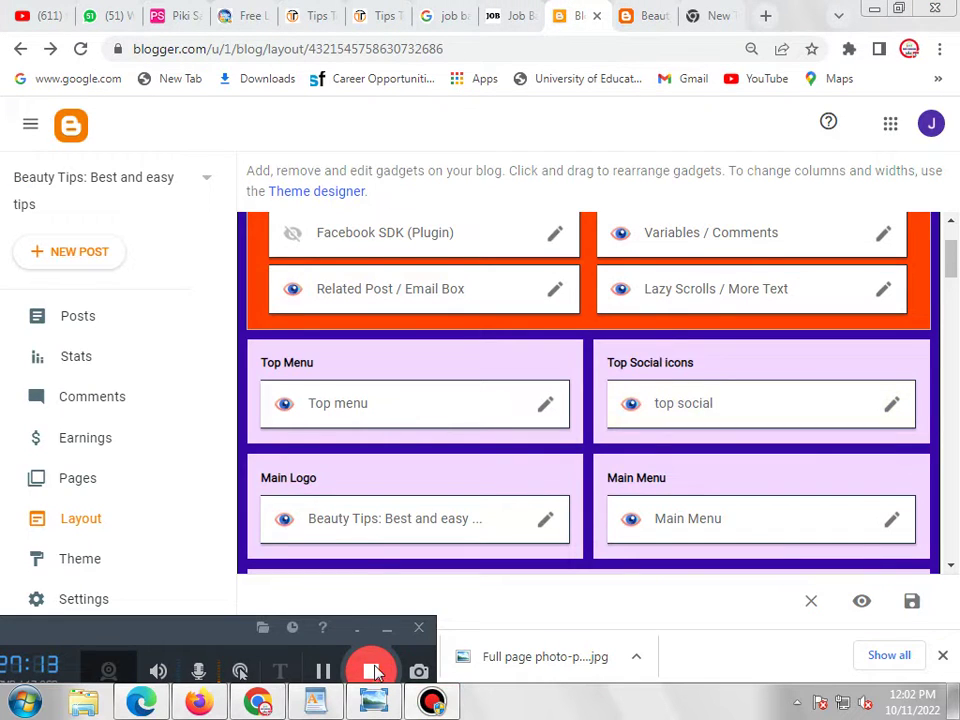
left_click(381, 628)
- Open the Main Menu gadget and delete every link in its list except Home
scroll(538, 399, "down", 2)
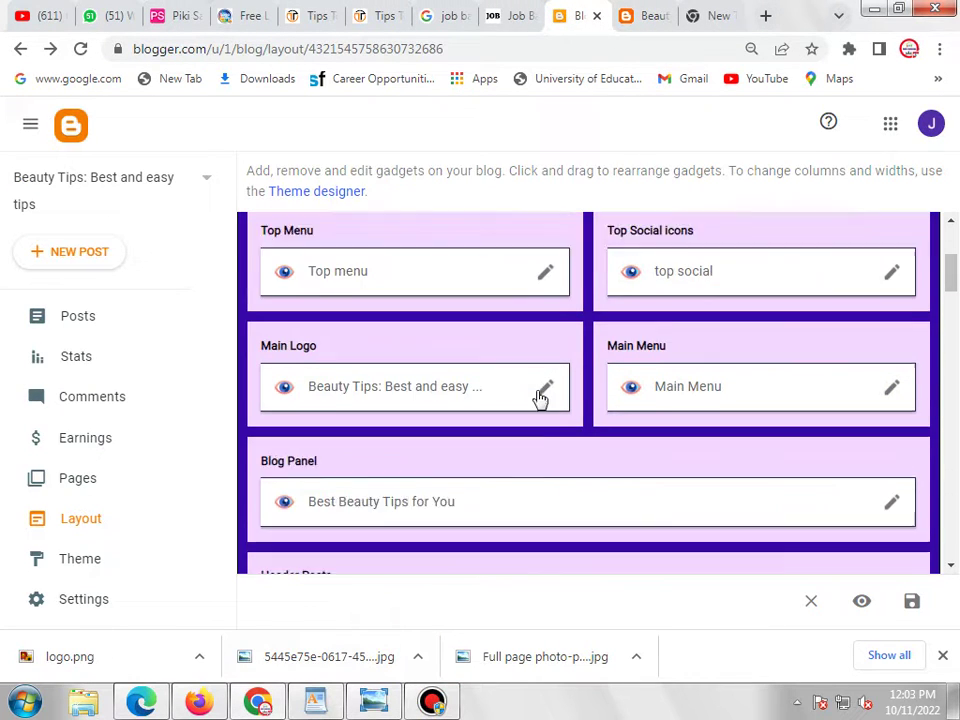
left_click(891, 334)
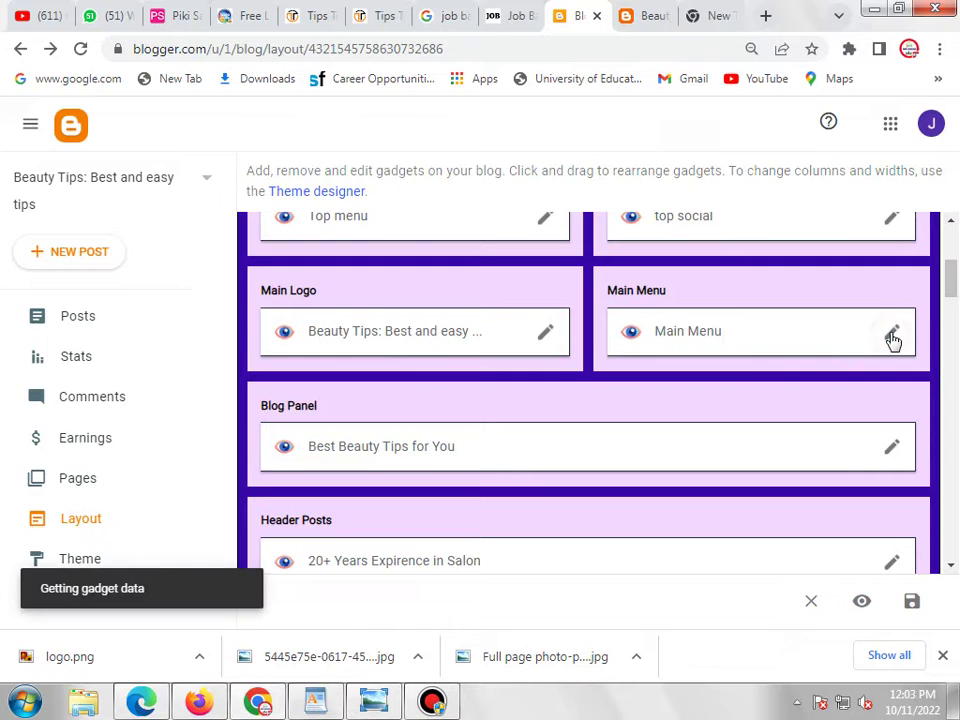
scroll(505, 412, "down", 10)
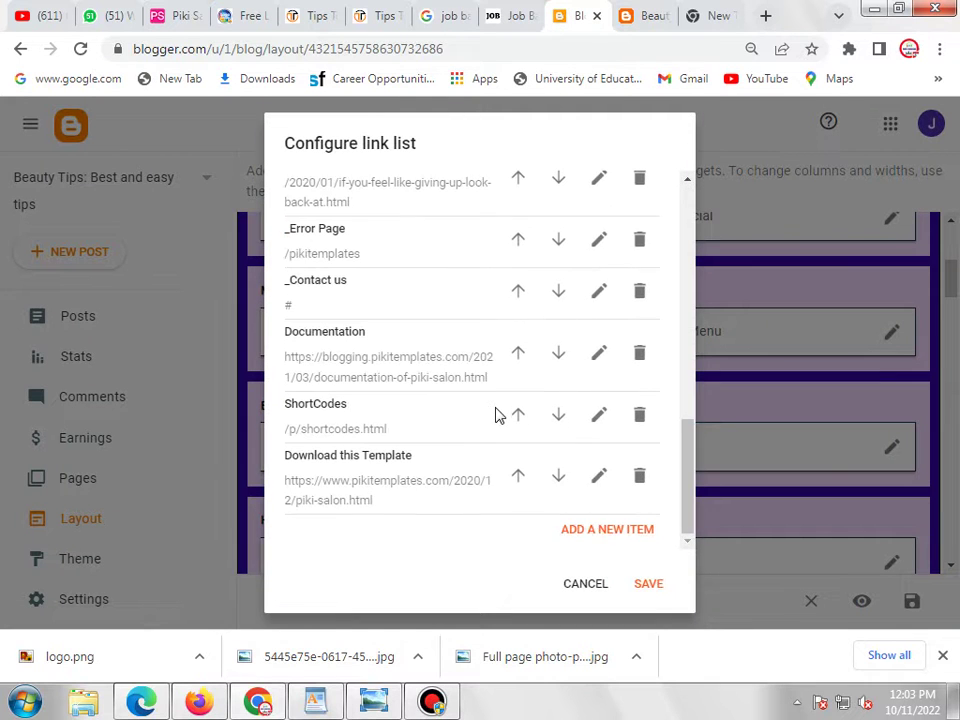
left_click(641, 479)
left_click(641, 479)
left_click(641, 479)
left_click(641, 479)
left_click(641, 478)
left_click(641, 479)
left_click(641, 479)
left_click(641, 477)
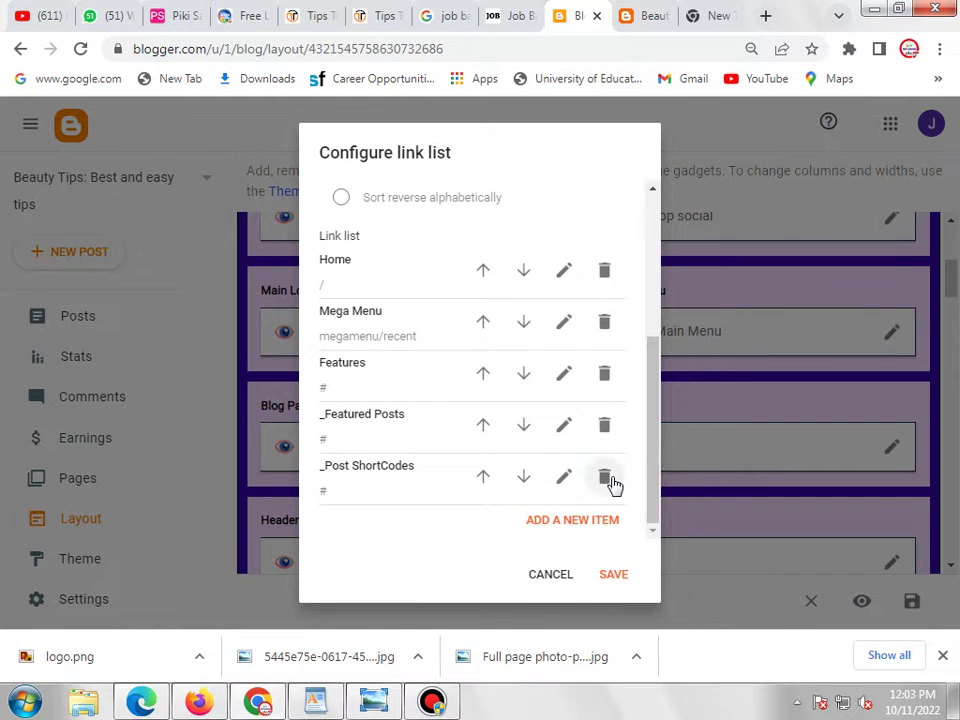
left_click(606, 475)
left_click(606, 473)
left_click(606, 471)
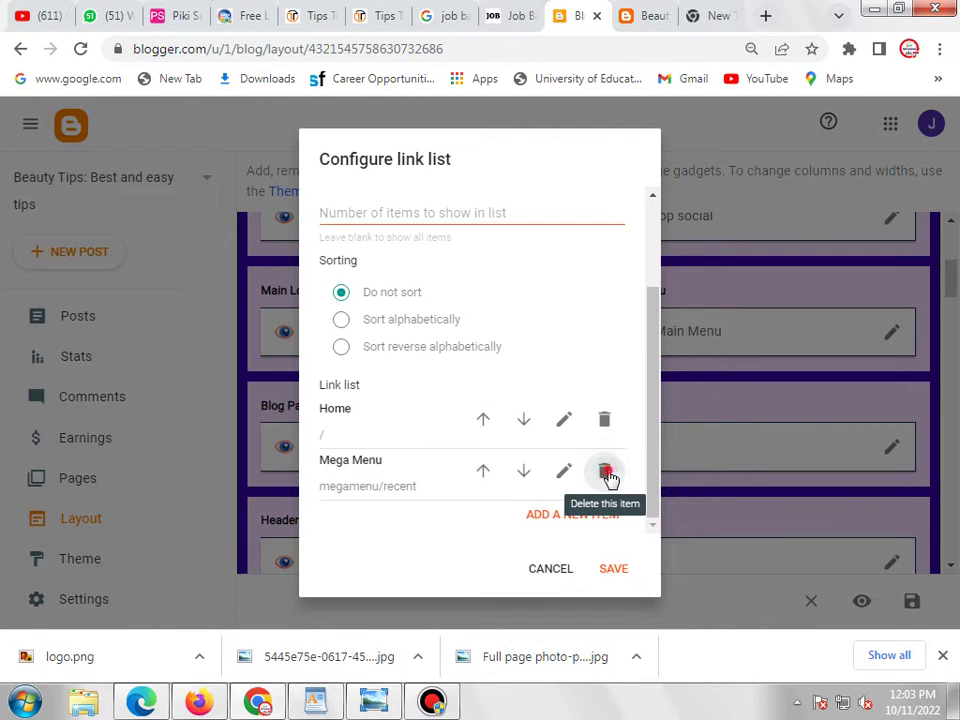
left_click(606, 469)
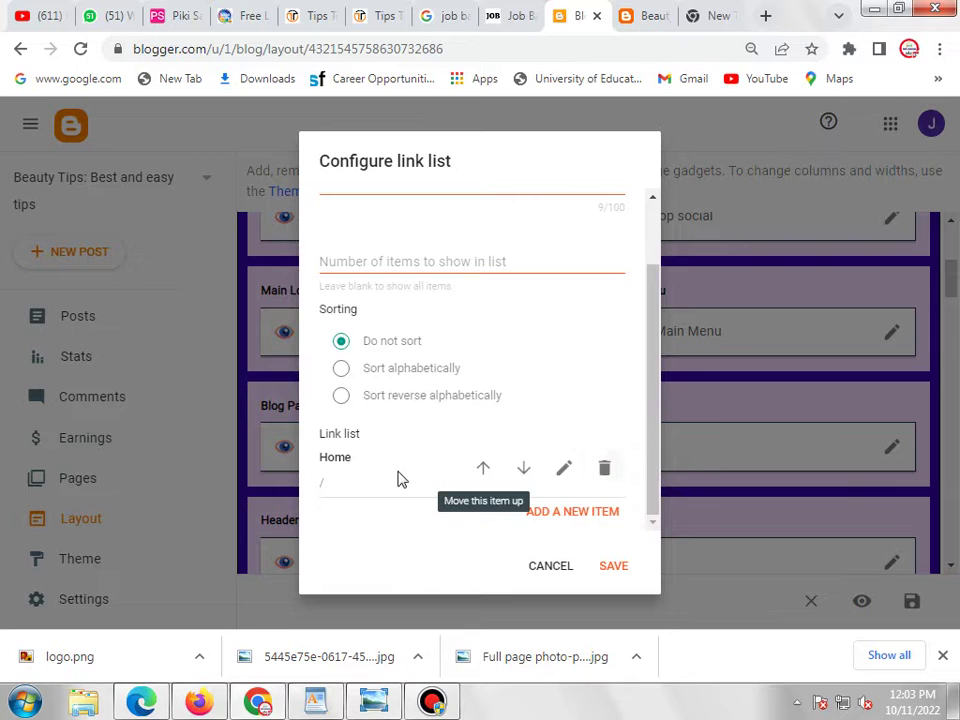
- Start a new item in the Main Menu link list
left_click(572, 515)
scroll(521, 473, "down", 3)
left_click(401, 253)
- Look at the live blog's main menu and the YouTube channel's video list, and return to the link list
left_click(648, 15)
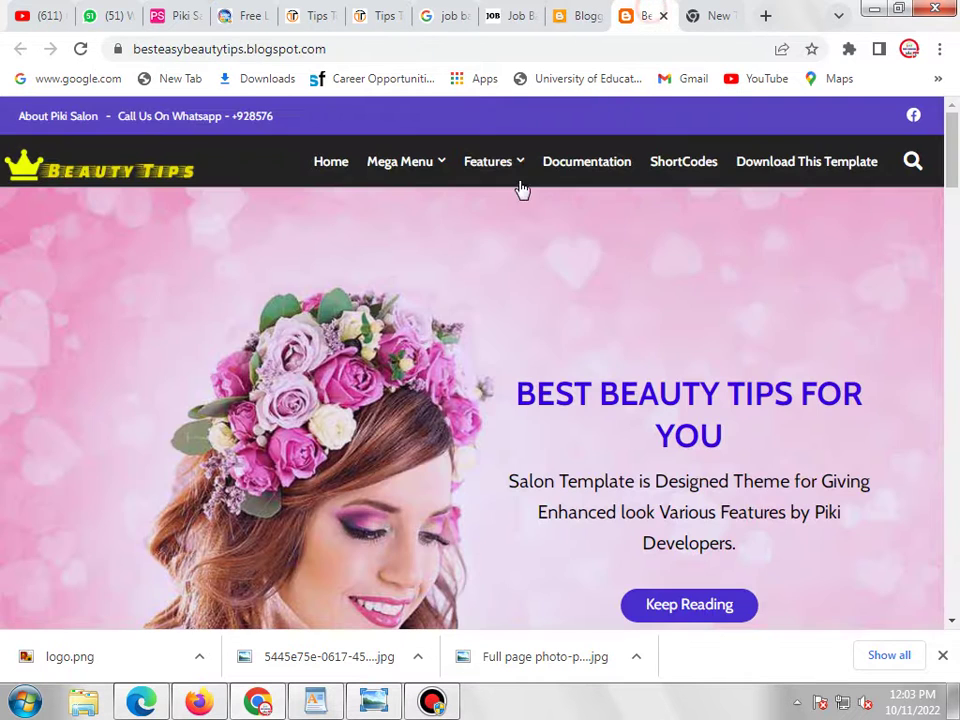
left_click(578, 15)
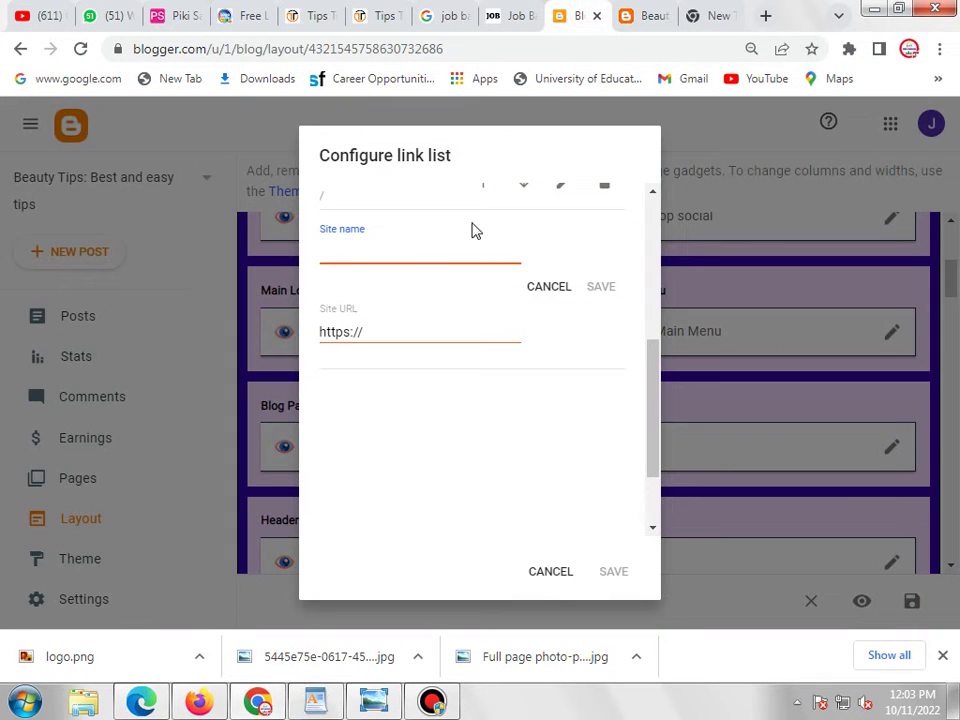
left_click(32, 12)
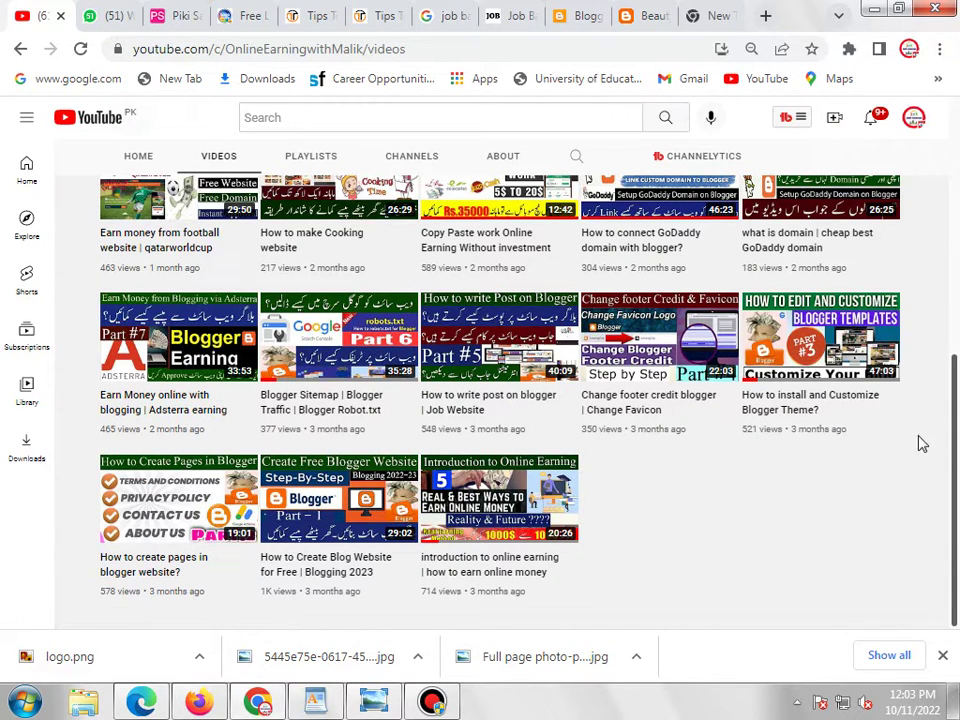
left_click(643, 12)
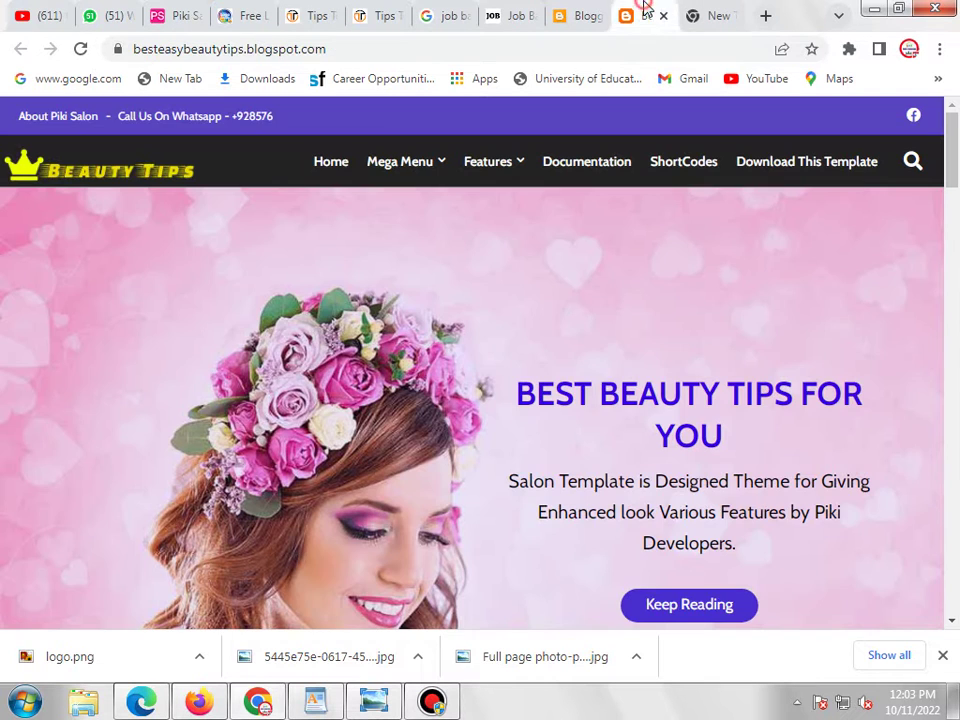
left_click(574, 24)
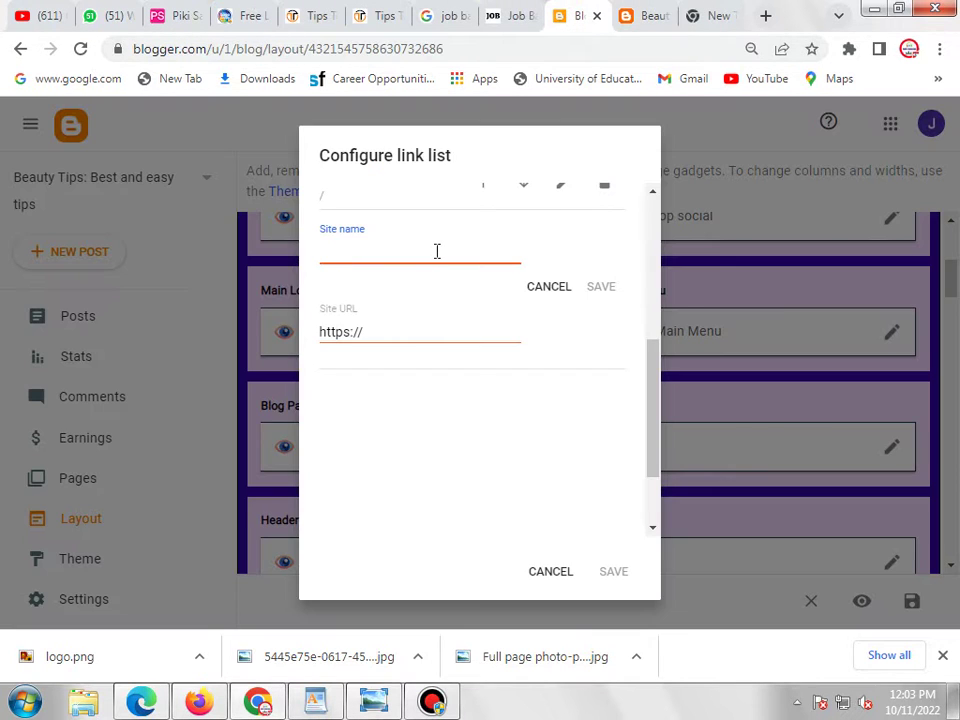
mouse_move(397, 645)
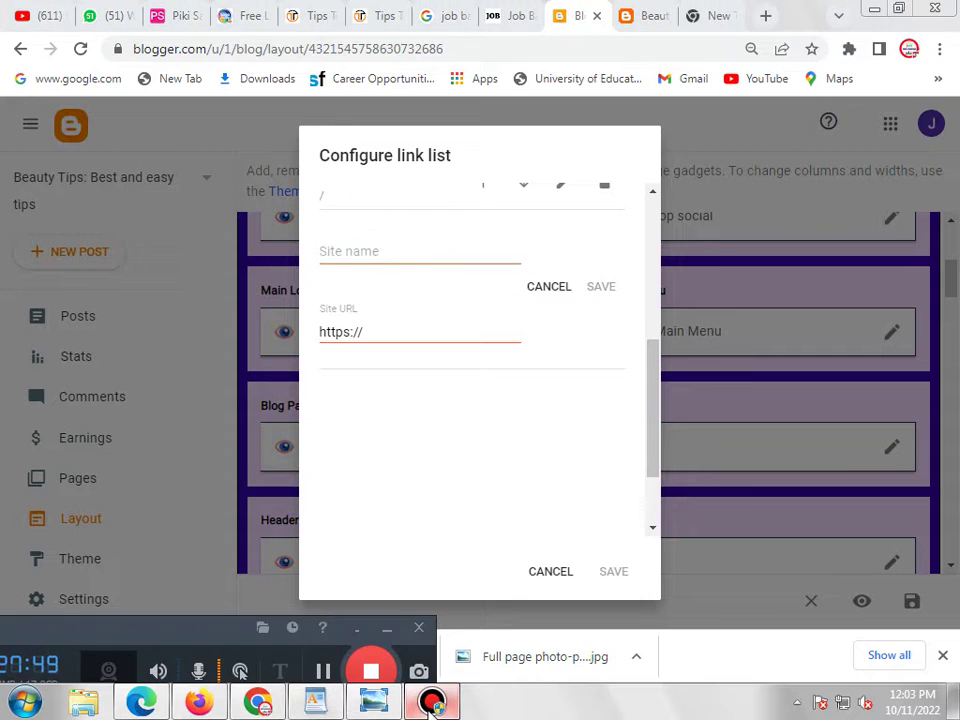
- Name the new Main Menu link "Beauty Tips" and save the item
left_click(437, 243)
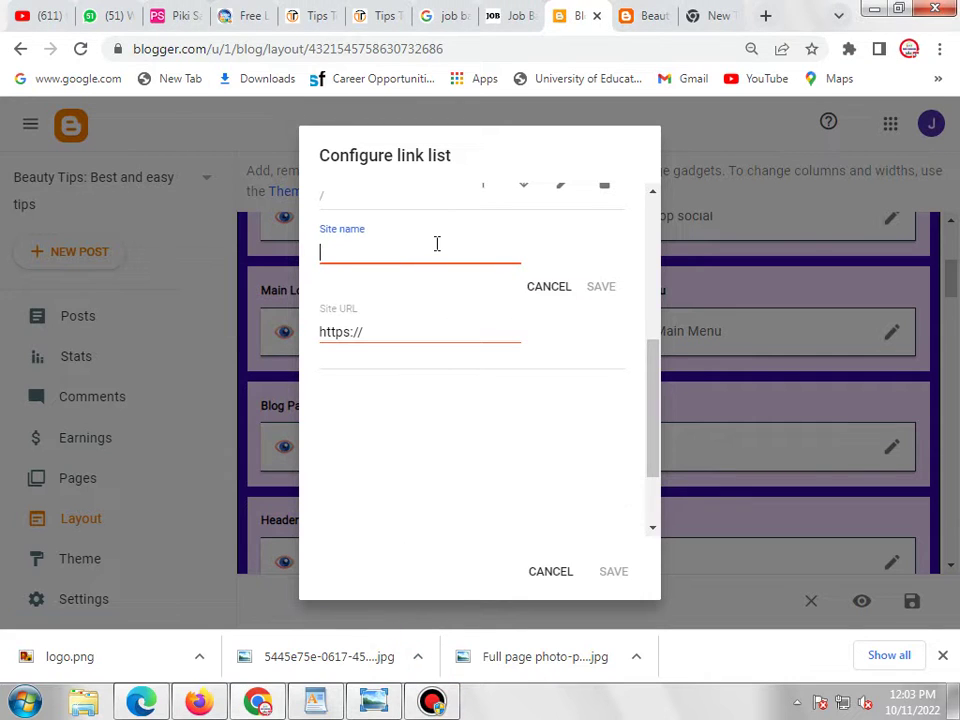
type("Beauty Tips")
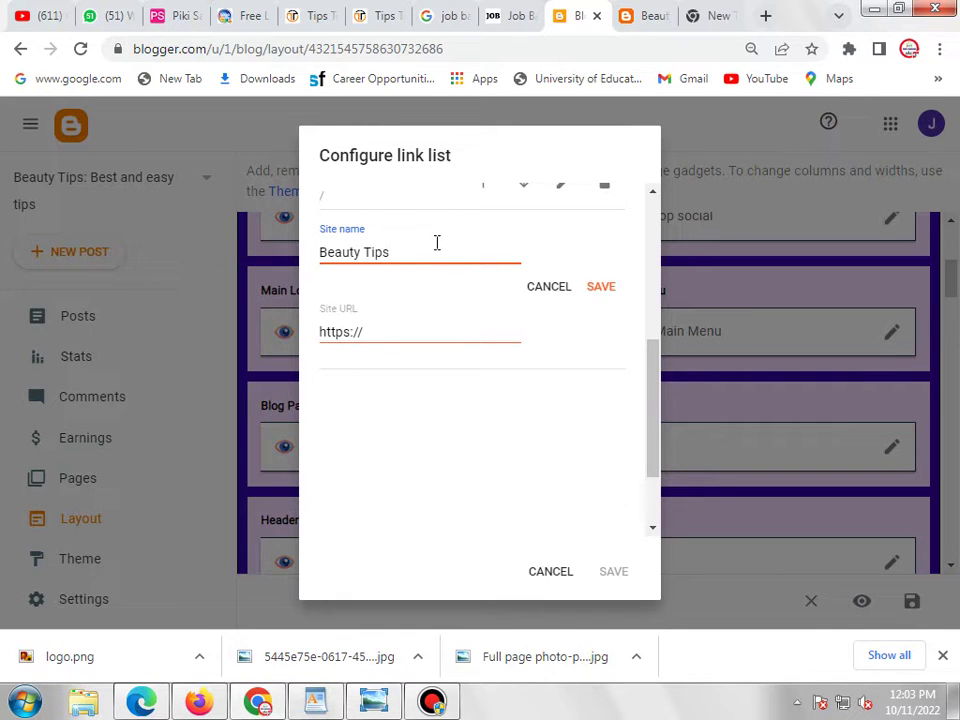
left_click(598, 287)
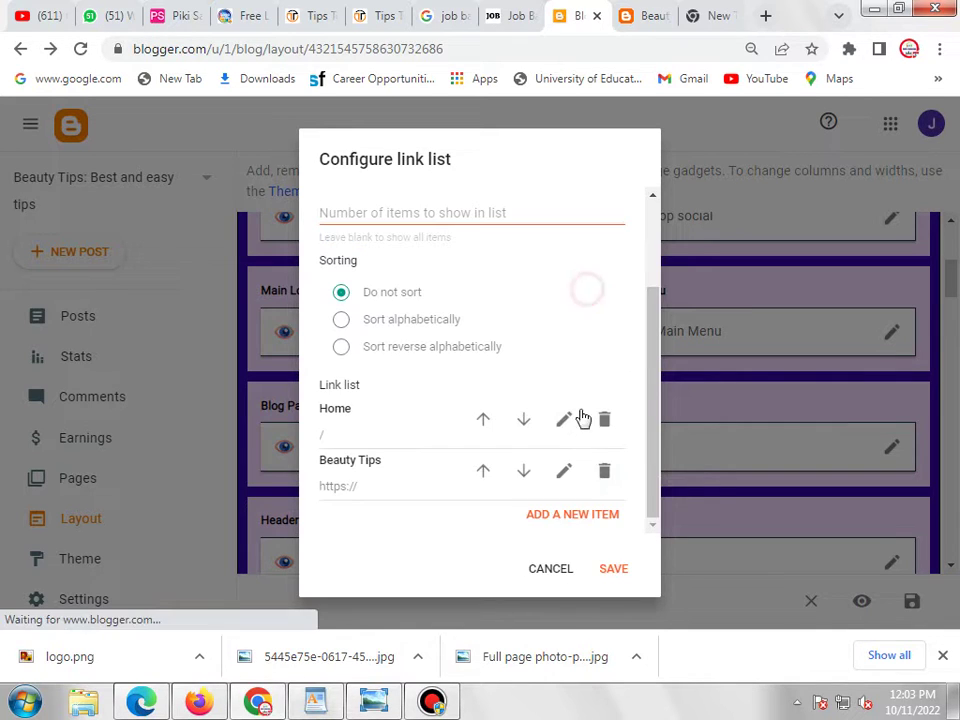
- Add a Main Menu link named "Product", keeping the default site URL, and save the item
left_click(585, 520)
left_click(420, 436)
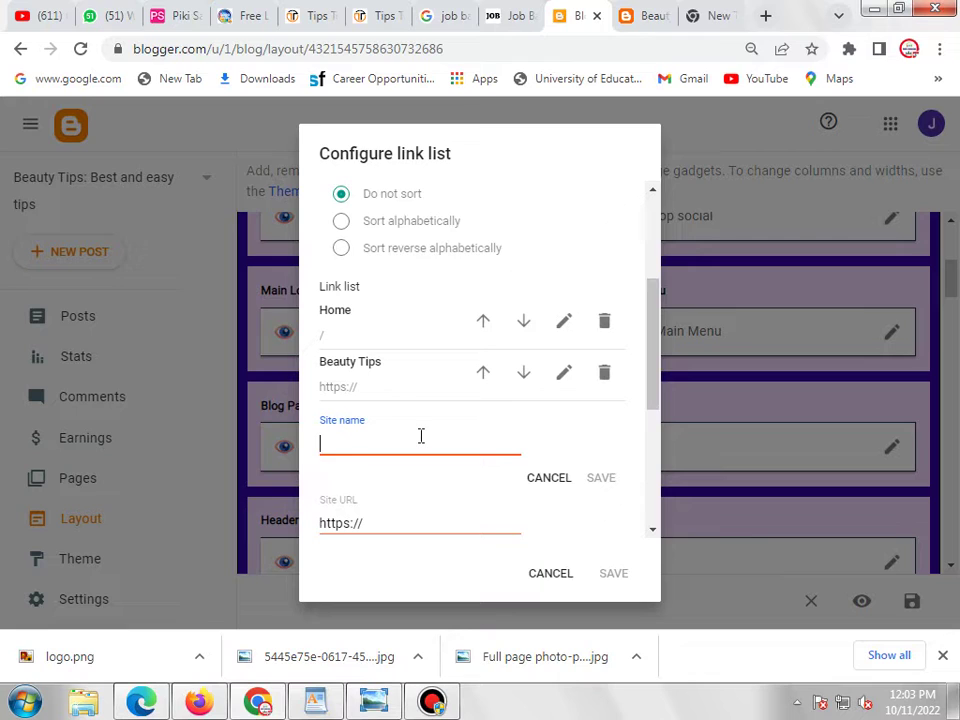
type("P")
left_click(601, 478)
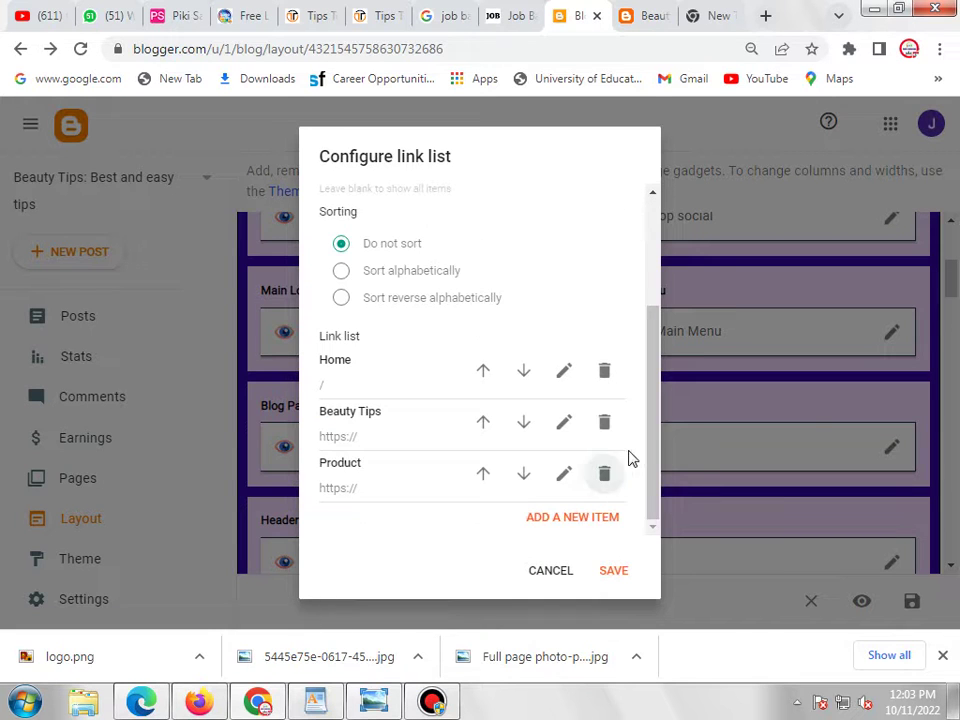
- Add a Main Menu link named "Home remedies" with the default site URL and save the item
left_click(610, 516)
left_click(399, 258)
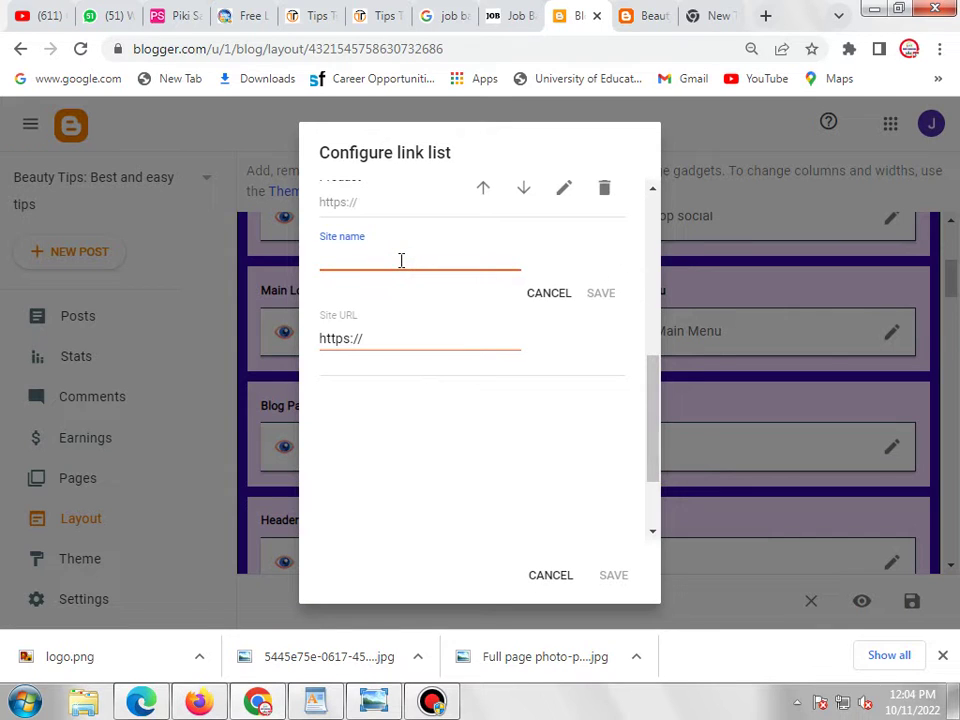
type("Home remedies")
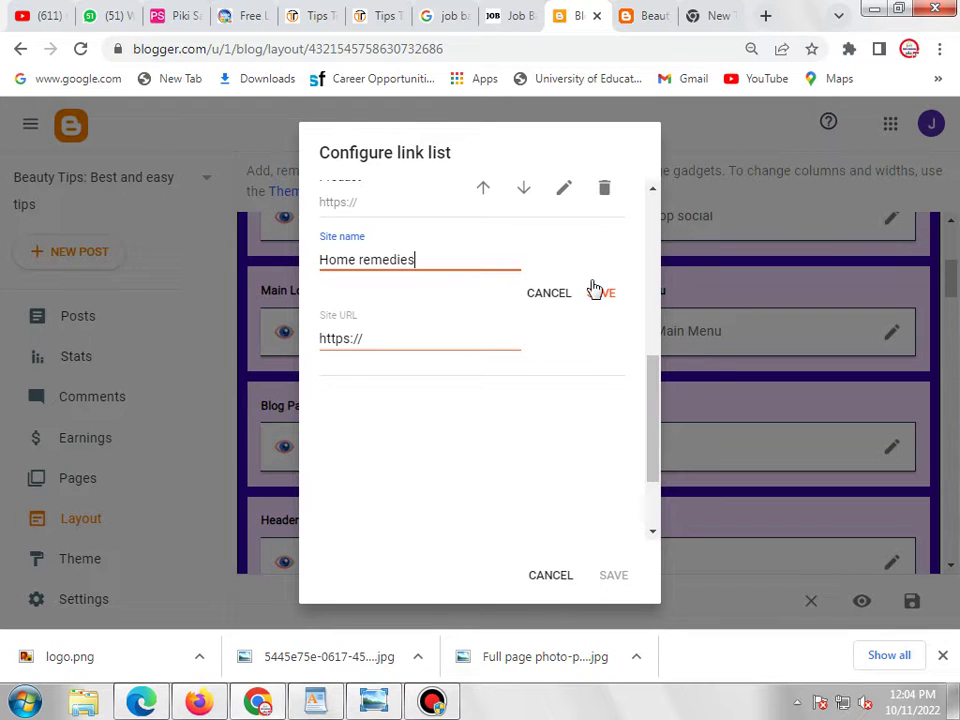
left_click(597, 291)
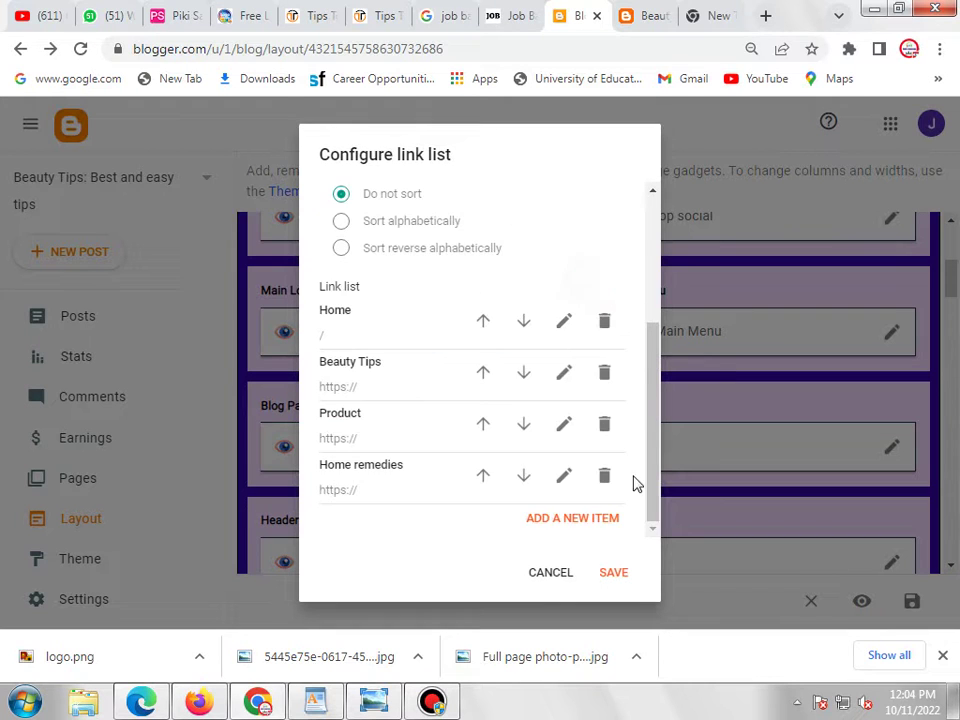
- Add a Main Menu link named "Fitness" with the default site URL, and save the item and the gadget
left_click(608, 518)
scroll(438, 467, "down", 2)
left_click(386, 353)
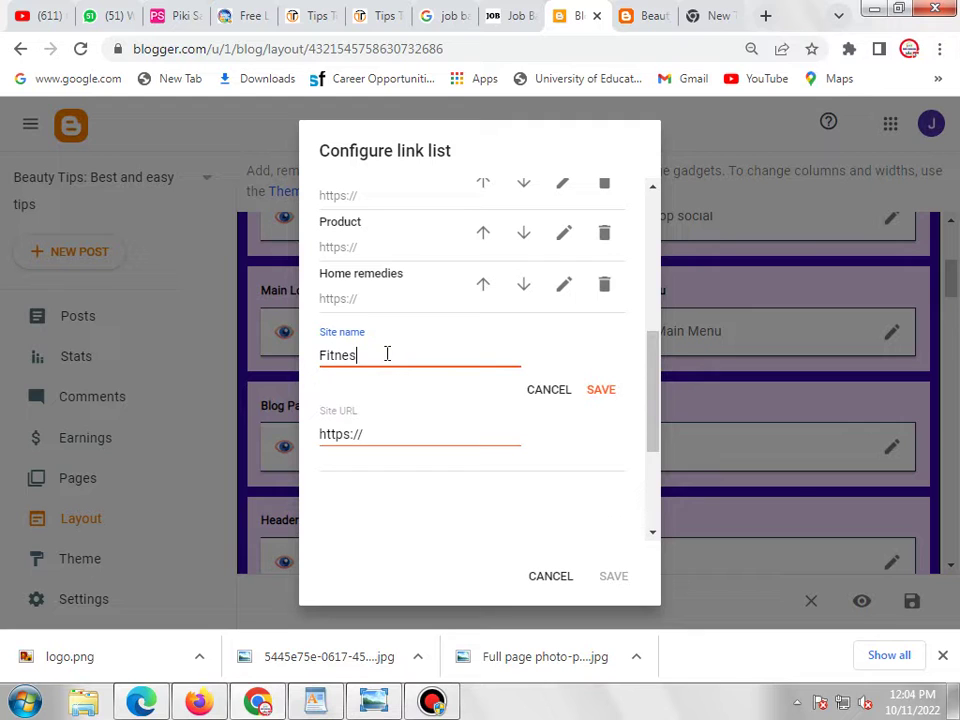
left_click(601, 389)
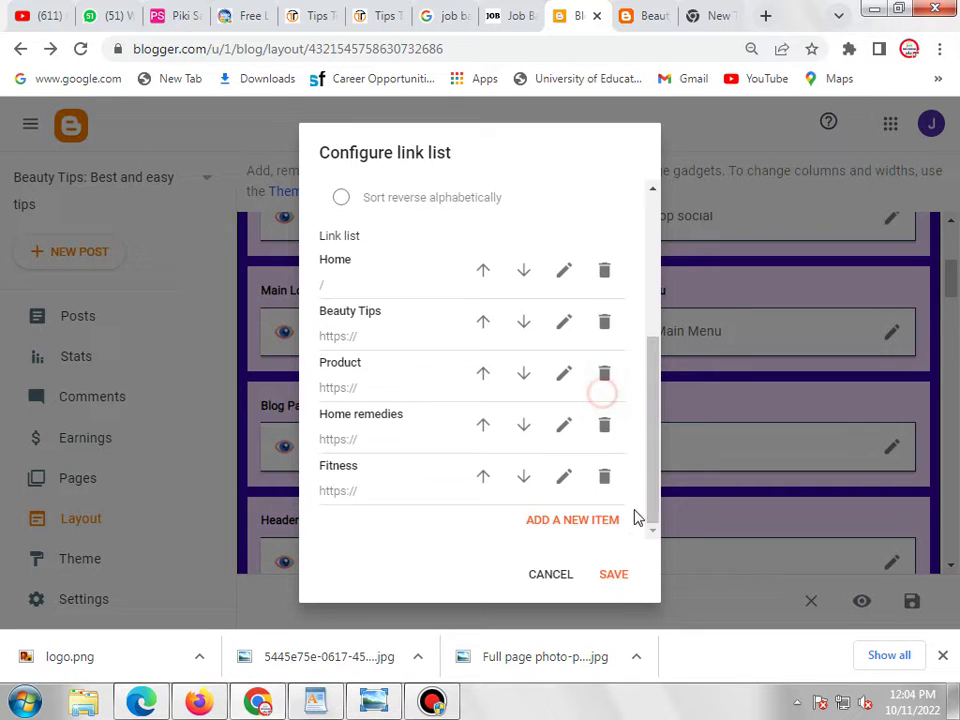
left_click(613, 575)
- Reload the live blog homepage to check the edited Main Menu links in the header
mouse_move(432, 703)
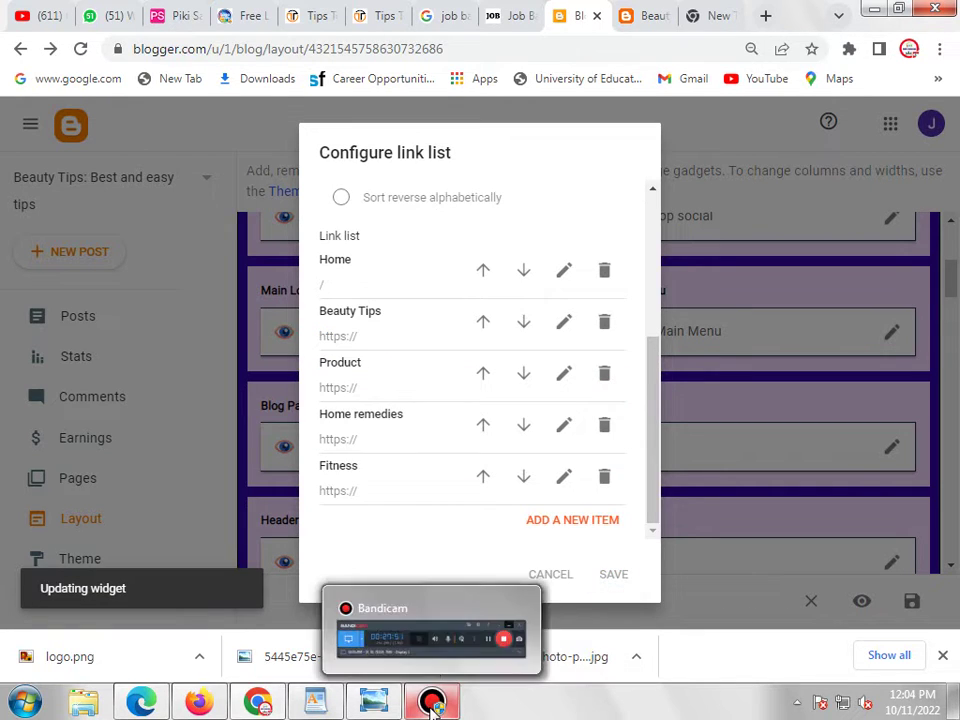
left_click(340, 680)
key("ctrl+Tab")
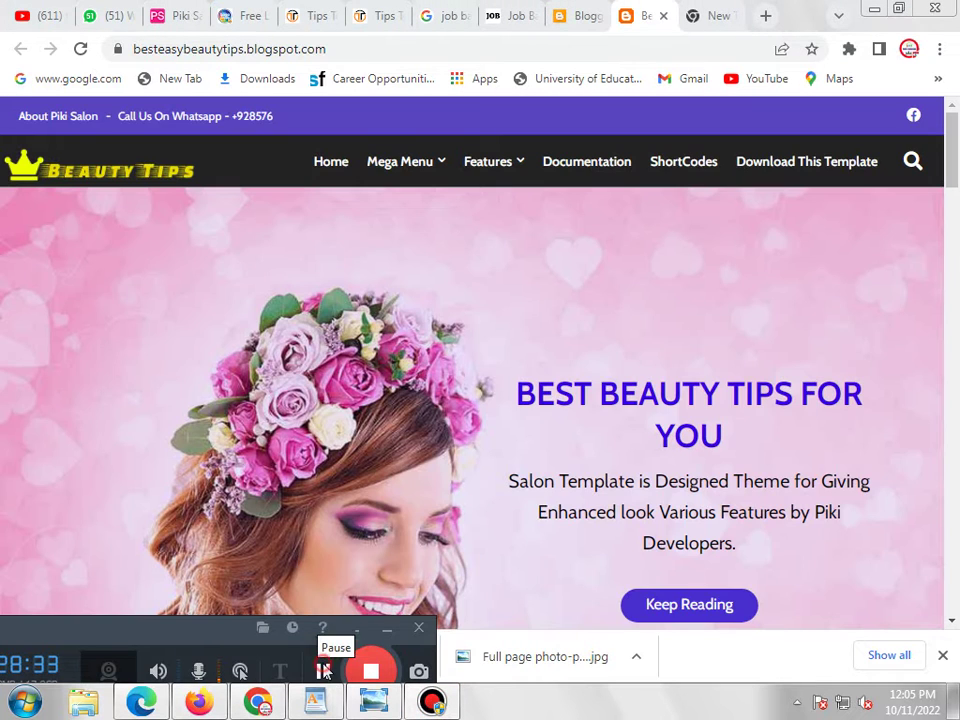
left_click(381, 630)
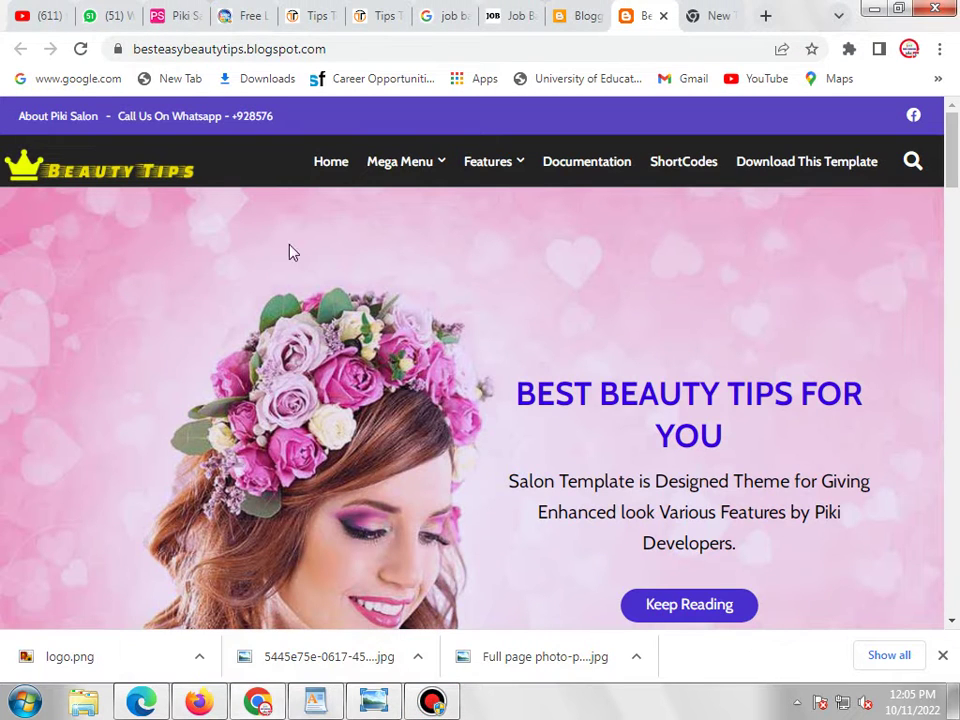
left_click(80, 48)
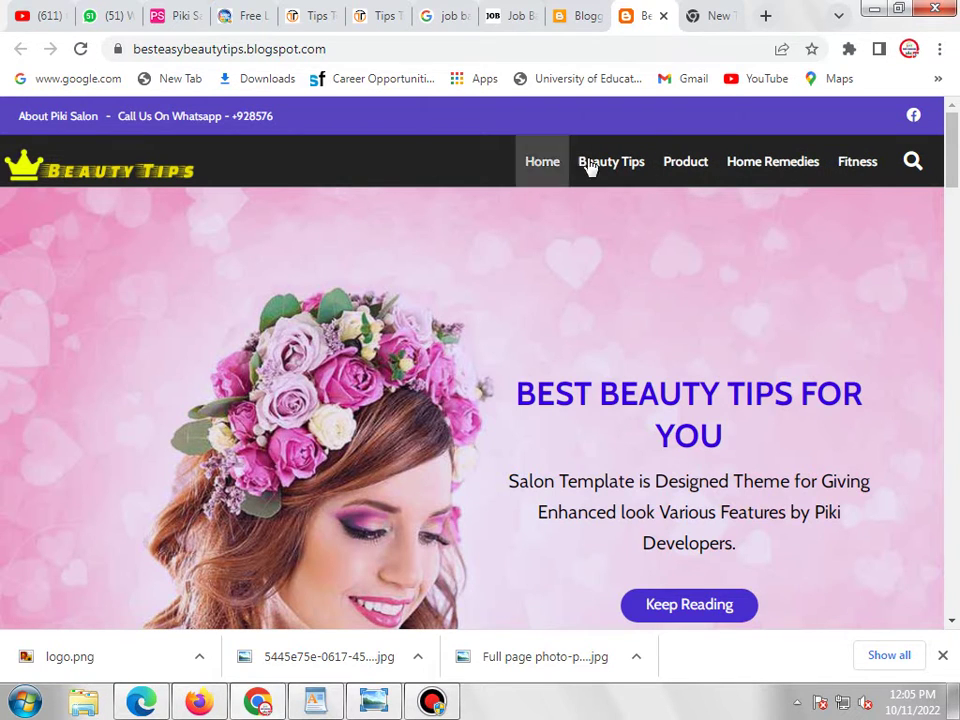
- Open the Blog Panel image gadget below the Main Menu and set its title to "Best and easy tips"
left_click(560, 16)
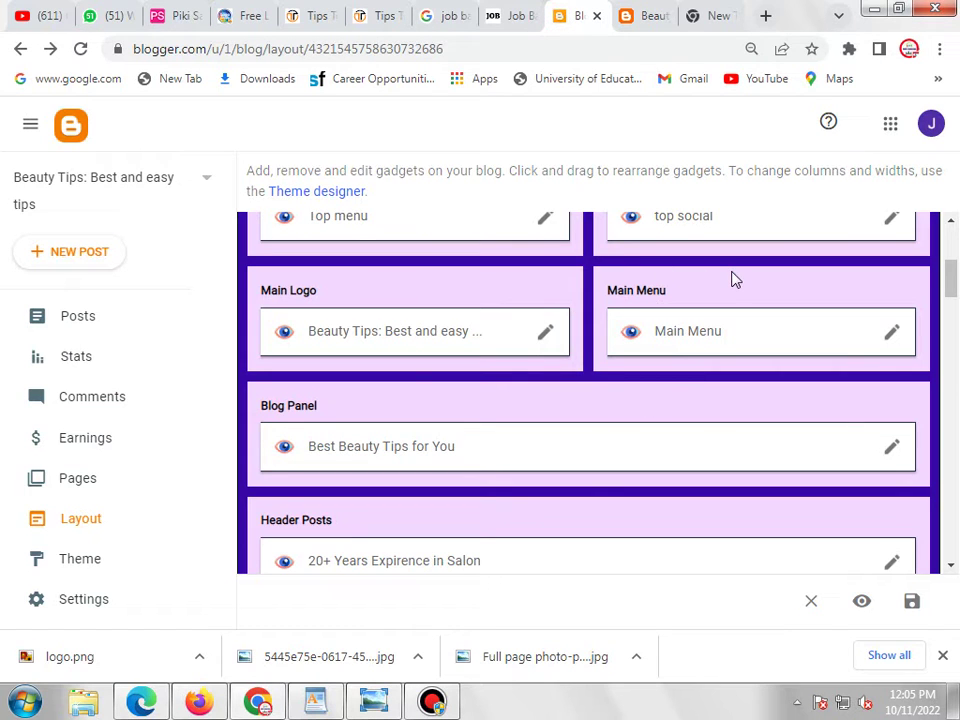
scroll(320, 408, "down", 1)
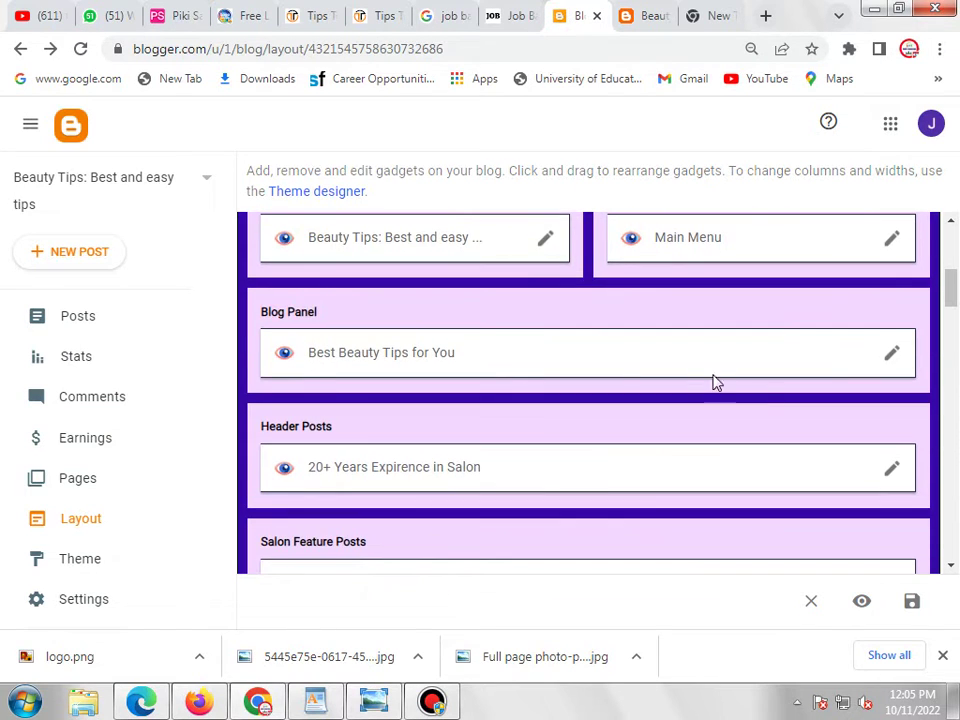
left_click(891, 360)
left_click(640, 16)
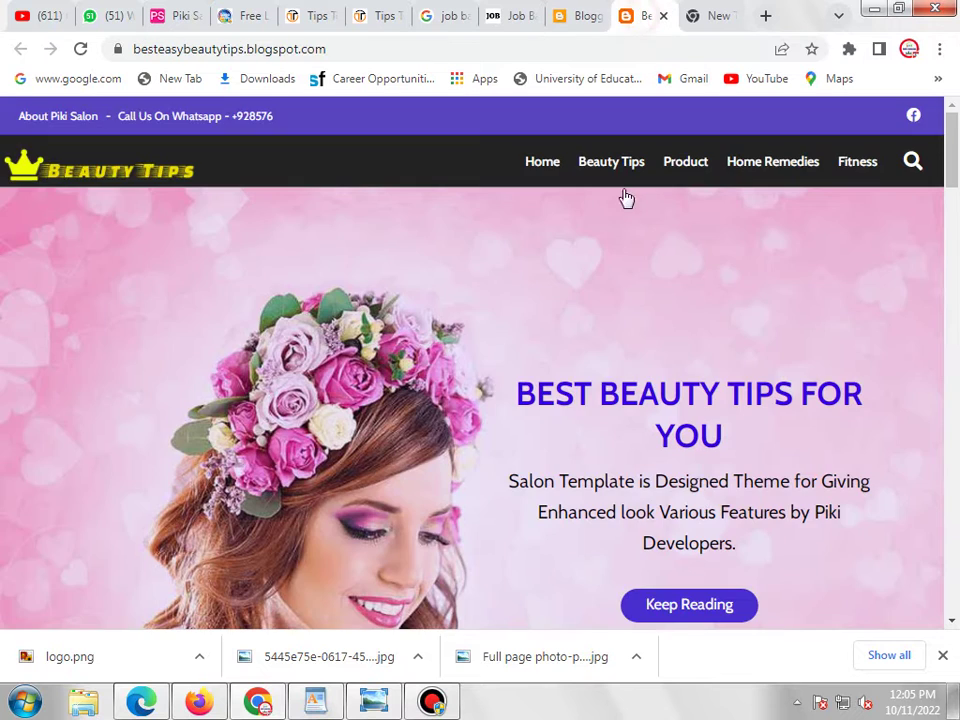
scroll(463, 336, "down", 2)
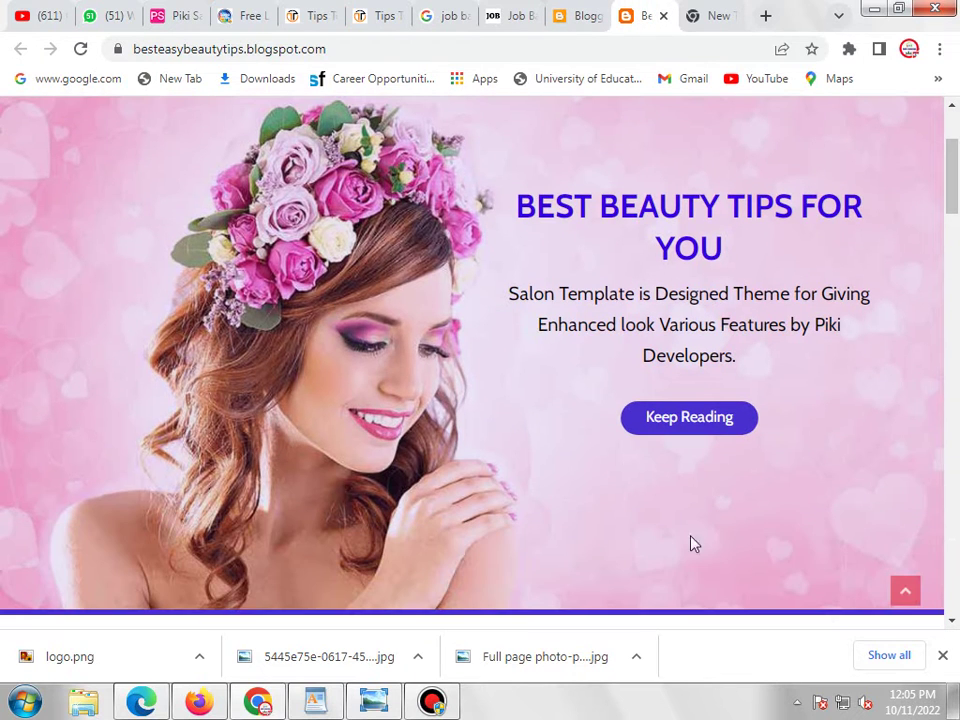
left_click(560, 18)
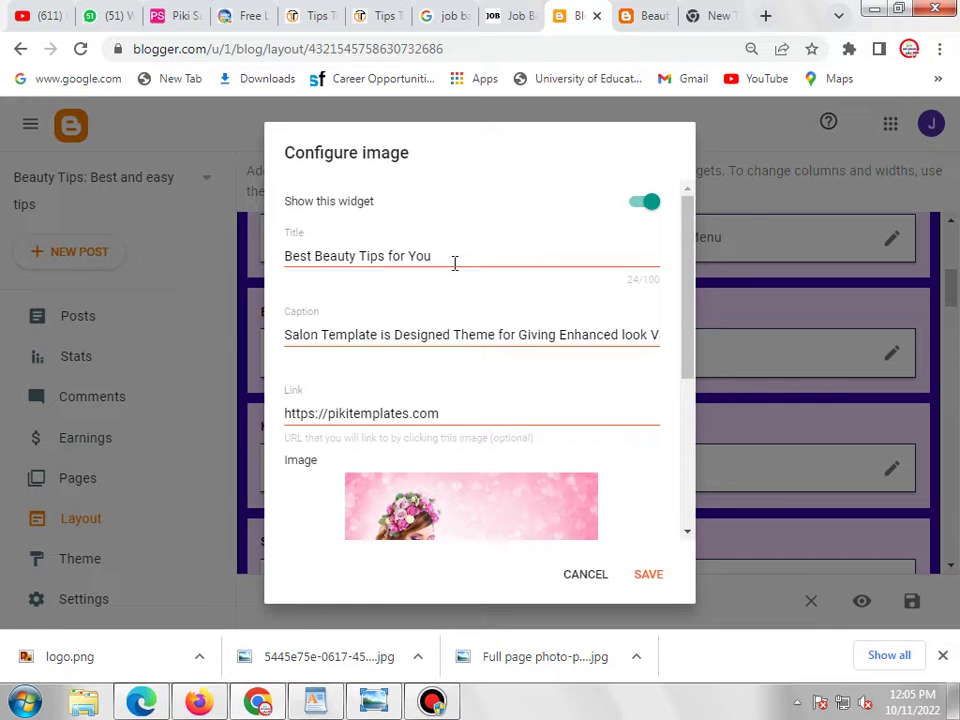
left_click(642, 17)
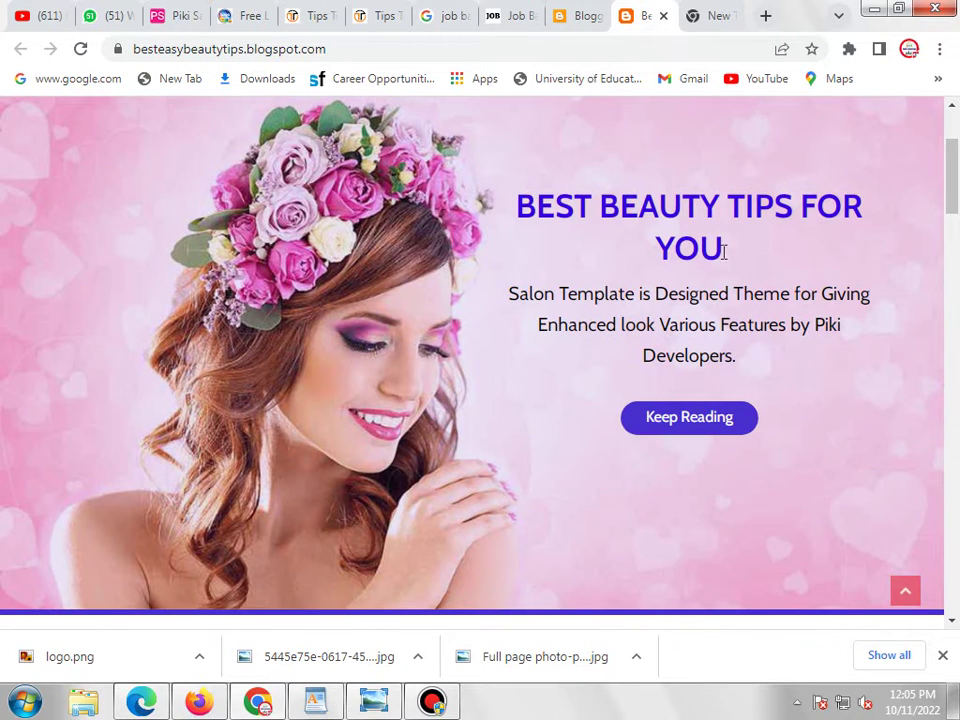
left_click(575, 16)
left_click(477, 253)
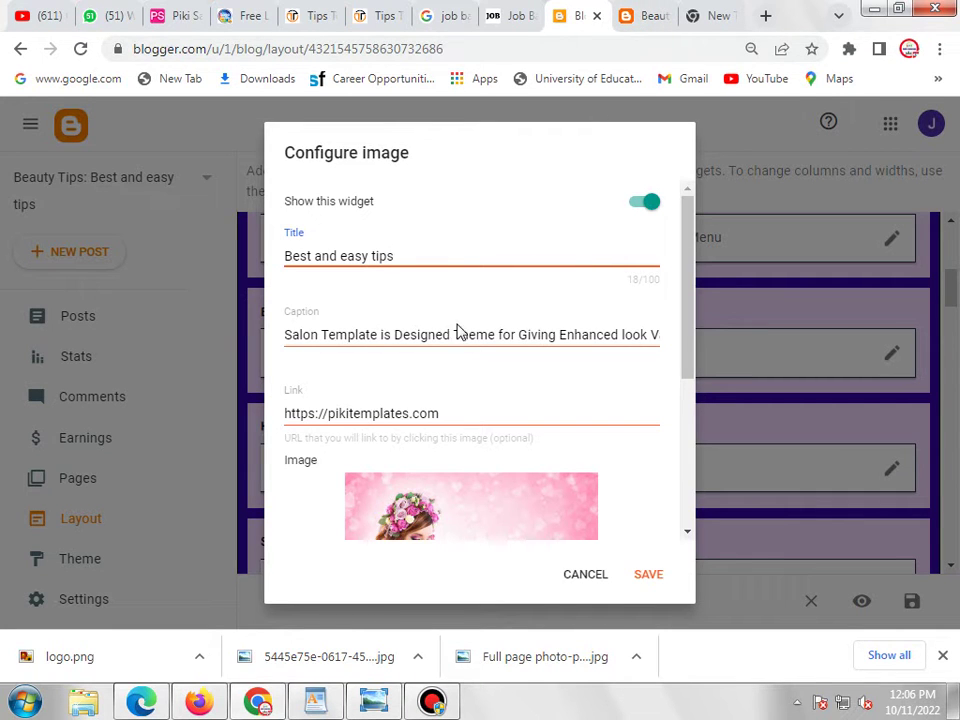
left_click(646, 16)
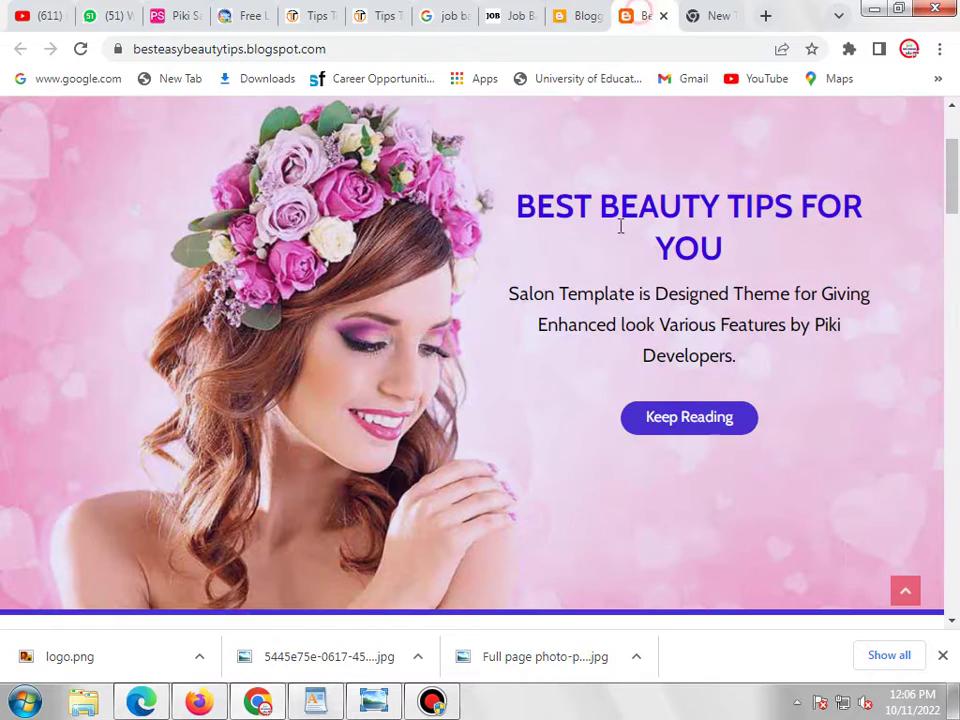
left_click(584, 18)
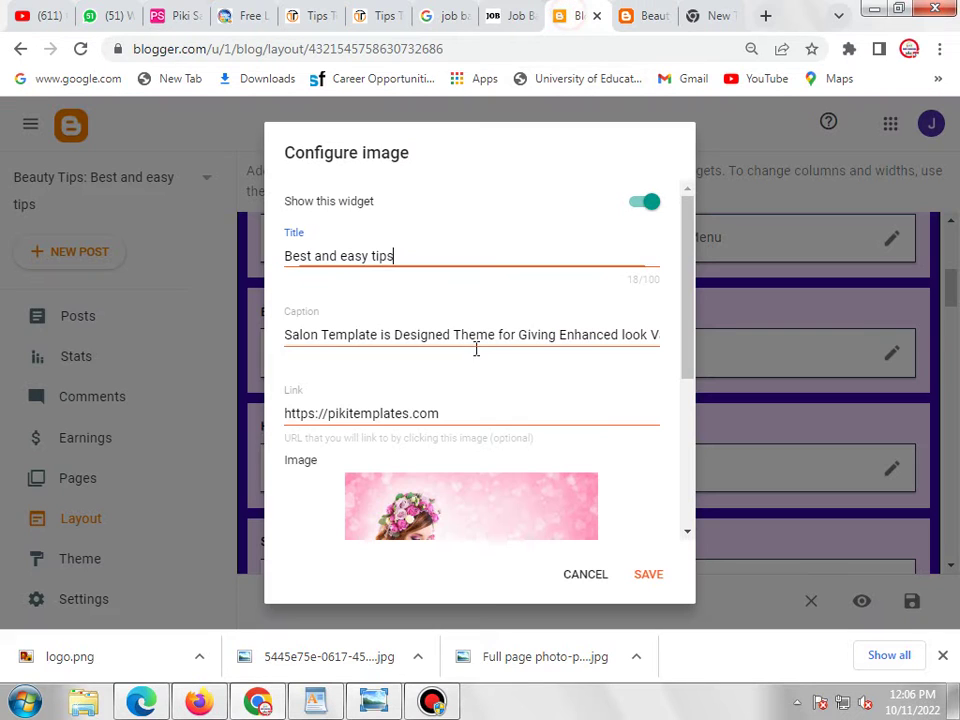
left_click(646, 16)
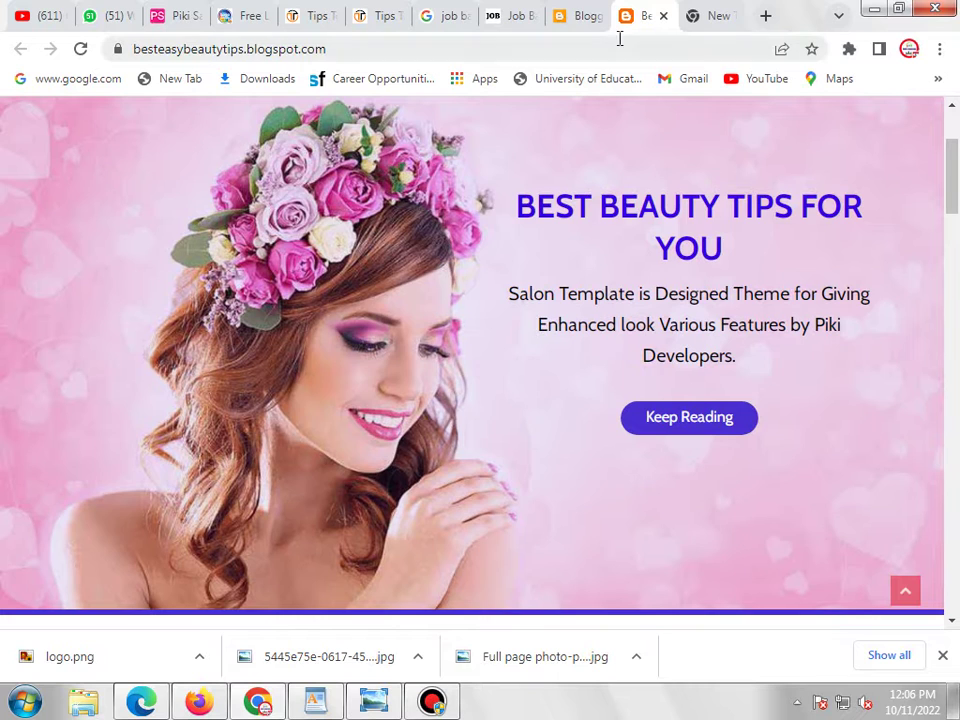
left_click(587, 18)
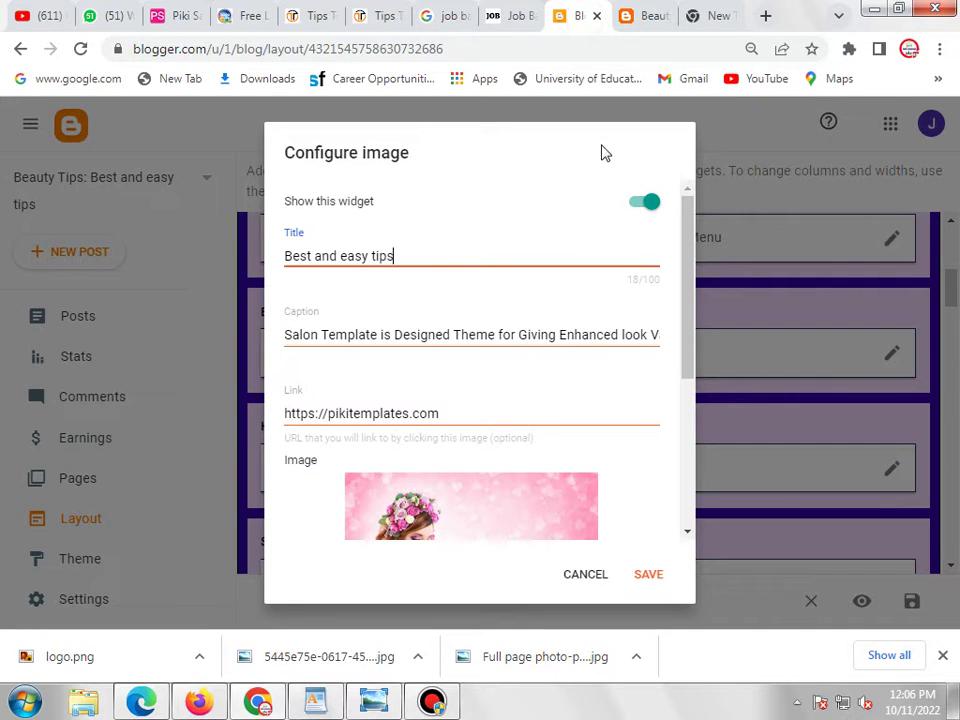
left_click(630, 16)
left_click(559, 47)
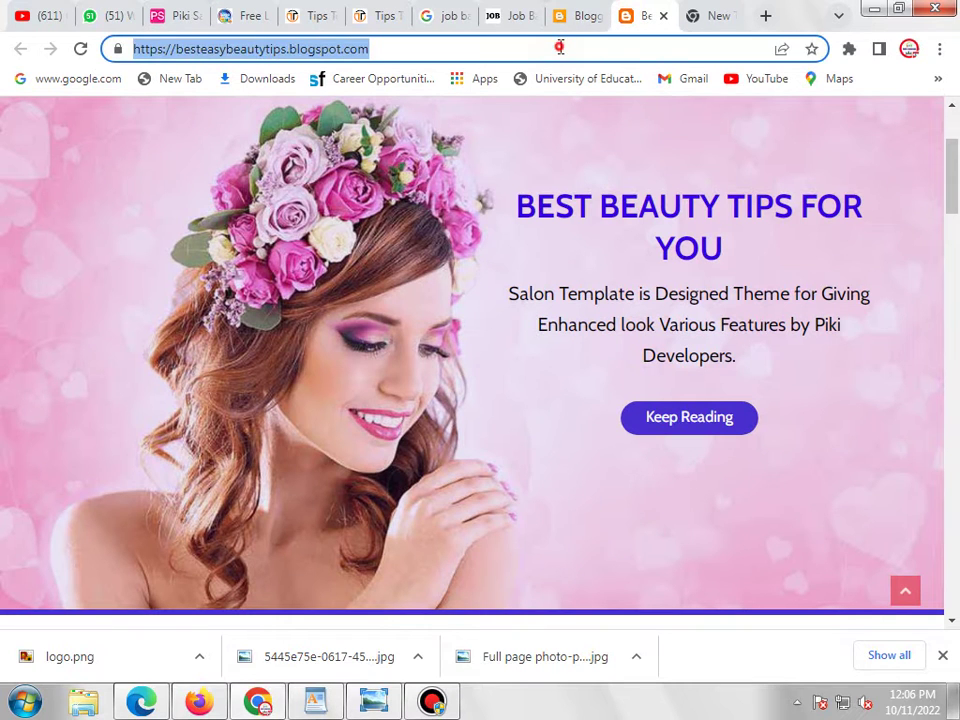
right_click(559, 47)
left_click(615, 147)
left_click(563, 12)
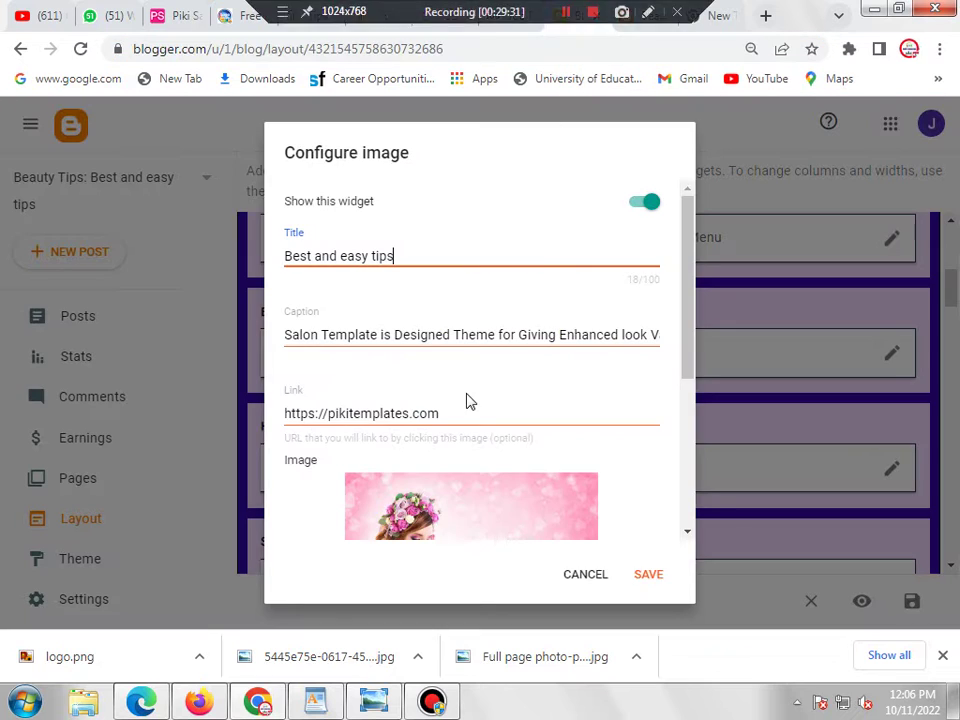
triple_click(472, 405)
left_click(518, 465)
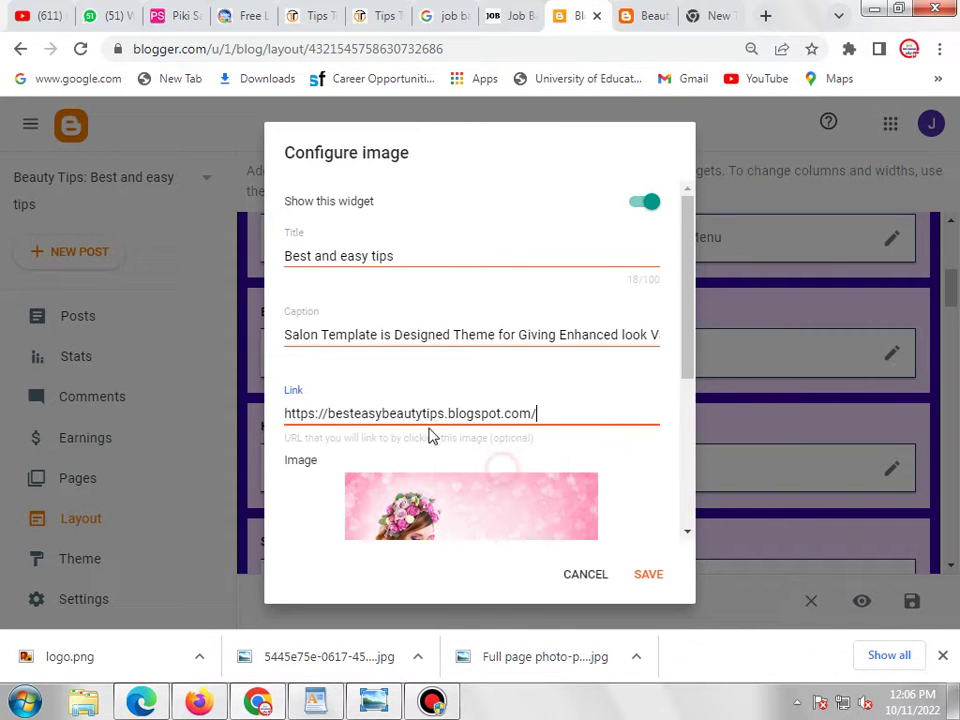
- Save the Blog Panel image gadget and reload the live homepage to check the banner
scroll(425, 410, "down", 3)
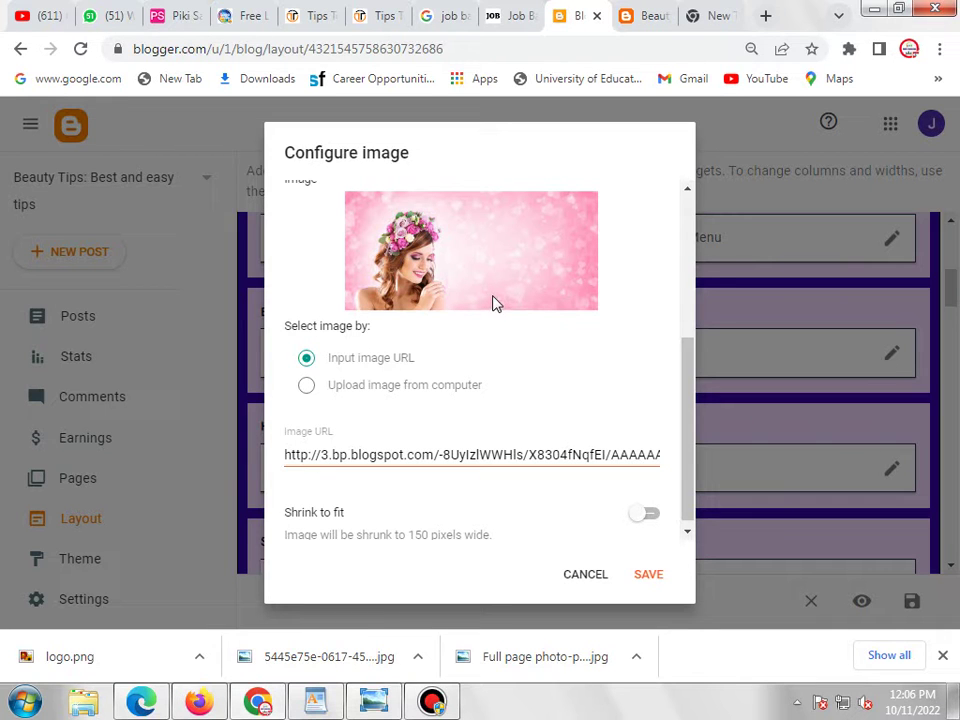
left_click(648, 572)
left_click(630, 14)
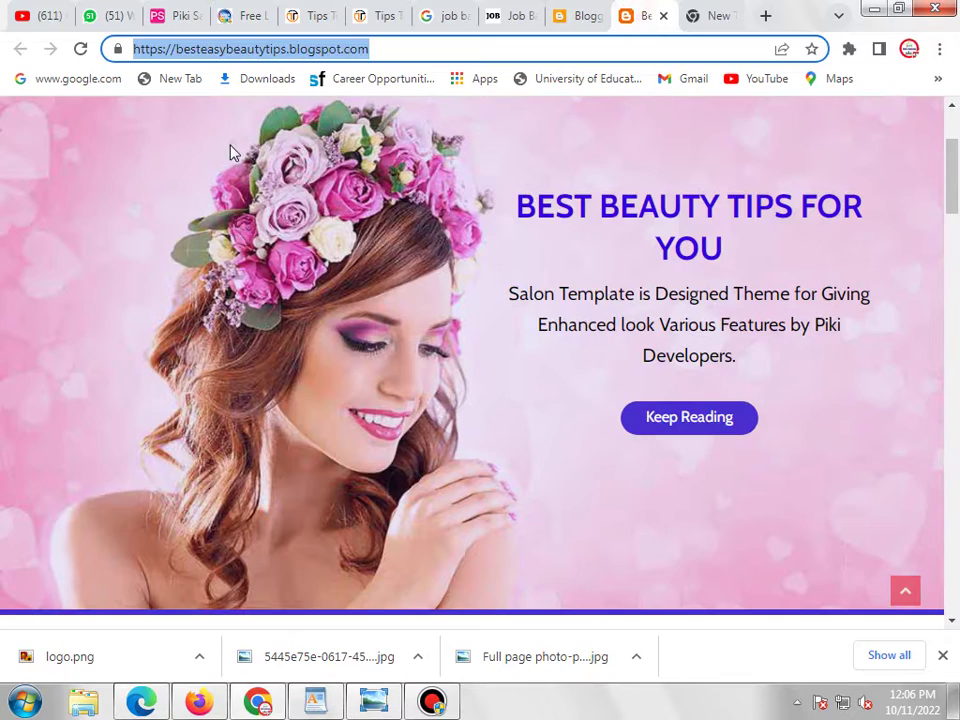
left_click(80, 48)
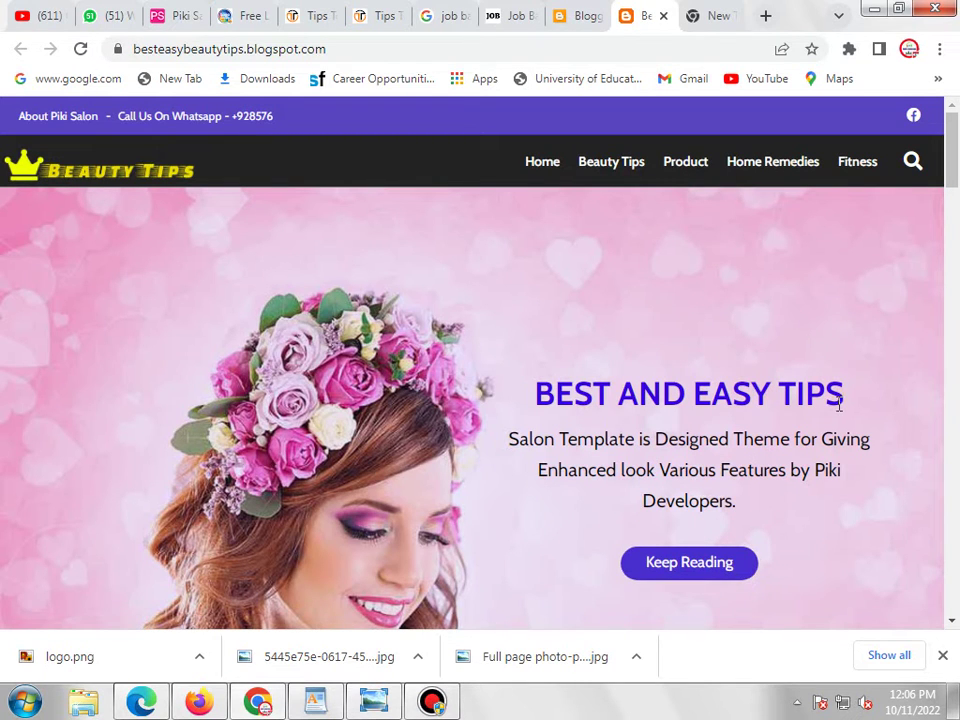
- Compare the layout's gadgets with the live homepage, from the banner down to the salon experience section
left_click(576, 16)
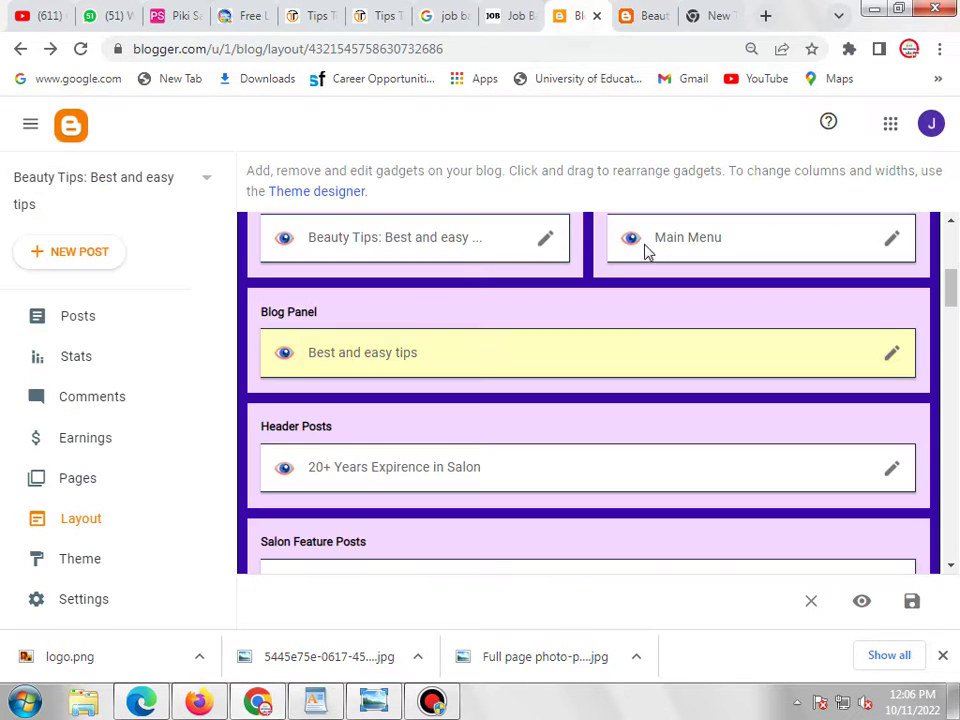
left_click(645, 16)
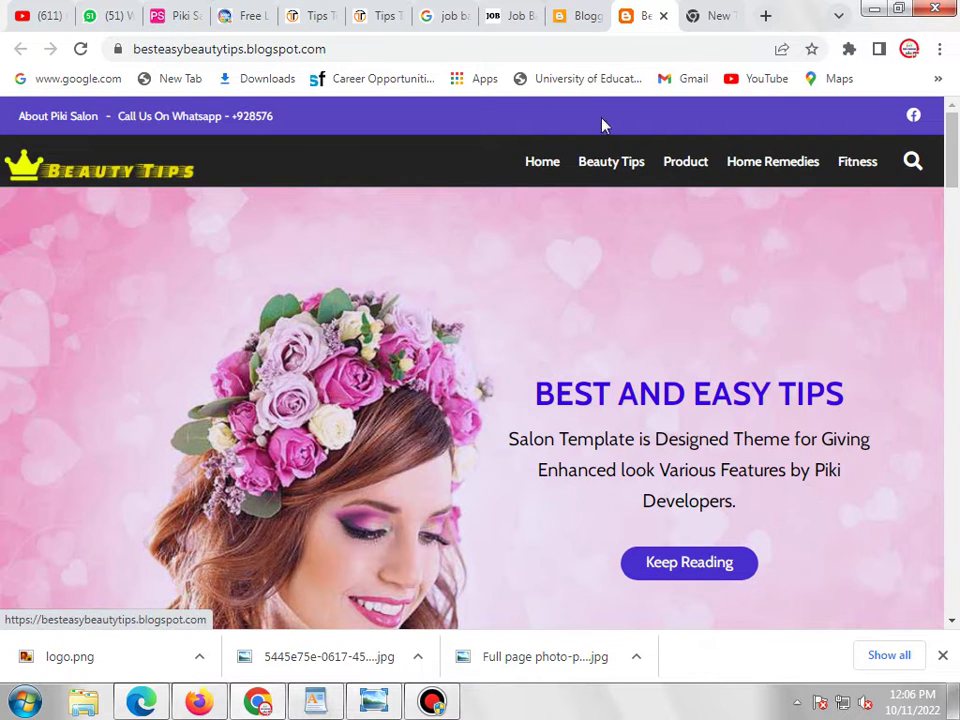
left_click(588, 16)
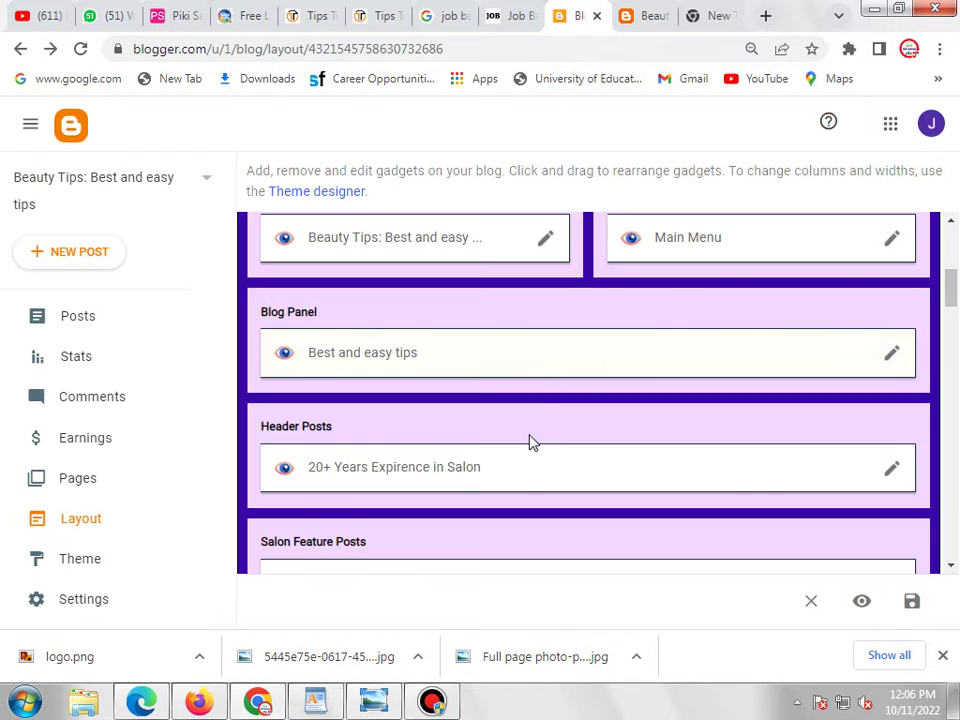
left_click(638, 16)
scroll(655, 300, "down", 6)
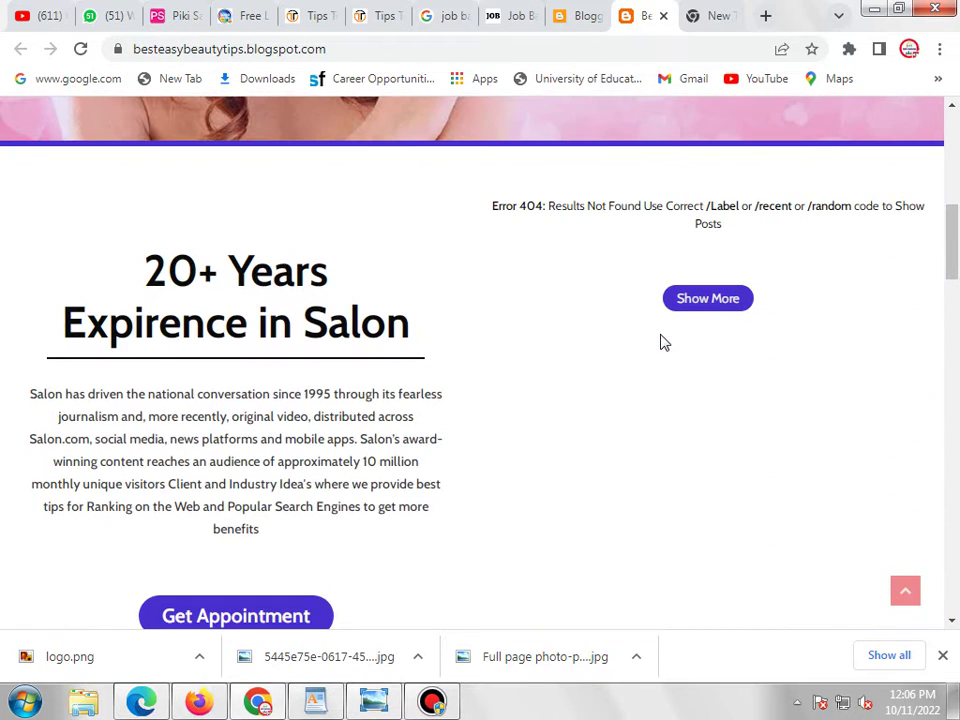
left_click(578, 18)
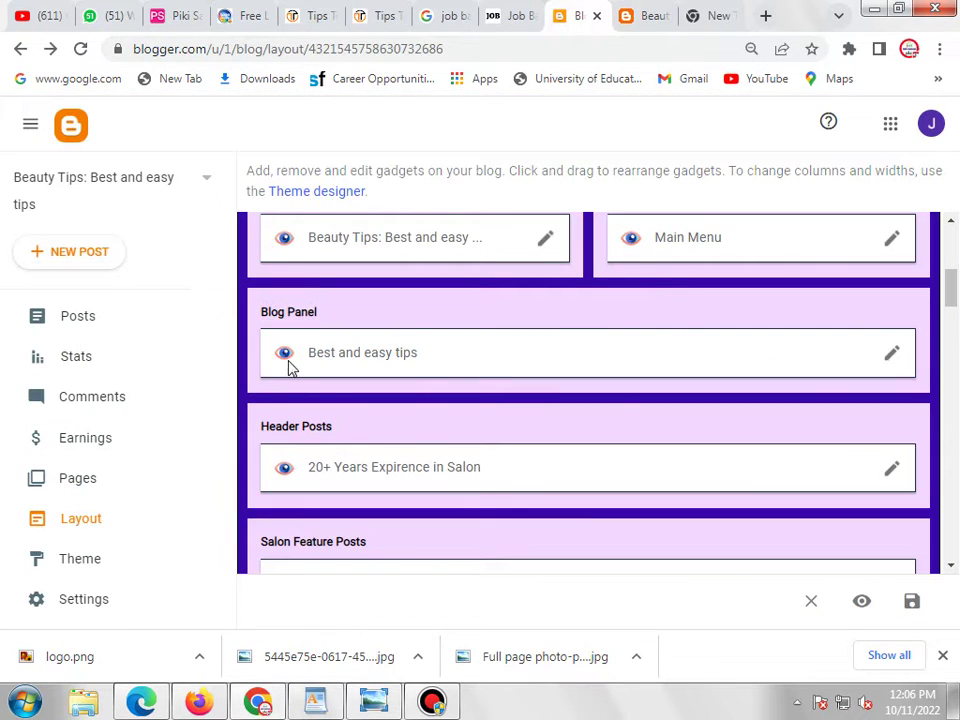
left_click(889, 350)
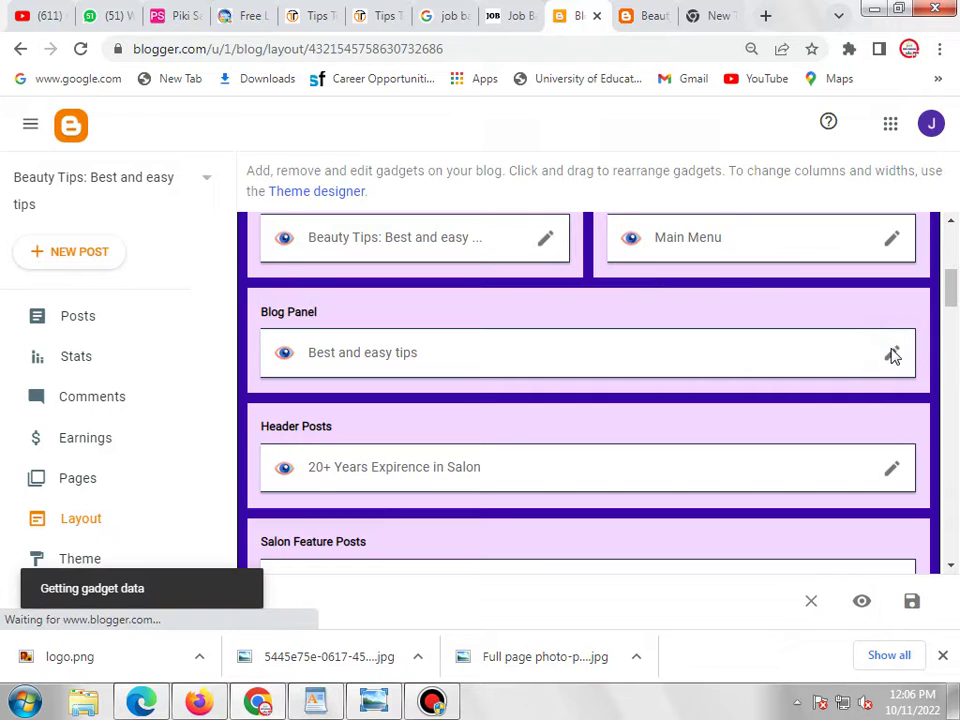
scroll(592, 438, "down", 1)
scroll(546, 439, "up", 3)
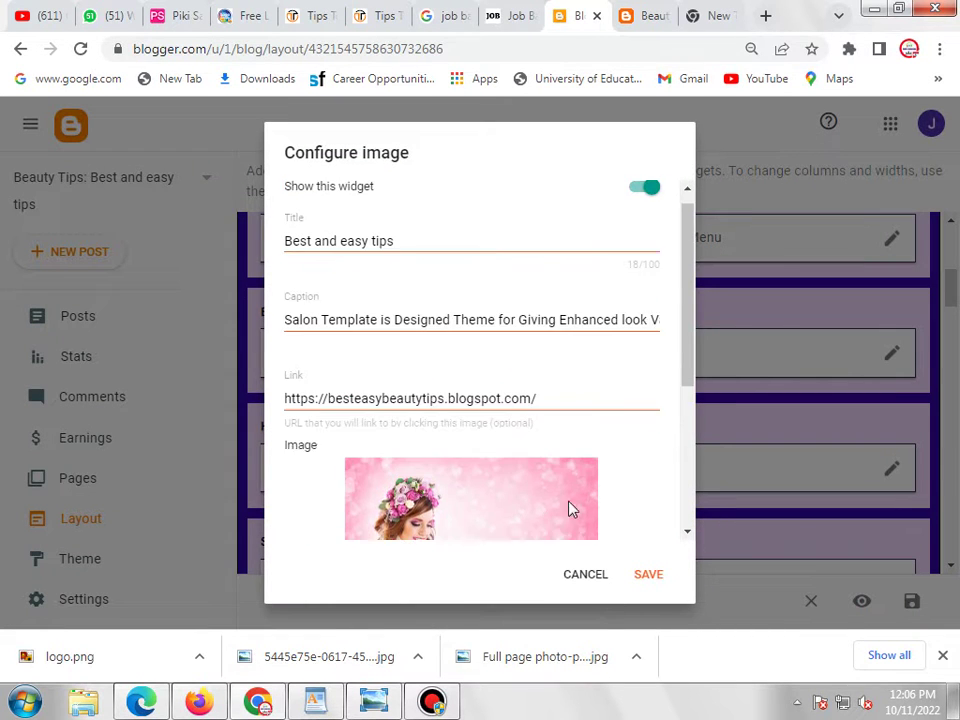
left_click(588, 574)
- Hide the Header Posts gadget "20+ Years Expirence in Salon" by switching off its visibility, and save it
scroll(487, 368, "down", 1)
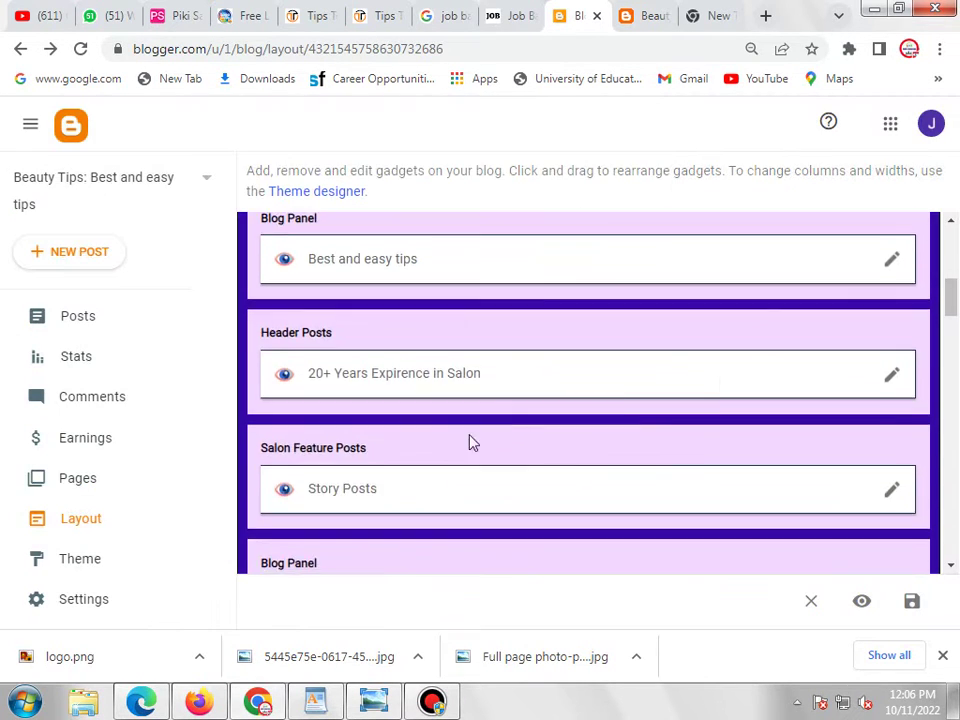
left_click(889, 378)
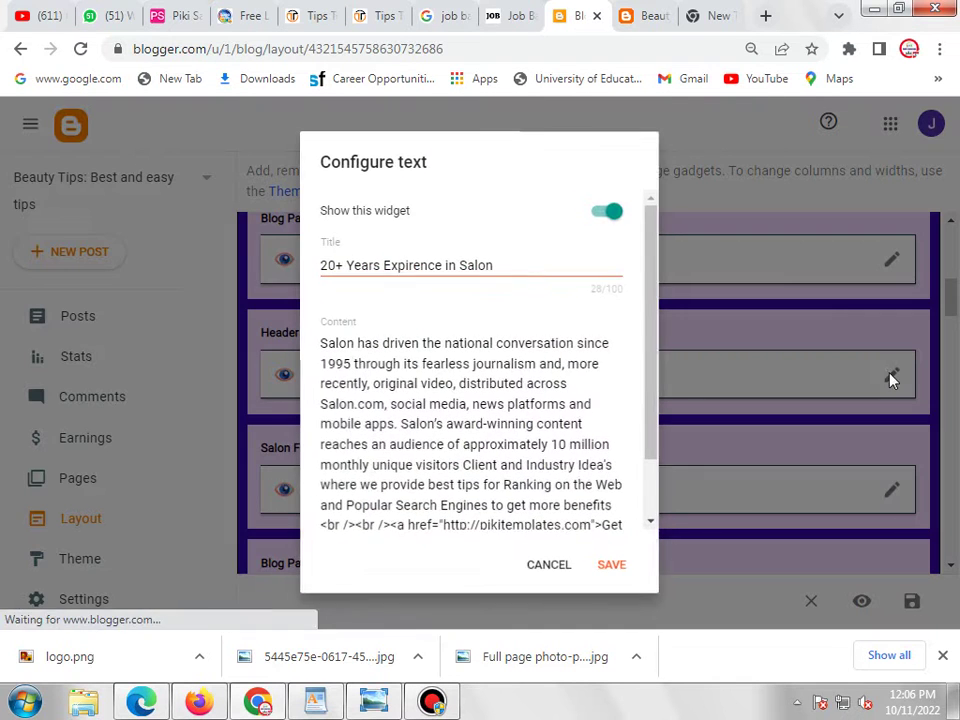
scroll(607, 388, "down", 1)
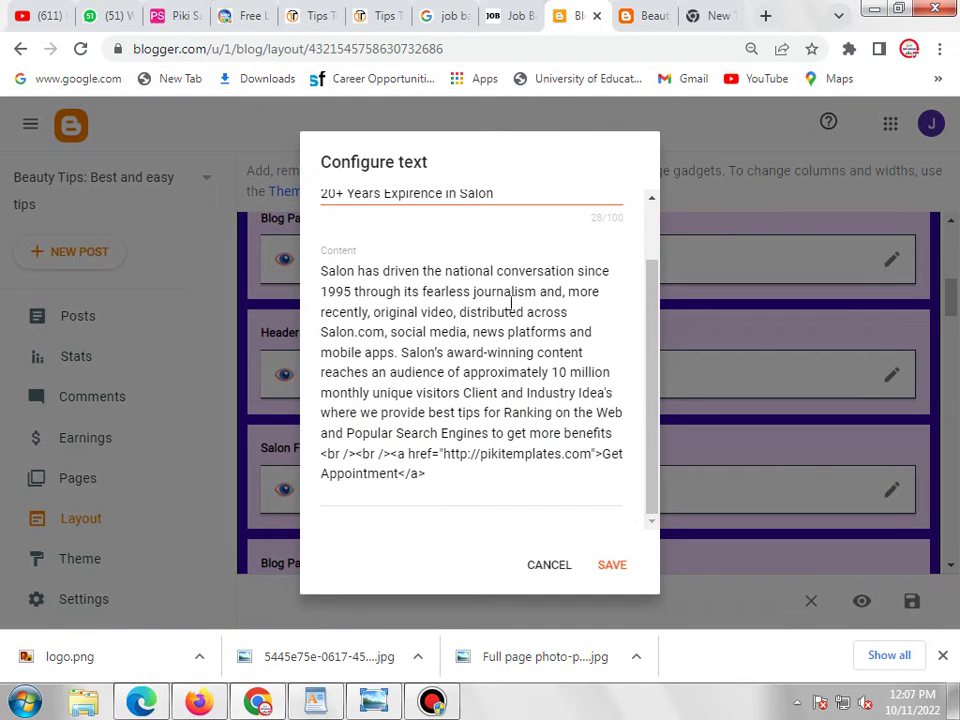
scroll(510, 305, "up", 1)
left_click(641, 16)
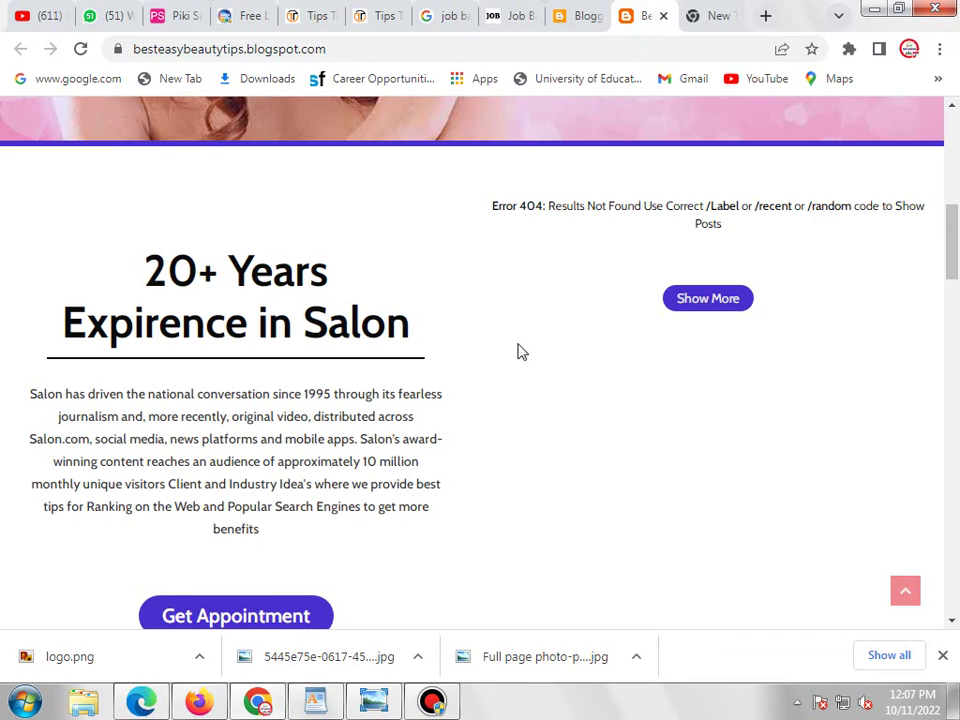
scroll(180, 295, "down", 2)
scroll(235, 247, "up", 2)
left_click(580, 16)
left_click(610, 210)
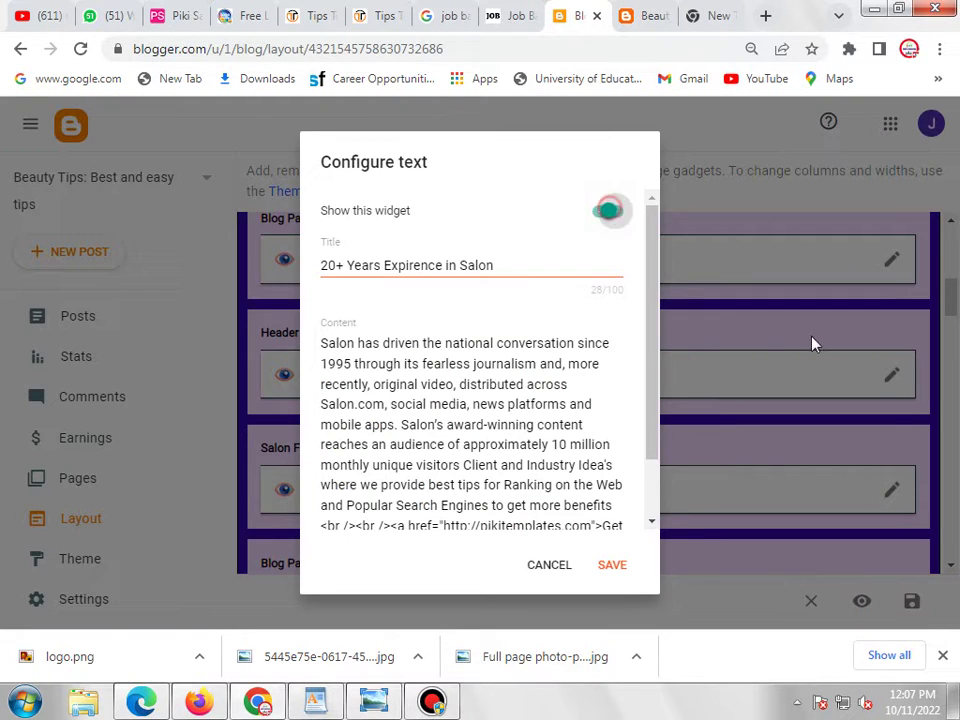
left_click(614, 566)
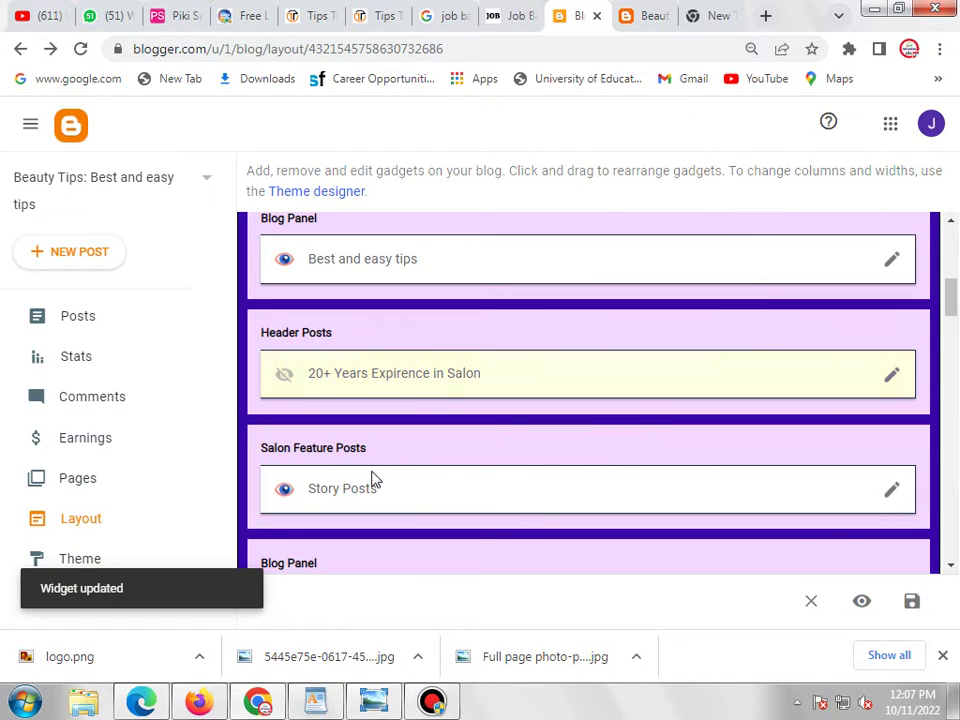
- Check the salon section on the live homepage, then switch off the Story Posts gadget's visibility under Salon Feature Posts and save it
left_click(660, 10)
scroll(711, 317, "down", 2)
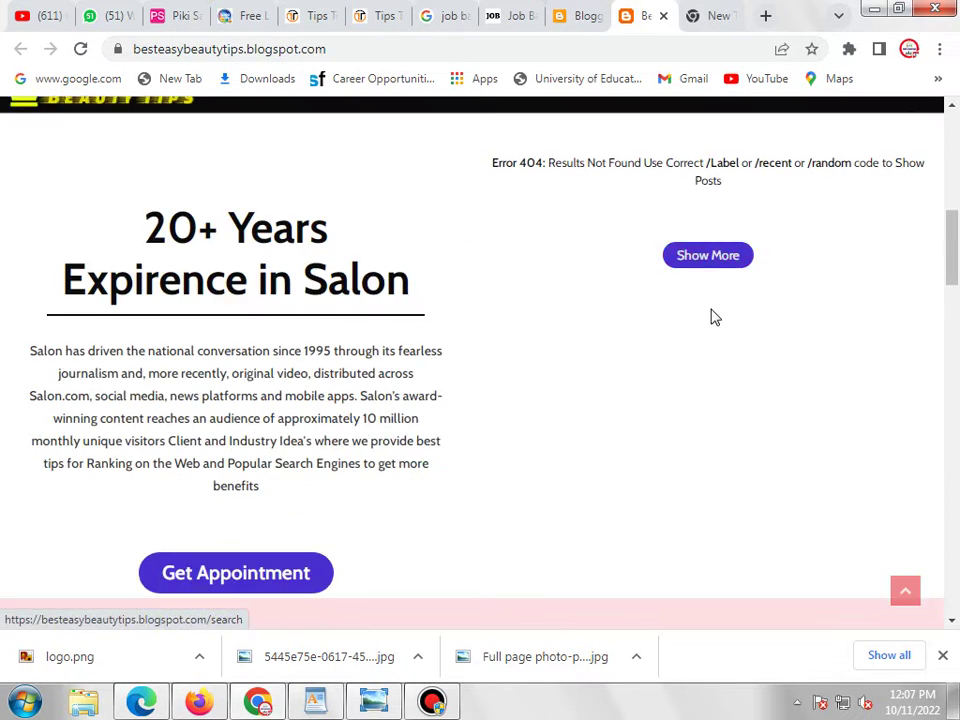
scroll(711, 317, "up", 2)
left_click(592, 20)
left_click(888, 488)
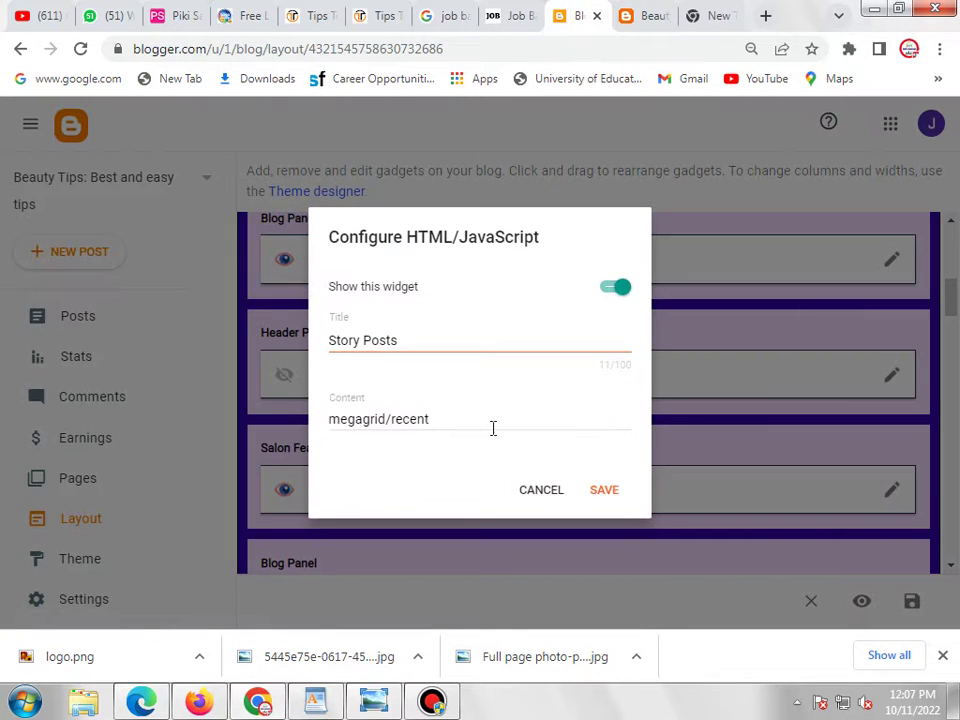
left_click(617, 292)
left_click(606, 491)
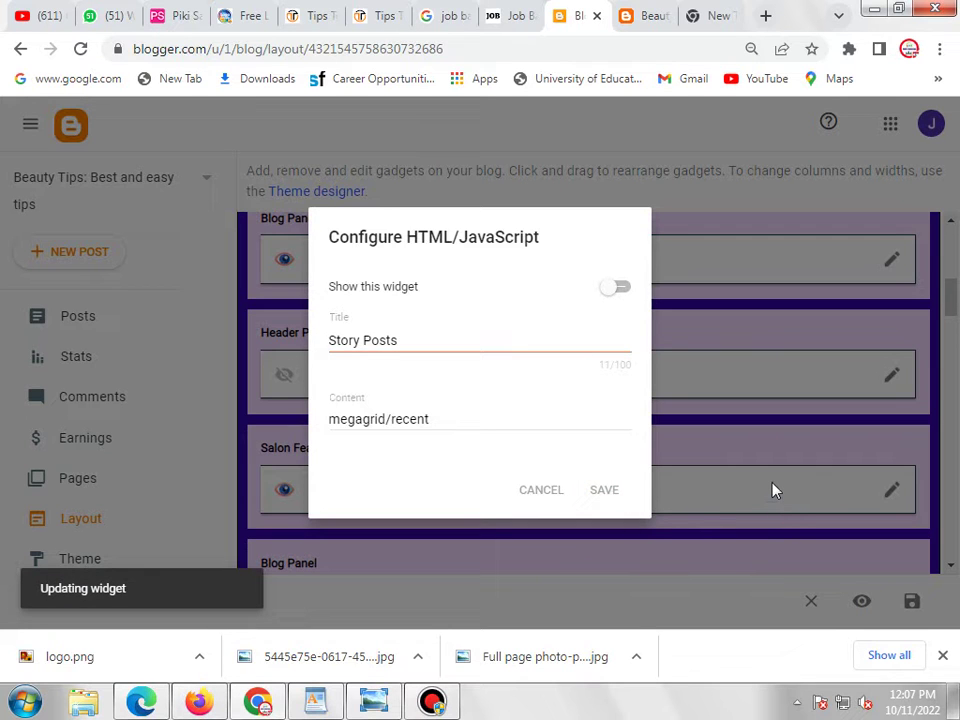
- Hide the "Hair Cutting & Beauty Tips" and "Our Beauty Tips and Yoga" gadgets in the Blog Panel, saving each one
scroll(701, 445, "down", 2)
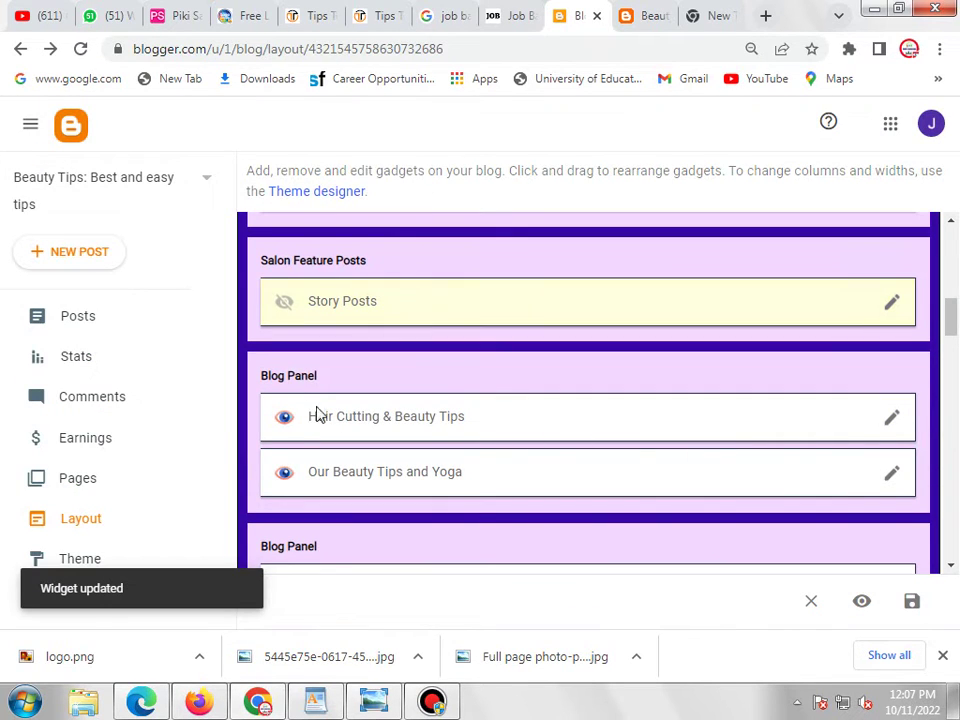
left_click(889, 420)
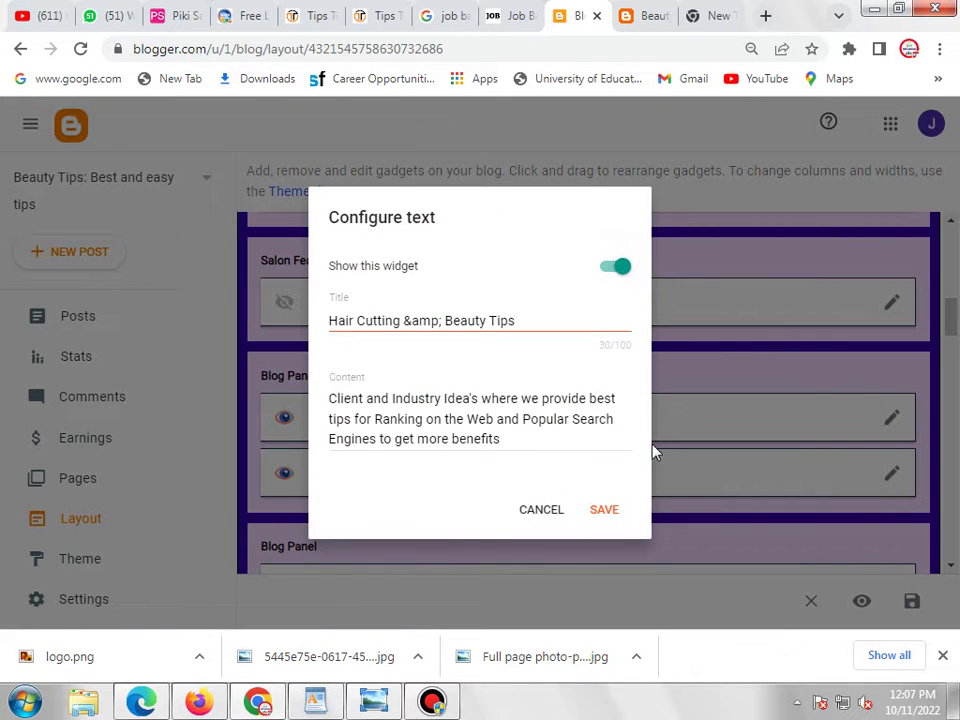
left_click(618, 268)
left_click(612, 509)
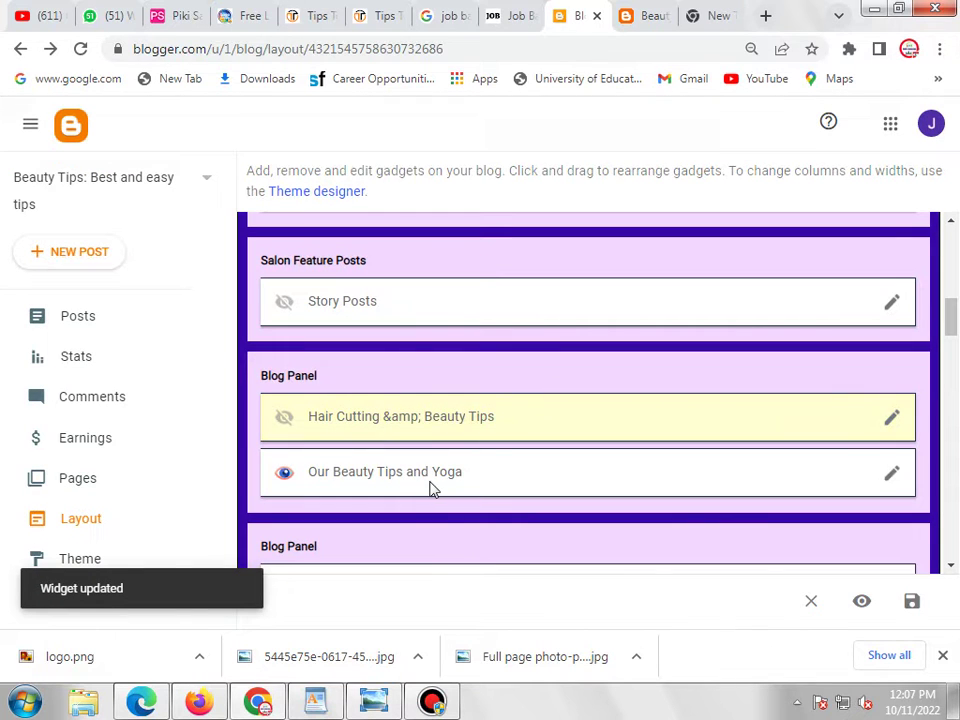
left_click(893, 476)
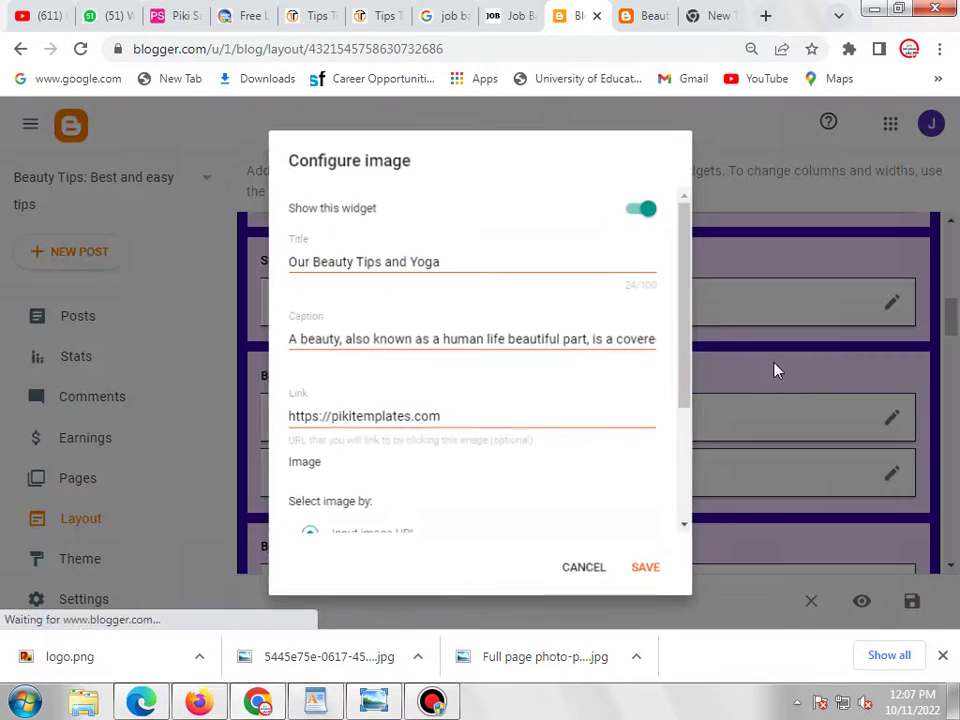
left_click(650, 575)
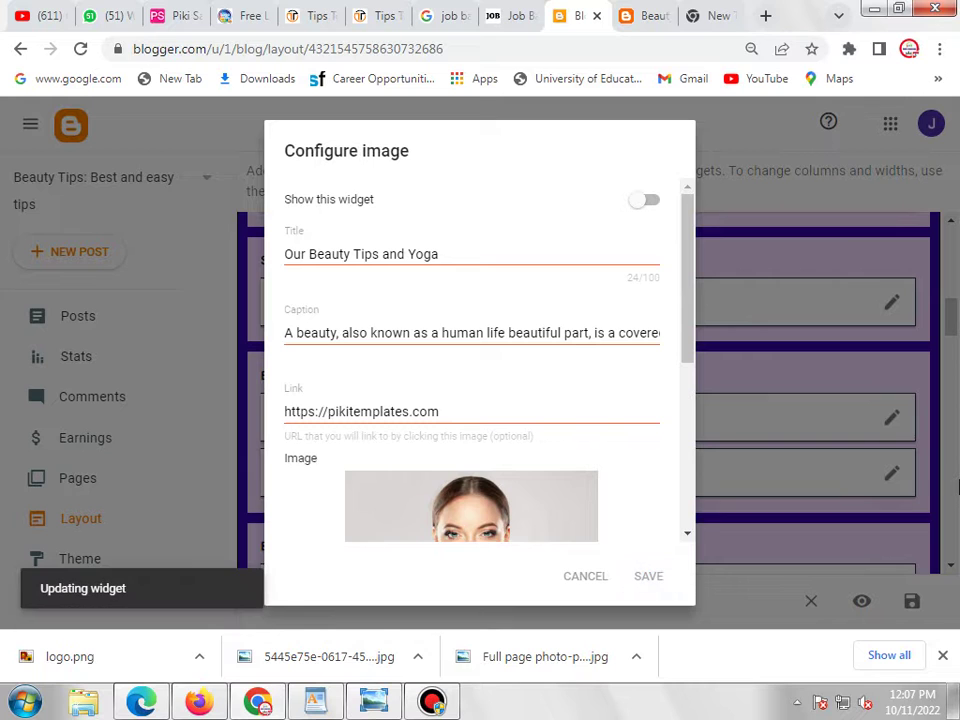
- Hide the "Working Hours & Get Appointment" text gadget in the Blog Panel and save it
scroll(947, 483, "down", 2)
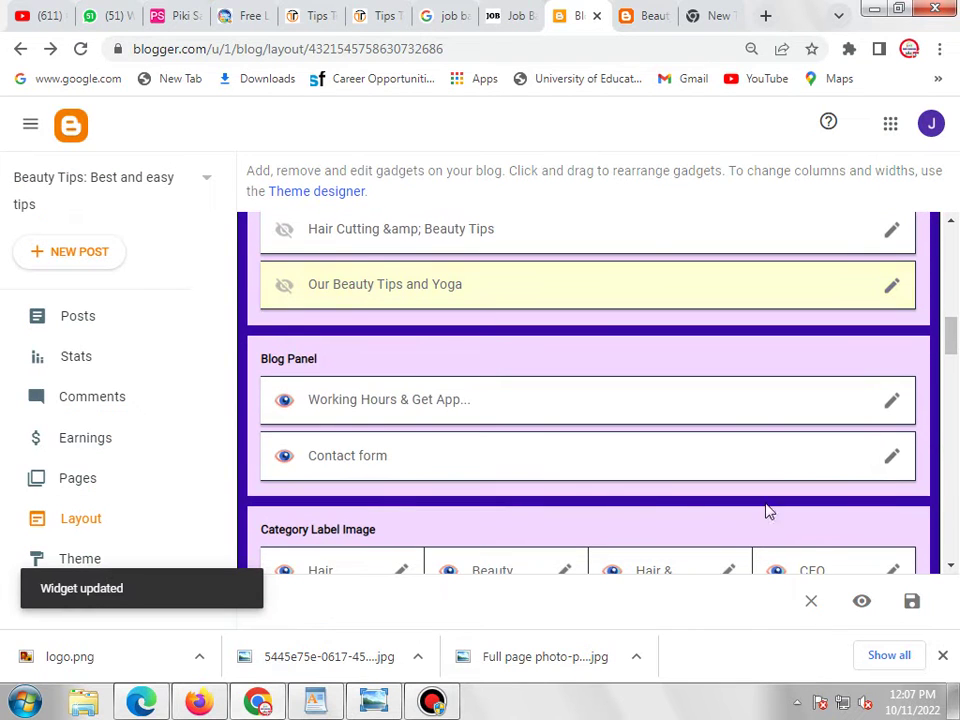
left_click(893, 404)
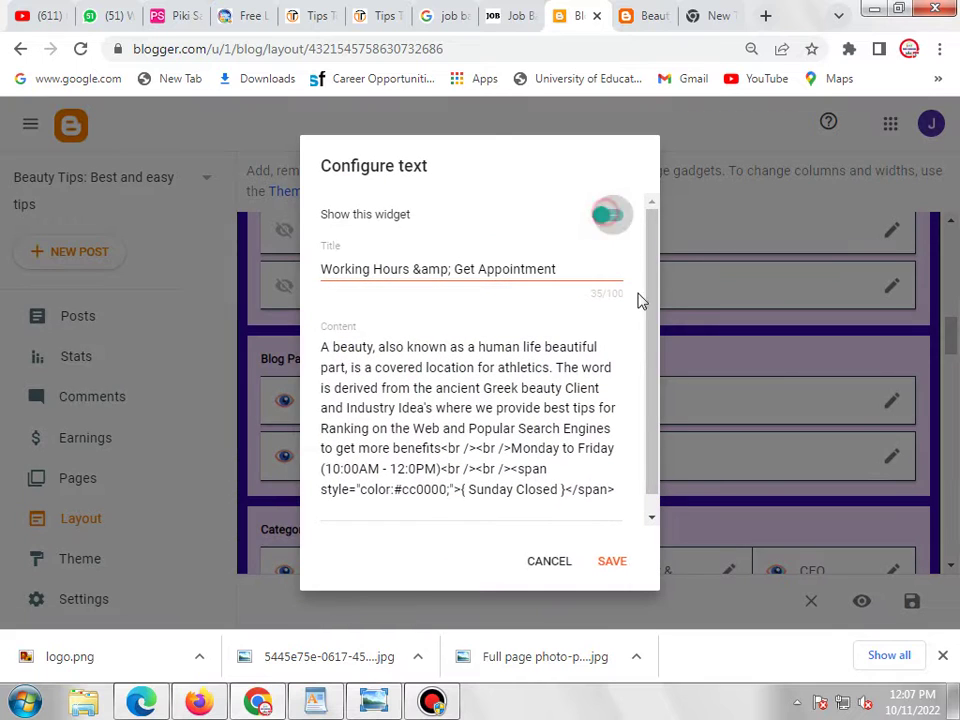
left_click(614, 563)
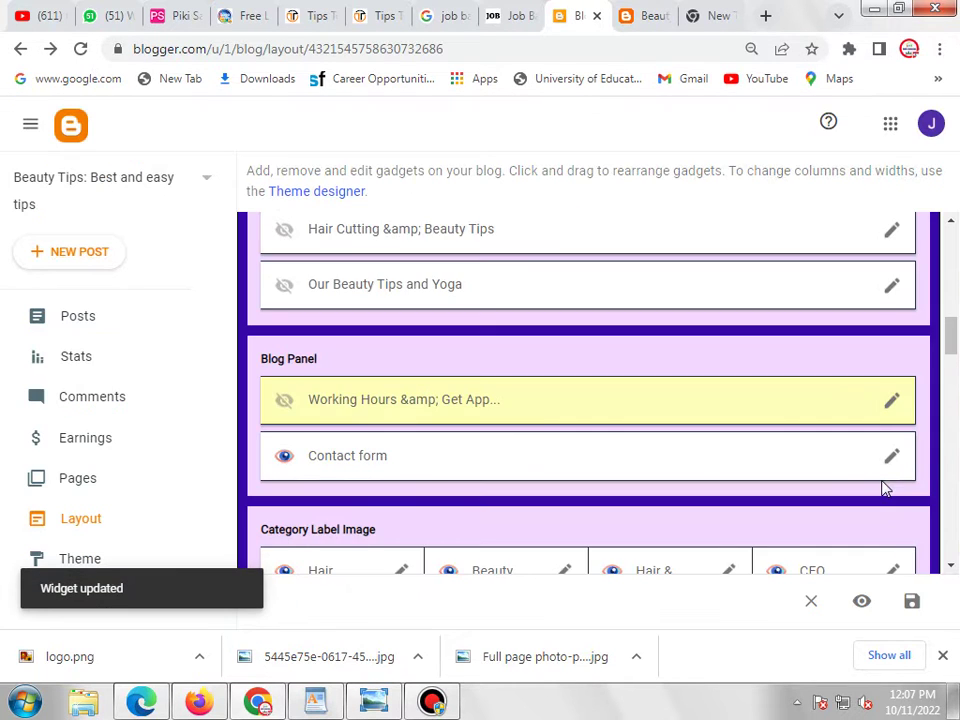
- Check the contact form on the live homepage, then hide the Contact form gadget in the Blog Panel and save it
scroll(885, 489, "down", 1)
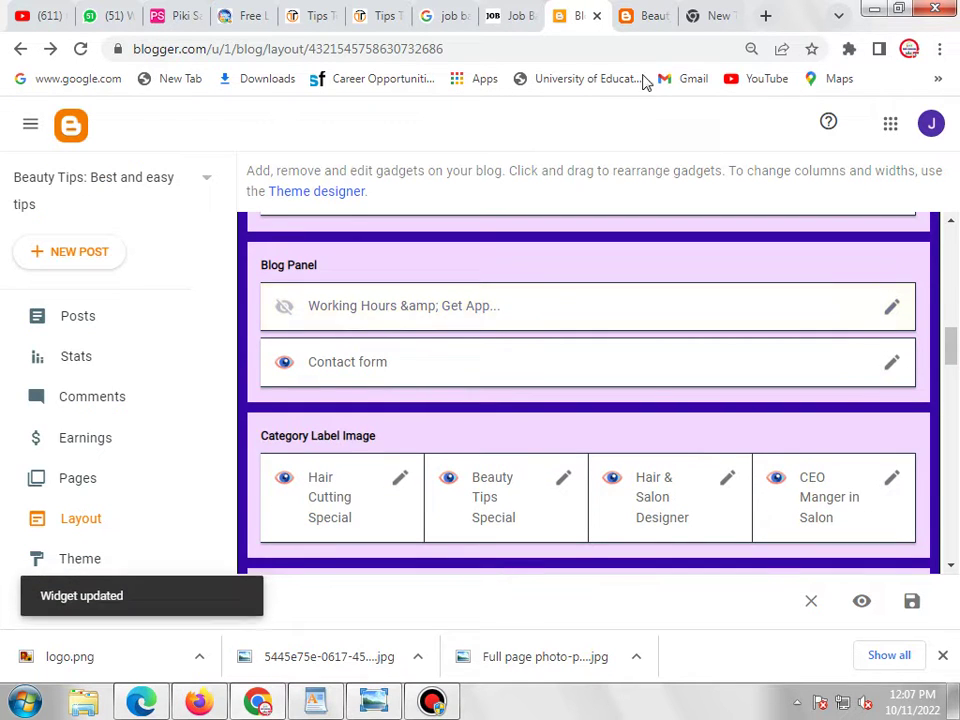
left_click(637, 14)
scroll(700, 336, "down", 10)
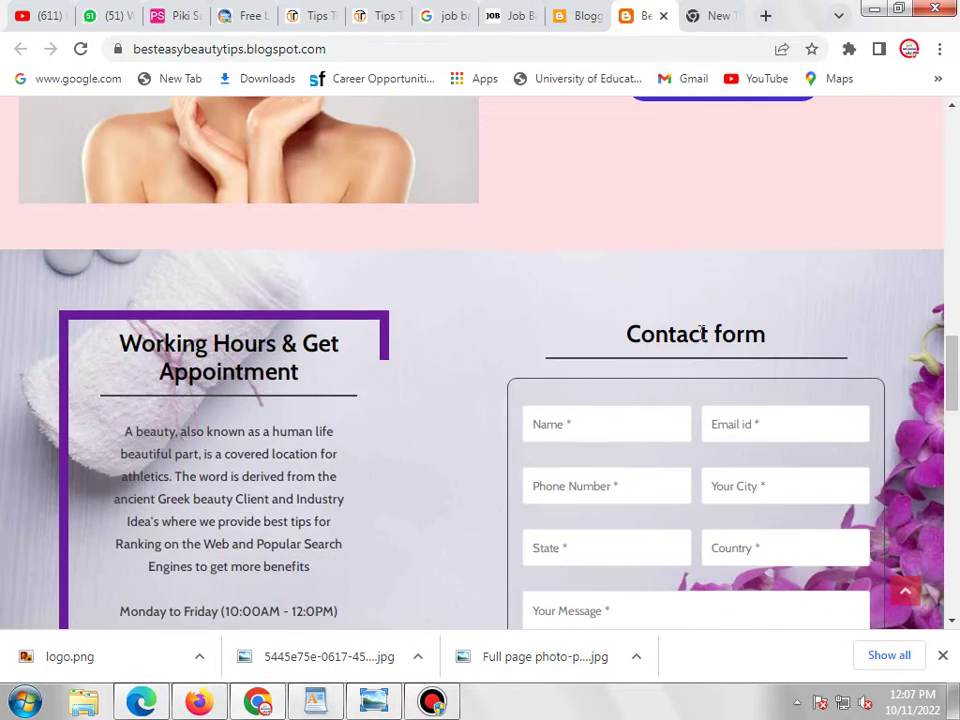
scroll(702, 333, "down", 3)
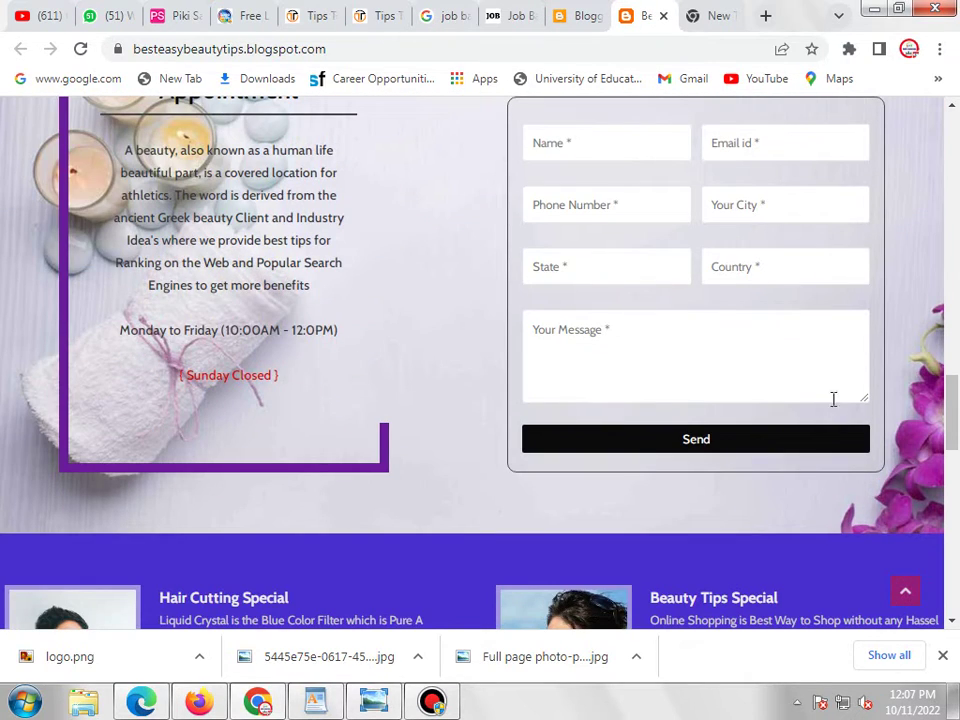
scroll(737, 313, "up", 2)
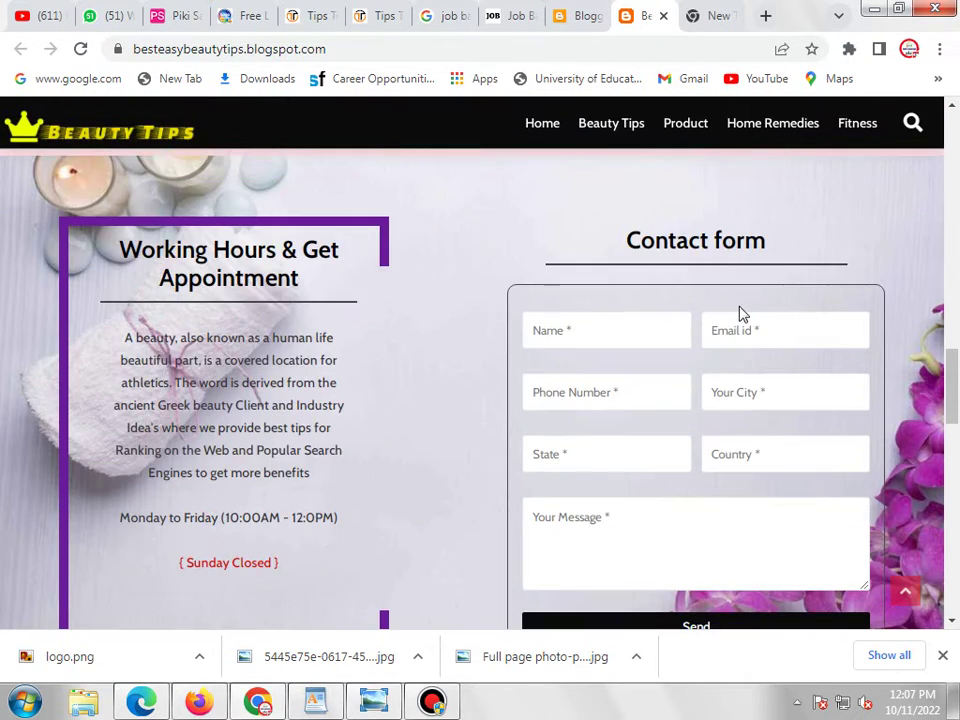
left_click(585, 16)
left_click(878, 364)
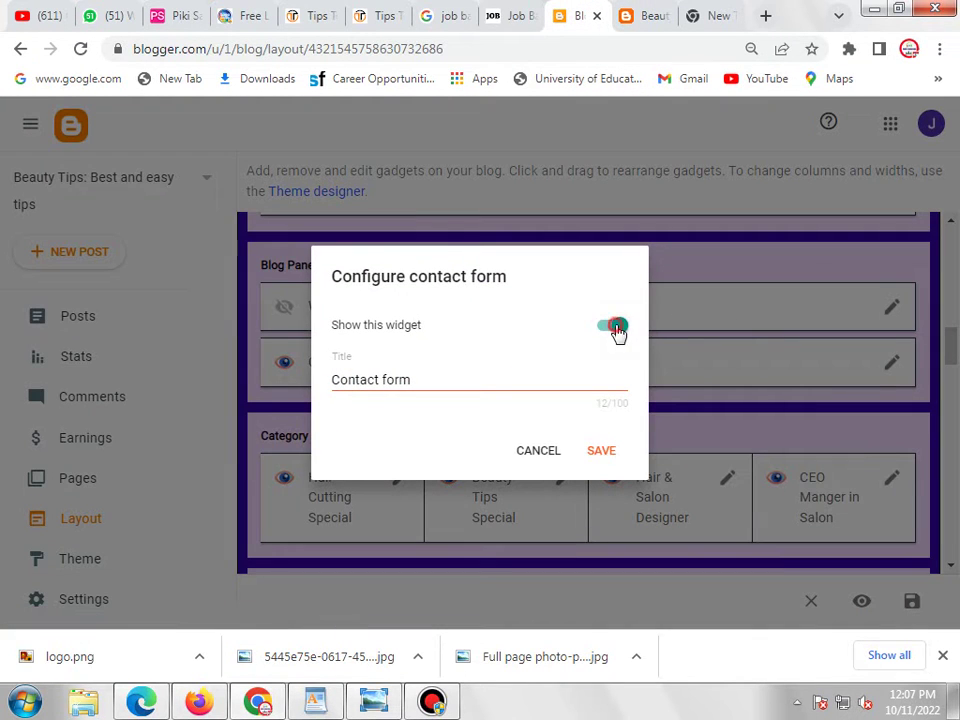
left_click(617, 328)
left_click(603, 455)
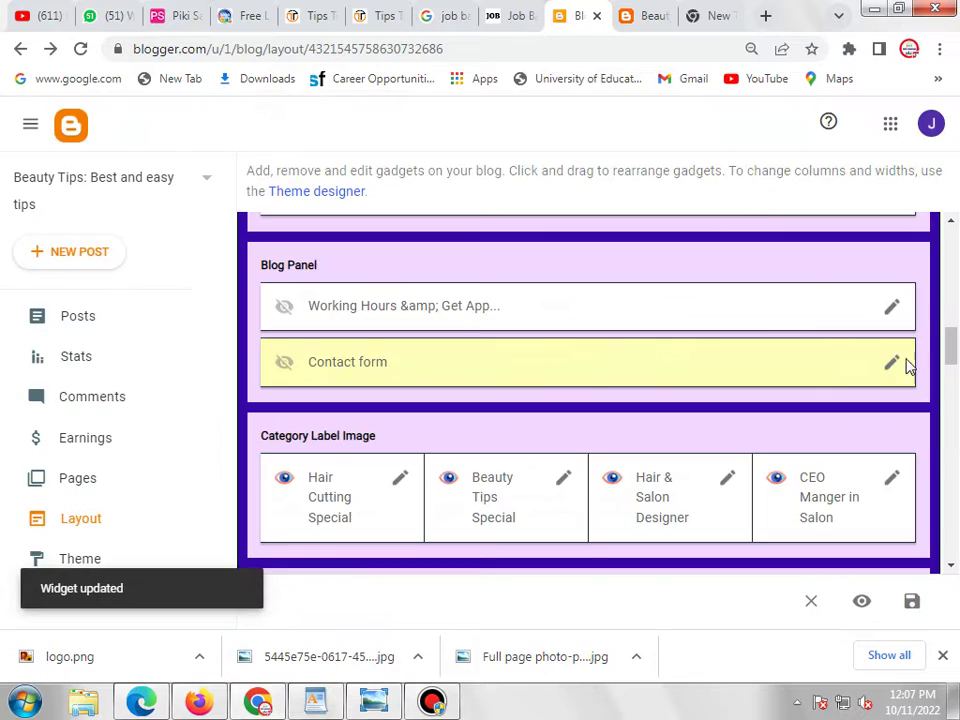
- Reload the live homepage and review its sections from the banner down to the category blocks and Recent Blog Posts
left_click(623, 16)
scroll(614, 253, "up", 5)
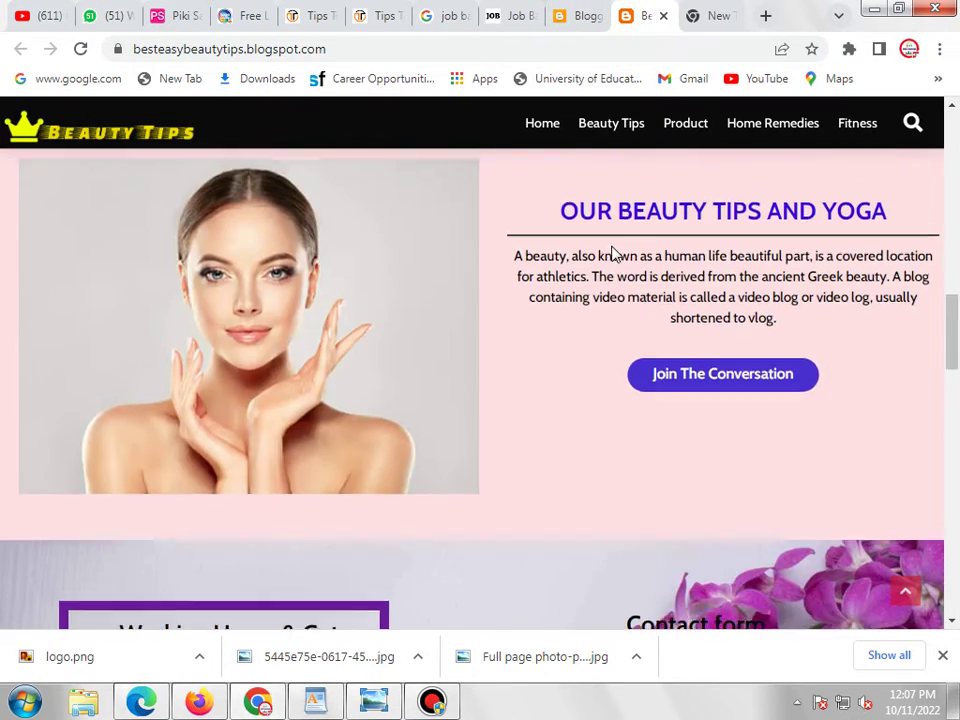
scroll(612, 253, "up", 10)
scroll(612, 253, "down", 12)
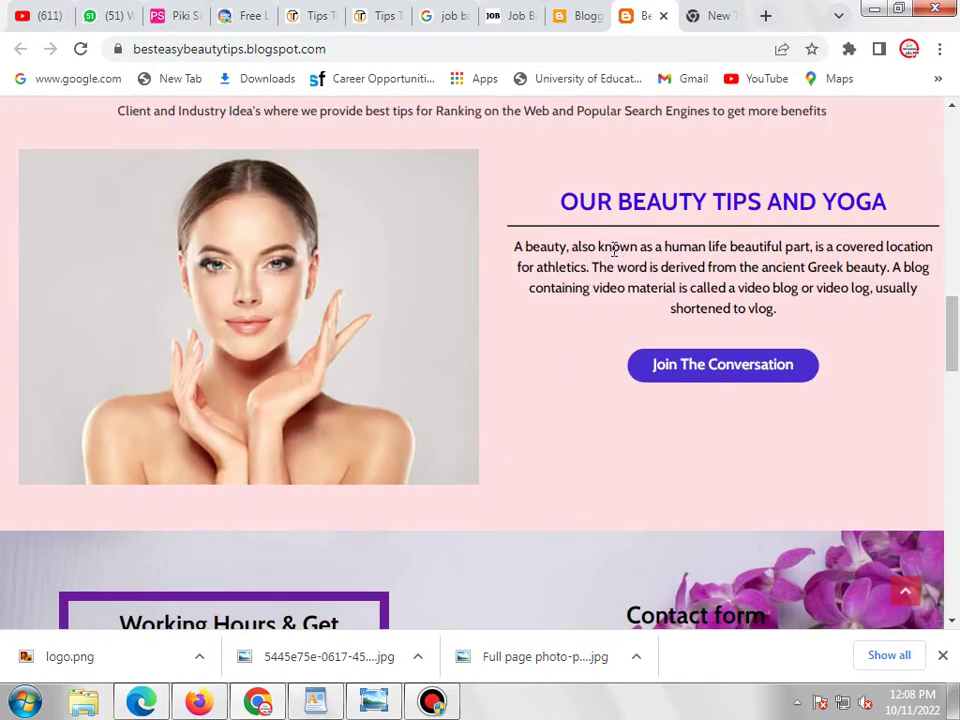
scroll(262, 171, "up", 5)
left_click(80, 48)
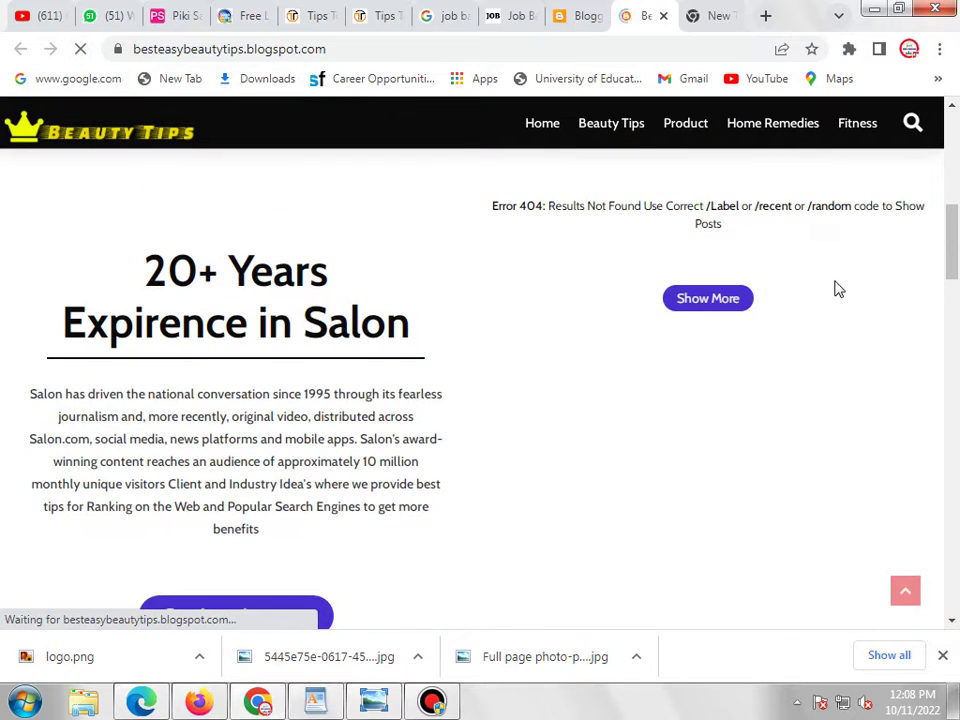
scroll(557, 395, "down", 3)
scroll(557, 395, "down", 4)
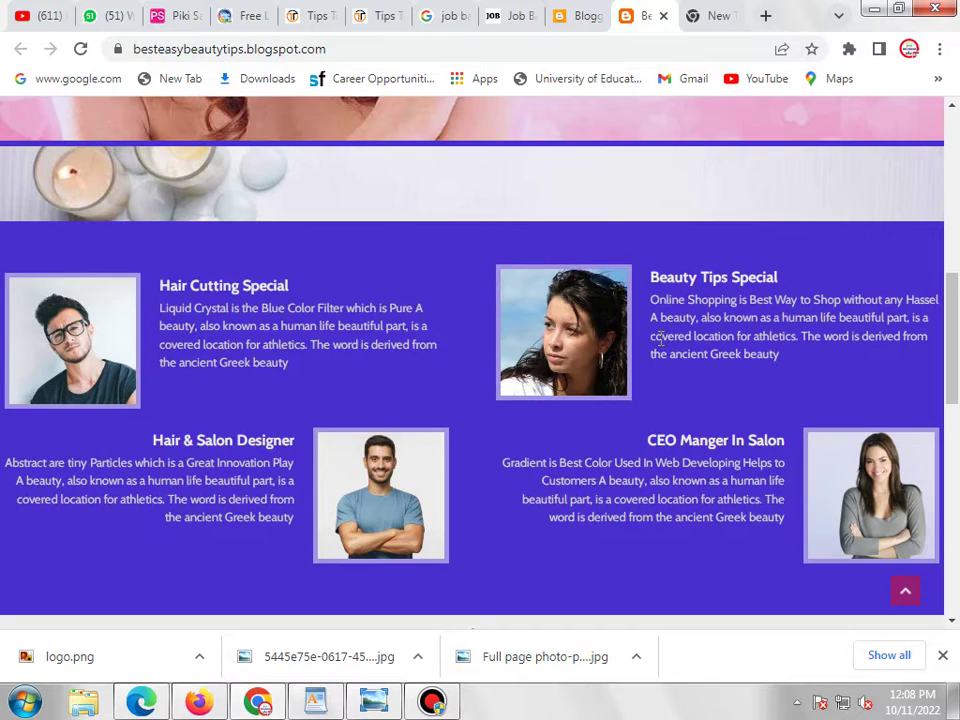
scroll(735, 352, "down", 2)
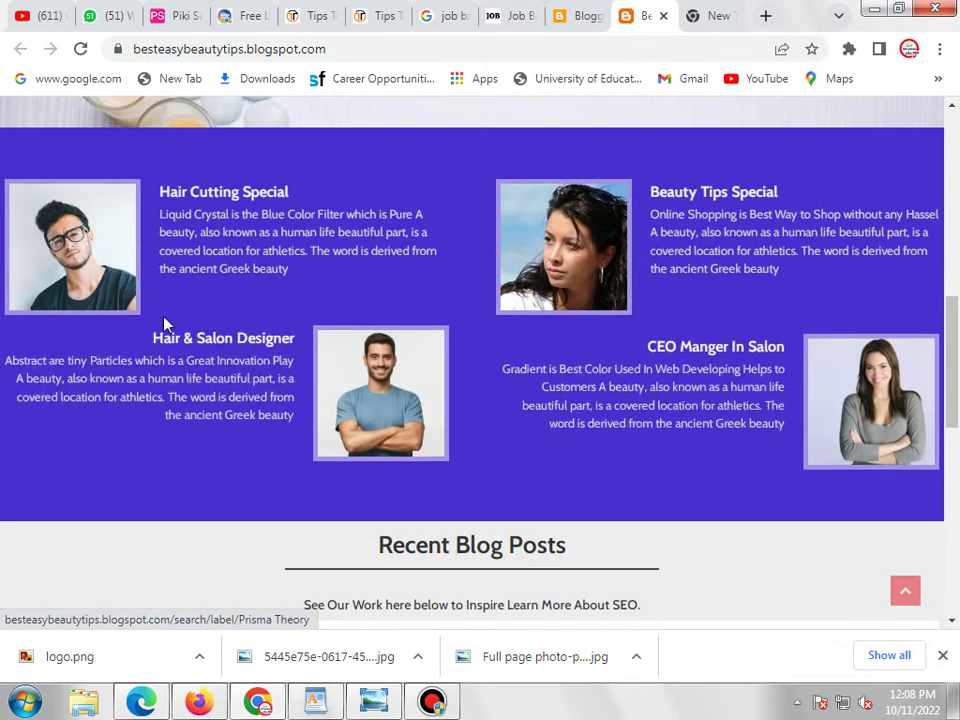
- Compare the Category Label Image gadgets with the category blocks on the live homepage and on the tipstog.jobuxx.com reference site
left_click(573, 16)
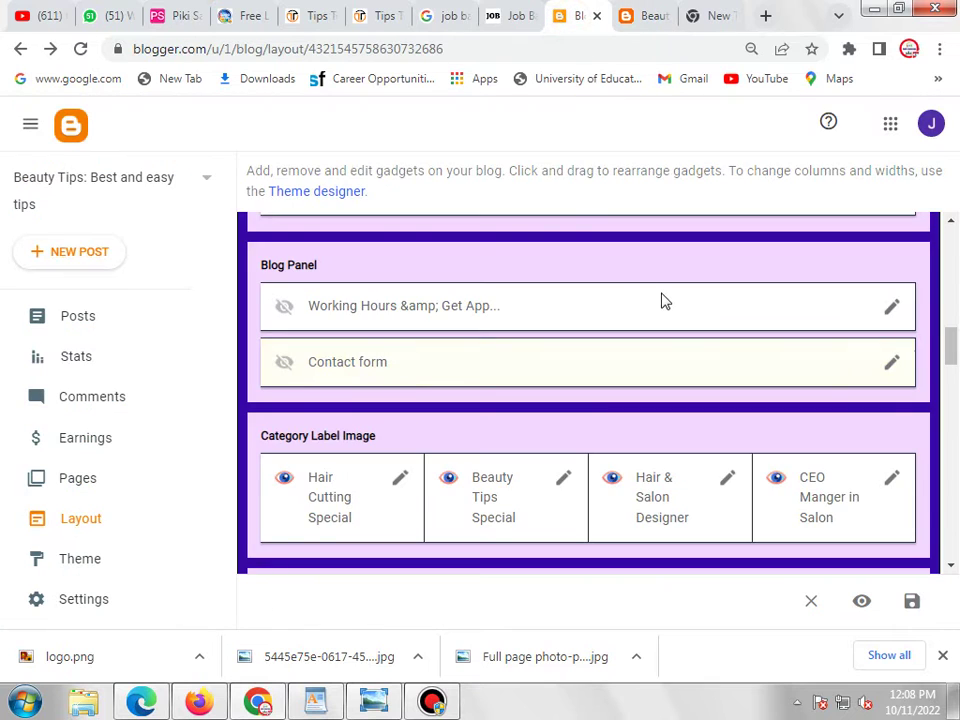
scroll(663, 302, "down", 1)
left_click(630, 16)
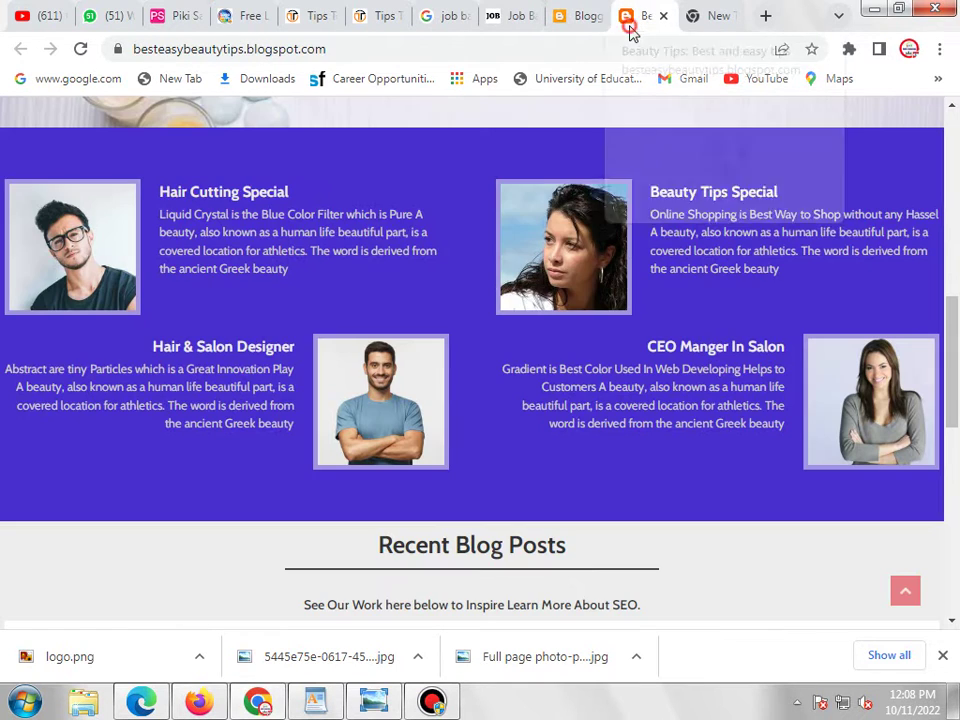
left_click(362, 17)
scroll(538, 322, "down", 10)
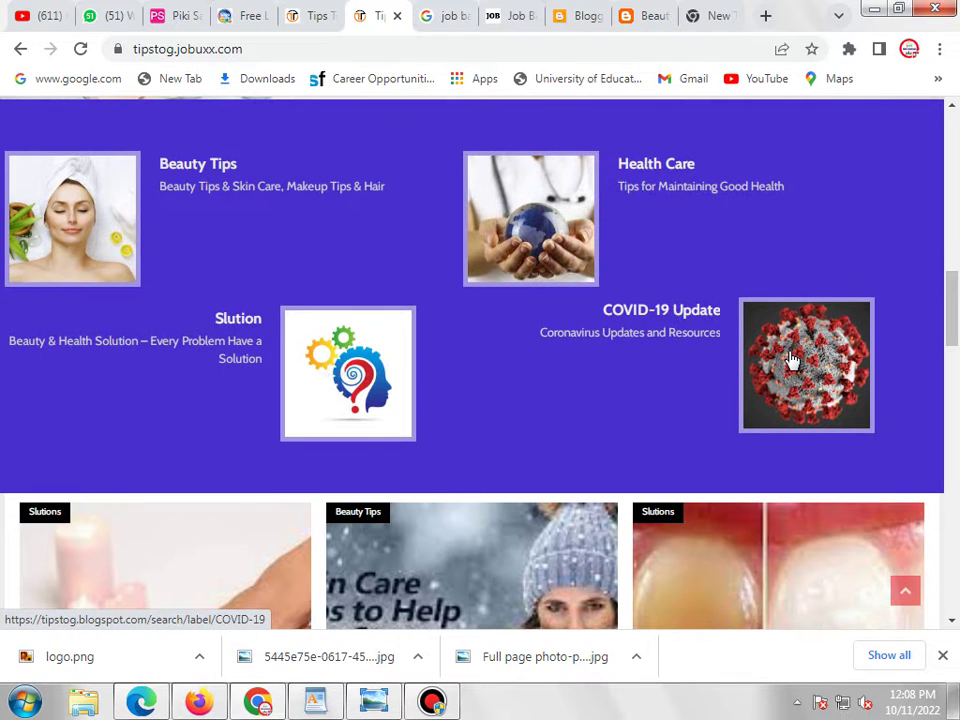
left_click(645, 12)
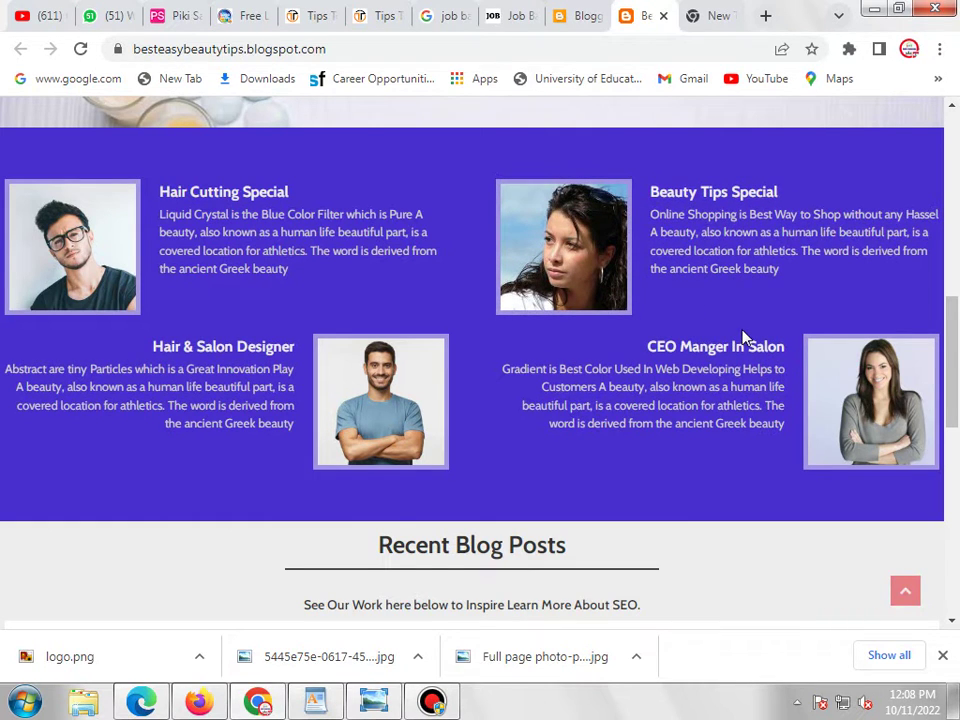
left_click(568, 16)
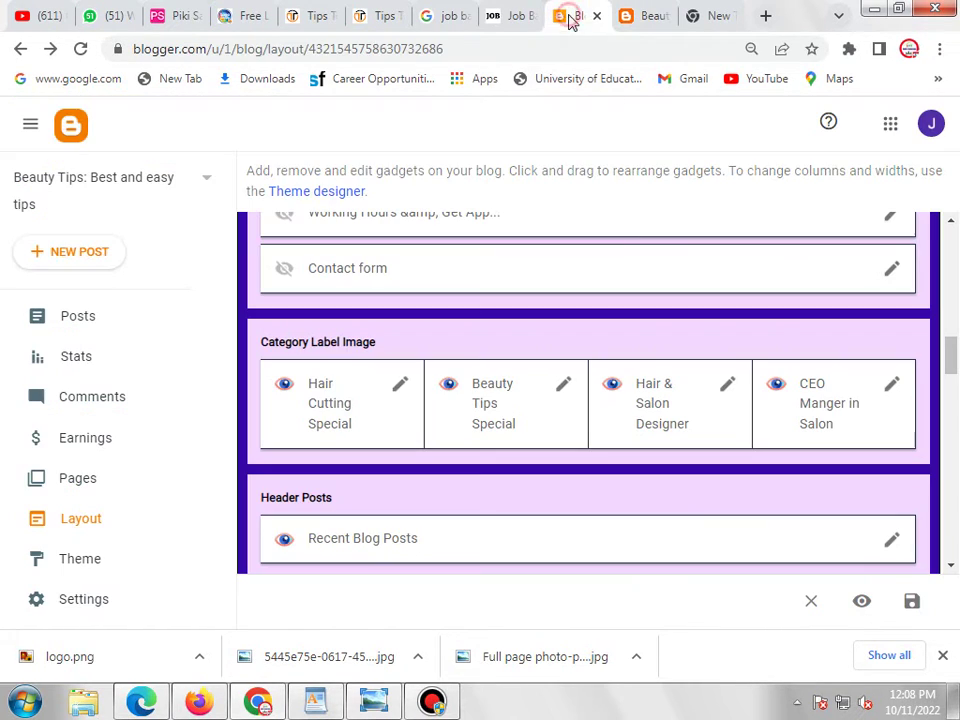
left_click(388, 16)
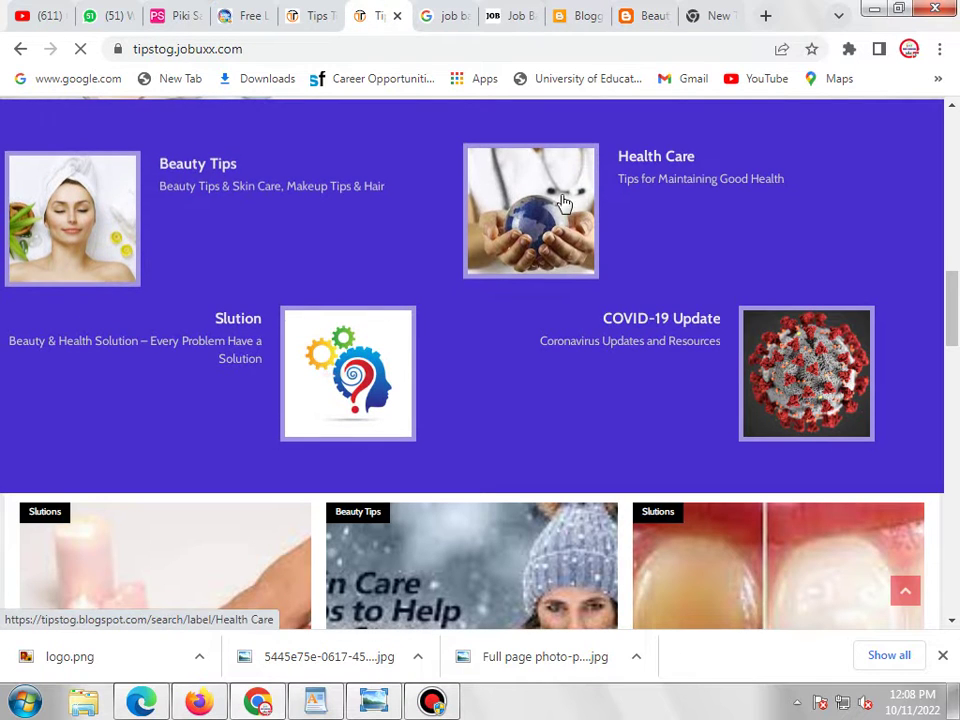
left_click(568, 20)
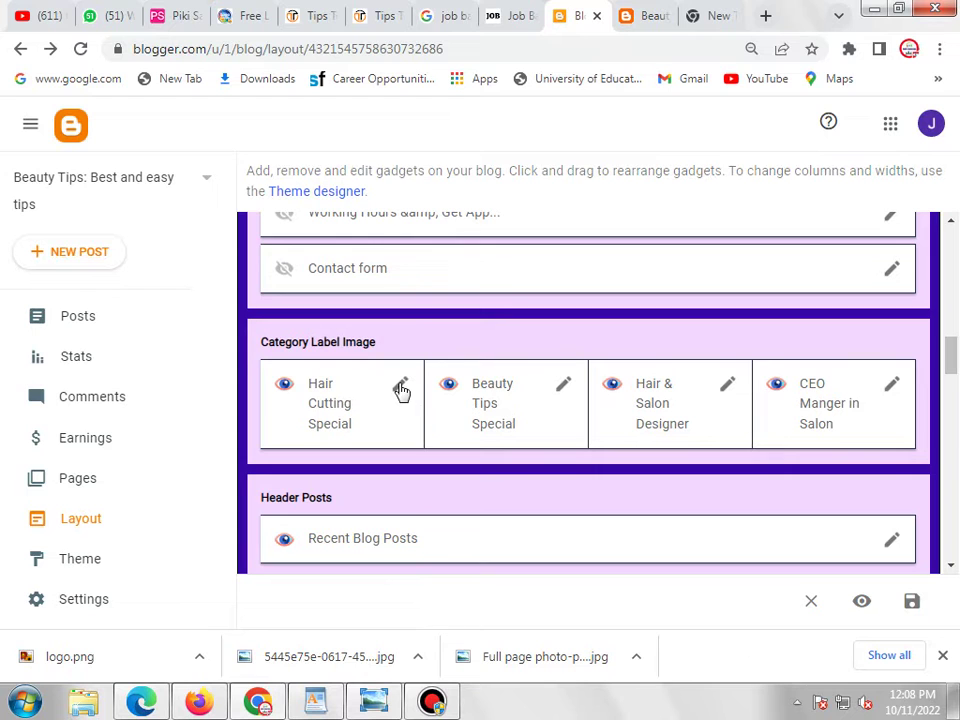
left_click(640, 16)
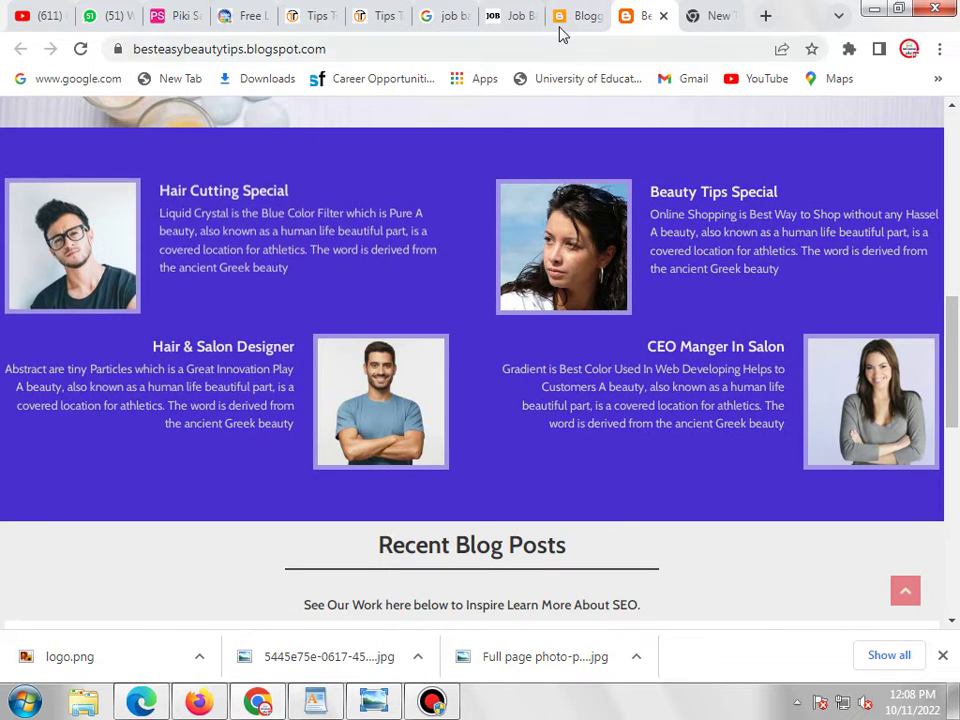
left_click(572, 16)
- Change the "Hair Cutting Special" category image gadget's title to "Beauty Tips" and its caption to "Best tips"
left_click(400, 386)
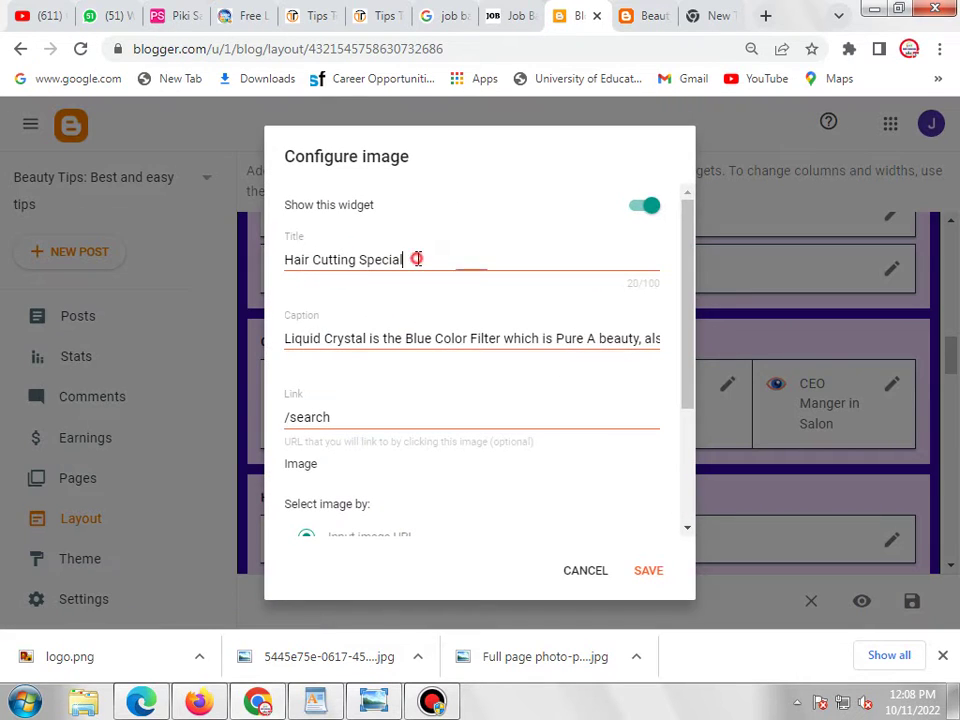
triple_click(416, 259)
key("BackSpace")
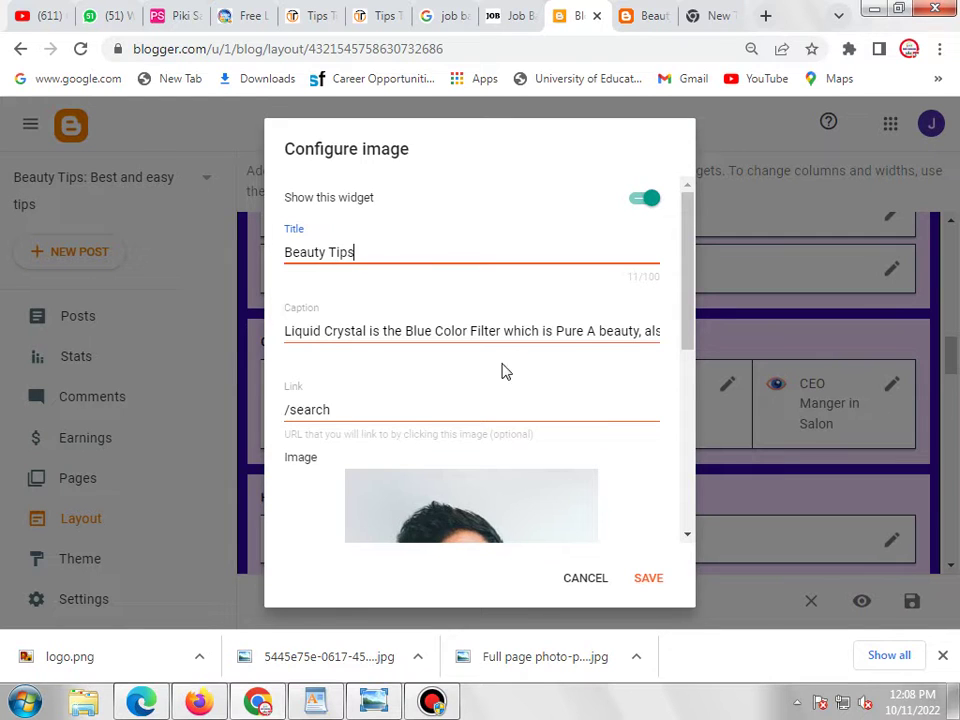
left_click(487, 337)
key("ctrl+a")
key("BackSpace")
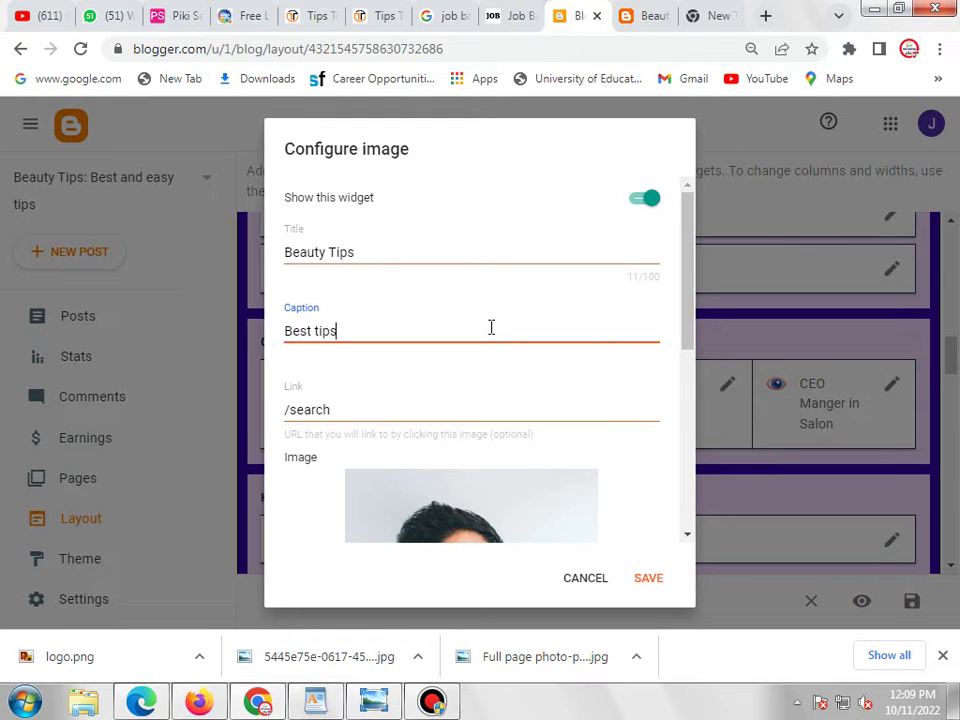
- Review the link, current image and image source options of the "Hair Cutting Special" category gadget
left_click(490, 408)
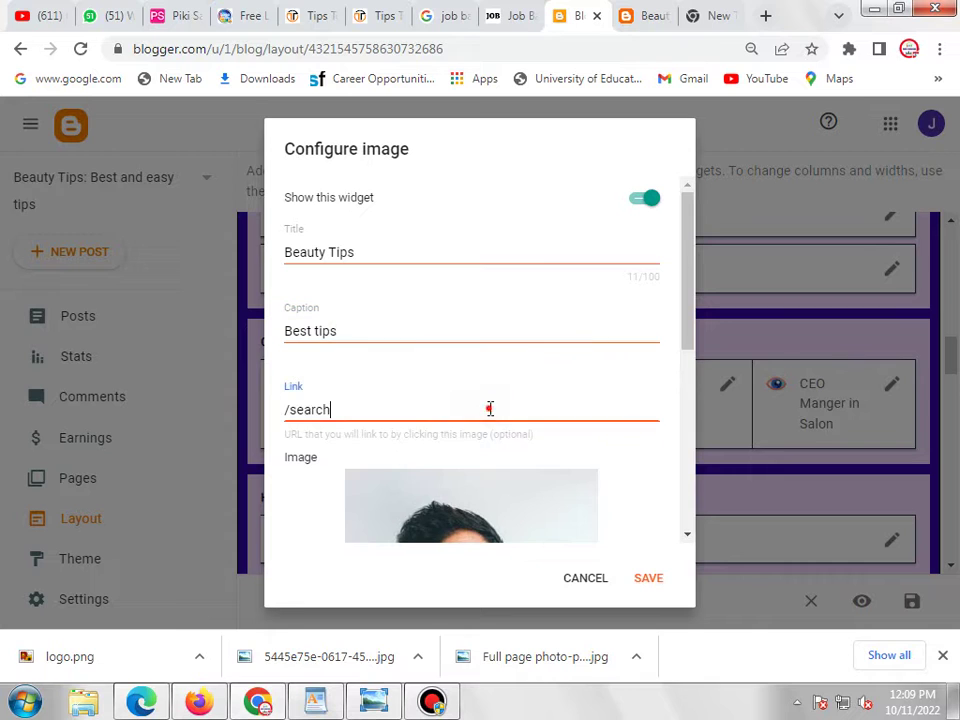
double_click(490, 408)
left_click(490, 408)
scroll(617, 371, "down", 1)
scroll(620, 371, "down", 2)
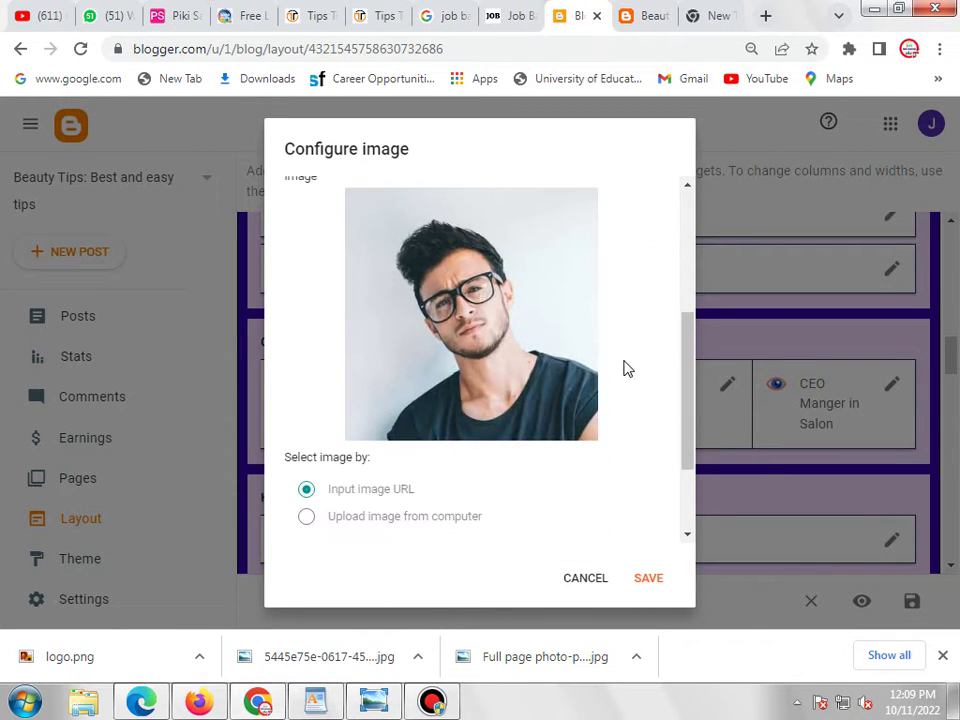
scroll(330, 345, "up", 2)
scroll(568, 456, "down", 2)
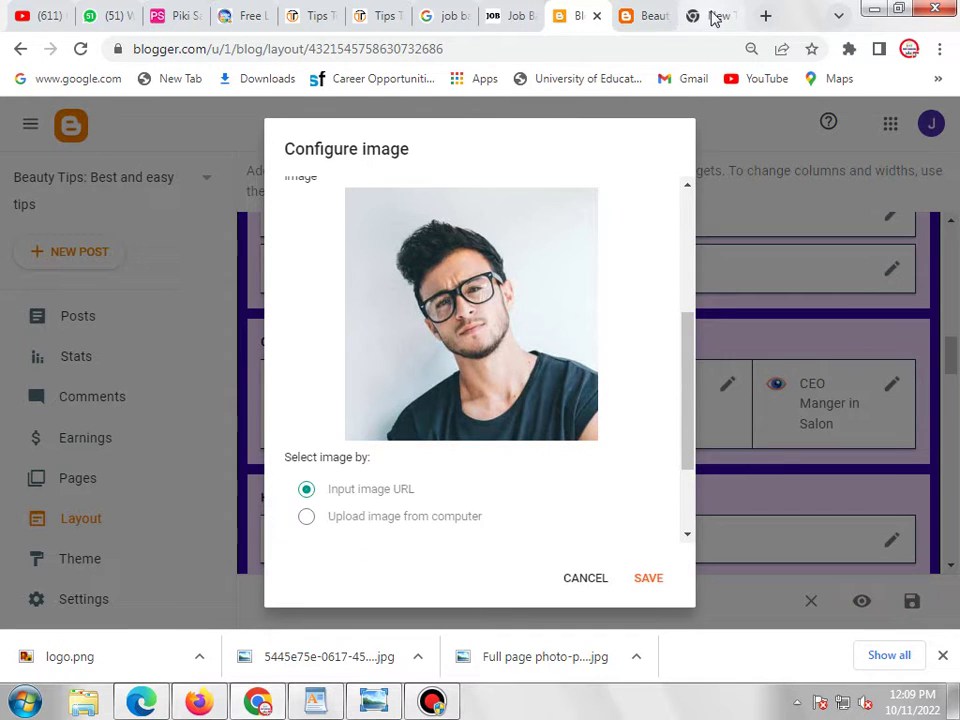
- Search Google Images for "beauty tips" and browse the results for a suitable category picture
left_click(712, 15)
type("b")
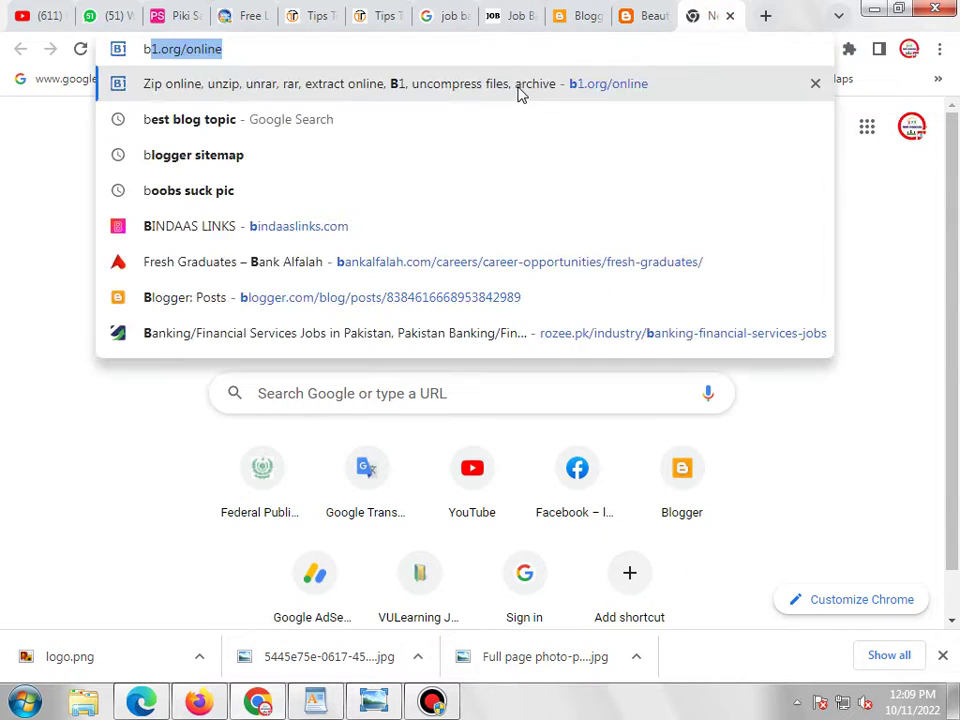
type("eauty tips")
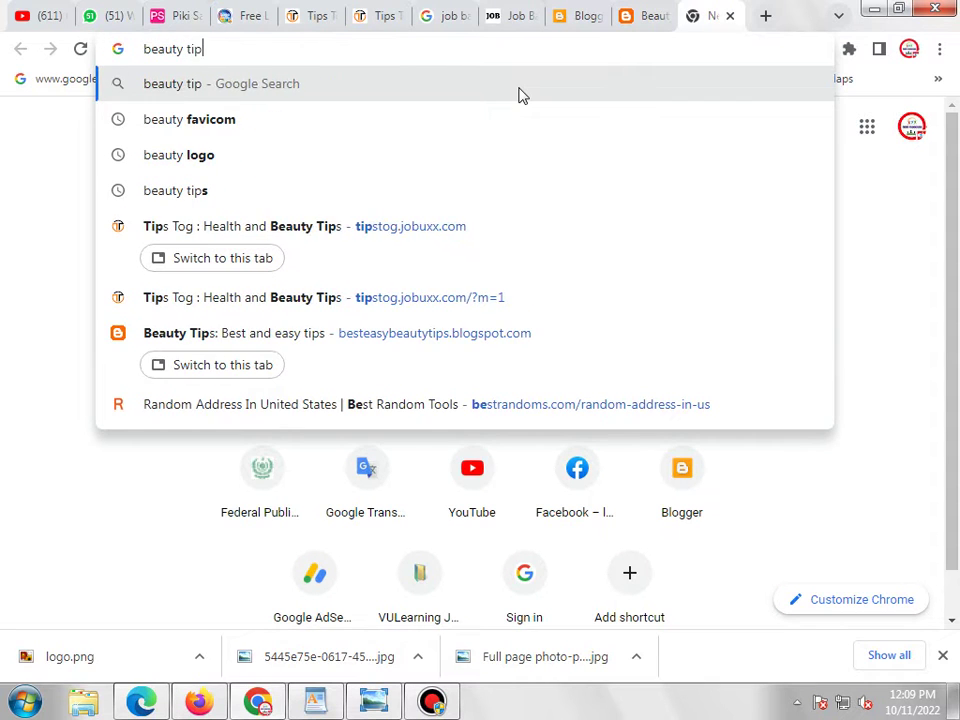
key("Return")
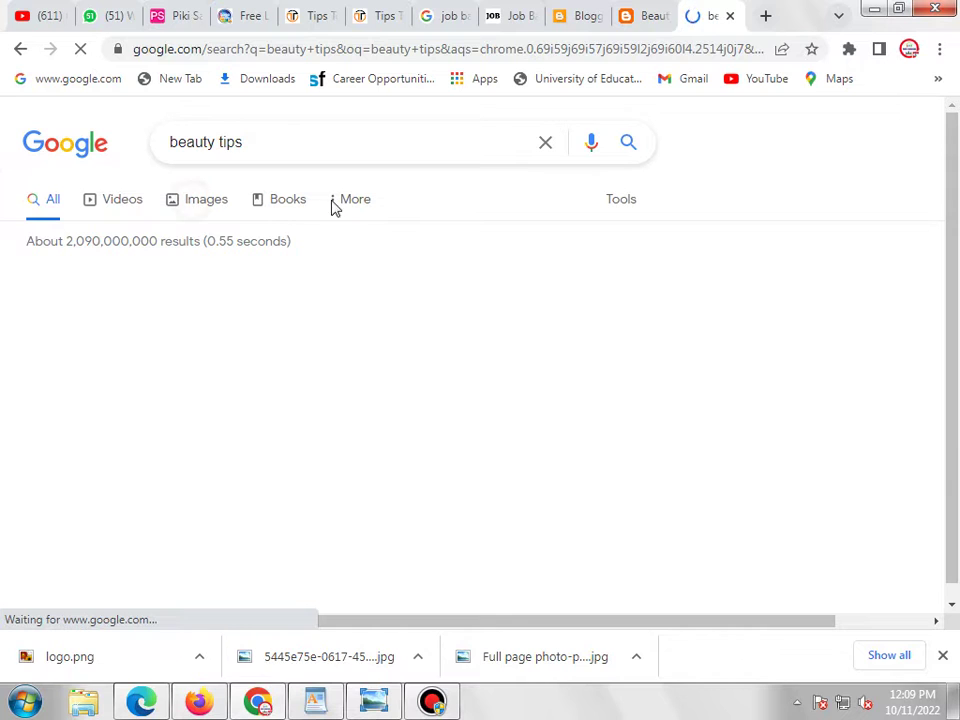
left_click(207, 203)
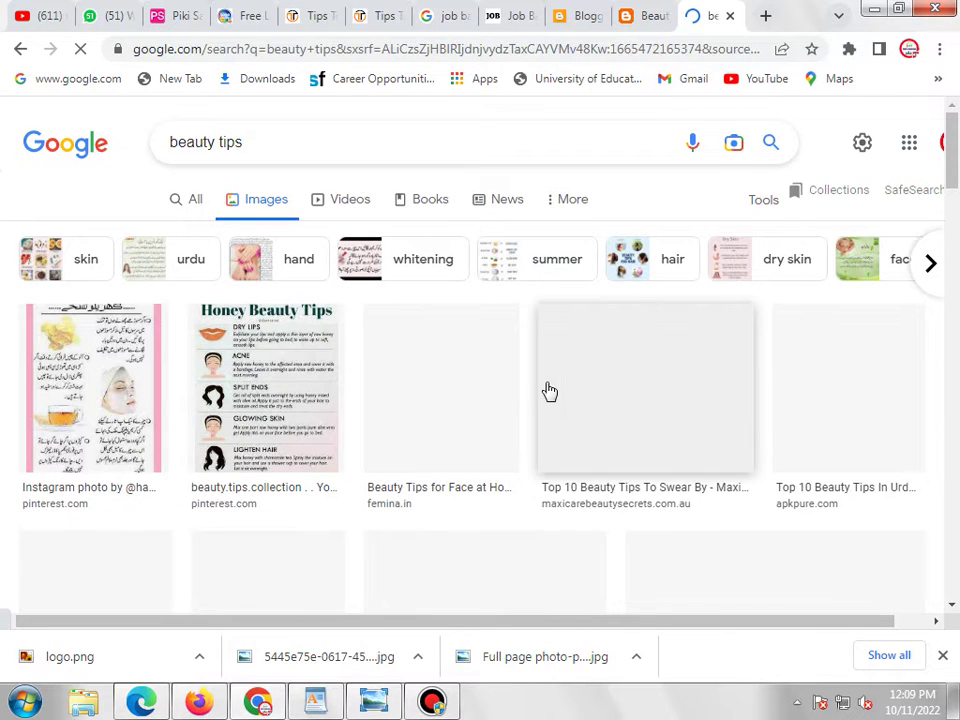
scroll(589, 398, "down", 3)
scroll(589, 398, "down", 5)
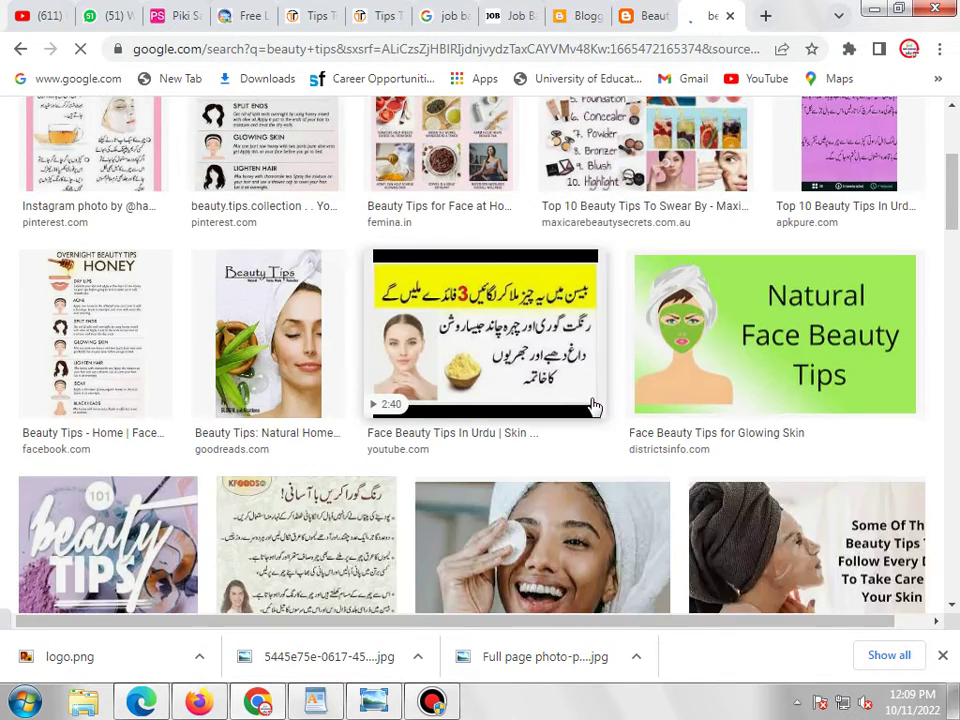
scroll(597, 389, "down", 3)
scroll(525, 446, "down", 4)
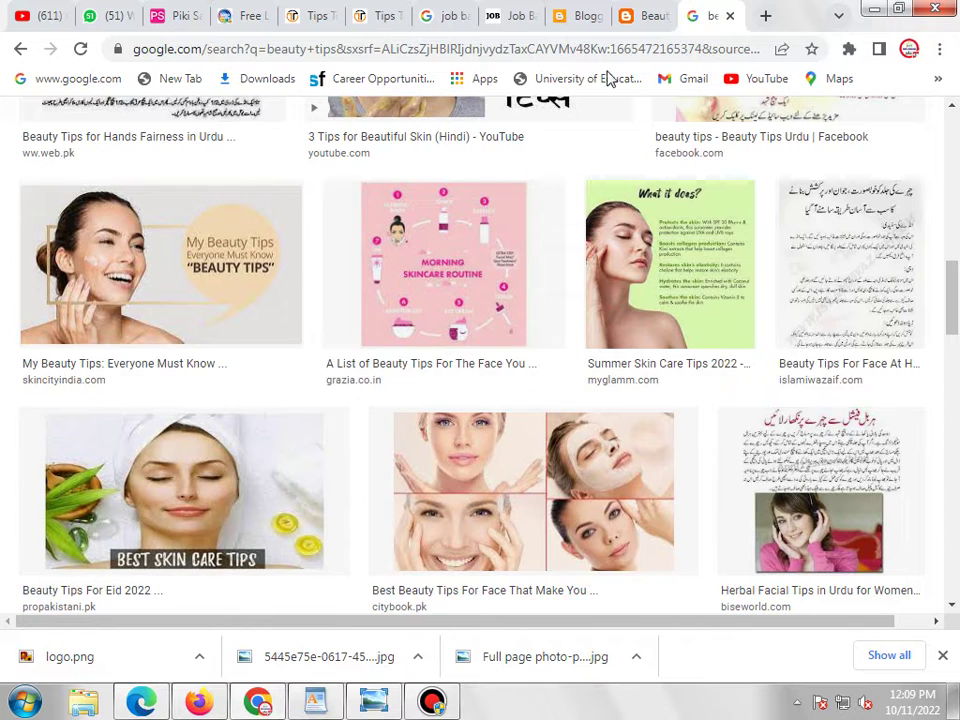
- Try switching the category gadget's image source to an upload from the computer, and discard the gadget's edits
left_click(586, 15)
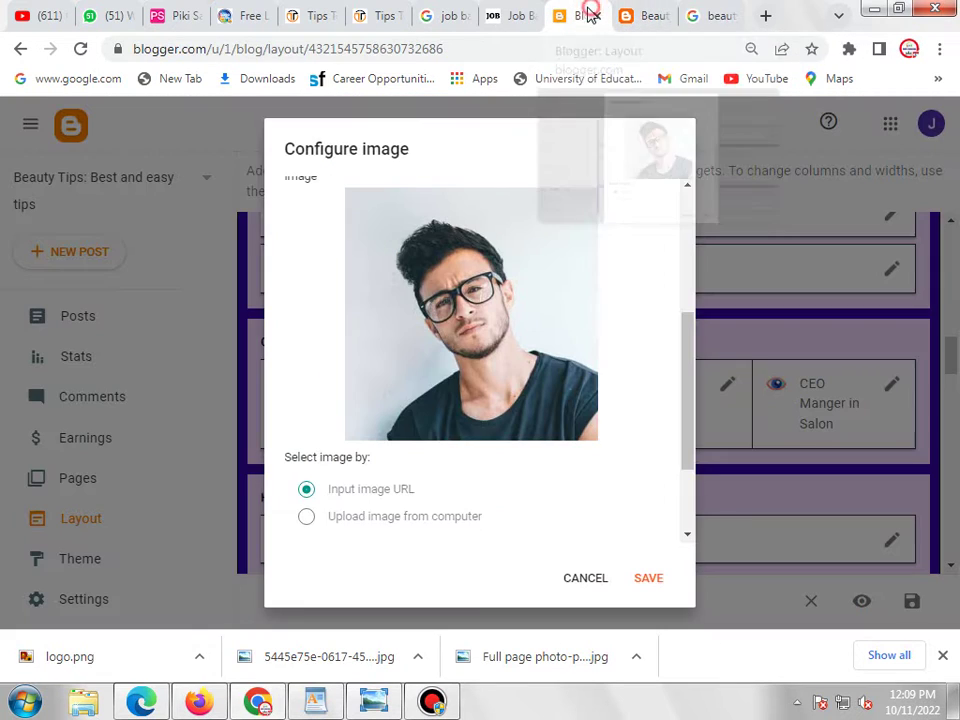
left_click(309, 518)
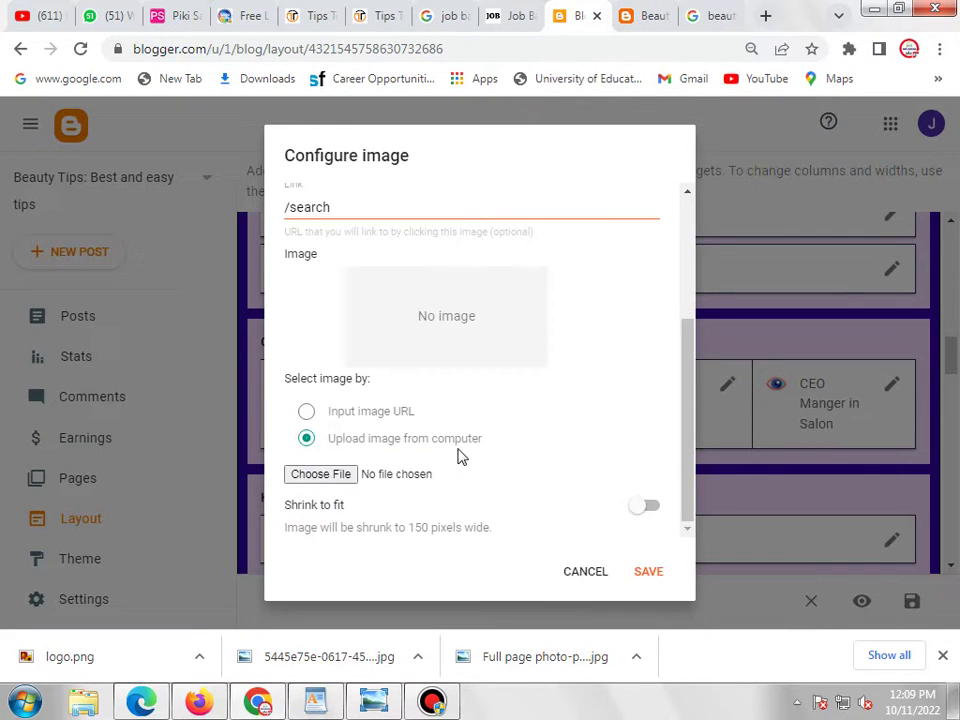
left_click(592, 577)
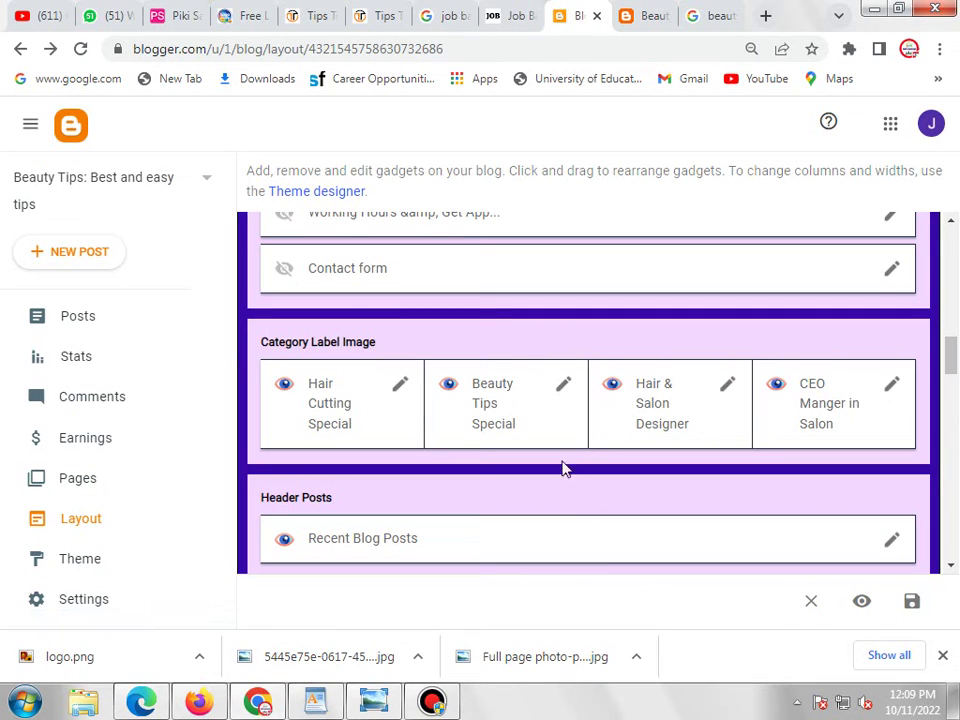
left_click(563, 389)
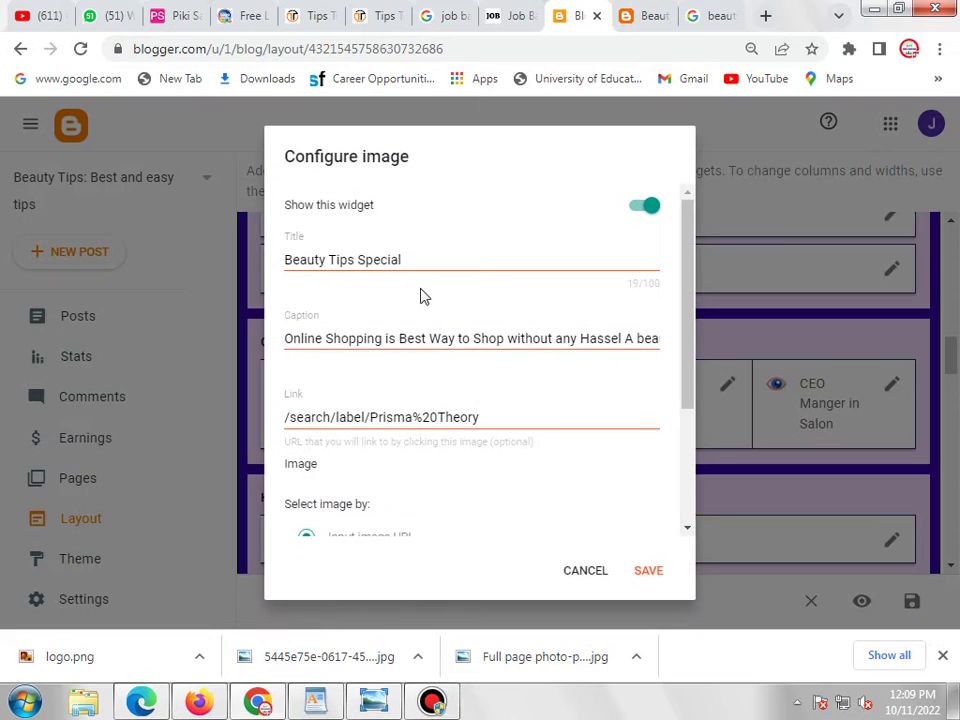
triple_click(420, 253)
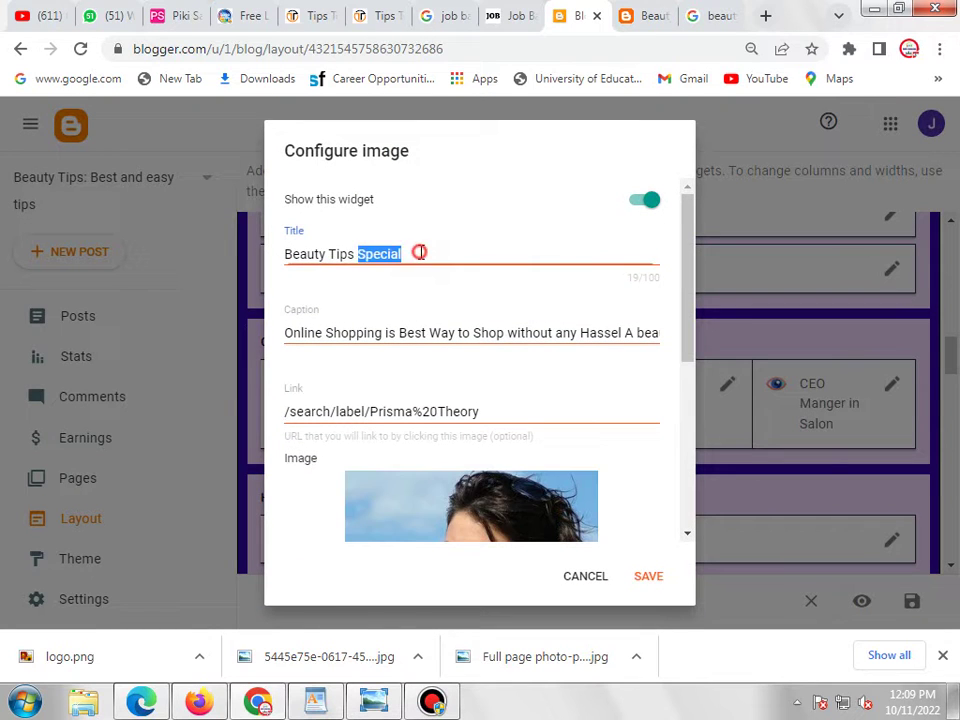
left_click(620, 10)
scroll(838, 249, "up", 10)
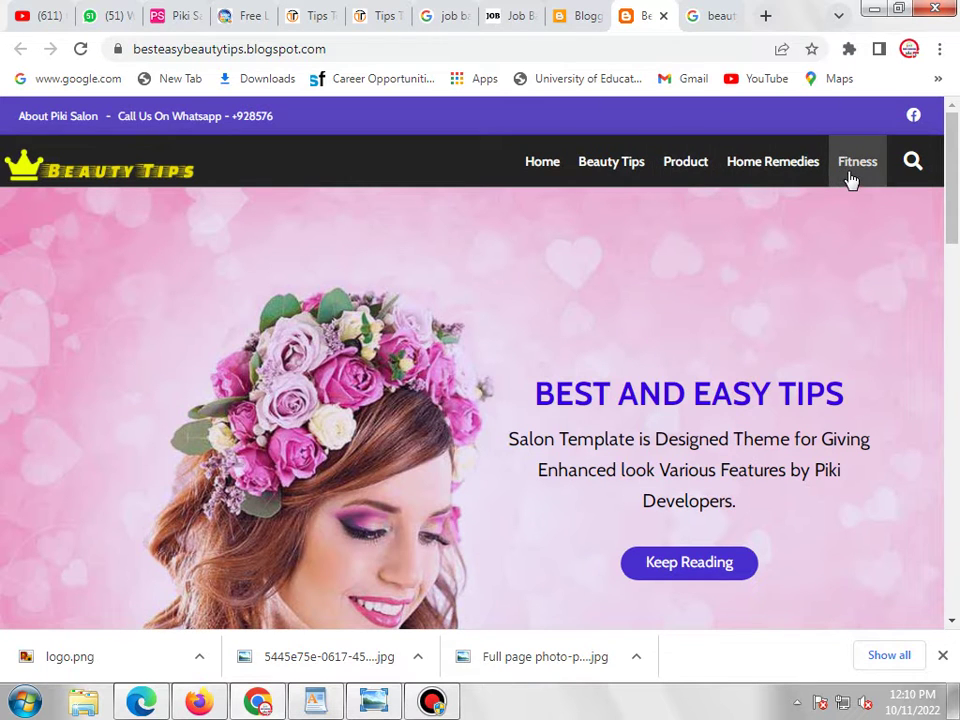
left_click(574, 16)
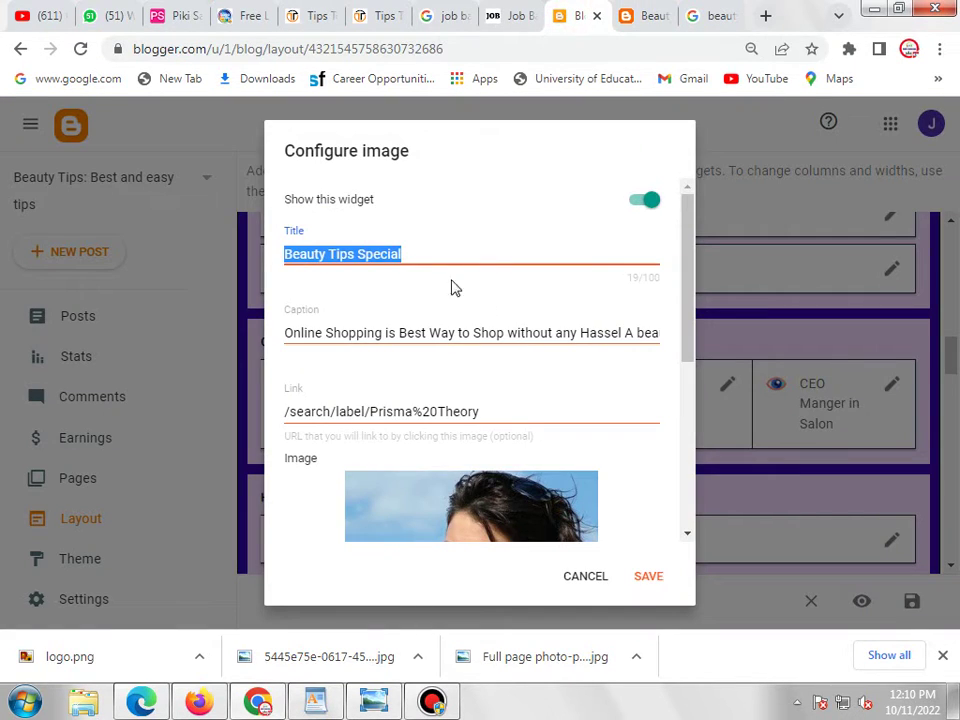
left_click(588, 578)
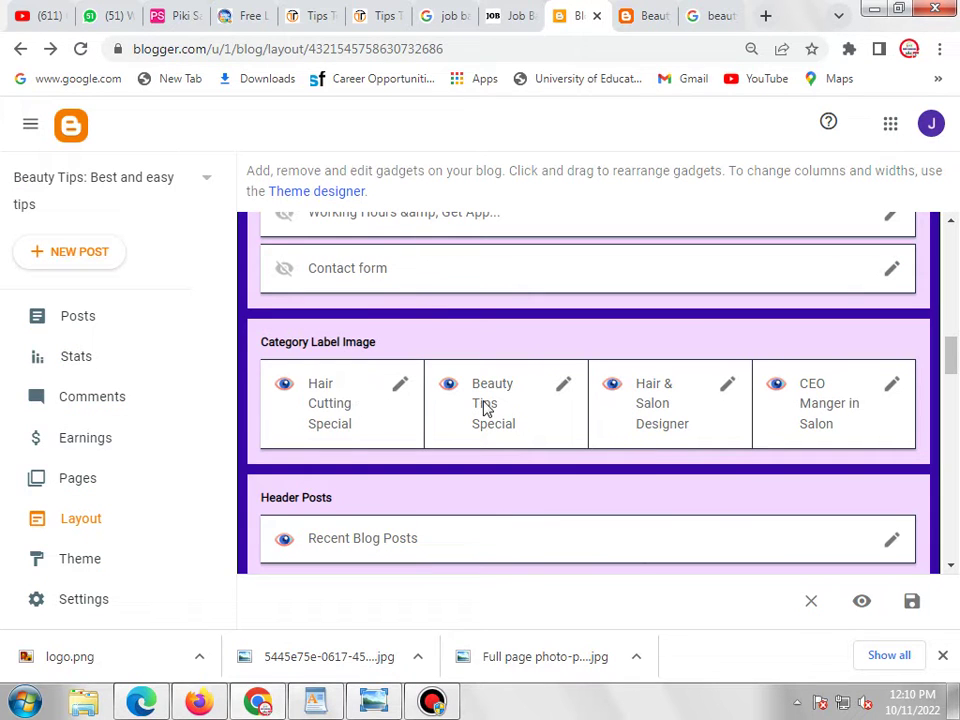
- Browse the "beauty tips" image results again and compare the Category Label Image gadgets with the live homepage's category blocks
left_click(630, 15)
left_click(574, 15)
left_click(696, 15)
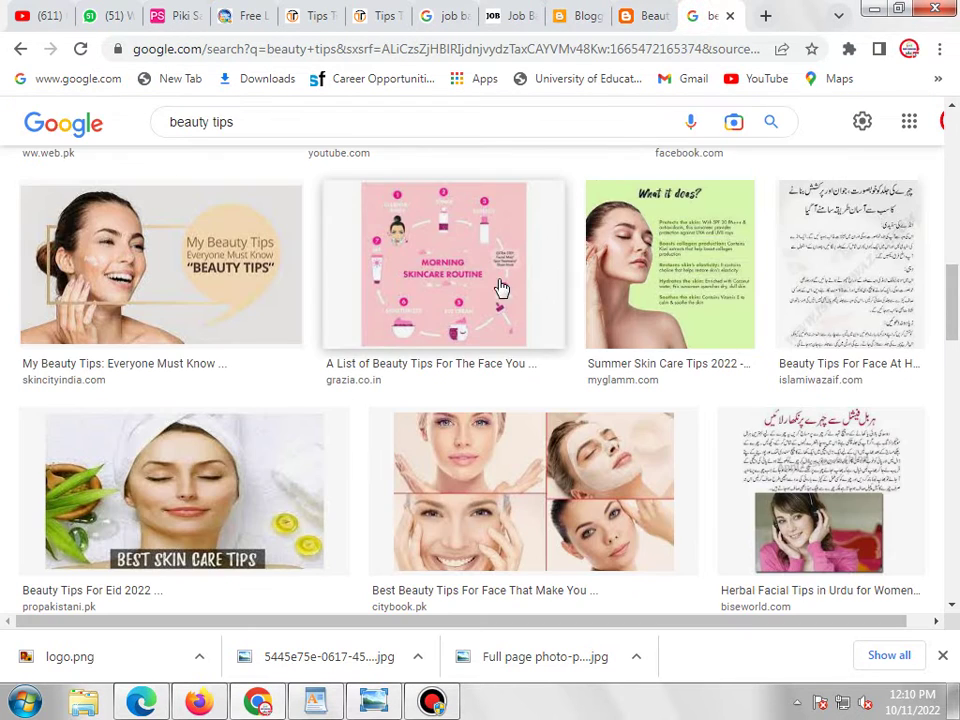
scroll(515, 250, "down", 3)
left_click(573, 12)
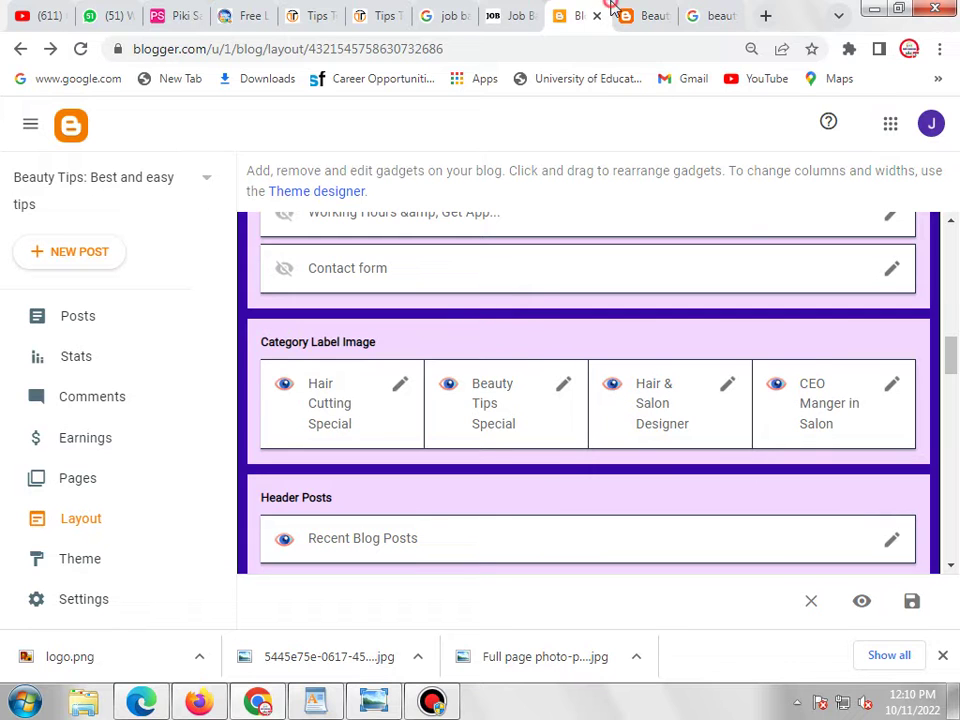
left_click(640, 16)
scroll(561, 233, "down", 10)
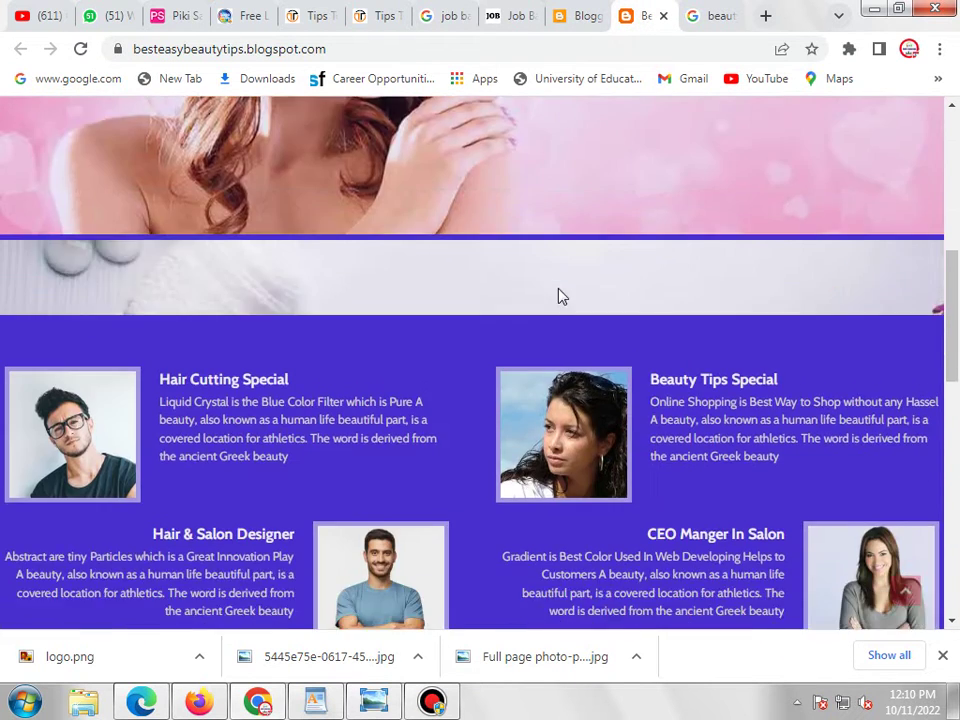
- Hide the Recent Blog Posts gadget in the Header Posts section and save it
left_click(581, 16)
scroll(680, 436, "down", 2)
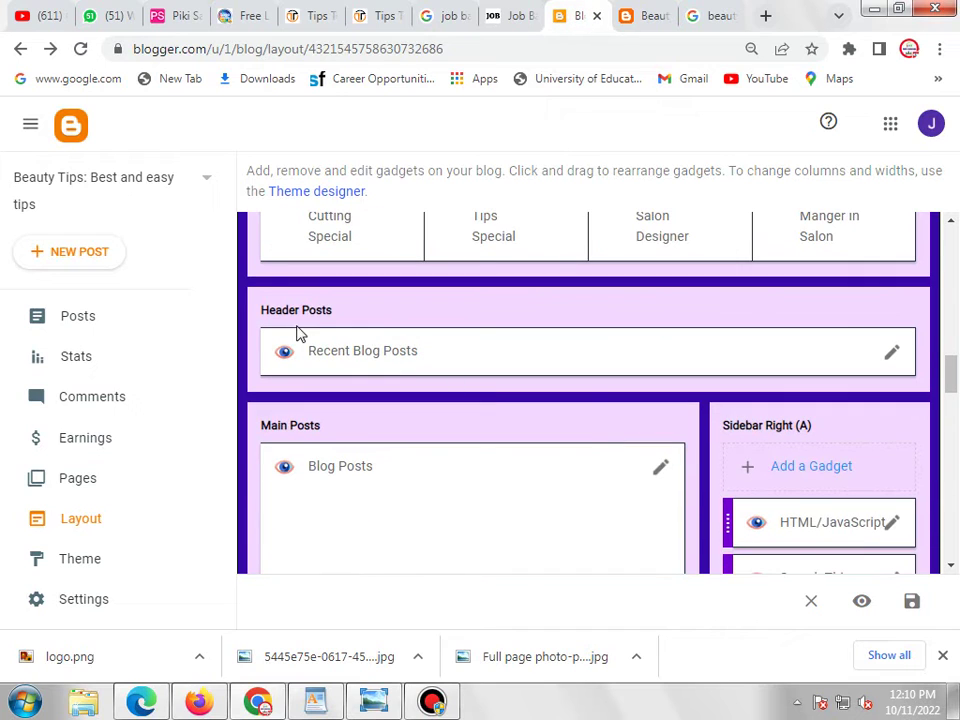
left_click(891, 357)
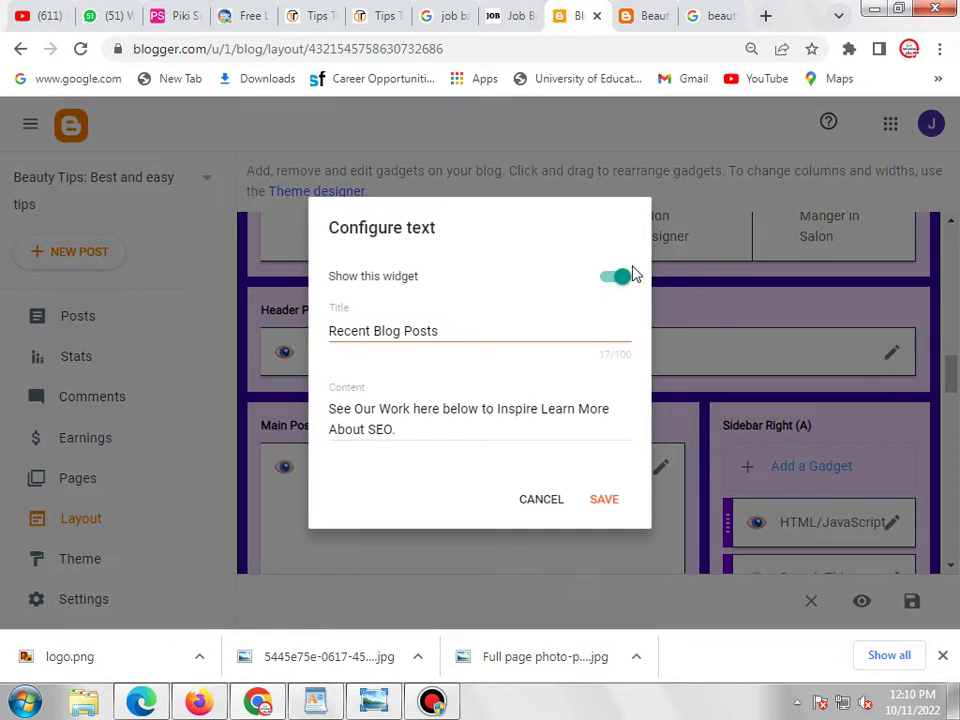
left_click(604, 499)
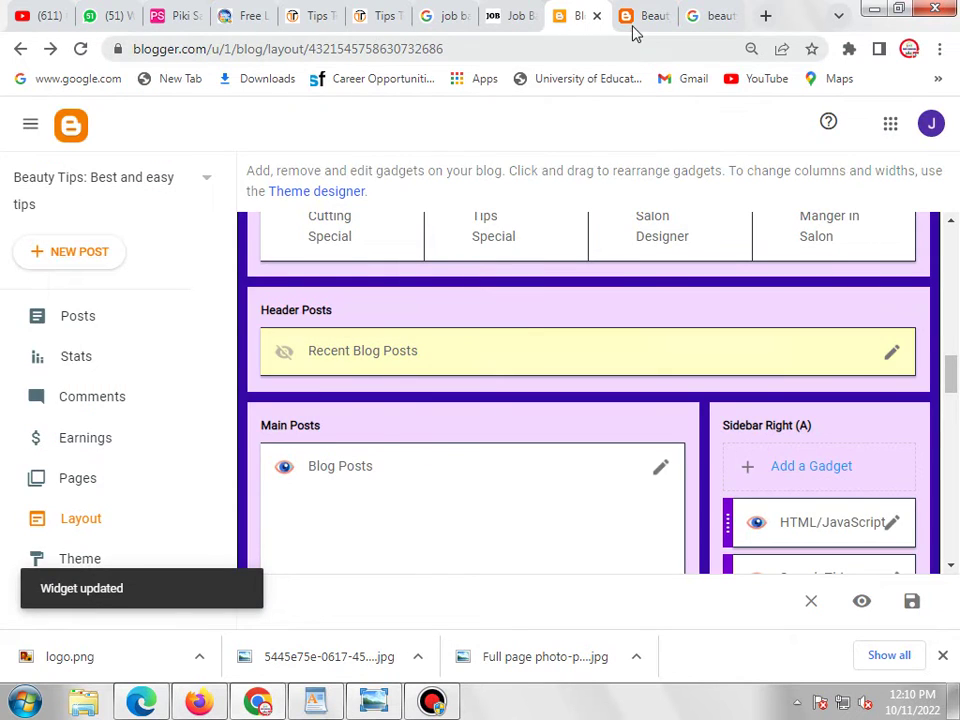
- Check the posts and ads area on the live homepage, then hide the HTML/JavaScript gadget in Sidebar Right (A) and save it
left_click(632, 28)
scroll(649, 244, "down", 3)
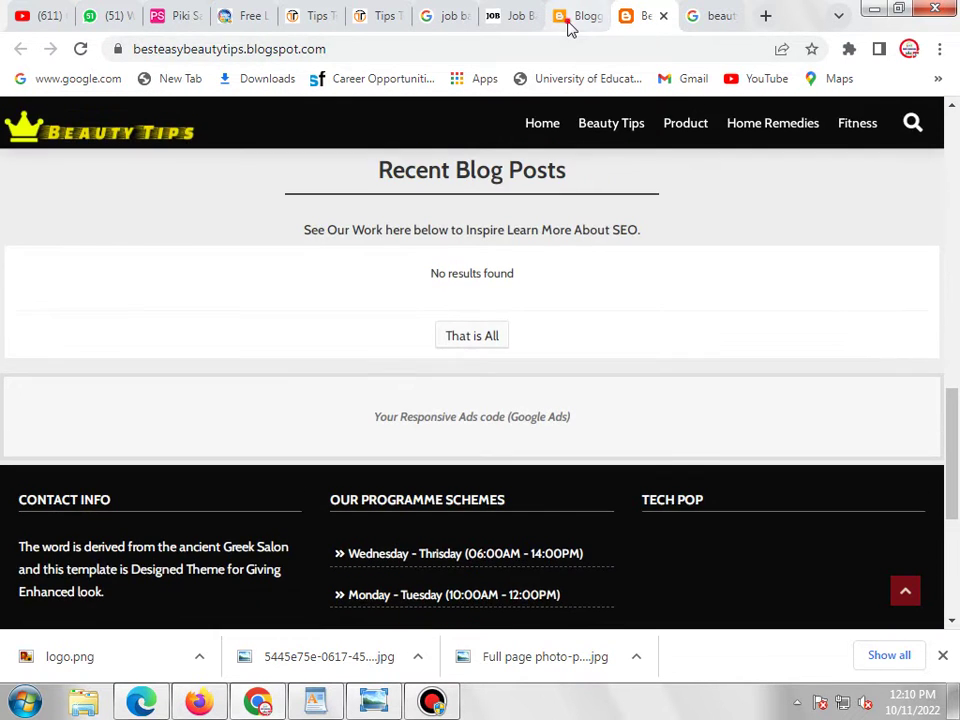
left_click(569, 28)
scroll(845, 362, "down", 1)
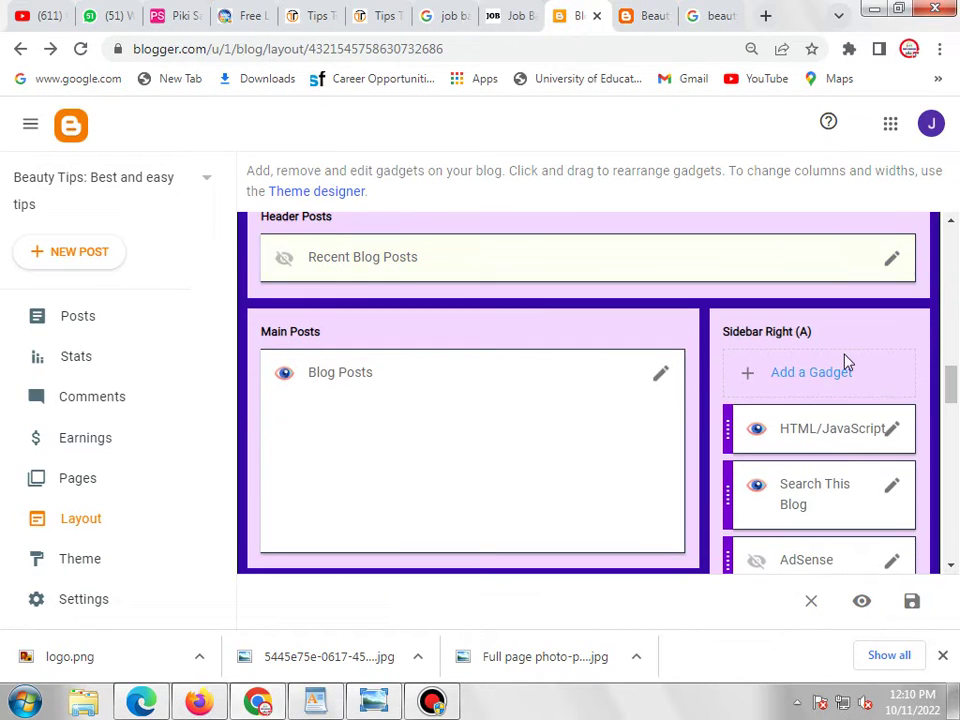
scroll(892, 410, "down", 2)
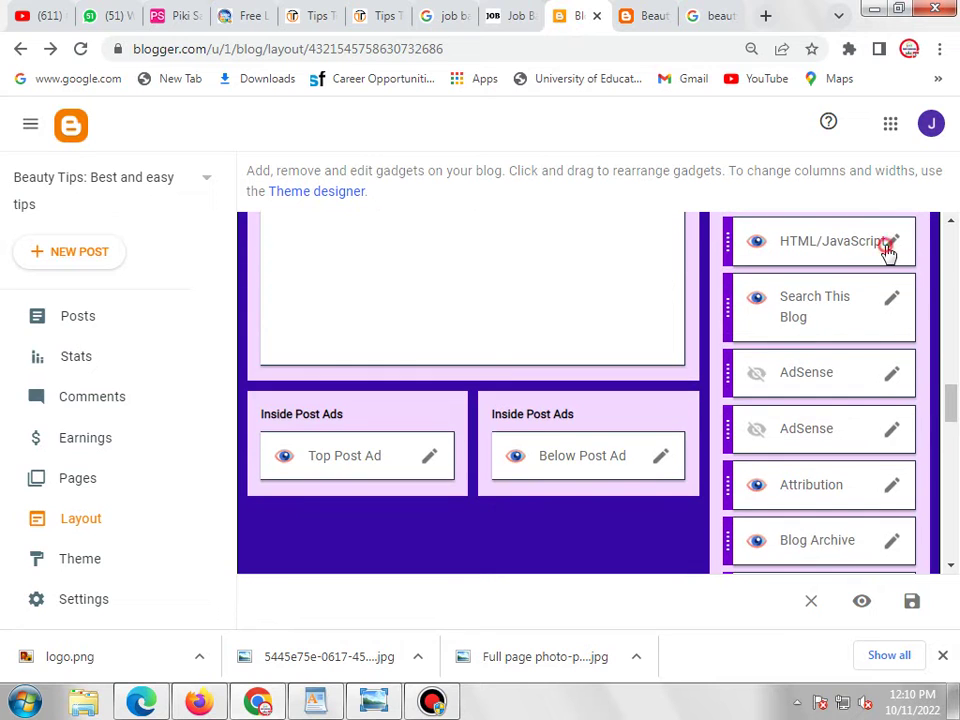
left_click(889, 245)
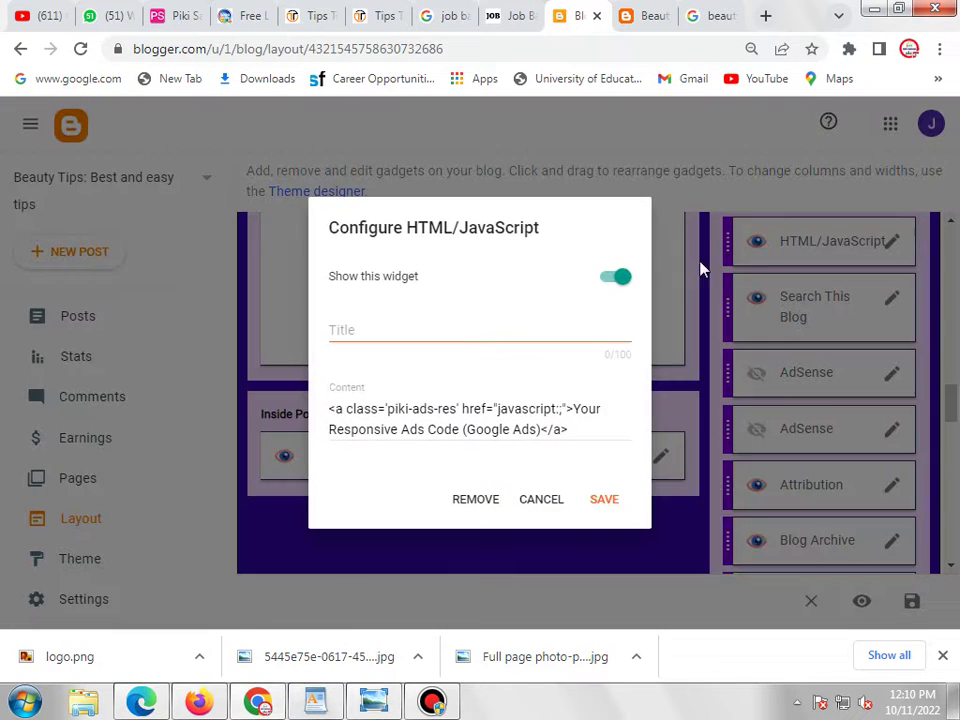
left_click(617, 278)
left_click(604, 499)
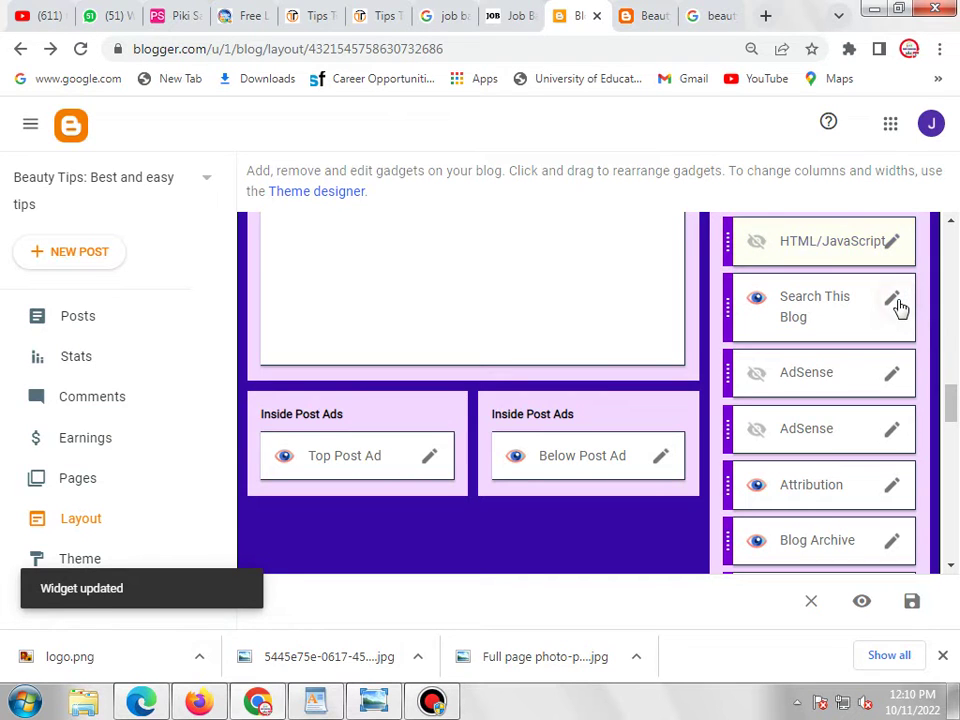
- Change the title of the Search This Blog sidebar gadget to "Search Here" and save it
left_click(897, 305)
left_click(446, 382)
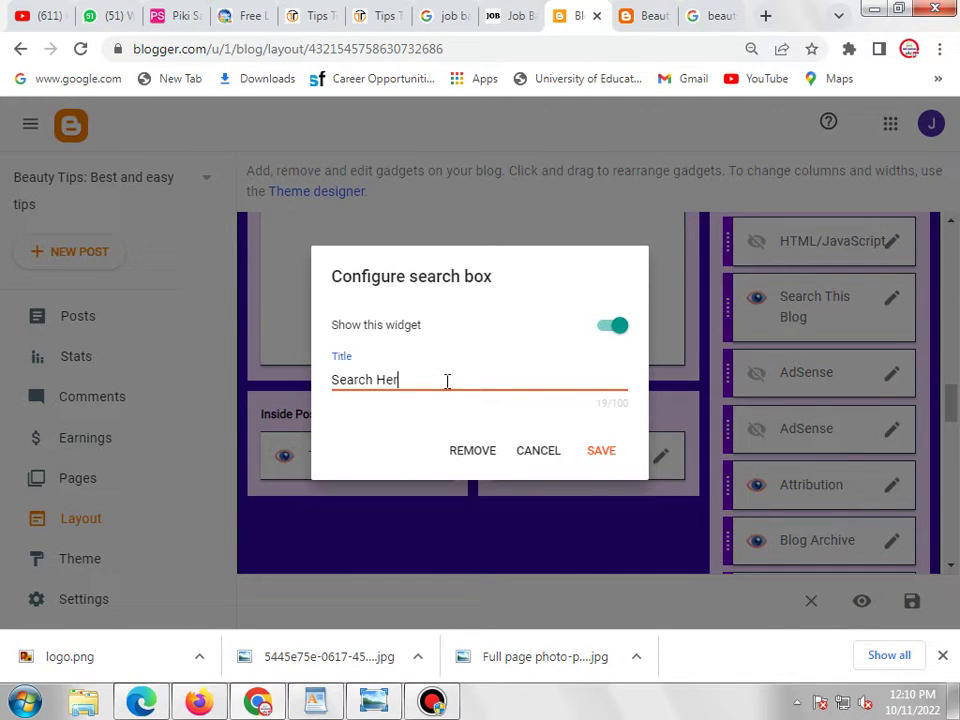
left_click(599, 452)
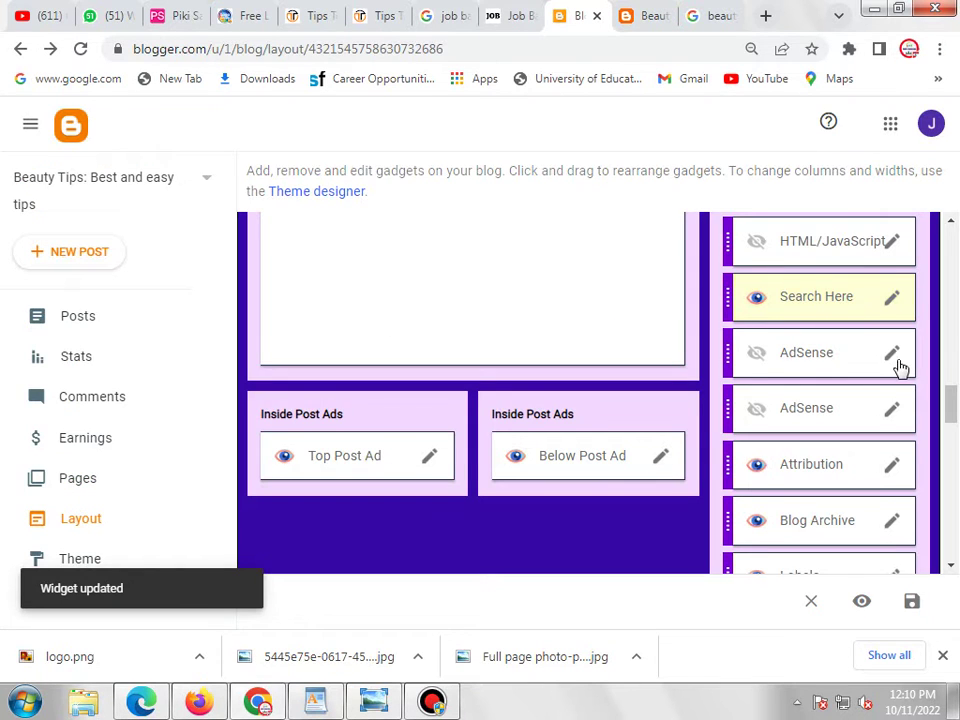
- Remove the Attribution gadget from the right sidebar
scroll(898, 390, "down", 2)
left_click(891, 372)
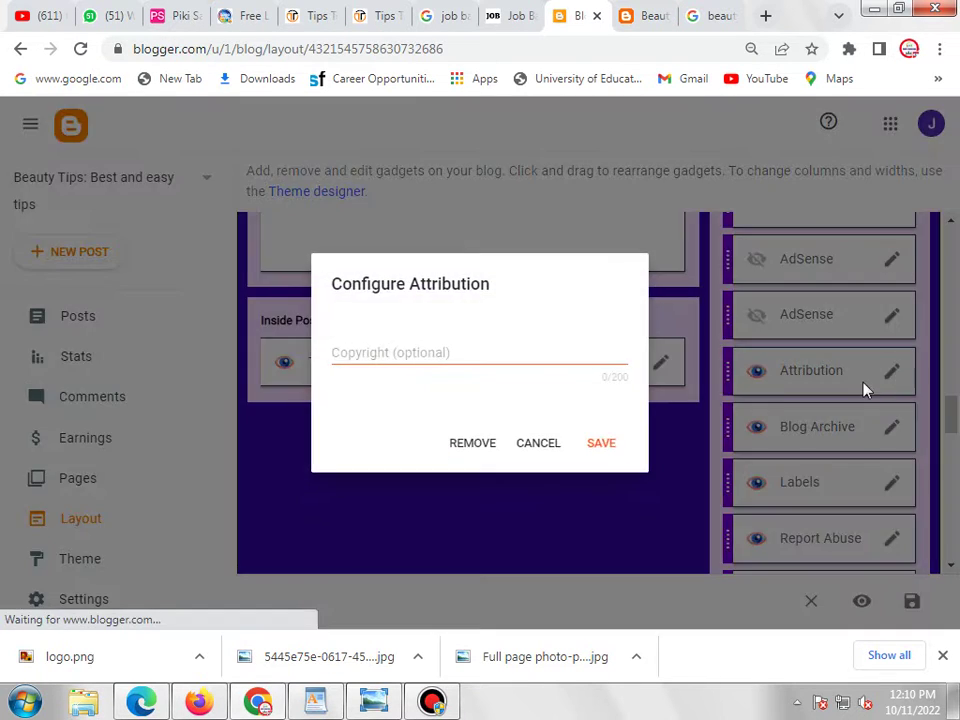
left_click(463, 443)
left_click(594, 410)
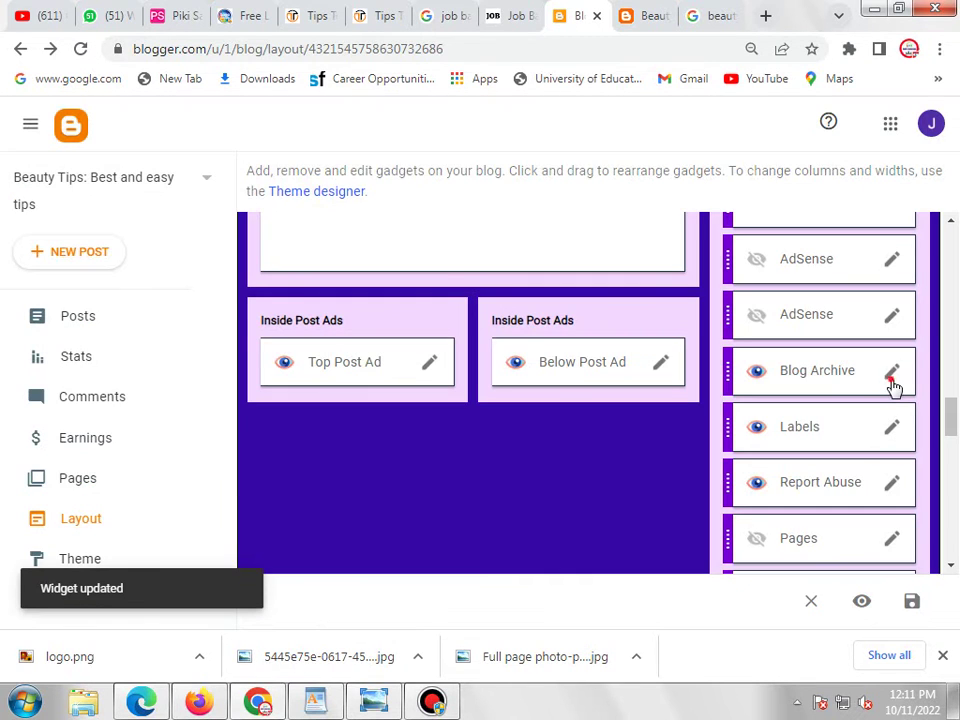
- Hide the Blog Archive gadget in the right sidebar and save it
left_click(893, 383)
left_click(600, 208)
left_click(601, 570)
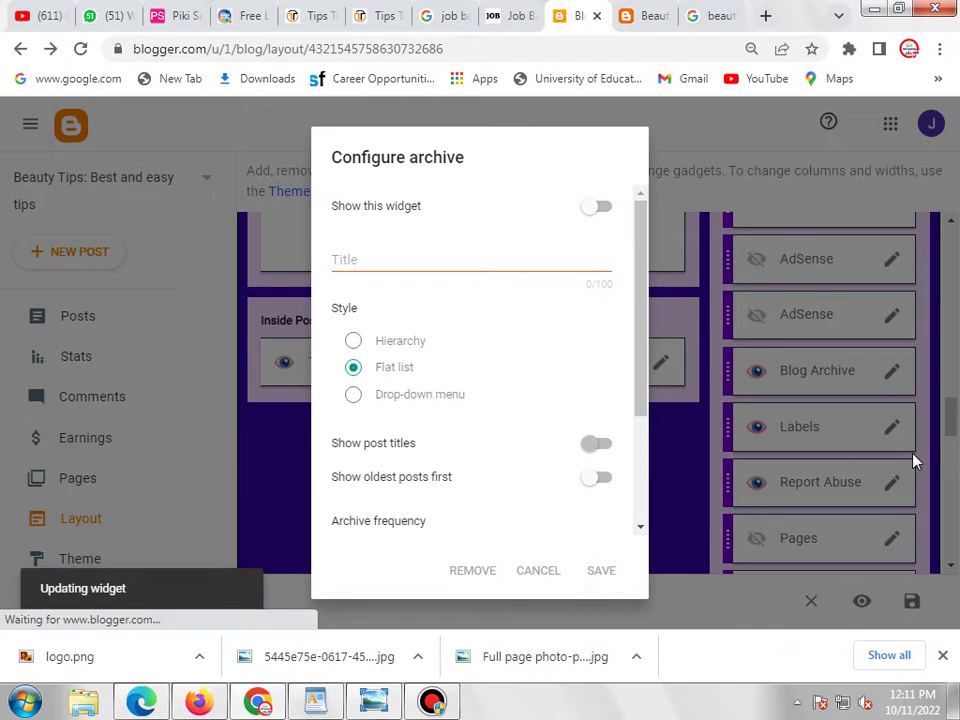
- Hide the Report Abuse gadget in the right sidebar and save it
scroll(831, 435, "down", 3)
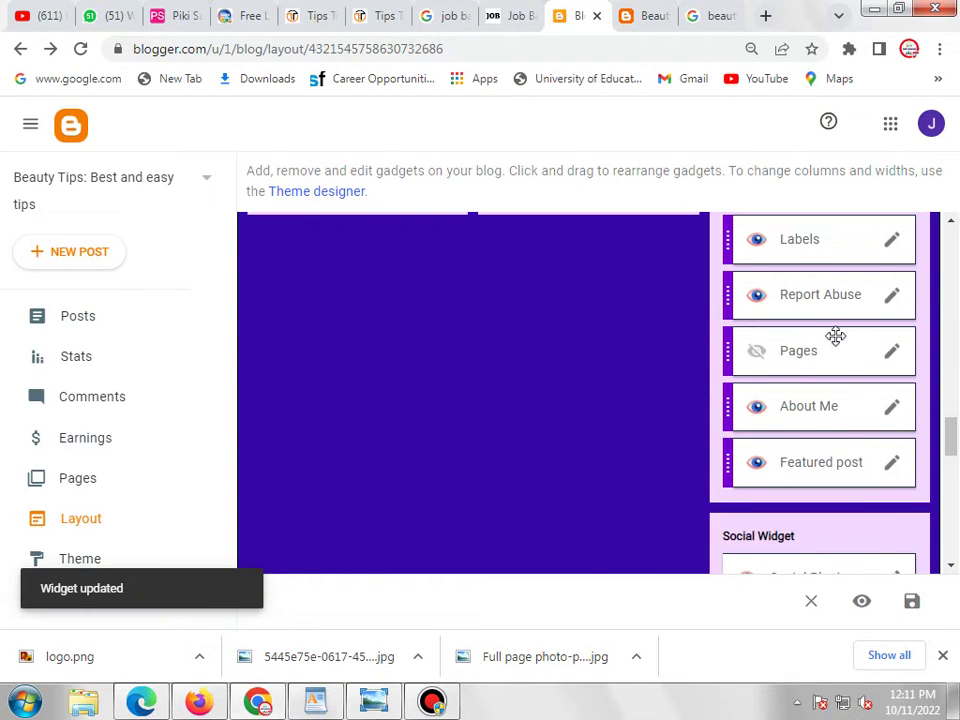
left_click(893, 300)
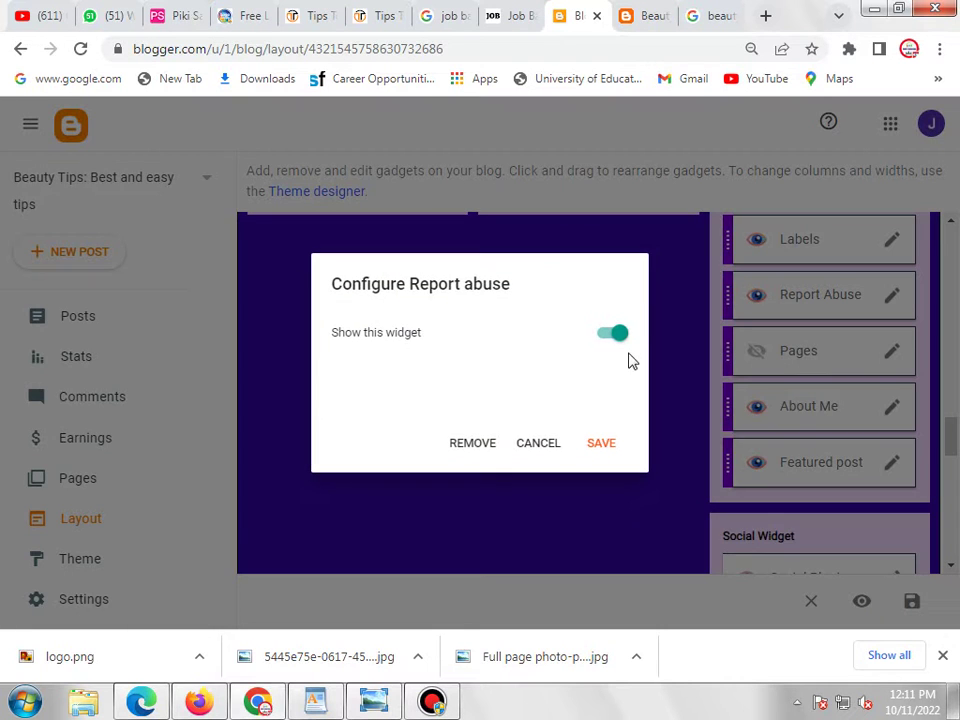
left_click(614, 333)
left_click(611, 433)
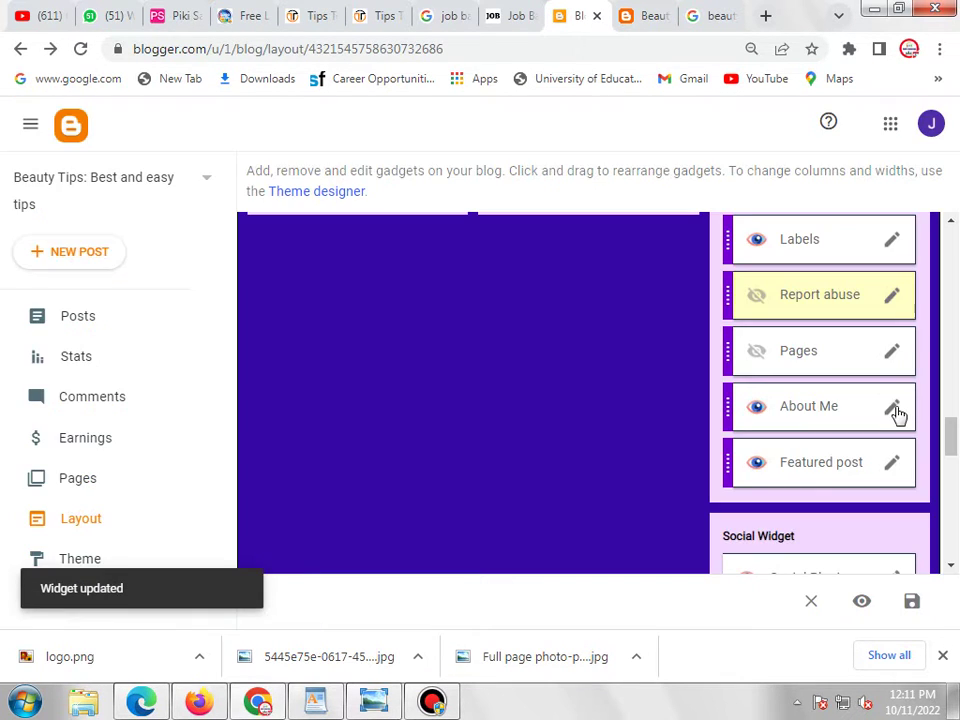
- Hide the About Me and Featured post gadgets in the right sidebar, saving each one
left_click(893, 410)
left_click(622, 289)
left_click(602, 491)
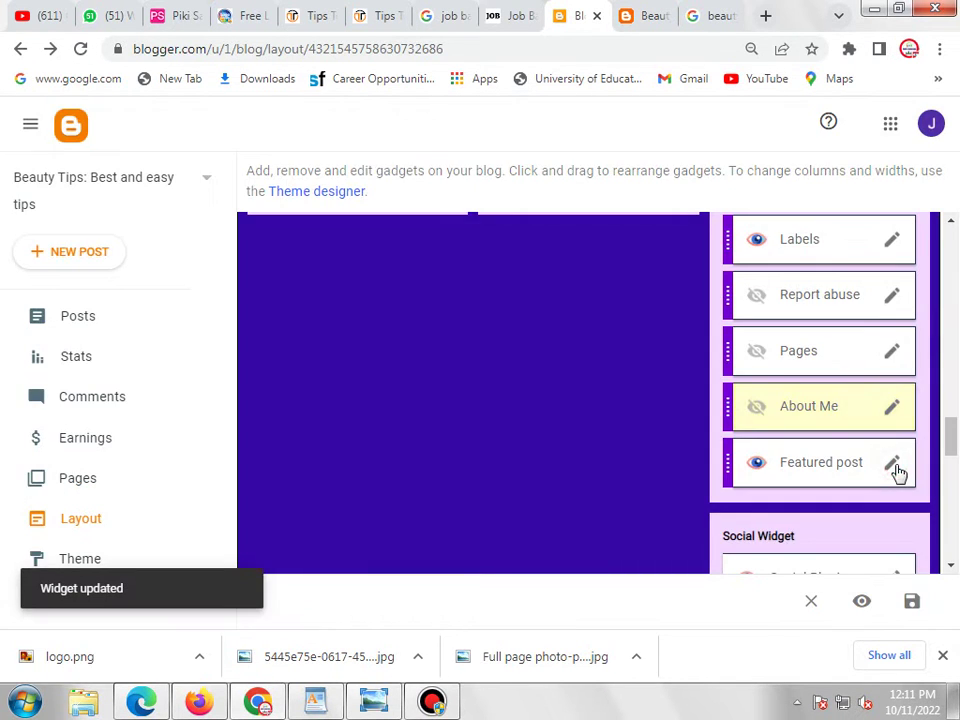
left_click(893, 465)
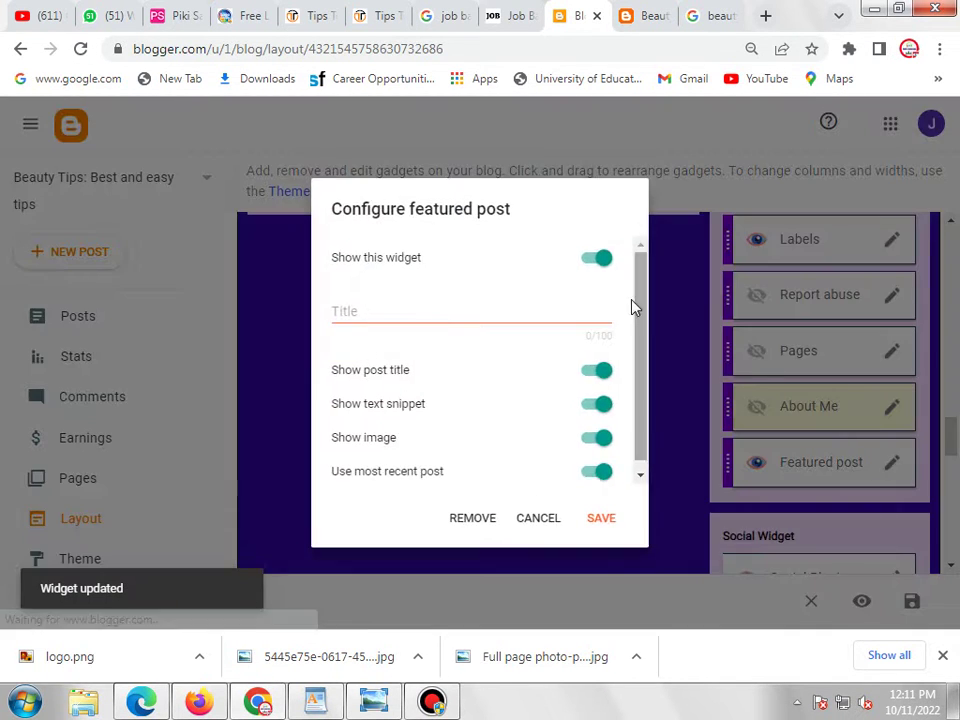
left_click(598, 257)
left_click(598, 516)
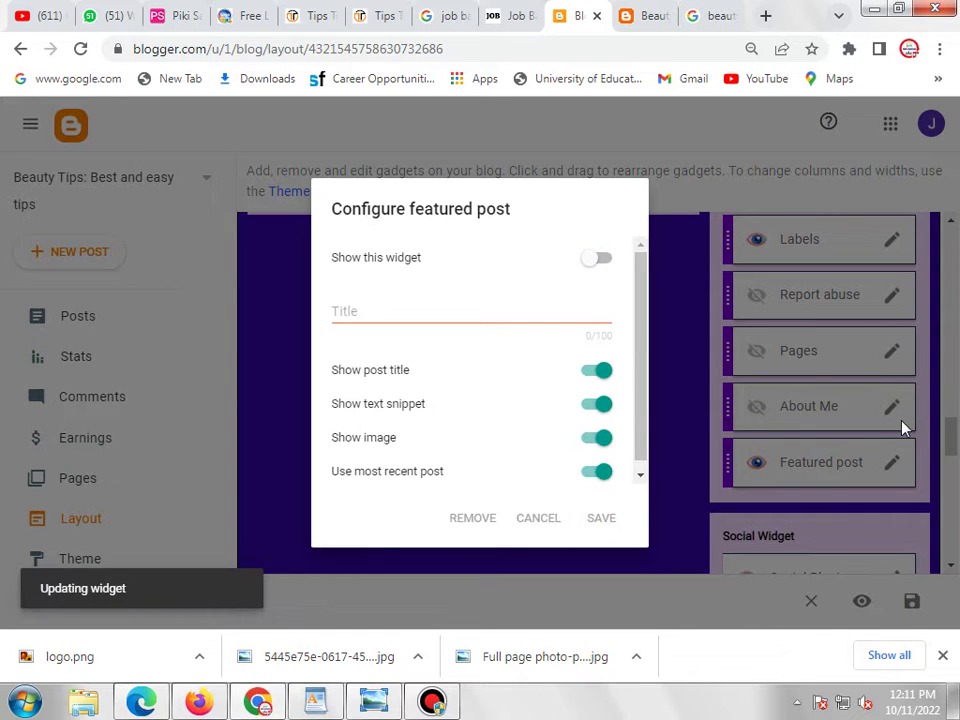
- Hide the Social Plugin gadget in the Social Widget section and save it, checking the live homepage for reference
scroll(901, 420, "down", 2)
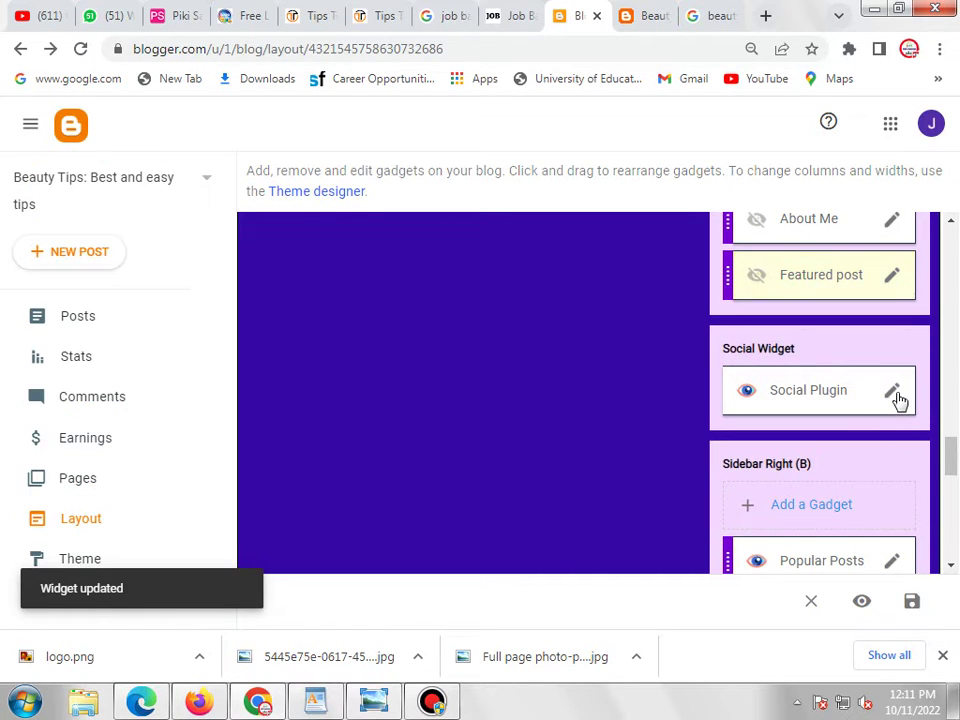
left_click(898, 398)
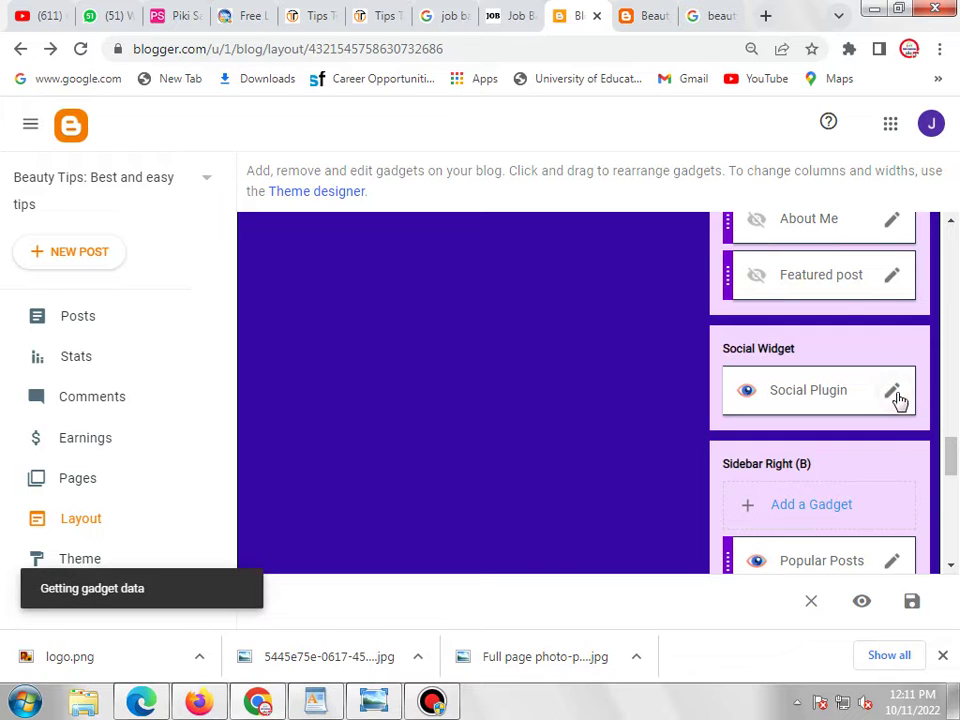
left_click(656, 13)
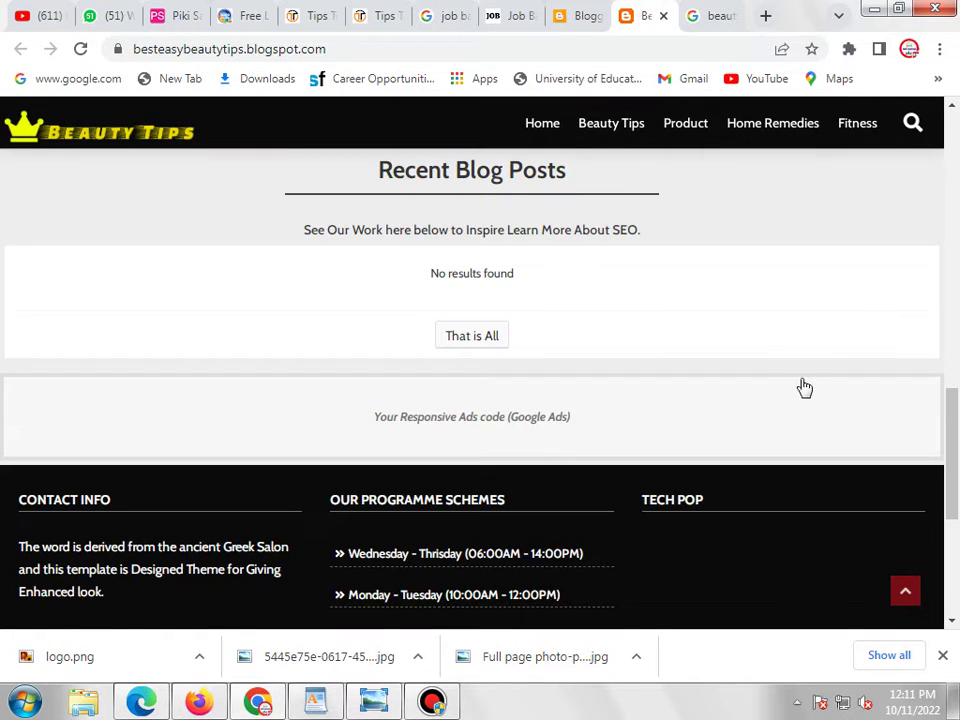
scroll(803, 400, "down", 4)
scroll(760, 280, "up", 4)
scroll(793, 299, "up", 5)
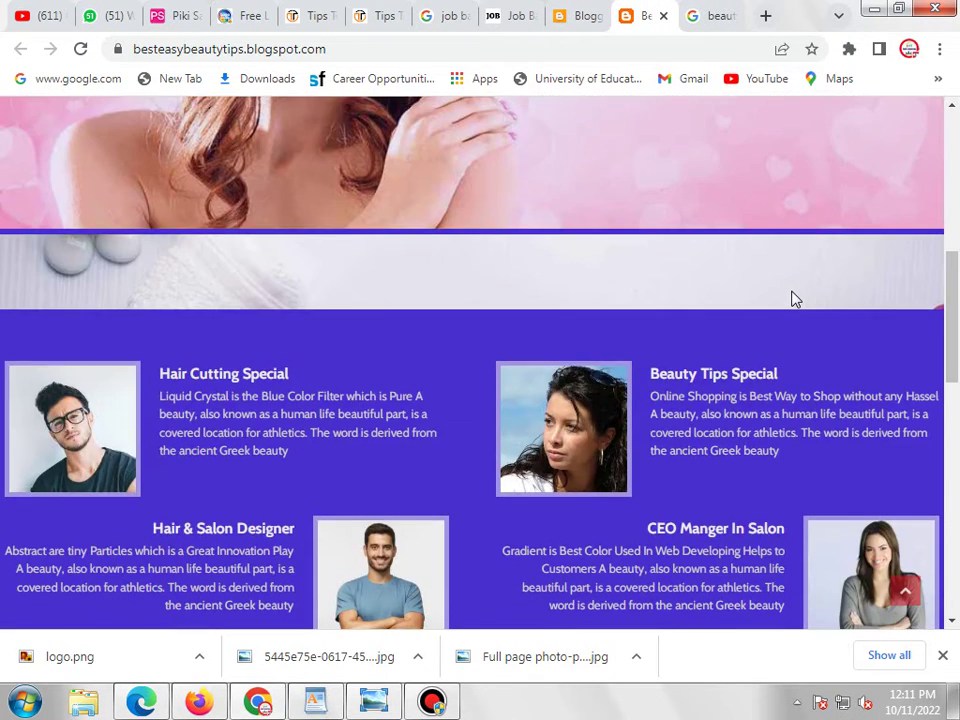
left_click(580, 17)
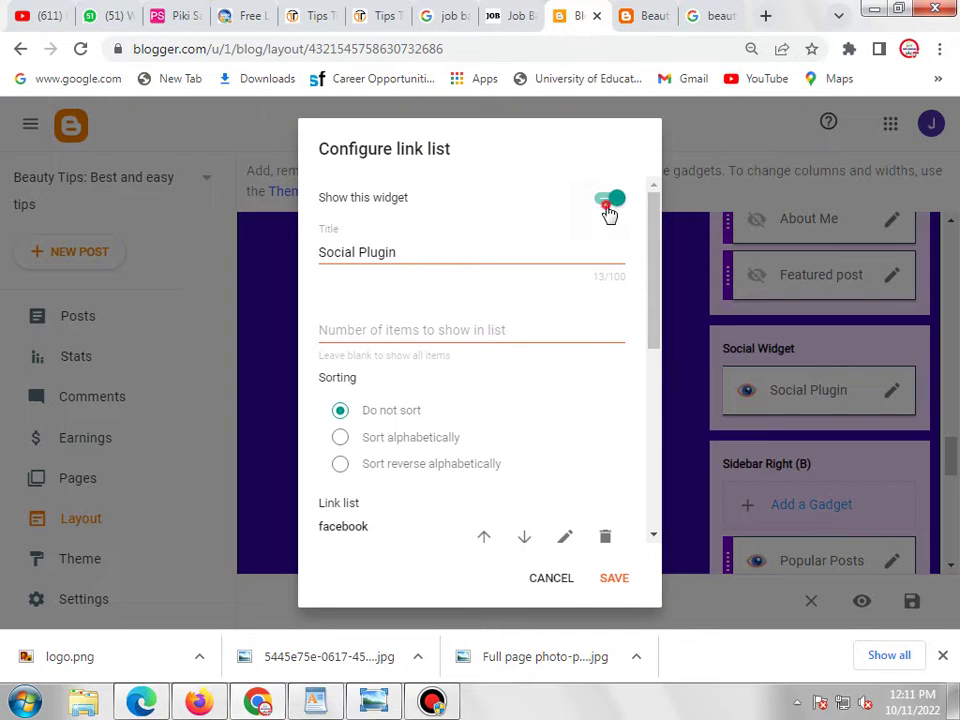
left_click(609, 200)
left_click(617, 580)
left_click(640, 15)
scroll(911, 424, "down", 10)
left_click(580, 15)
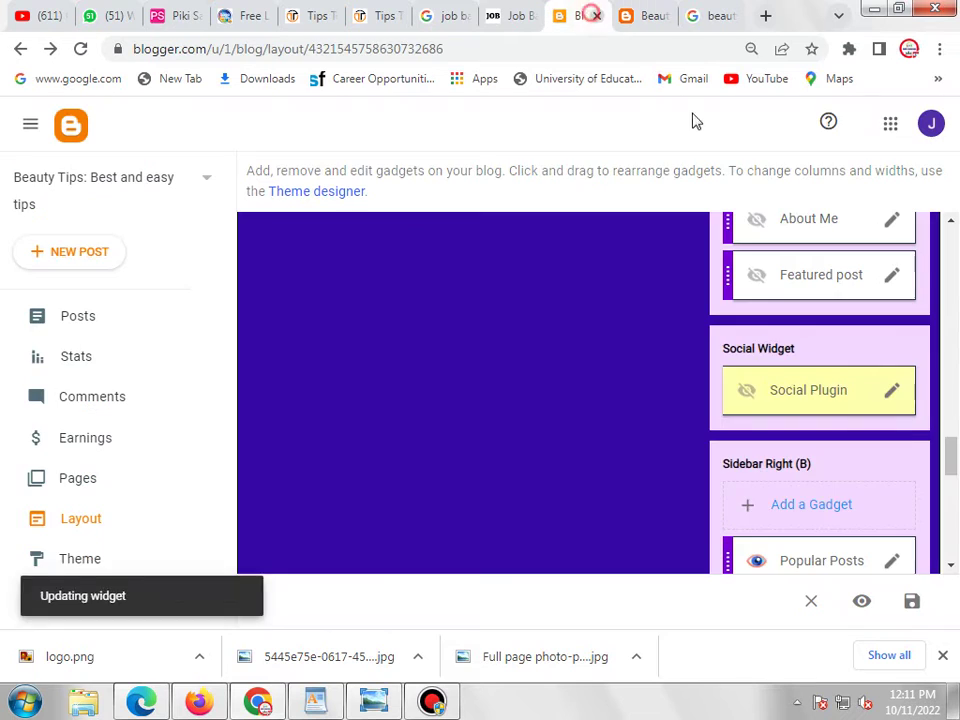
- Set the Popular Posts gadget to most viewed in the last 7 days with a maximum of 7 shown posts, and save it
scroll(915, 429, "down", 2)
left_click(892, 376)
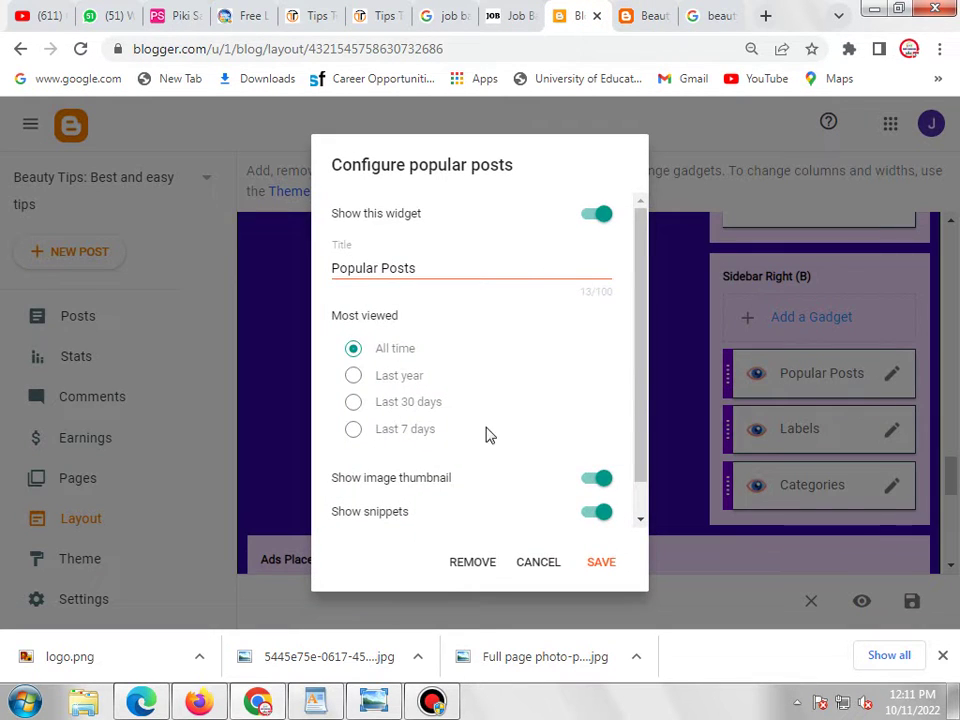
left_click(354, 430)
scroll(553, 433, "down", 1)
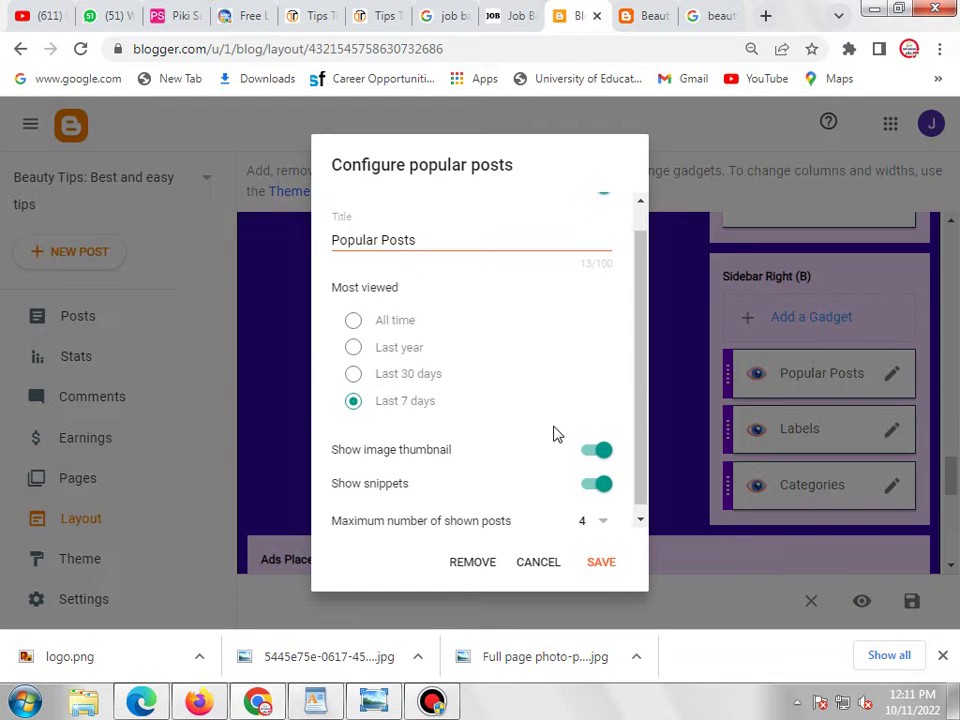
left_click(585, 518)
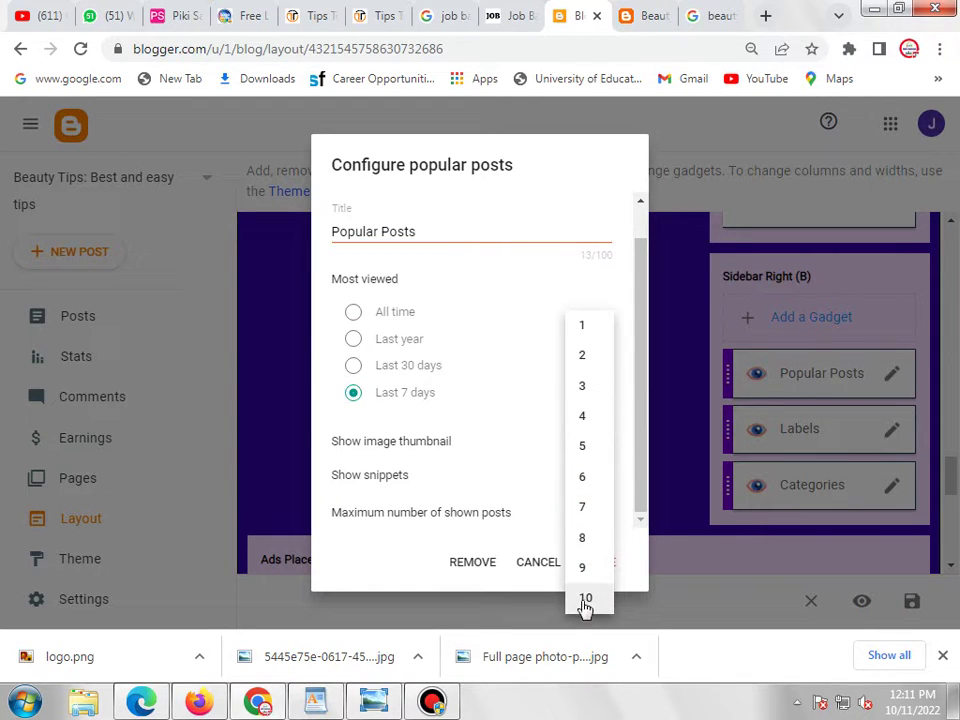
left_click(582, 508)
left_click(601, 561)
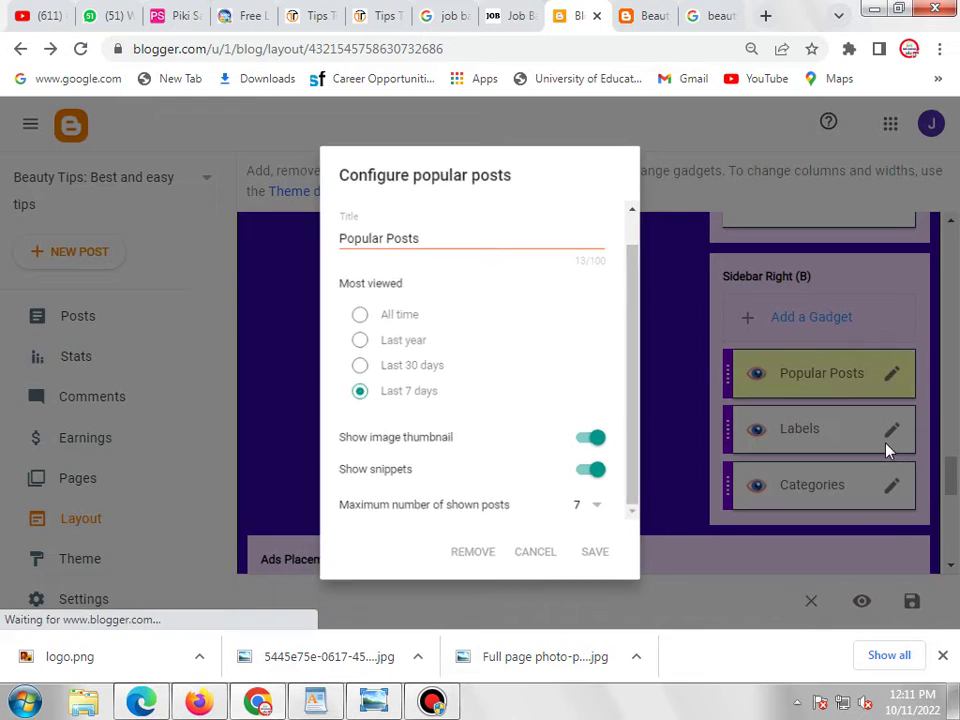
- Hide the Labels and Categories gadgets in Sidebar Right (B), saving each one
scroll(840, 420, "up", 8)
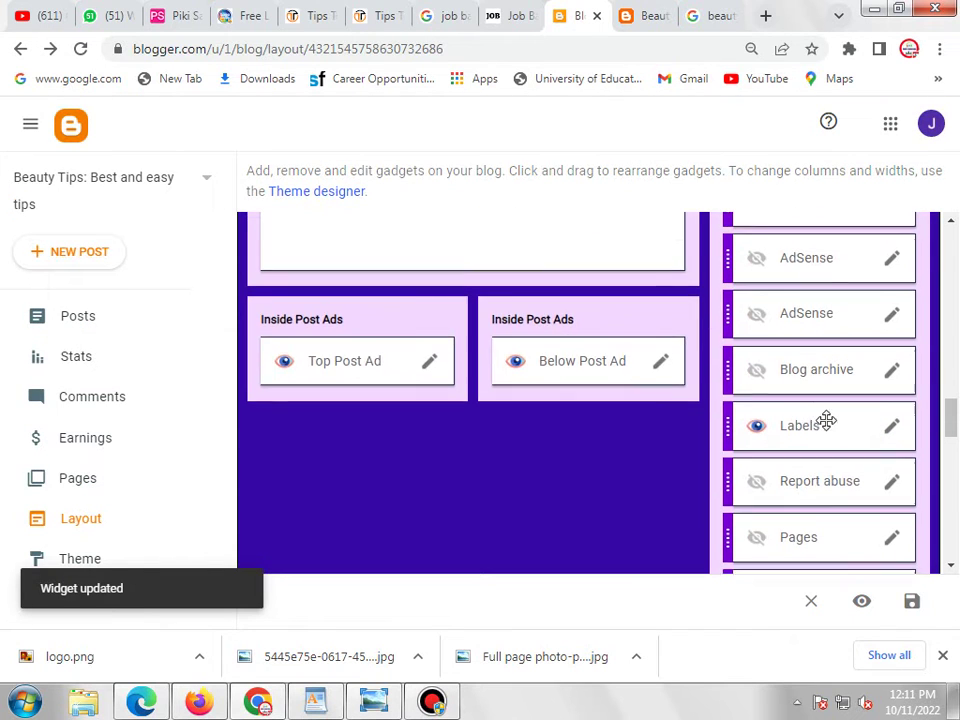
scroll(827, 424, "down", 6)
left_click(893, 436)
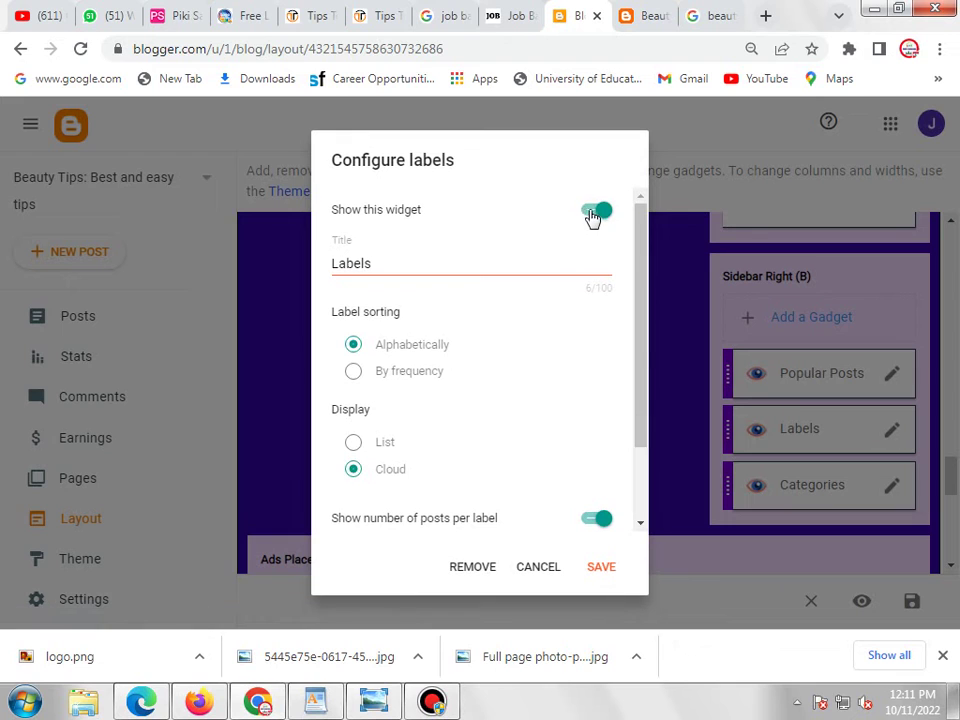
left_click(594, 214)
left_click(605, 566)
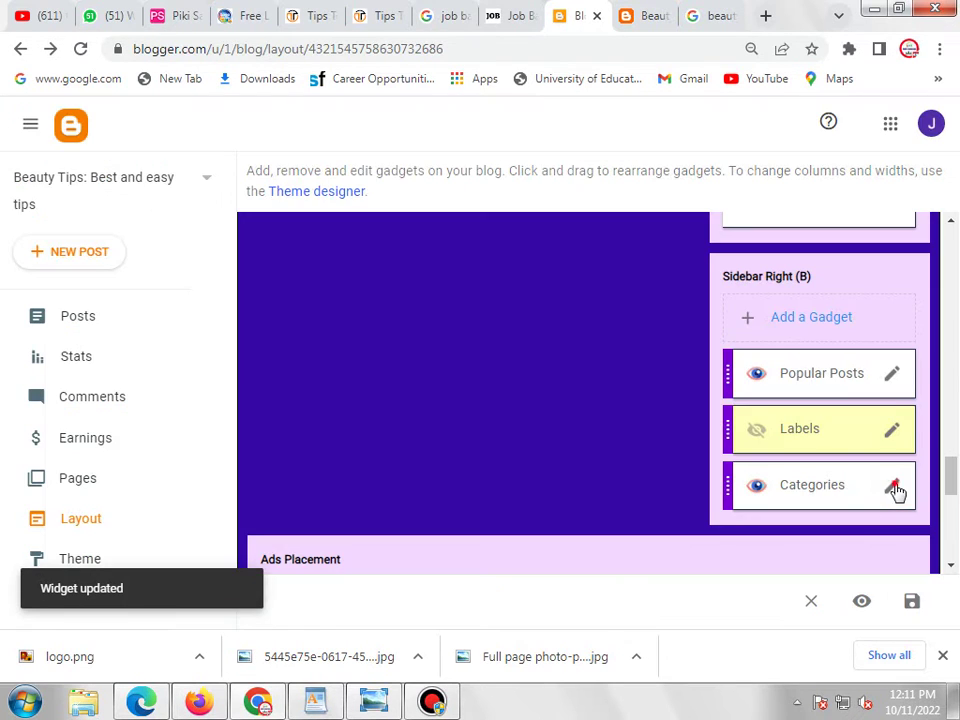
left_click(893, 486)
left_click(592, 214)
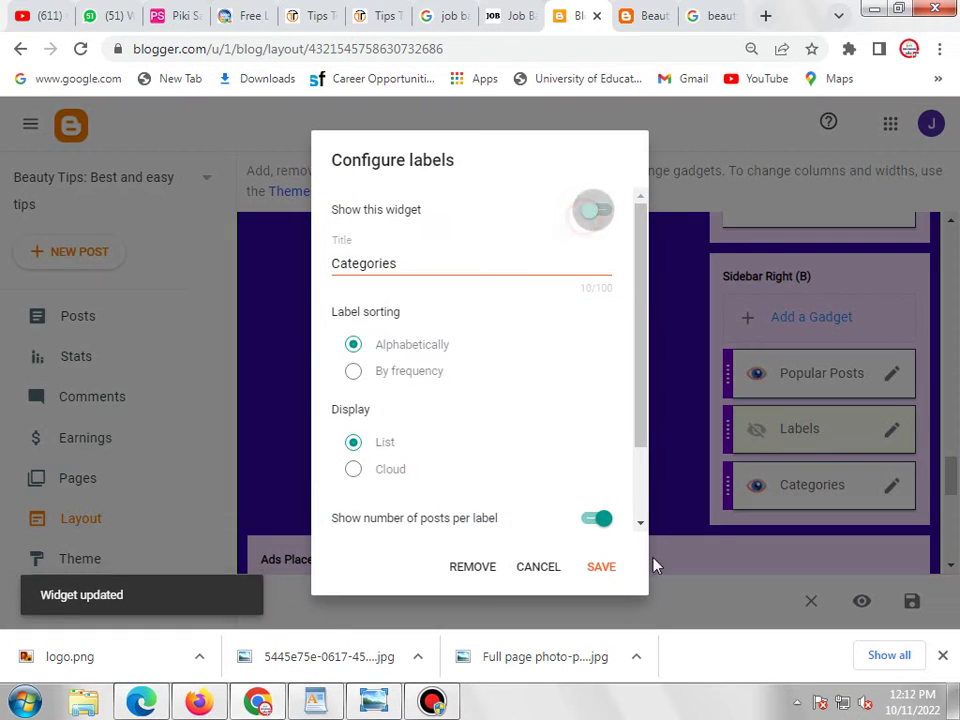
left_click(603, 567)
- Hide the Top Post Ad and Below Post Ad gadgets in the Inside Post Ads sections, saving each one
scroll(836, 405, "up", 10)
scroll(810, 396, "up", 2)
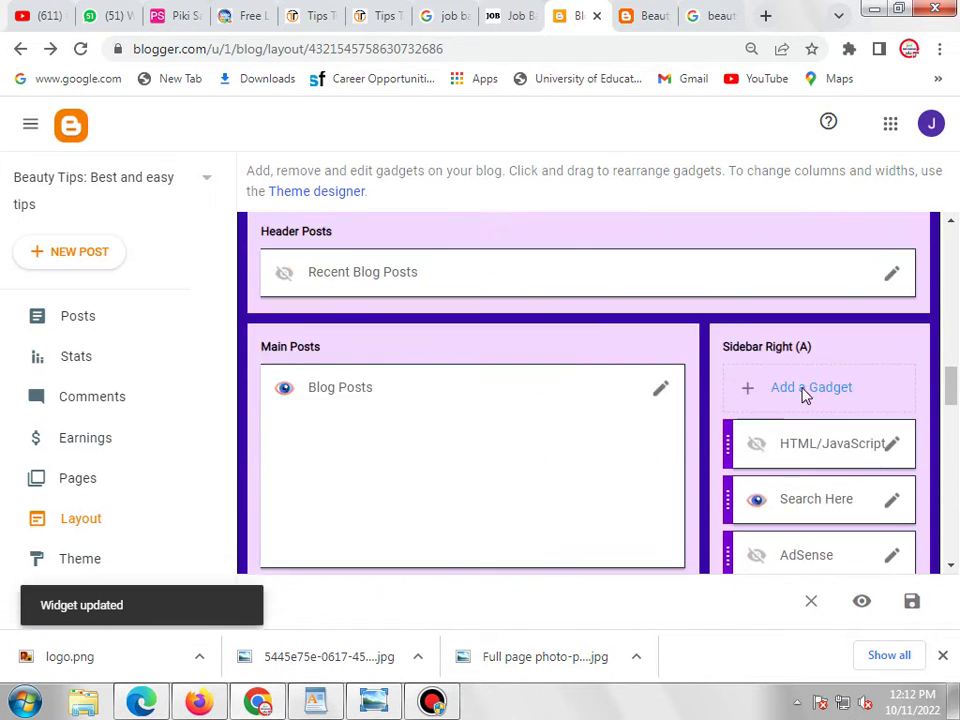
scroll(463, 336, "down", 3)
scroll(352, 372, "up", 2)
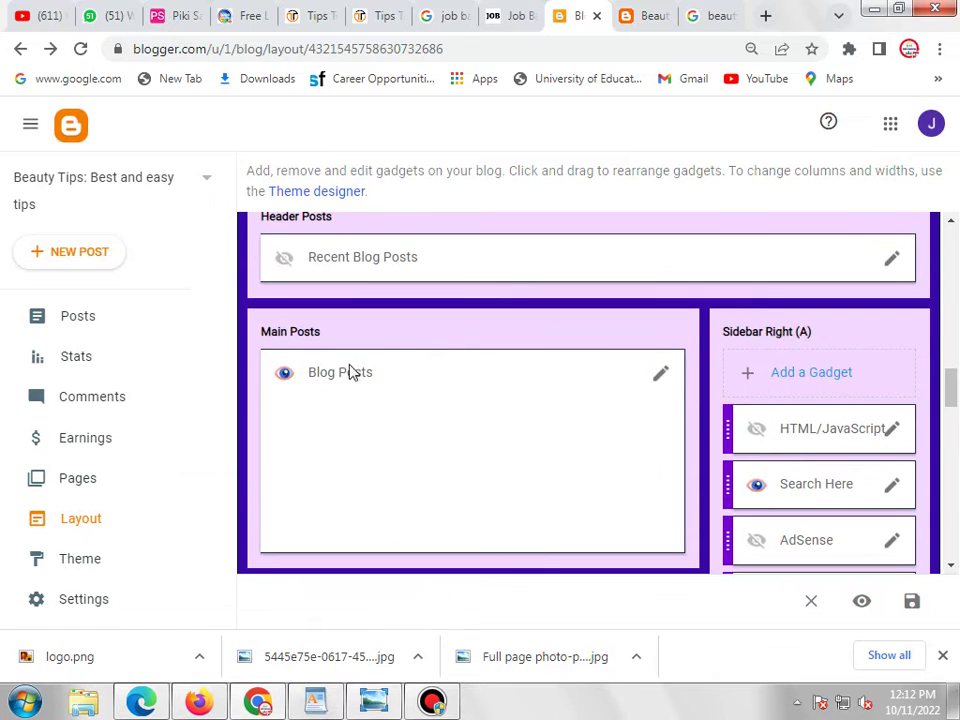
scroll(475, 392, "down", 2)
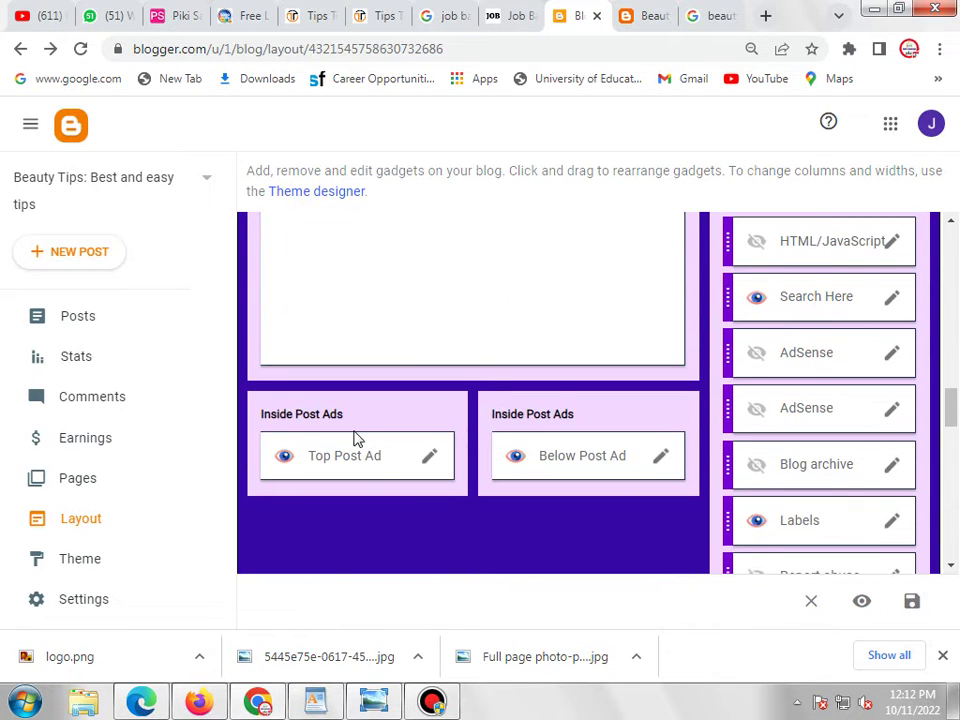
left_click(431, 458)
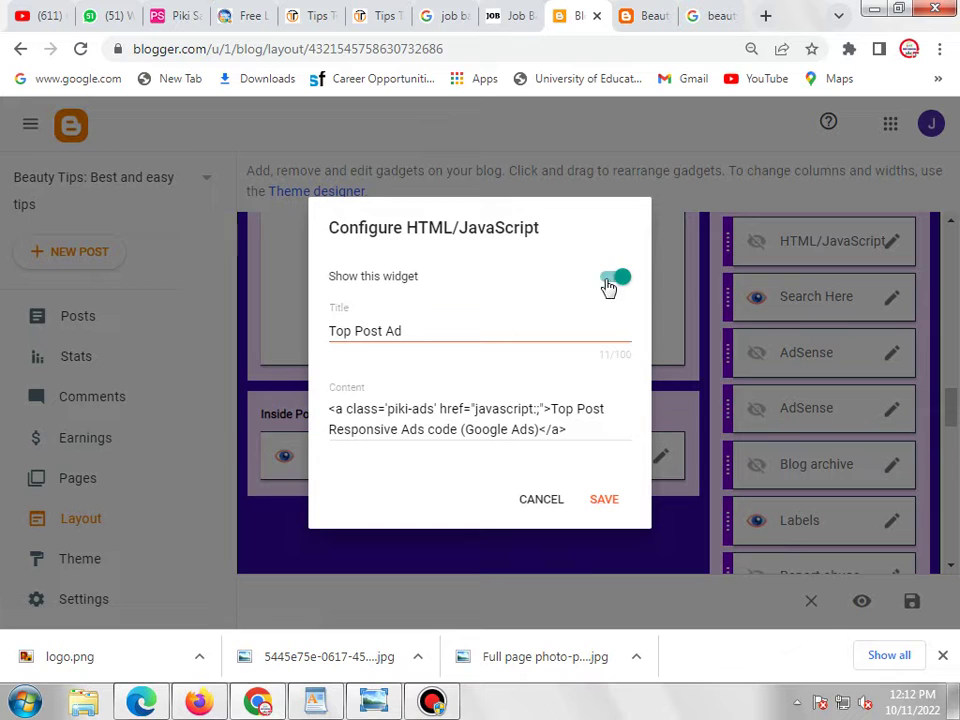
left_click(612, 280)
left_click(606, 498)
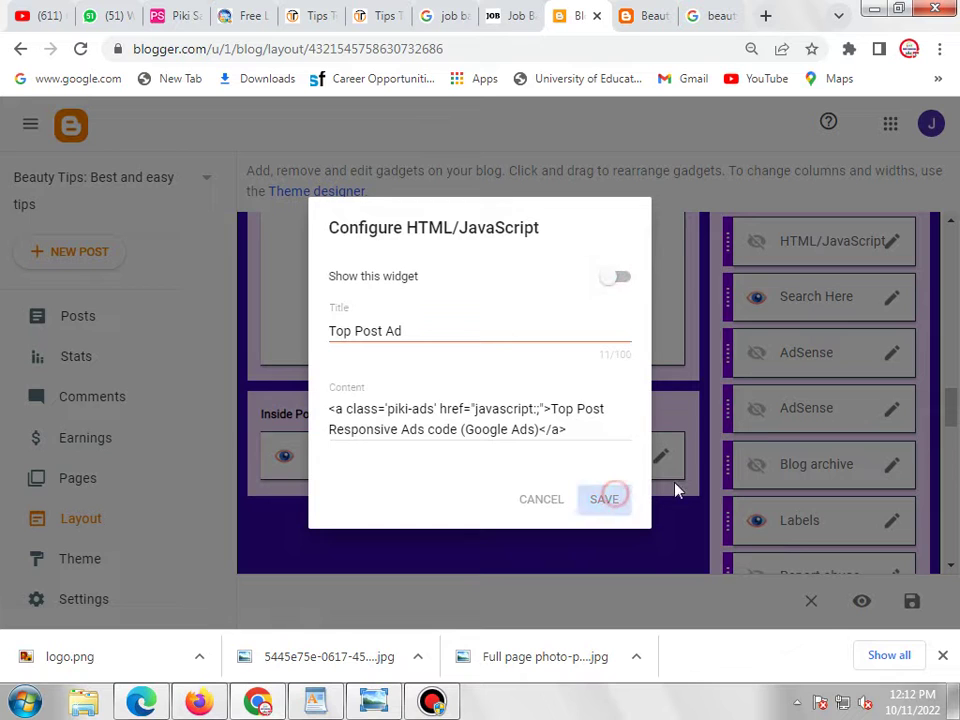
left_click(660, 458)
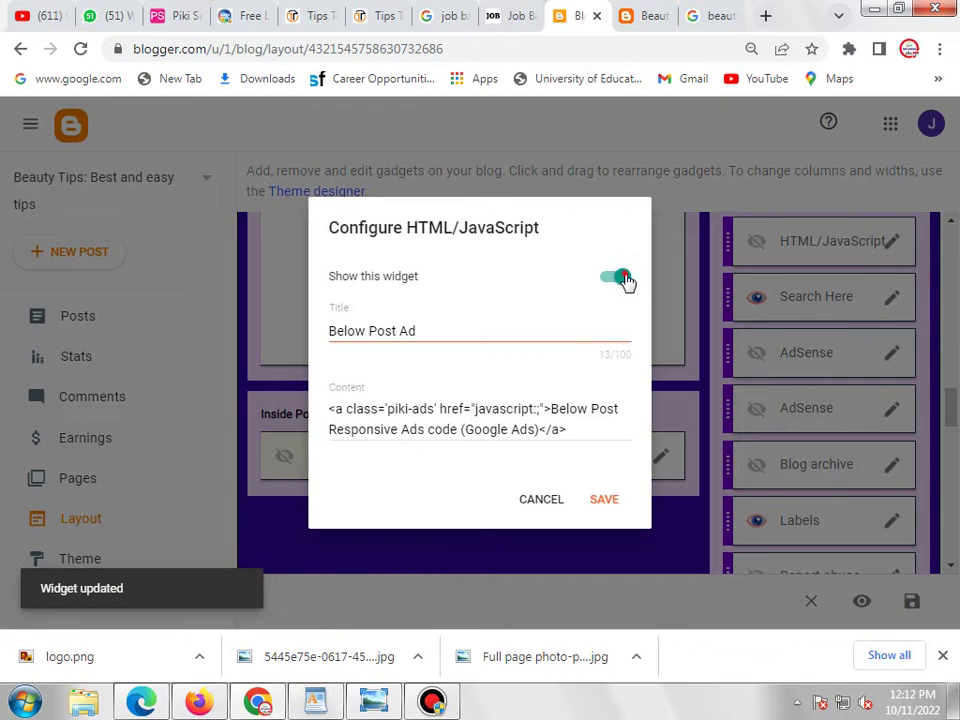
left_click(620, 278)
left_click(610, 500)
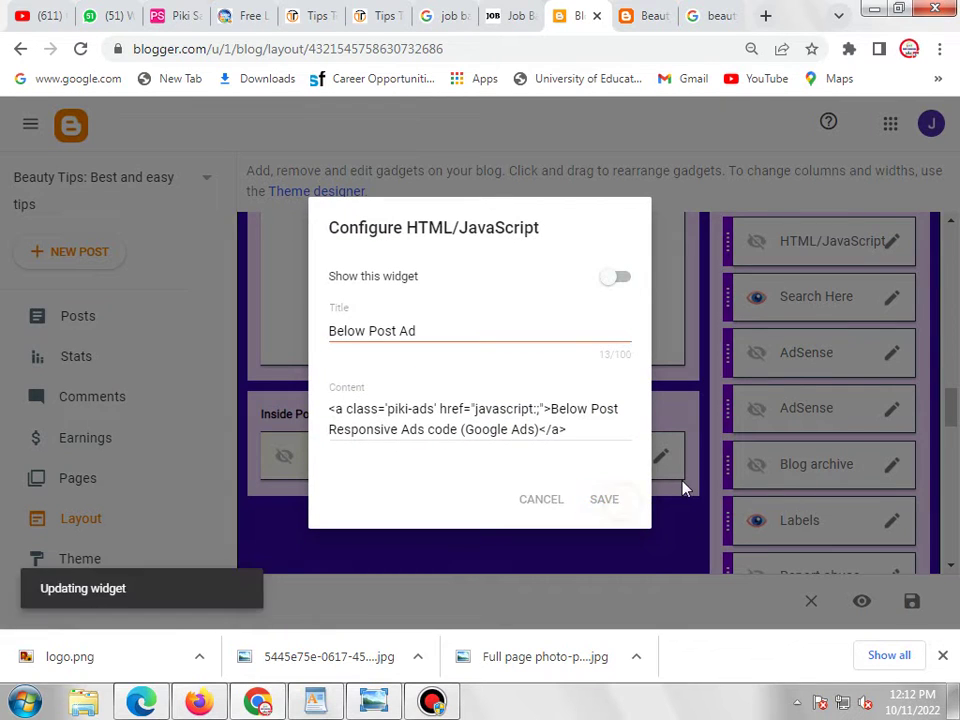
- Check the ads area on the live homepage, then hide the HTML/JavaScript gadget in Ads Placement and save it
scroll(685, 488, "down", 8)
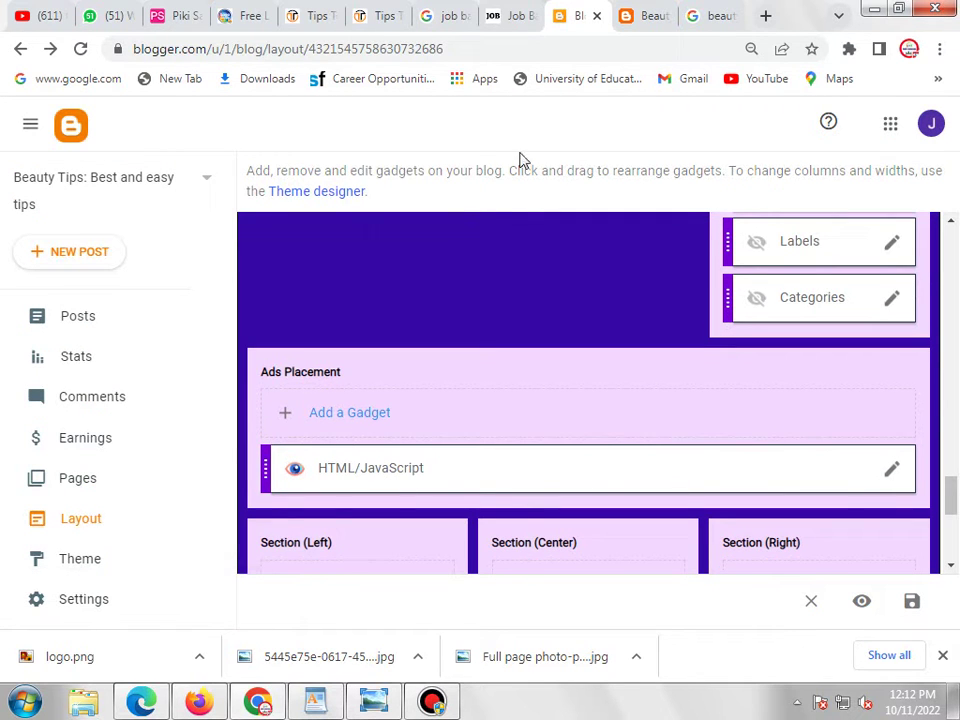
left_click(647, 16)
scroll(424, 434, "up", 3)
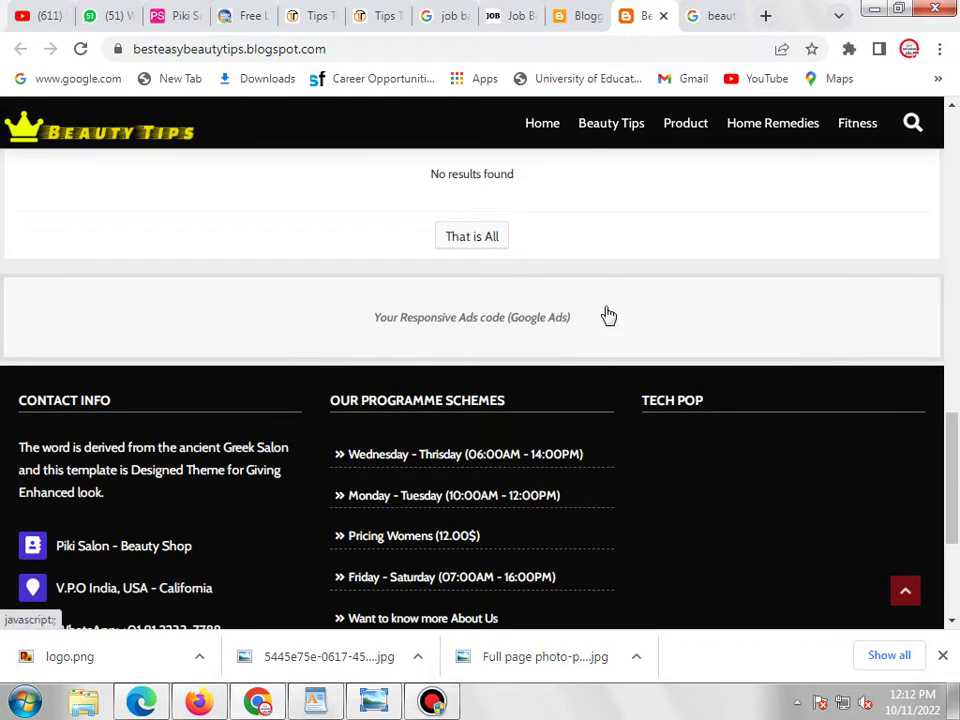
left_click(565, 16)
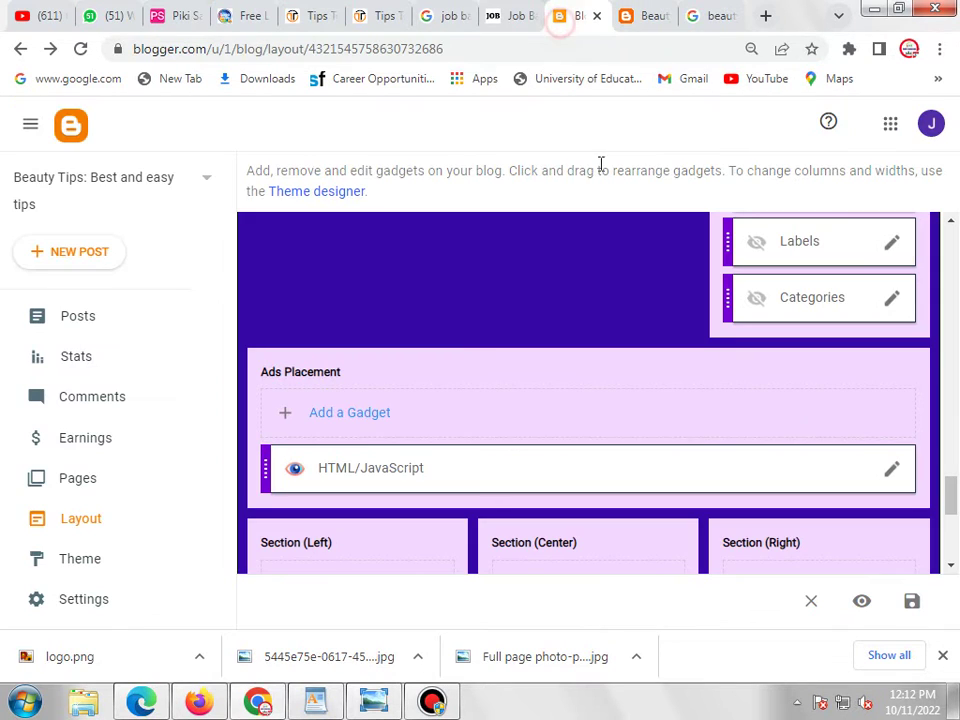
left_click(893, 471)
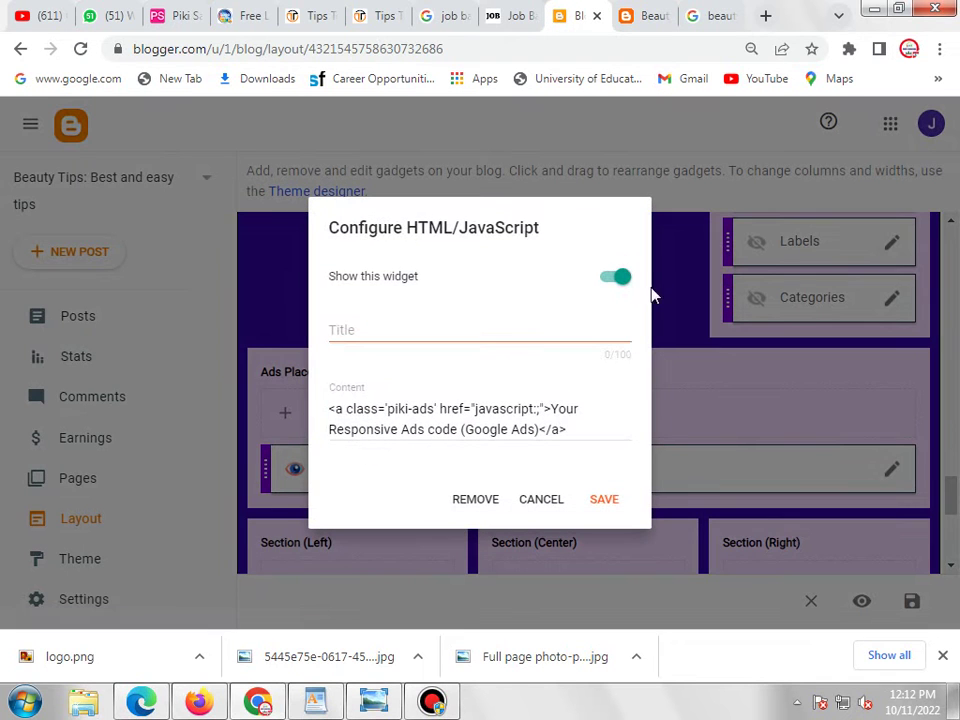
left_click(618, 278)
left_click(601, 502)
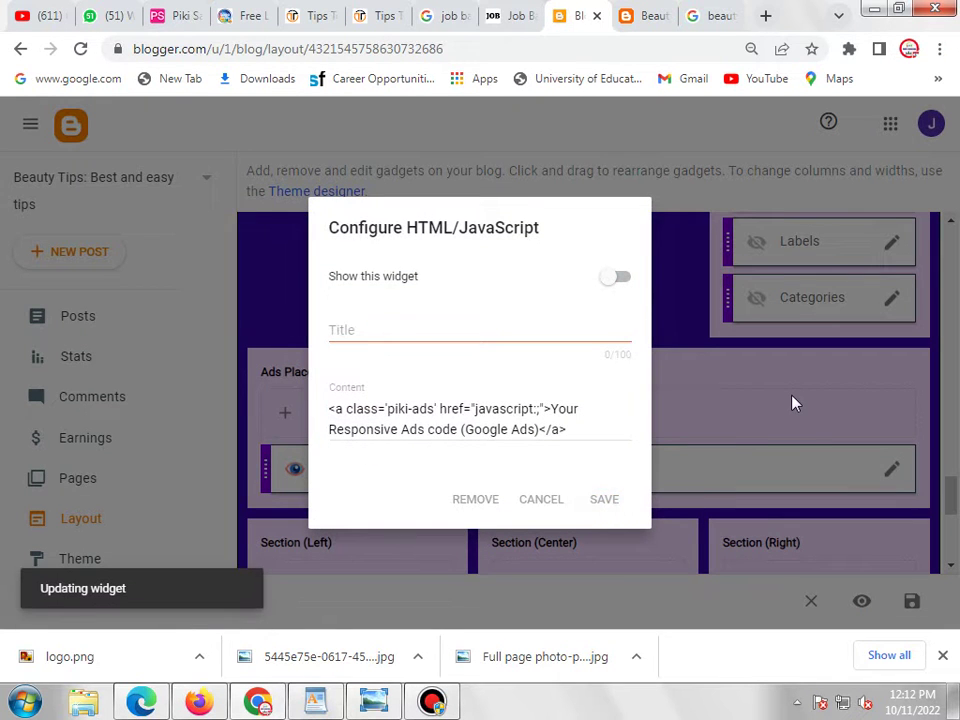
- Compare the left, center and right footer sections in the layout with the footer of the live homepage
scroll(790, 403, "down", 3)
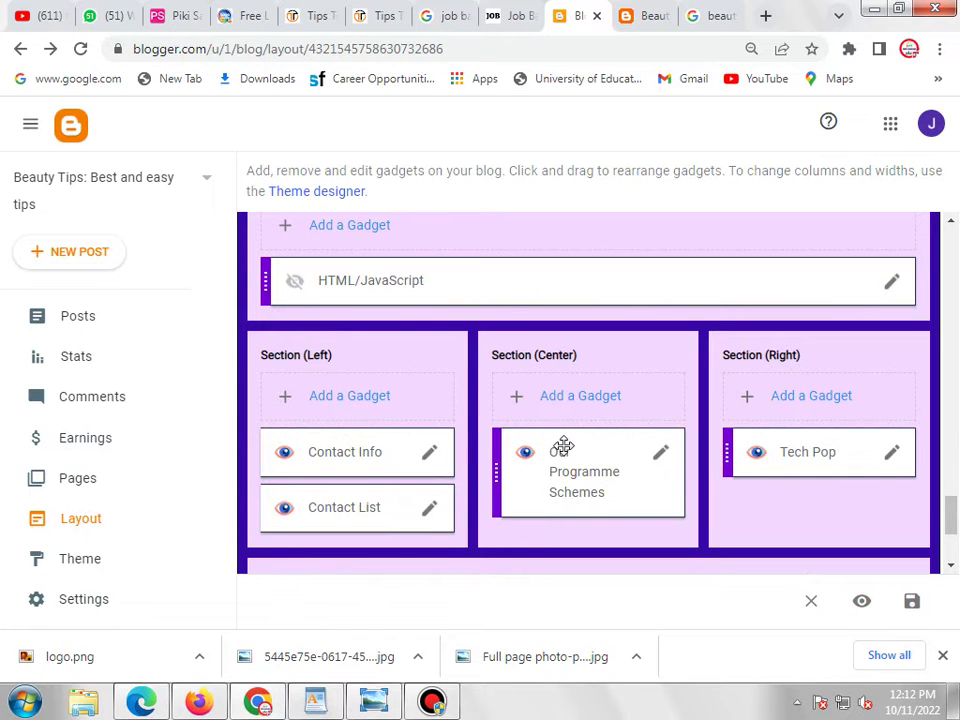
left_click(633, 10)
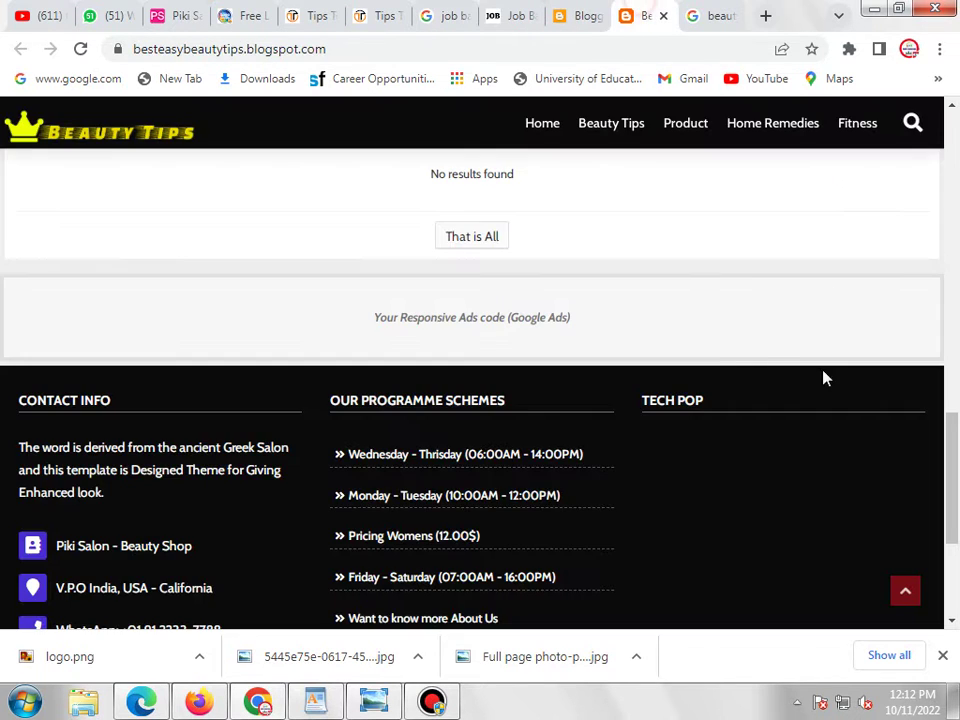
scroll(838, 349, "down", 5)
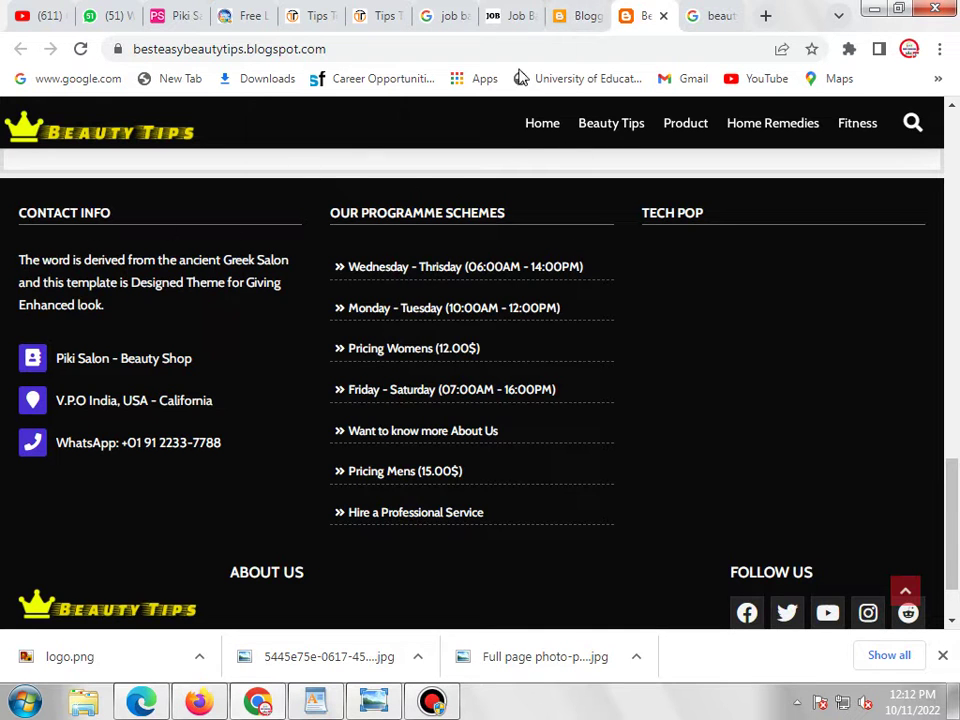
left_click(574, 22)
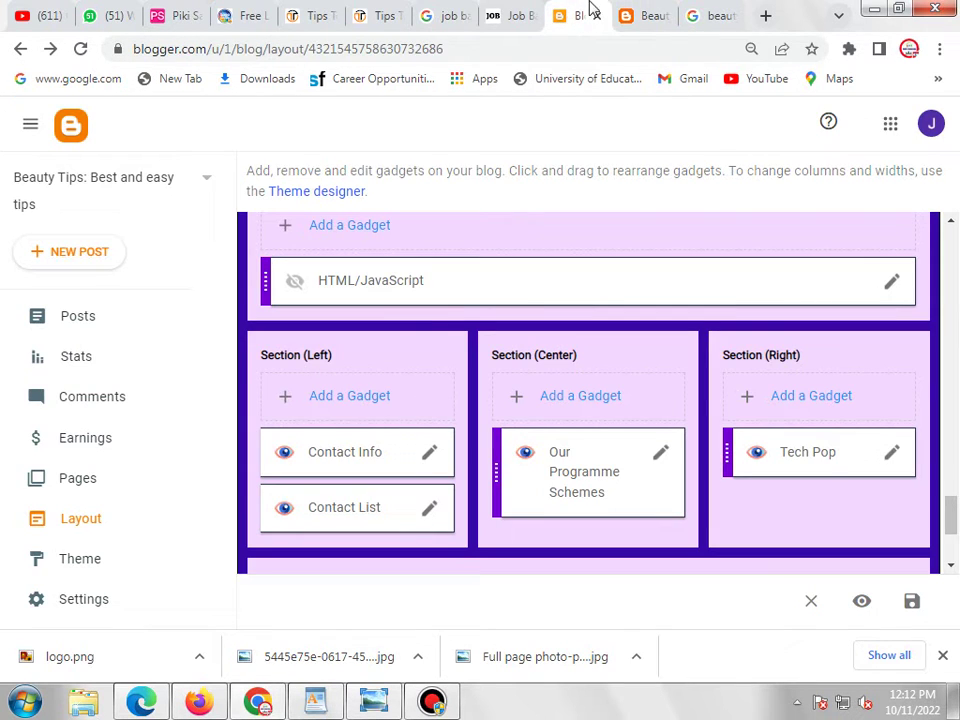
left_click(641, 12)
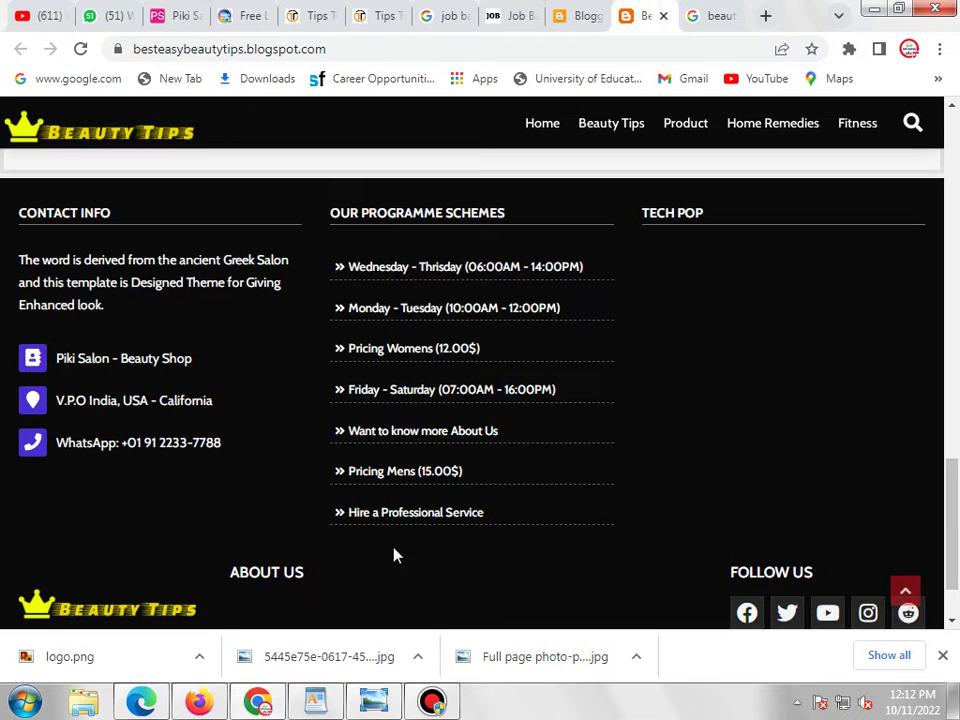
left_click(431, 700)
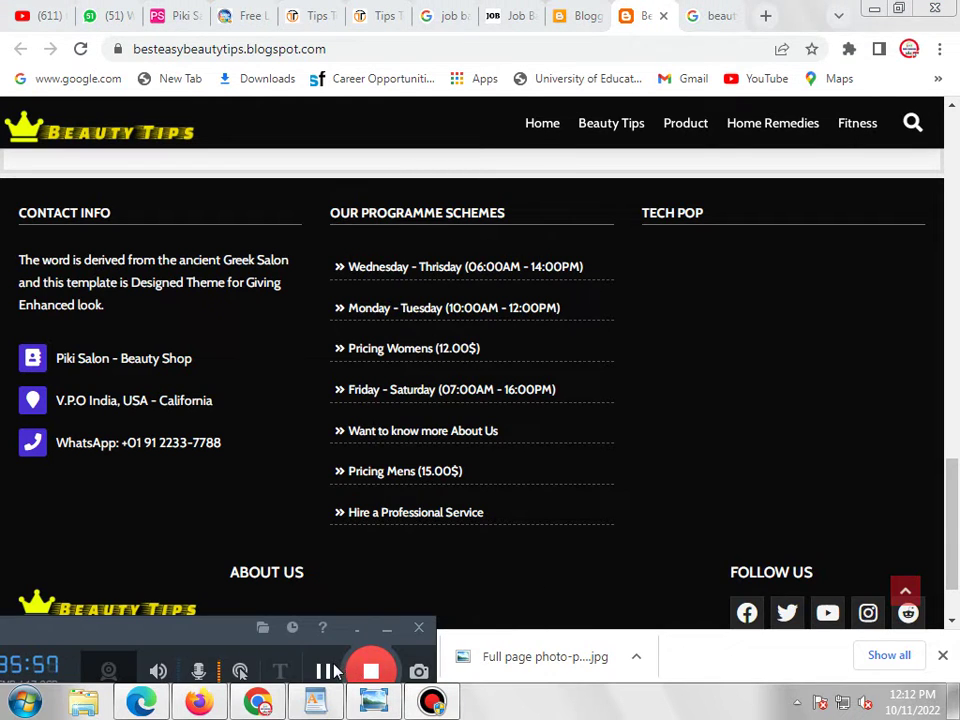
left_click(386, 627)
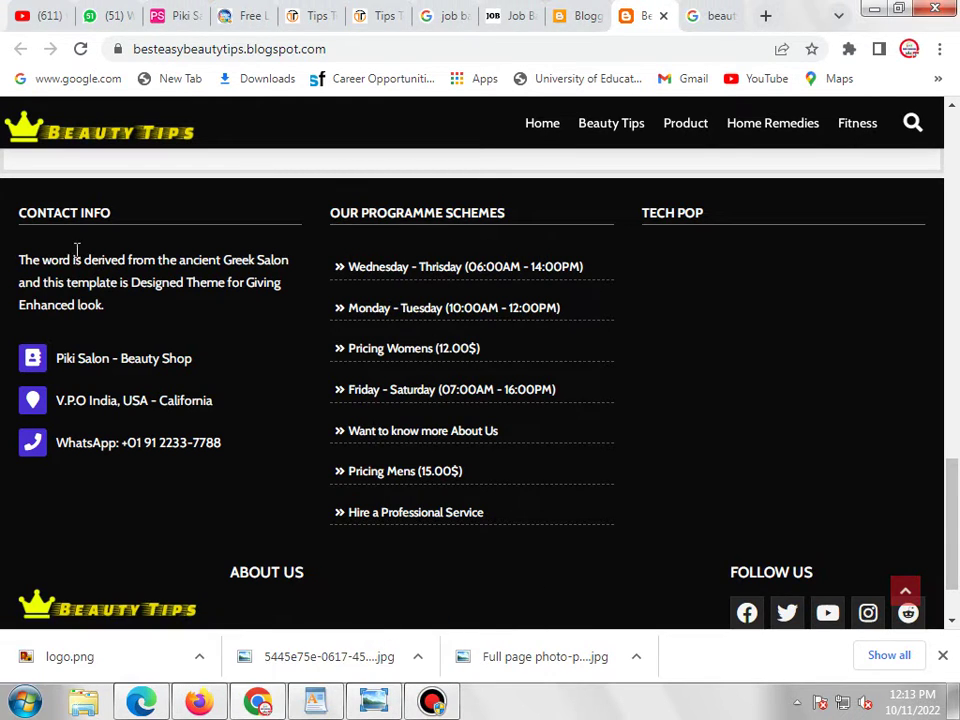
- Hide the Our Programme Schemes gadget in Section (Center) and the Tech Pop gadget in Section (Right), saving each one
left_click(568, 16)
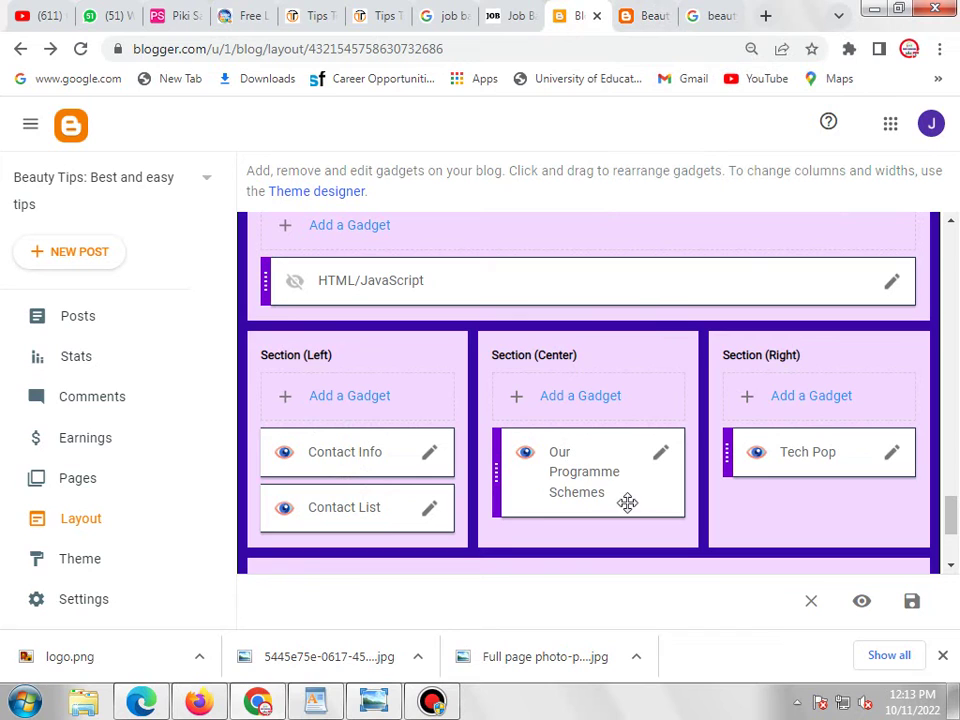
left_click(662, 459)
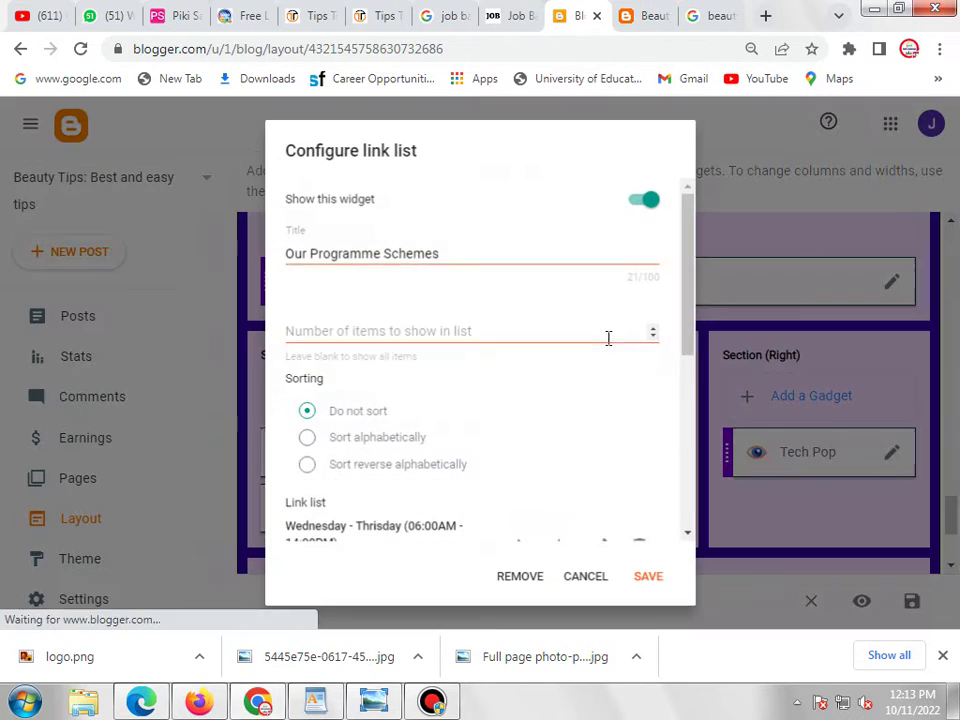
left_click(641, 198)
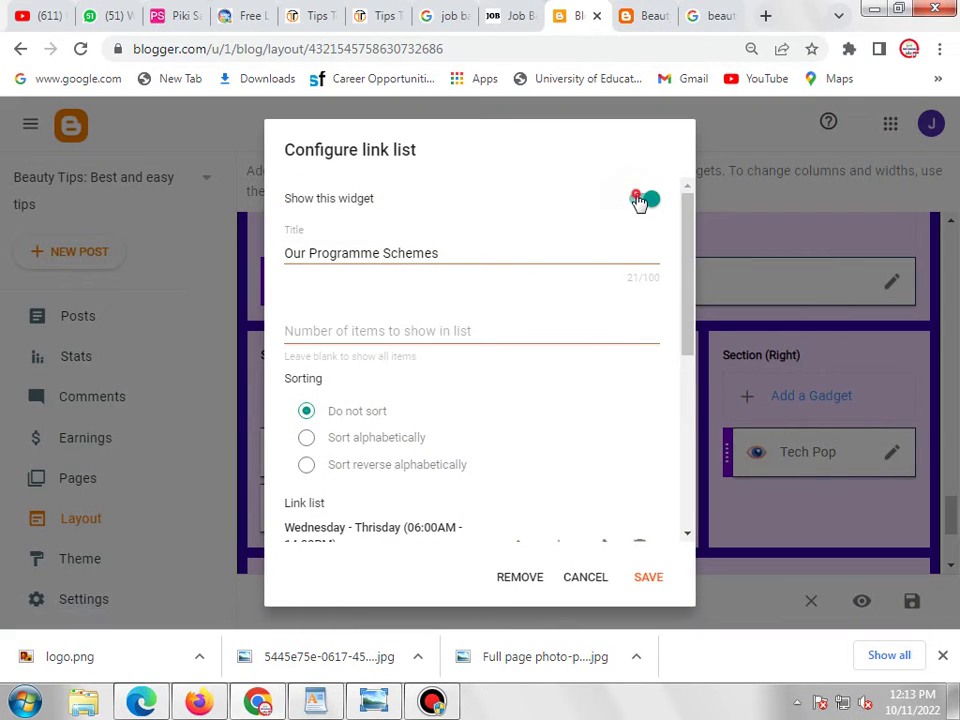
left_click(665, 578)
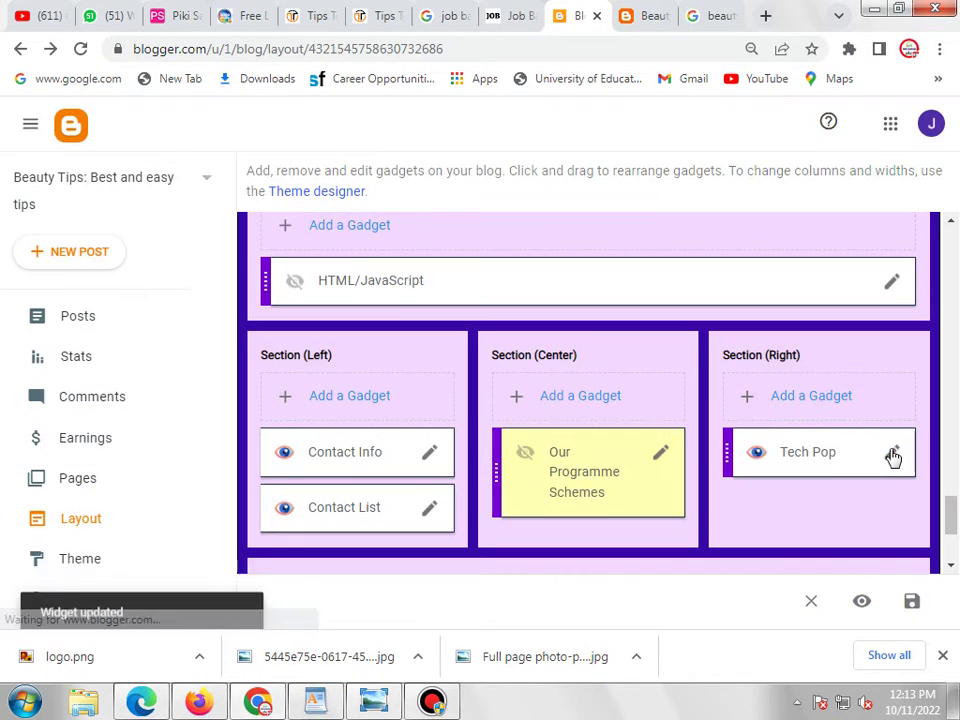
left_click(893, 455)
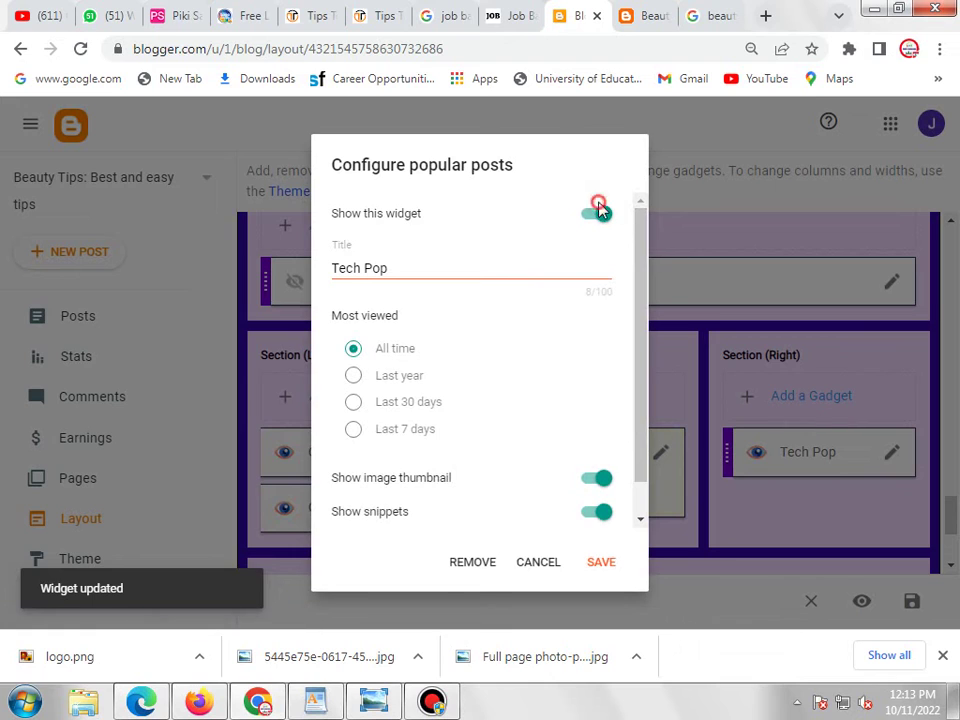
left_click(596, 211)
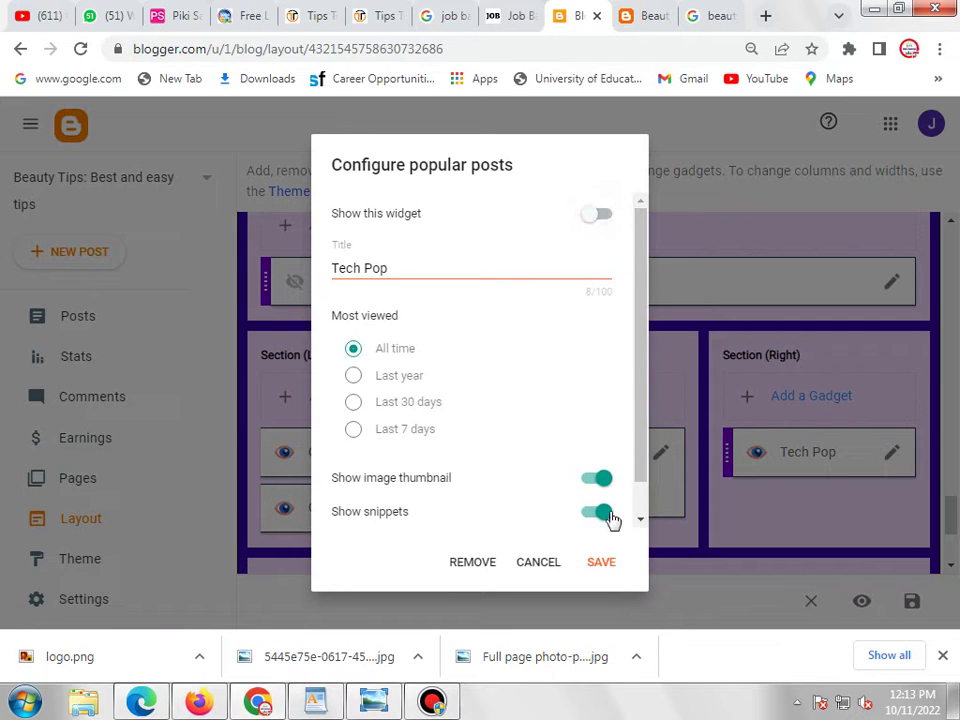
left_click(604, 565)
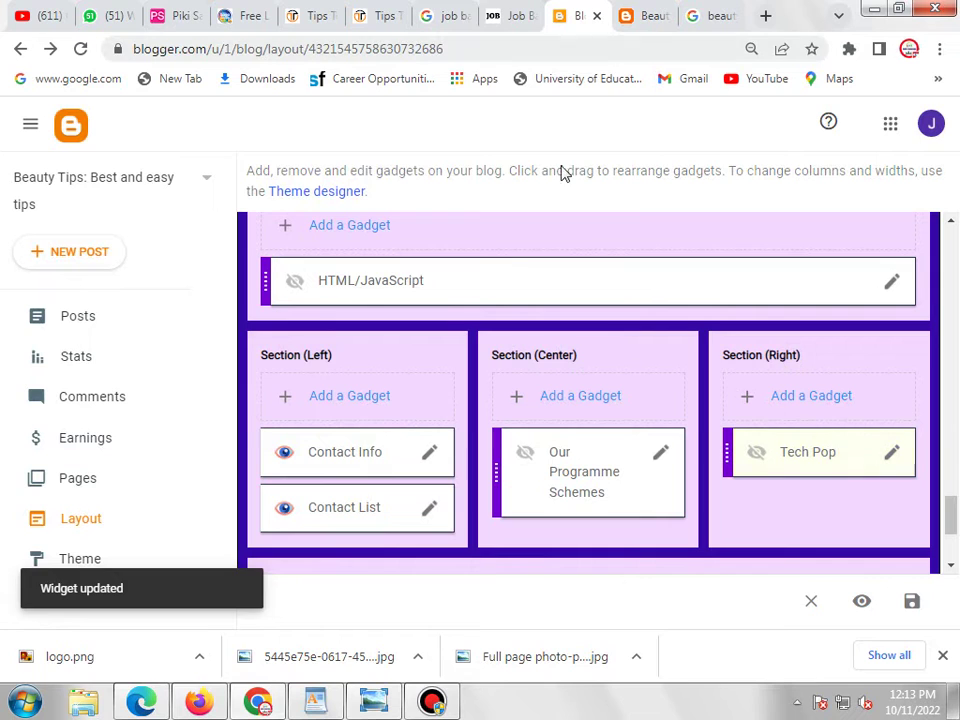
- Review the Contact Info gadget's text against the live footer and close its settings without saving
left_click(429, 454)
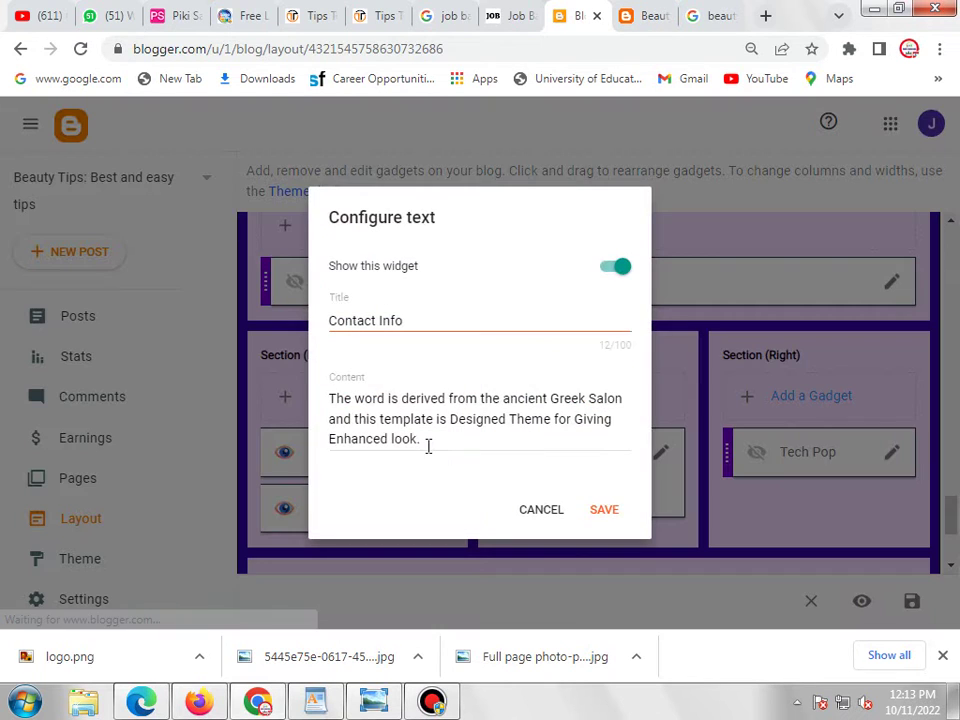
left_click(456, 441)
left_click(647, 12)
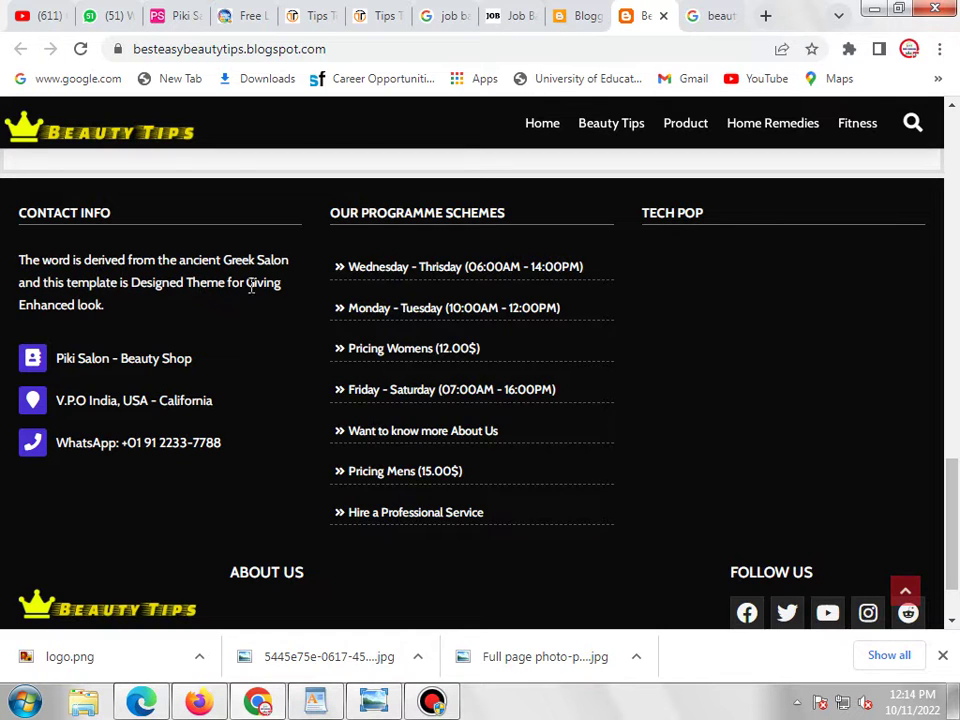
left_click(572, 15)
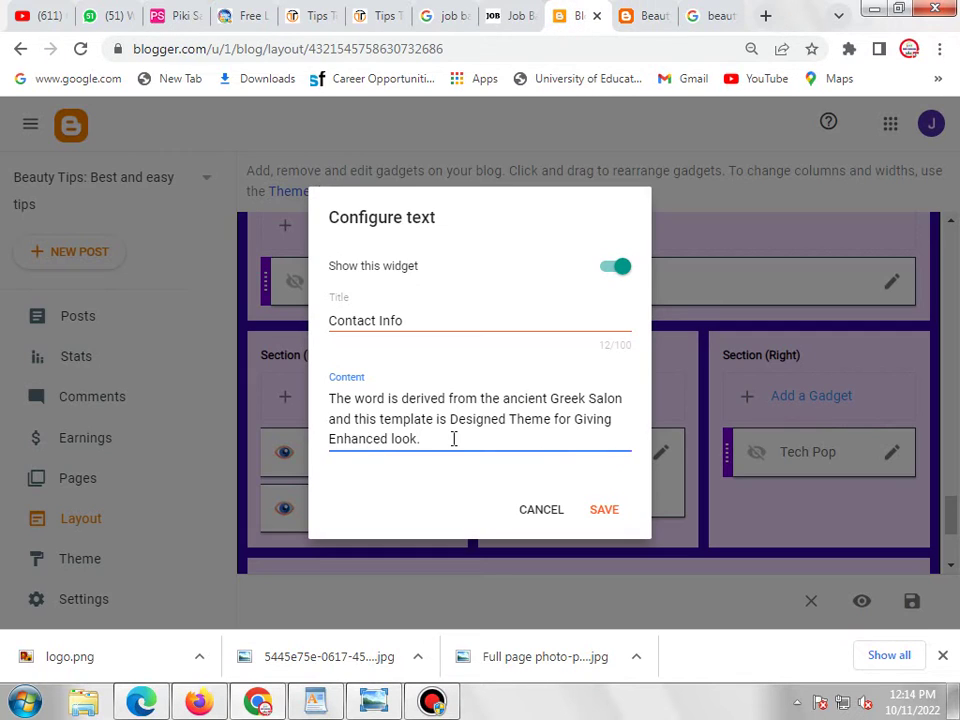
left_click(544, 514)
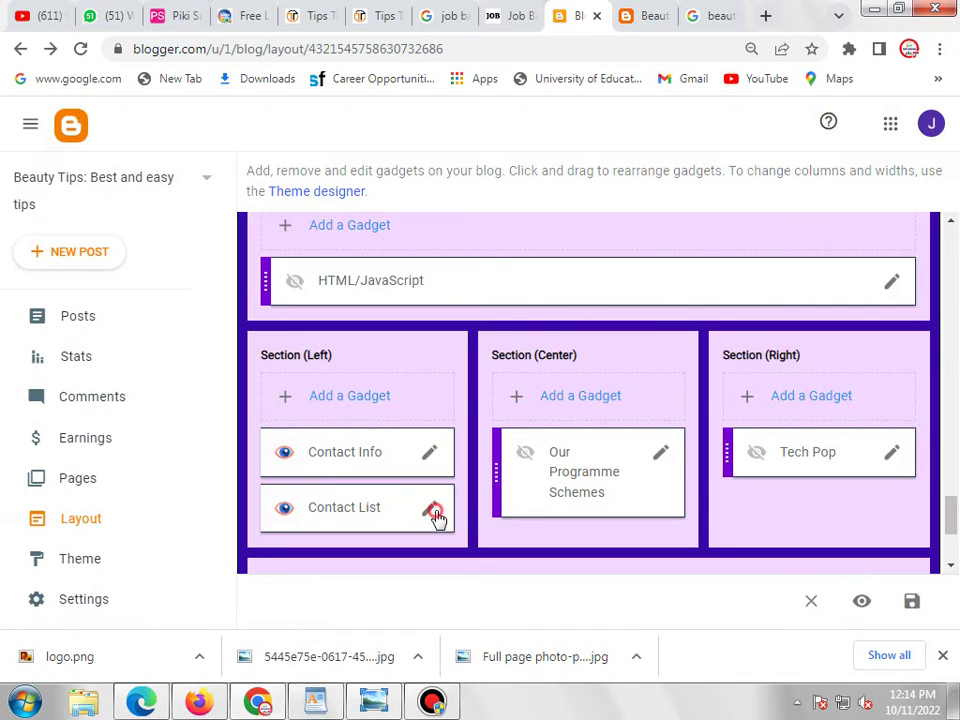
- Compare the Contact List gadget's entries with the live footer and inspect the fa-address-book entry, cancelling its edit
left_click(433, 510)
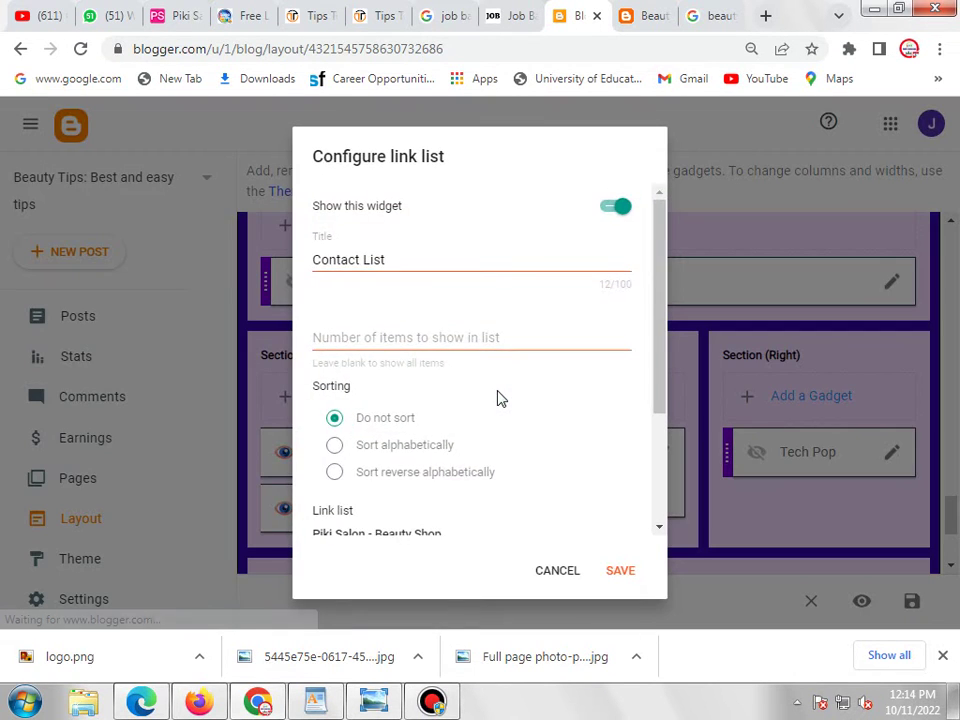
scroll(497, 399, "down", 3)
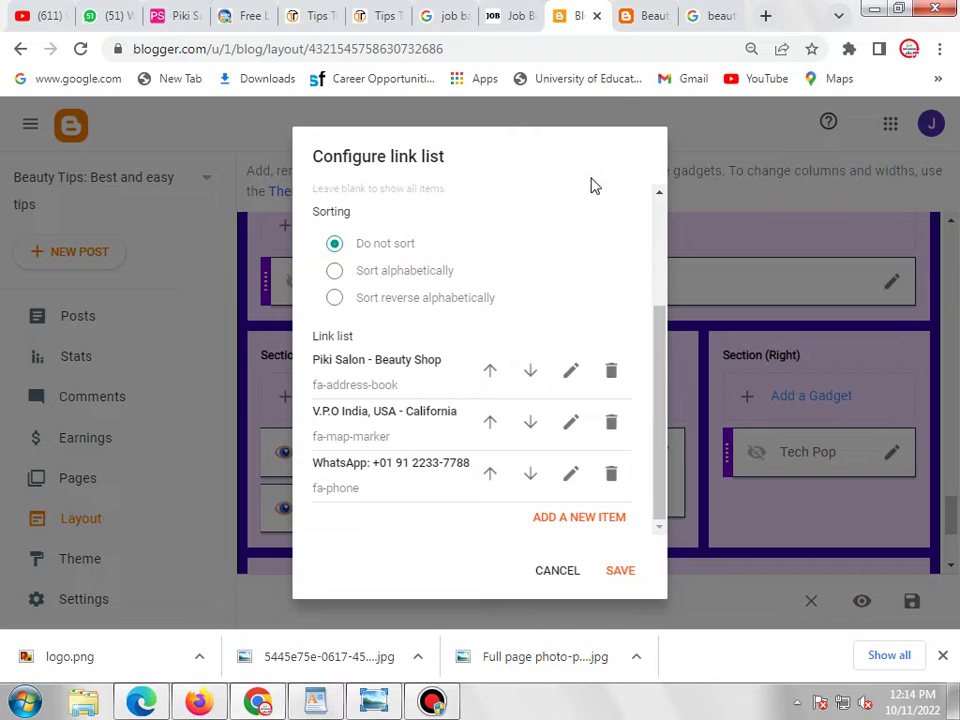
left_click(638, 17)
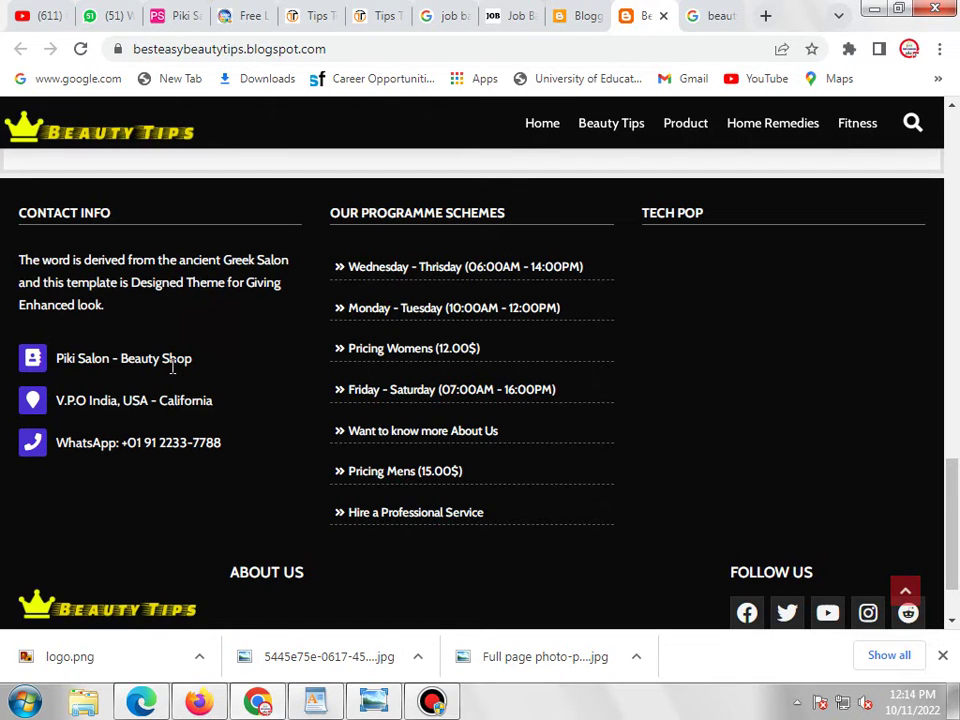
left_click(568, 22)
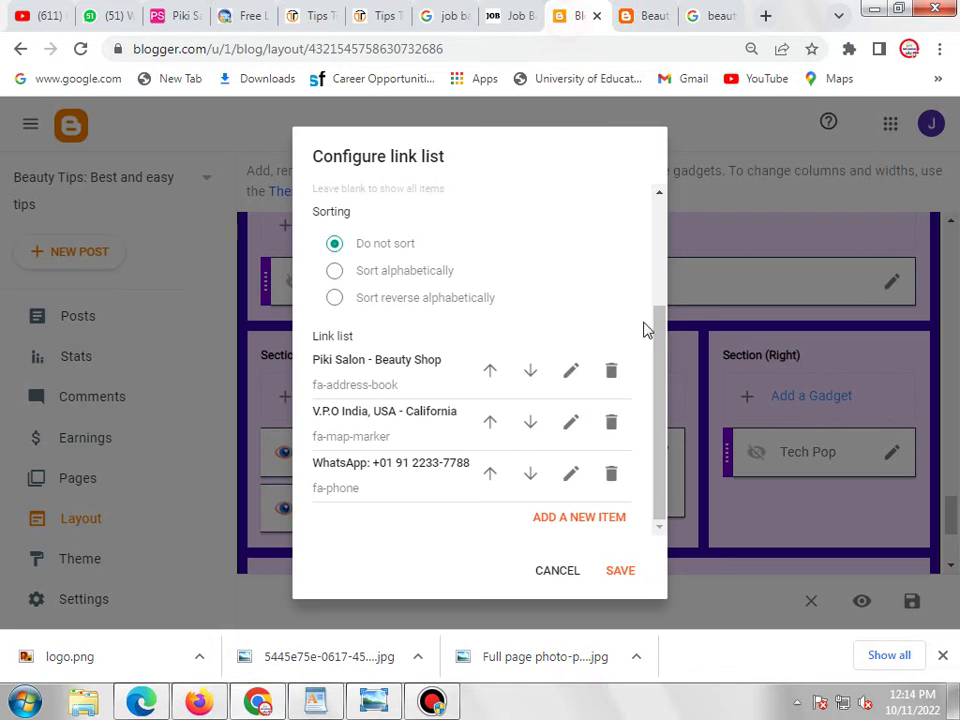
left_click(566, 380)
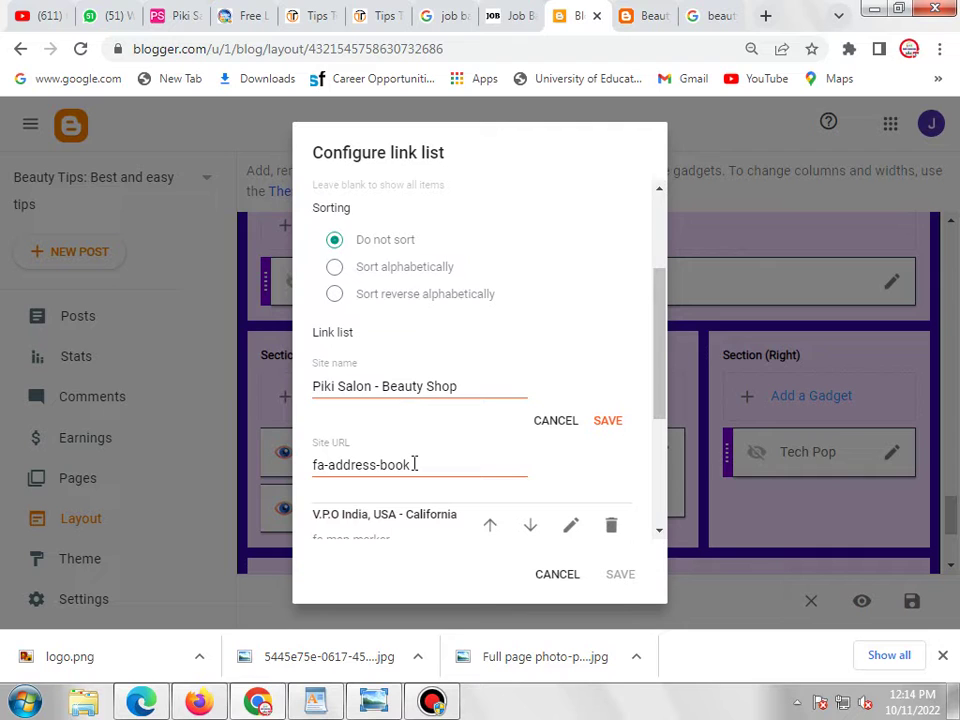
left_click(640, 15)
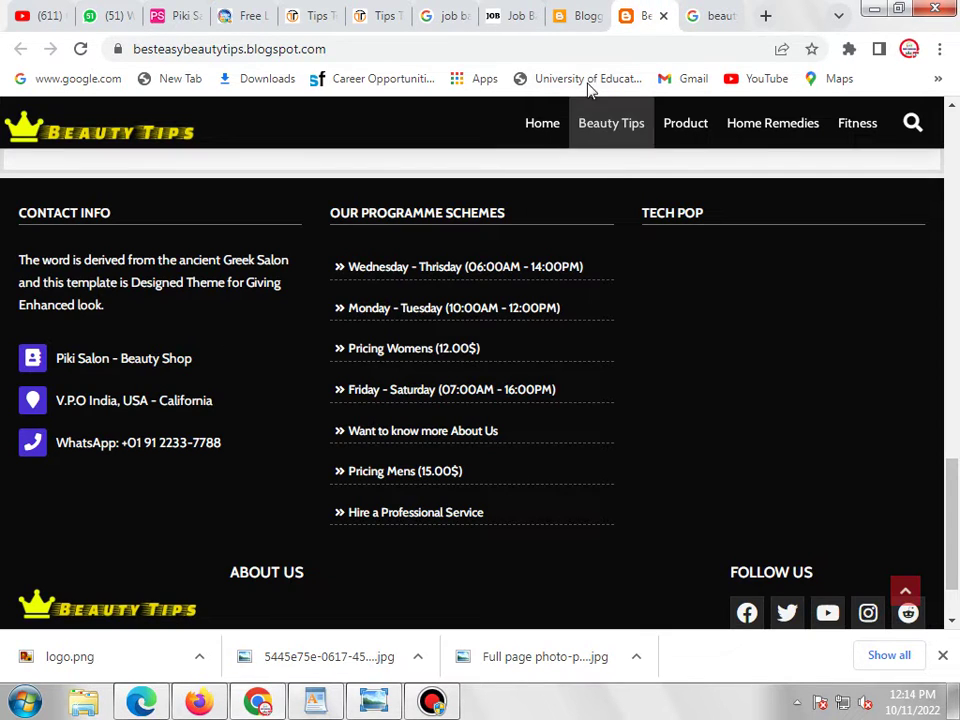
left_click(590, 10)
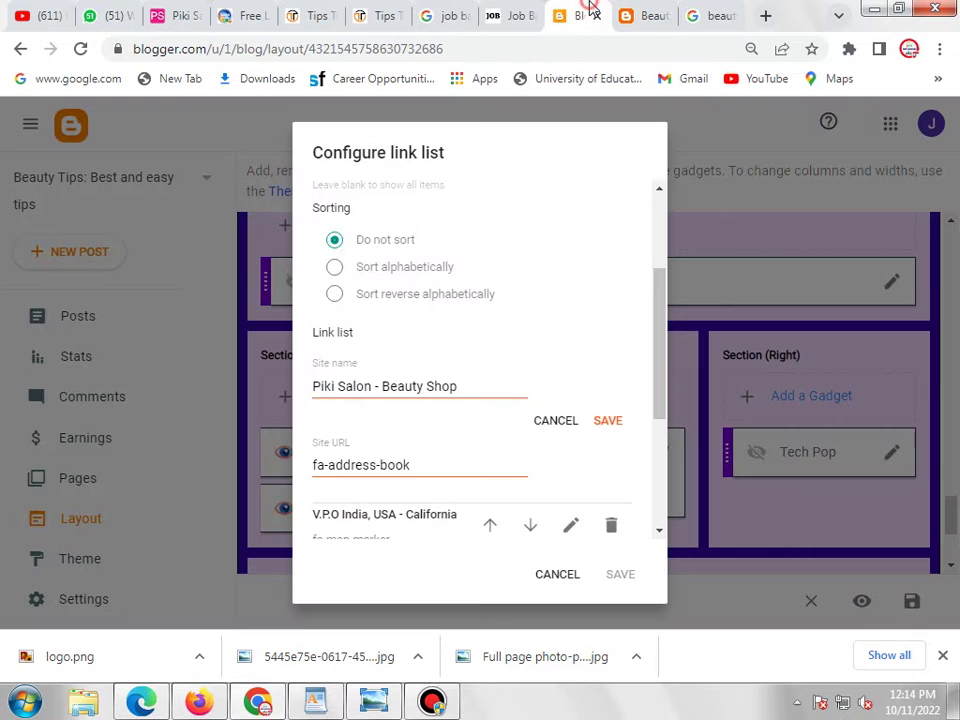
left_click(553, 421)
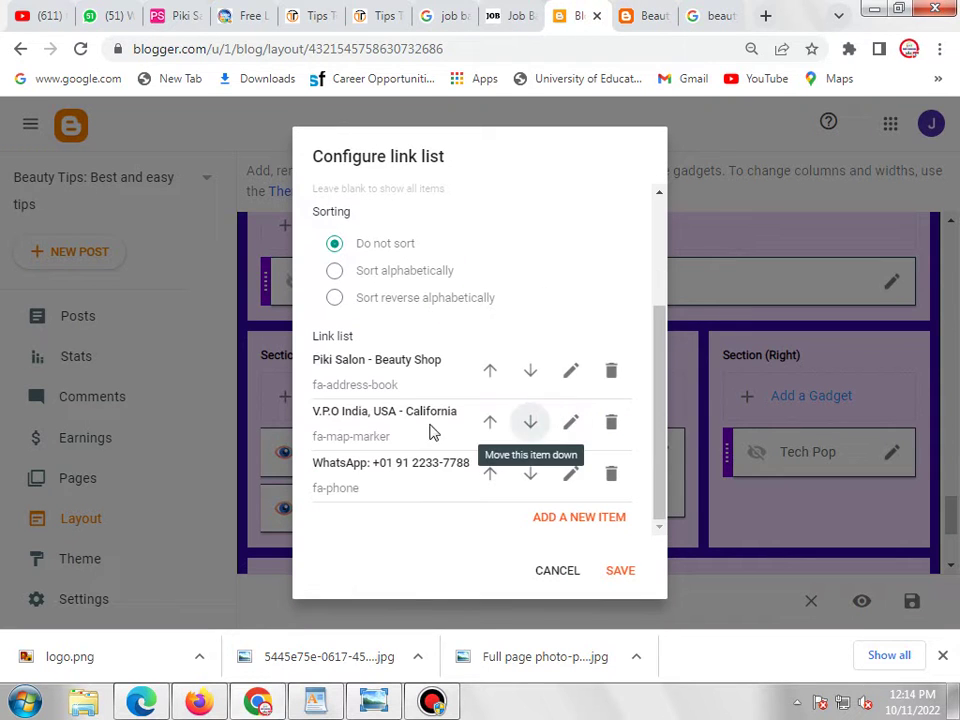
- Inspect the fa-map-marker entry of the link list, cancel its edit and save the Contact List gadget
left_click(566, 424)
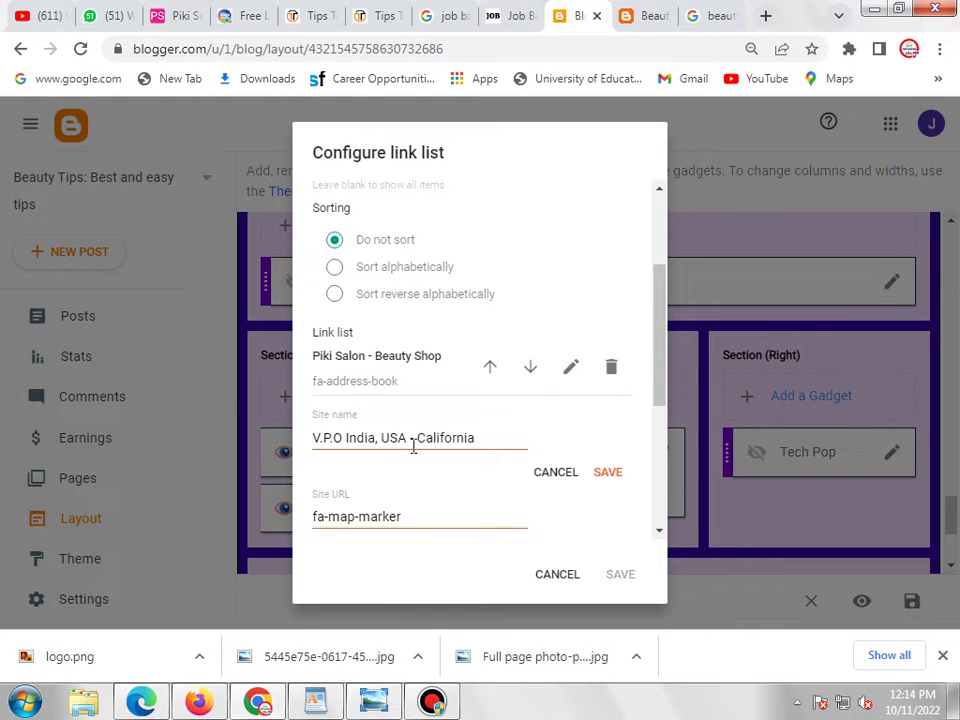
left_click(551, 479)
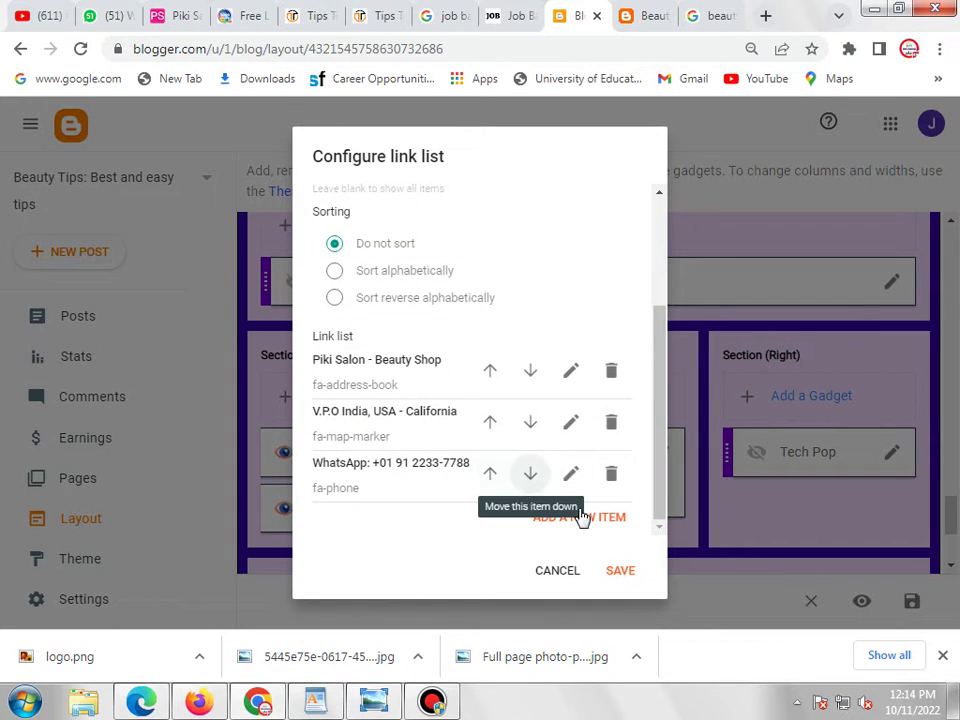
left_click(620, 570)
- Examine the lower part of the live homepage's footer, including the About Us and Follow Us areas
left_click(640, 15)
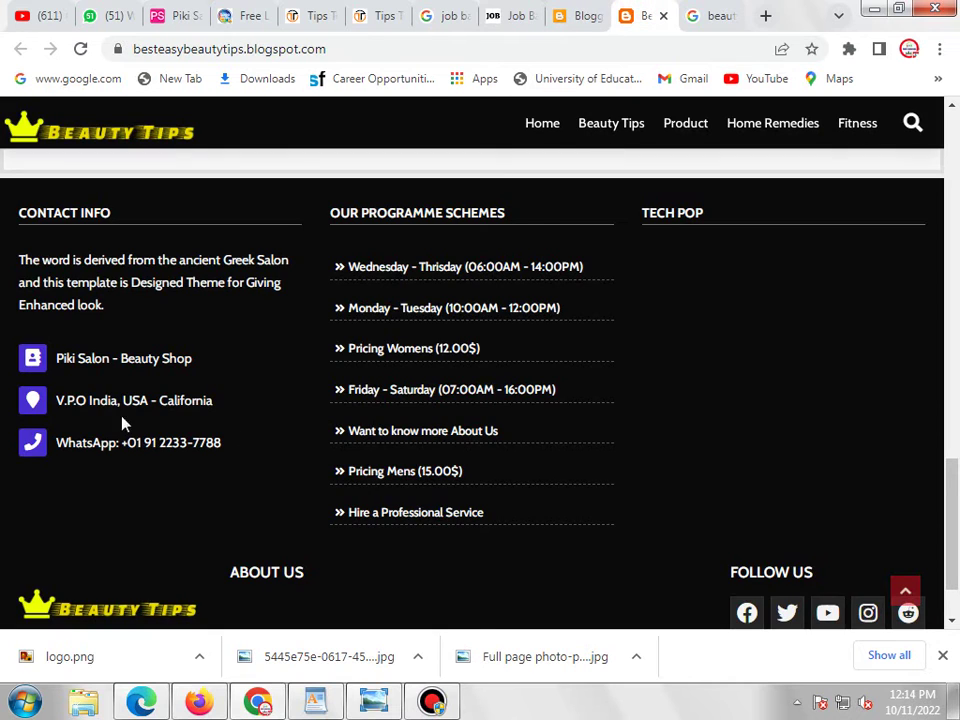
scroll(579, 300, "down", 2)
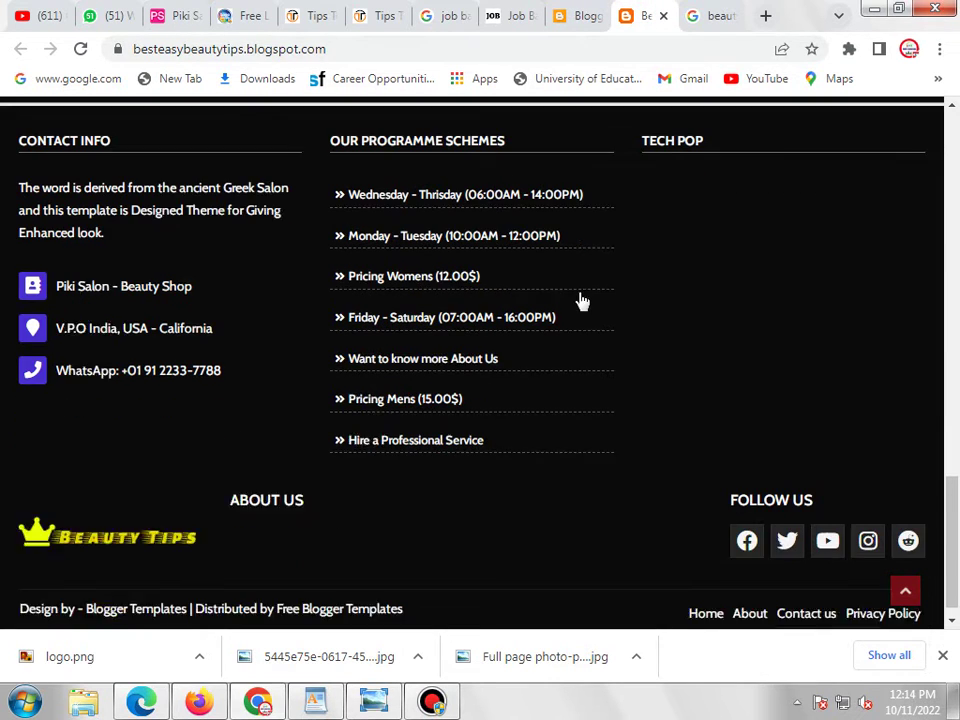
left_click(578, 16)
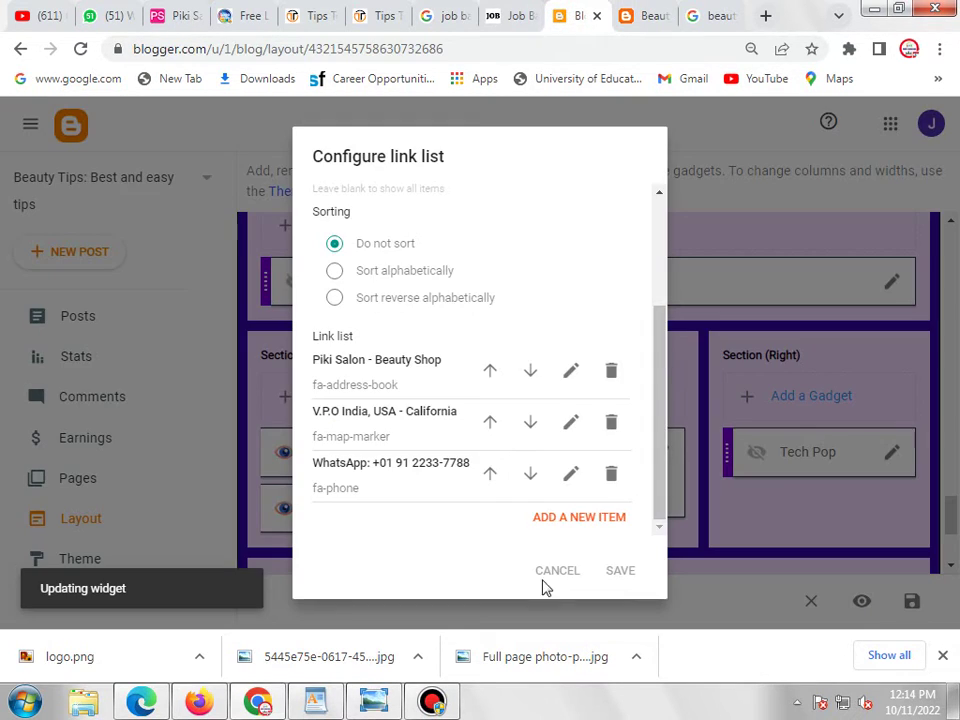
left_click(628, 16)
left_click(578, 16)
- Delete the reddit entry from the Follow Us link list in the Footer Info section
scroll(646, 300, "down", 2)
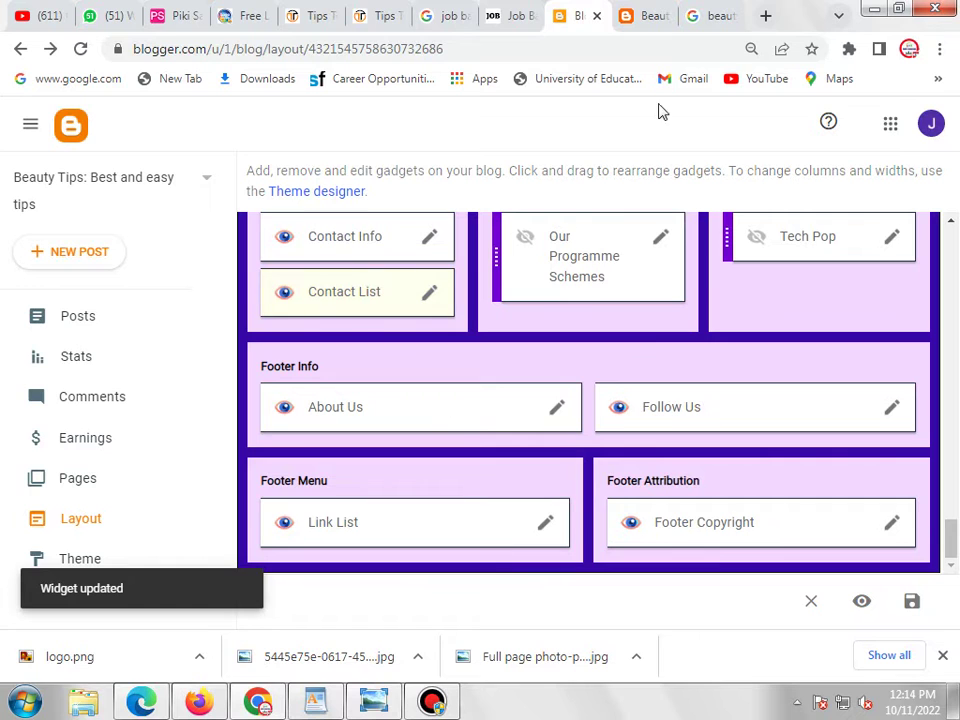
left_click(893, 411)
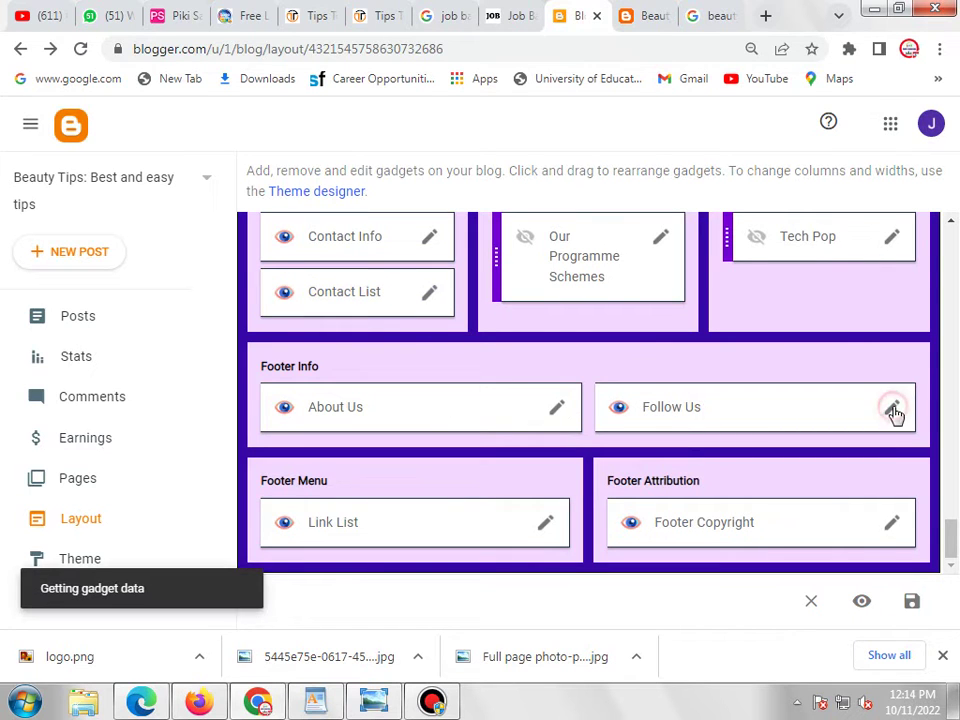
scroll(574, 446, "down", 3)
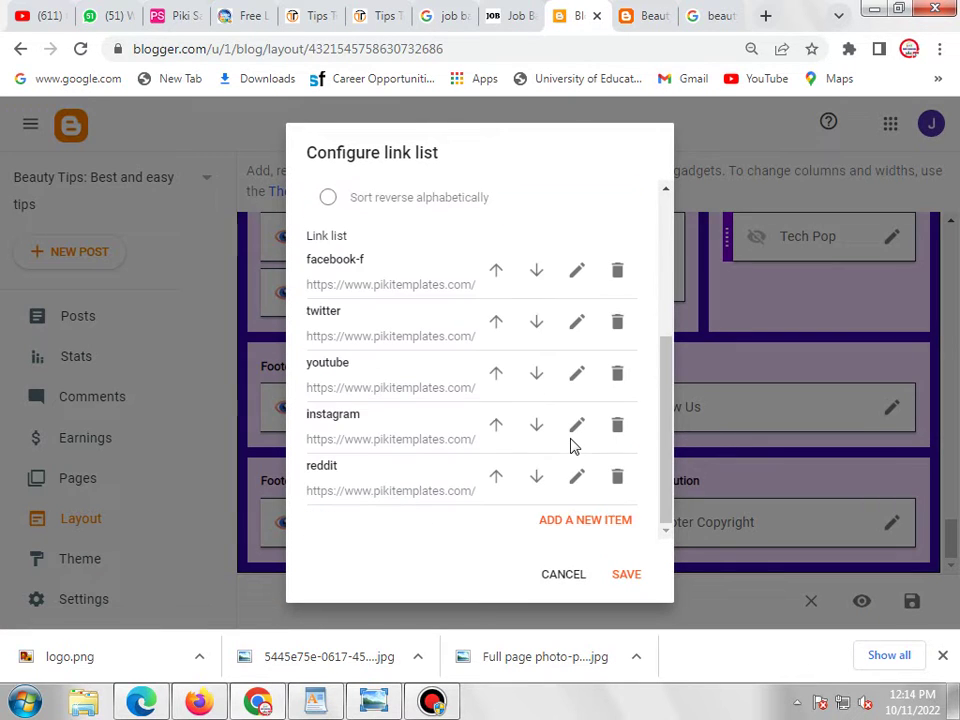
left_click(617, 484)
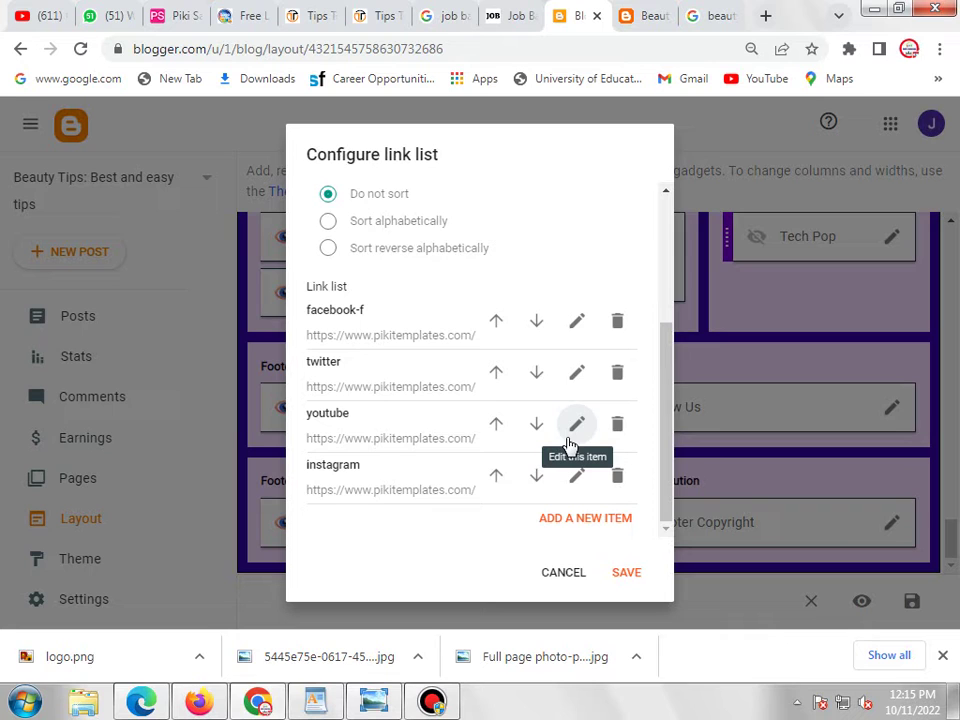
- Save the Follow Us link list, open the Footer Menu's Link List gadget and compare its entries with the live footer
left_click(627, 576)
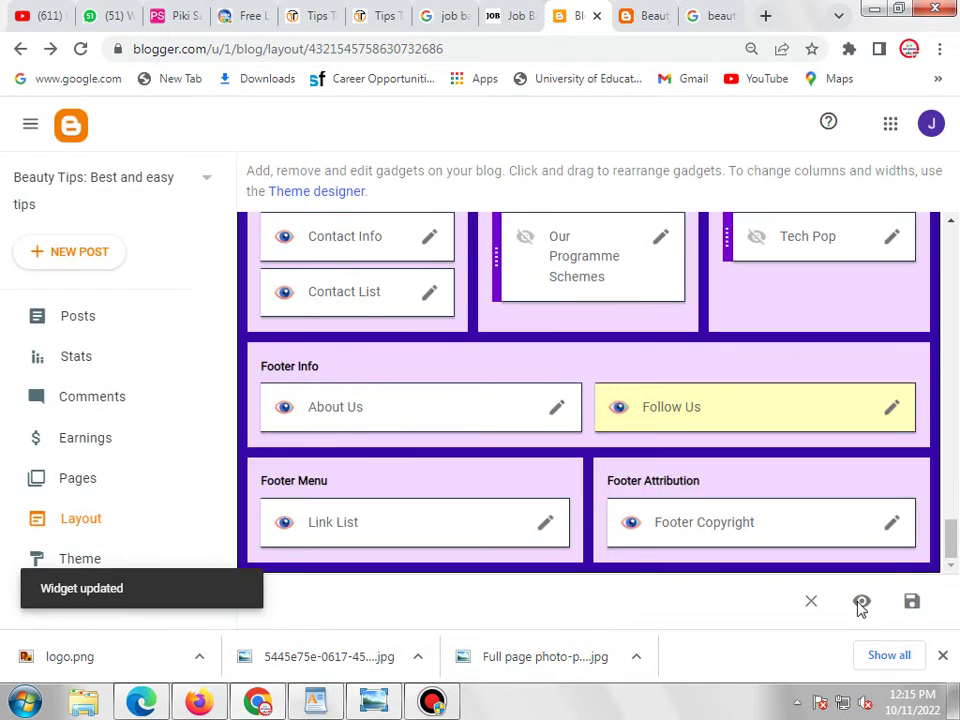
mouse_move(441, 704)
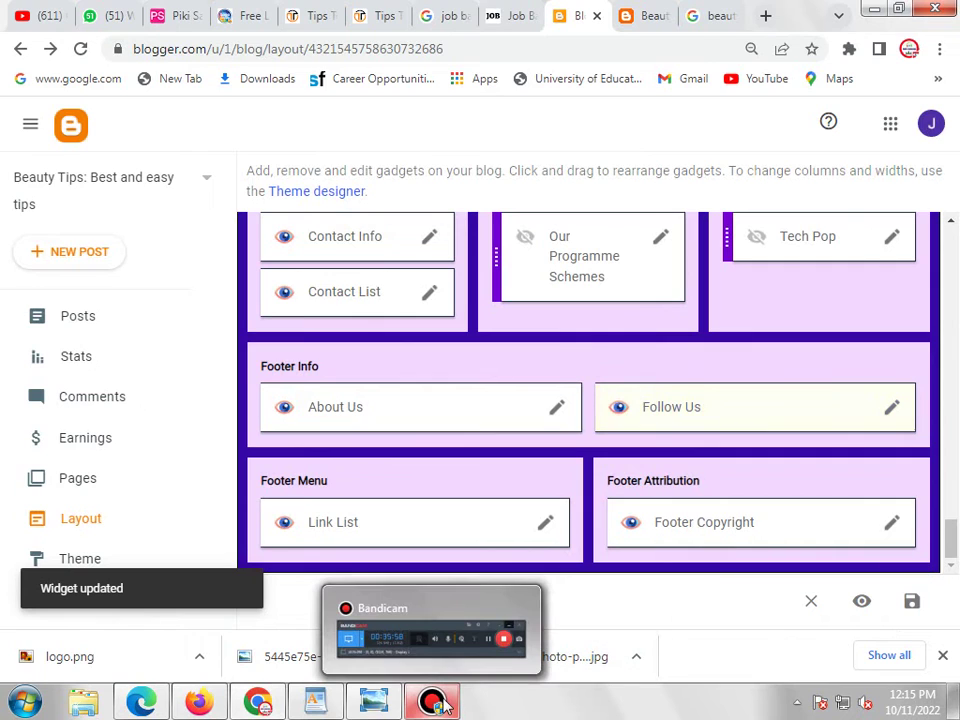
left_click(546, 525)
left_click(643, 16)
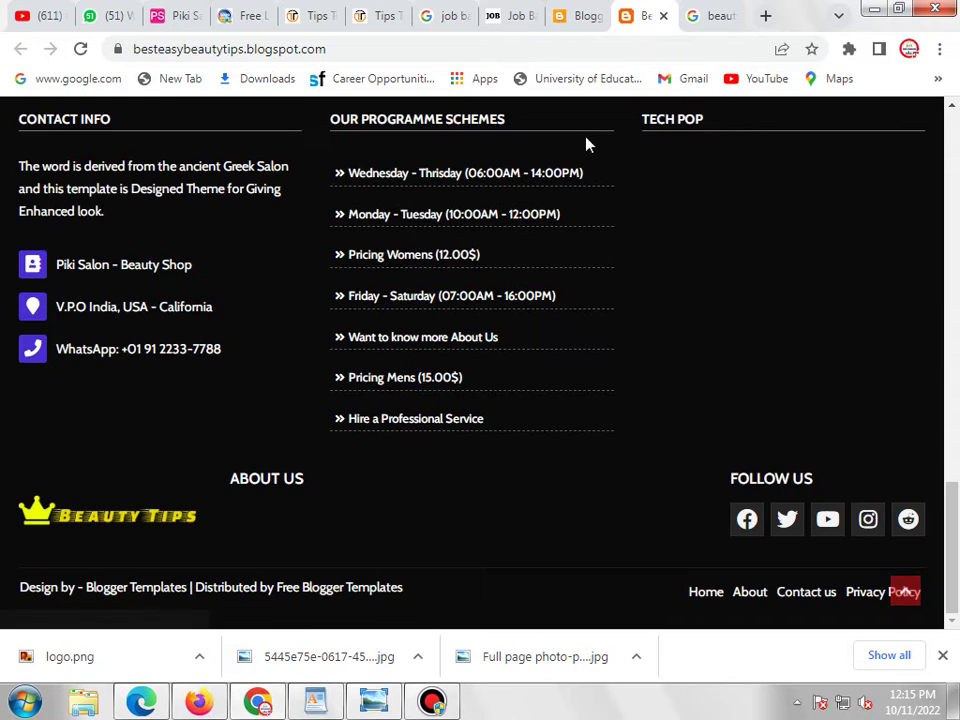
left_click(577, 16)
scroll(445, 490, "down", 3)
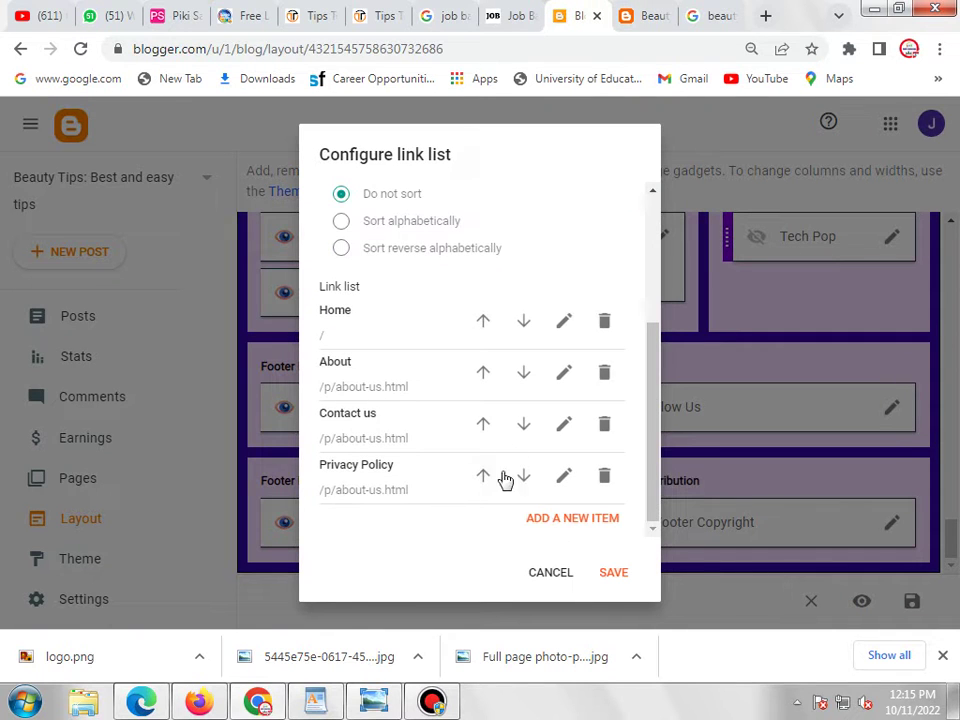
- Examine the live footer's design credit line and the YouTube channel's video on changing the Blogger footer credit
left_click(24, 17)
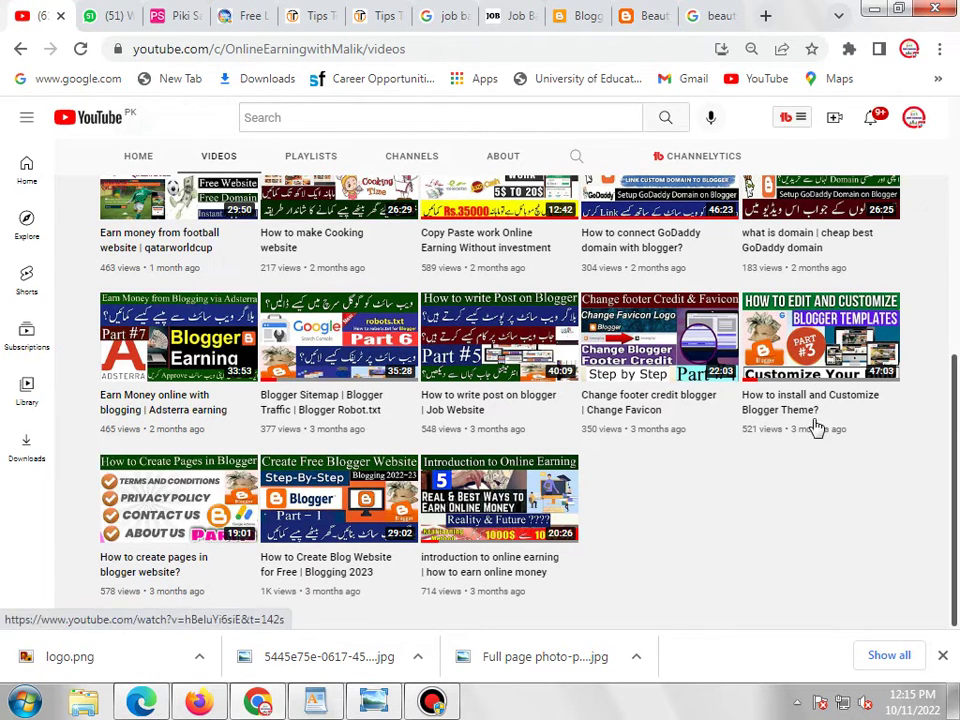
left_click(640, 15)
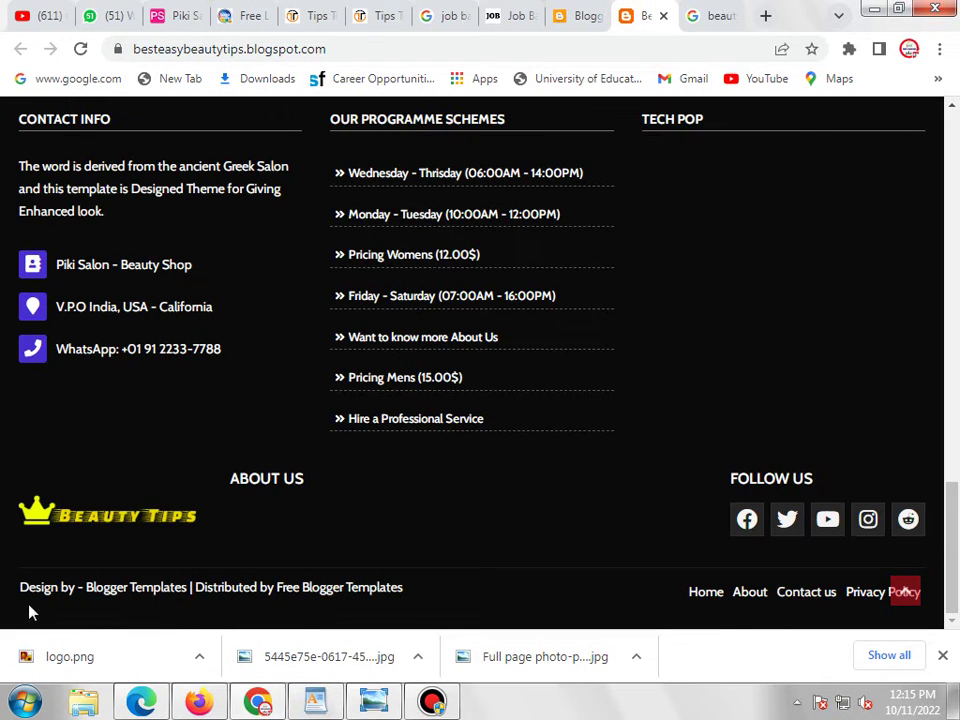
left_click_drag(9, 590, 122, 572)
left_click(448, 587)
left_click(25, 15)
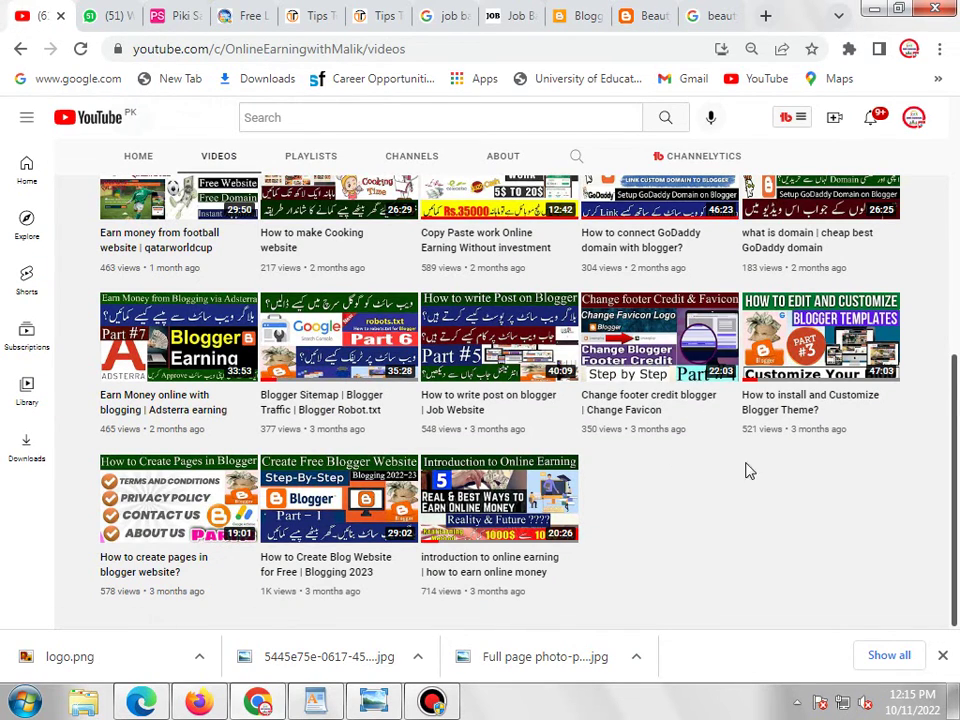
scroll(709, 430, "up", 3)
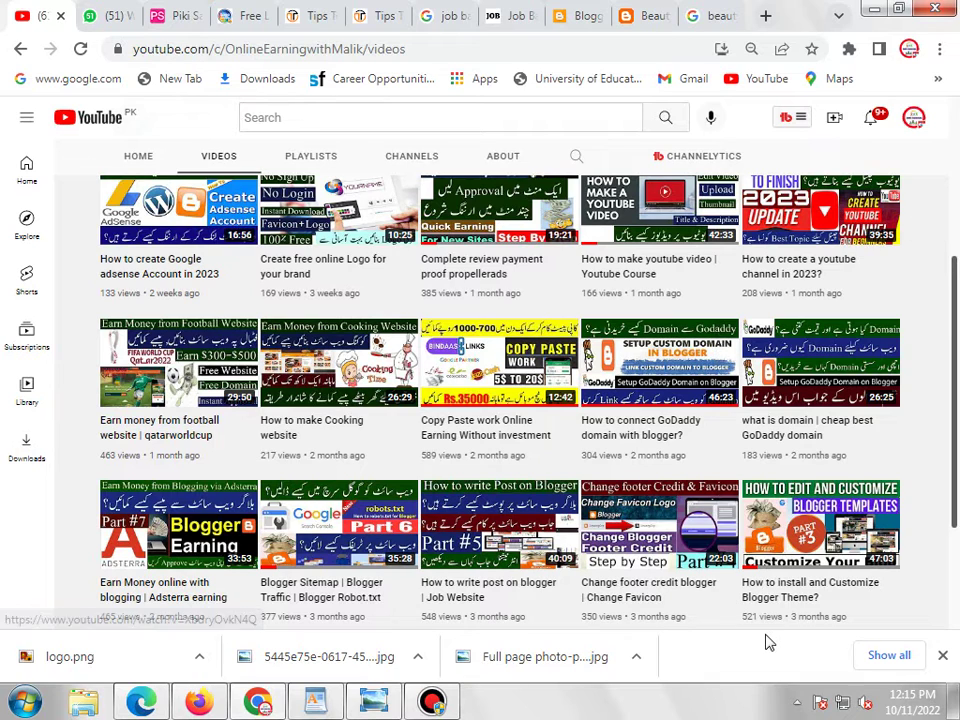
mouse_move(728, 592)
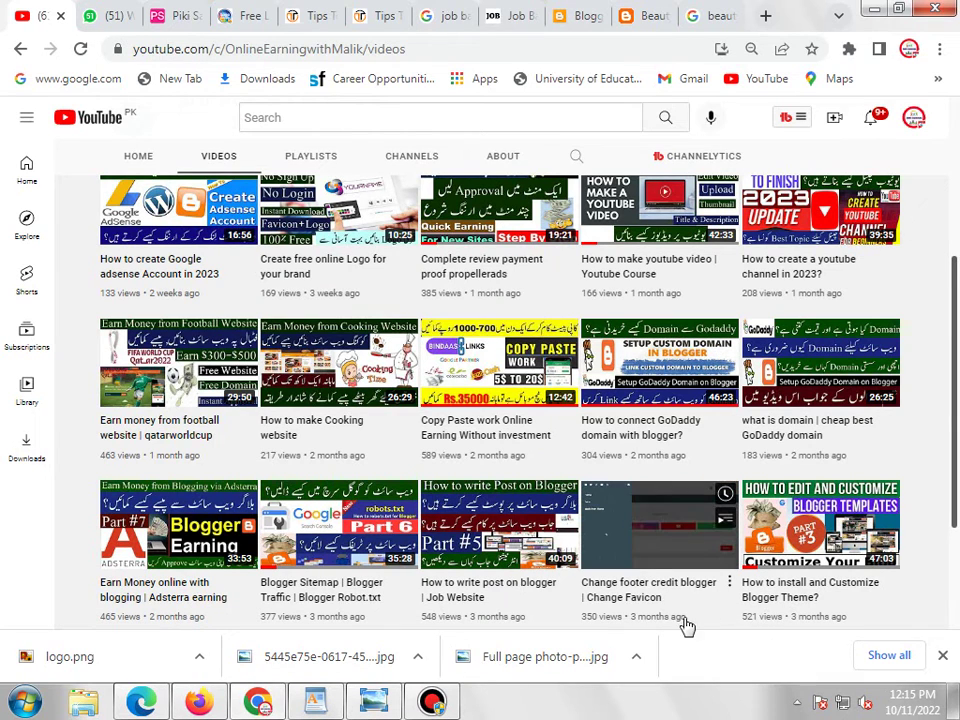
- Review the live homepage from footer to header and cancel the Footer Menu's link list configuration
left_click(634, 17)
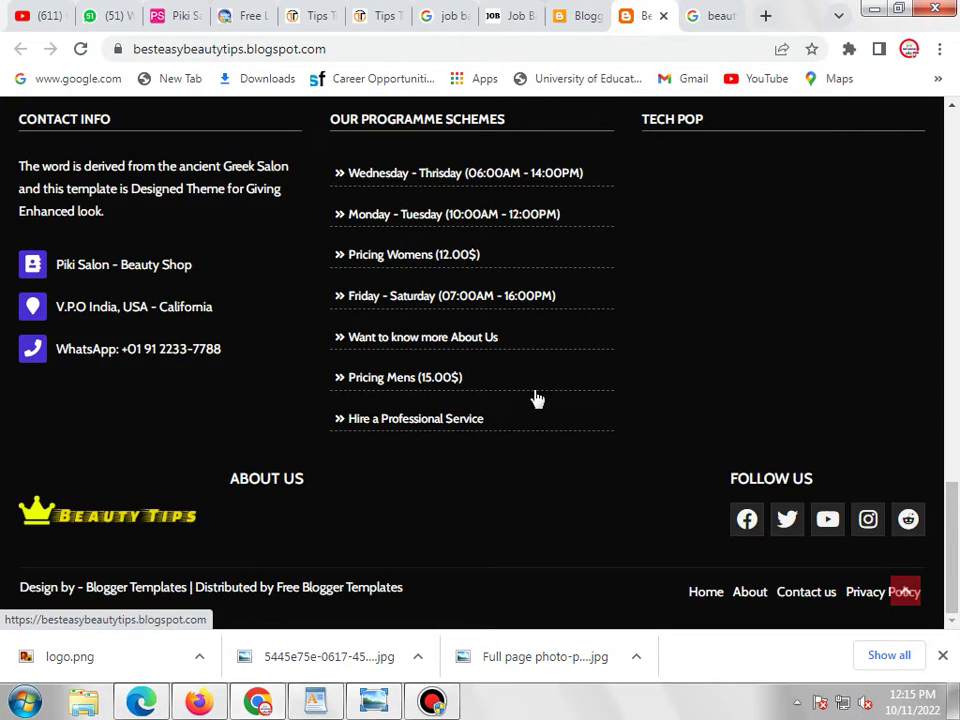
scroll(538, 396, "up", 10)
scroll(547, 390, "up", 5)
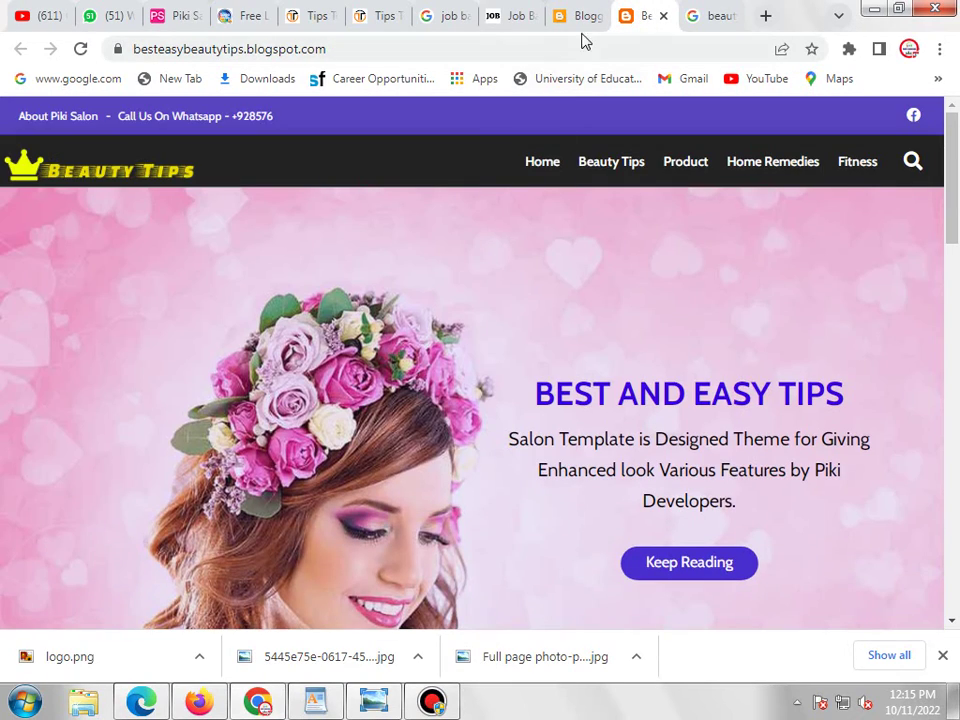
left_click(583, 17)
left_click(568, 572)
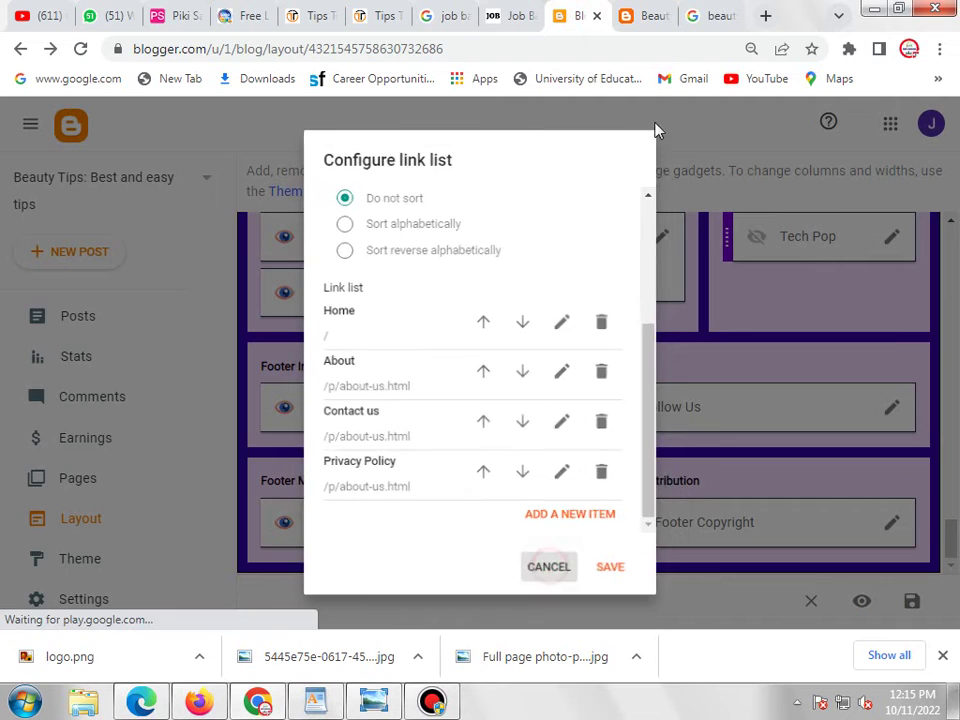
left_click(639, 30)
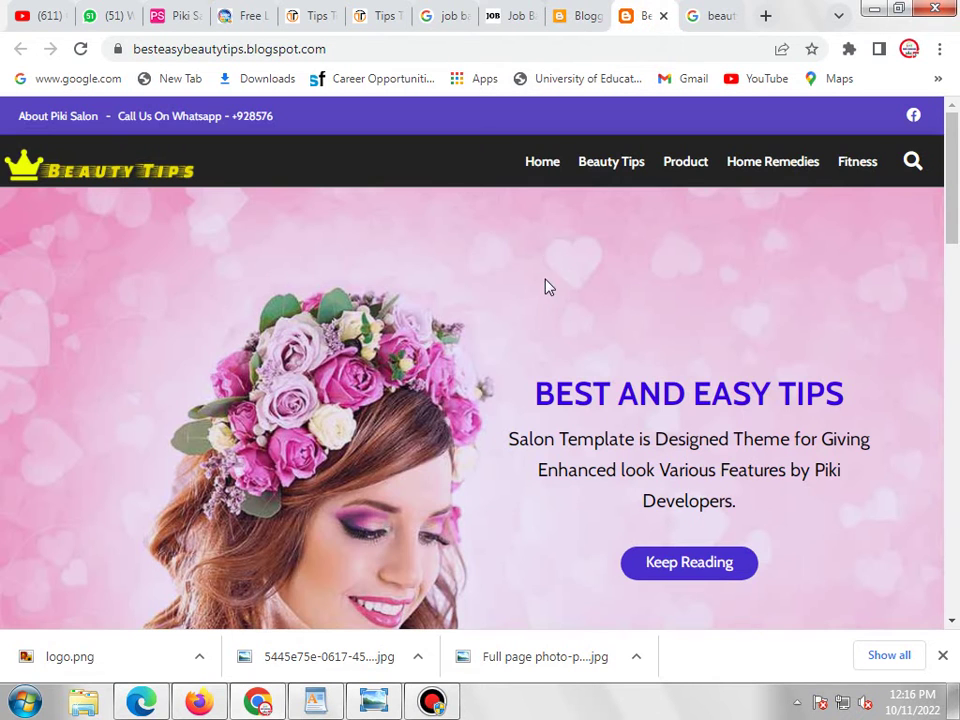
left_click(563, 15)
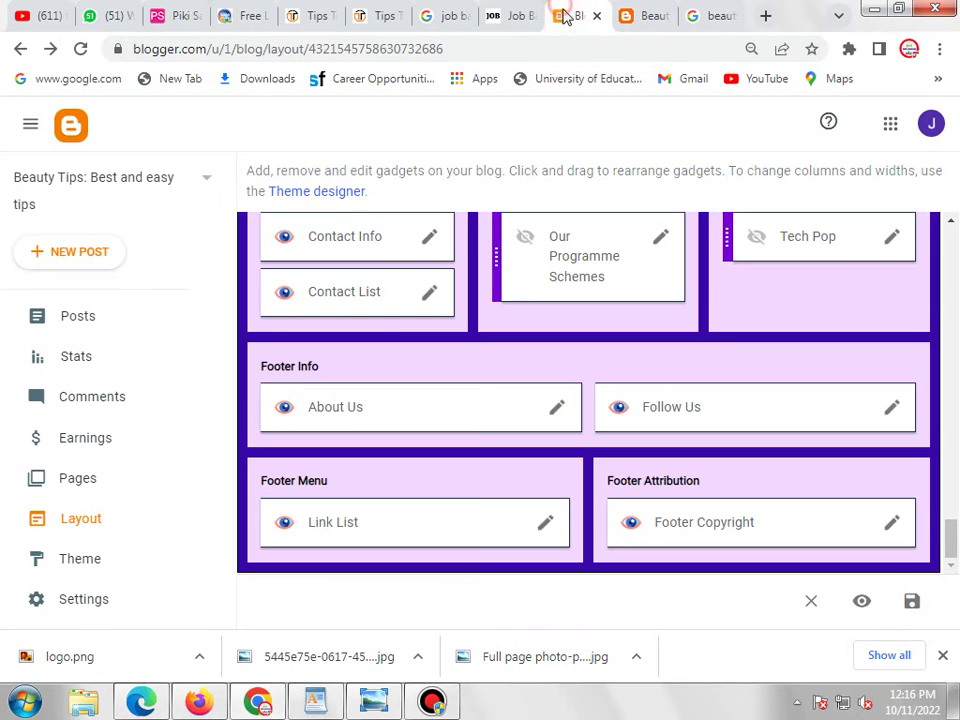
- Open the customizer for the blog's custom theme and expand the advanced theme colour settings
left_click(90, 562)
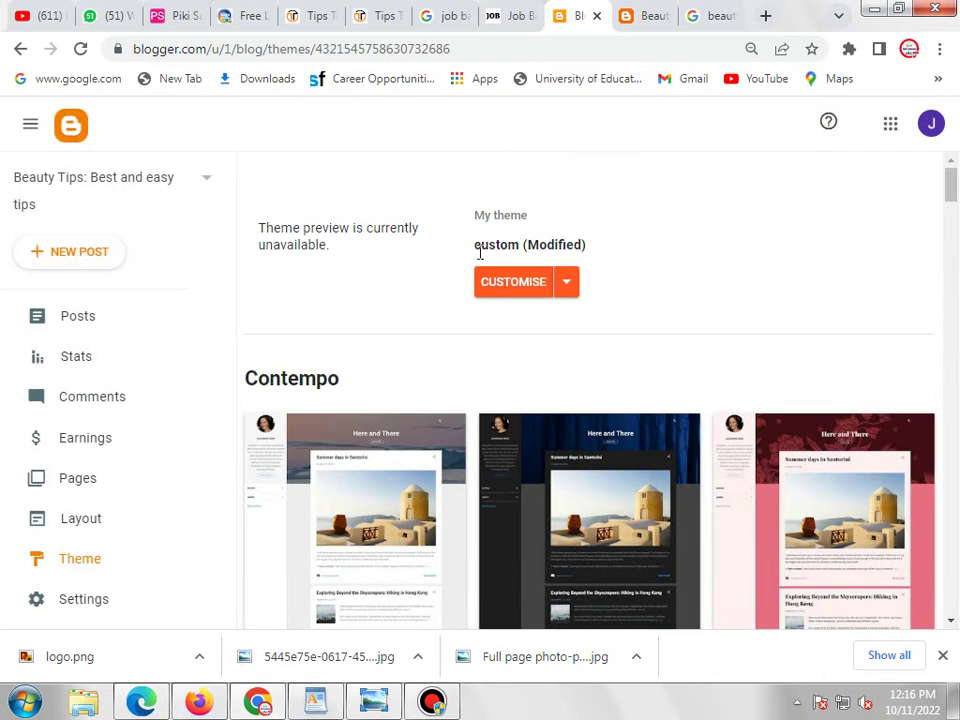
left_click(500, 281)
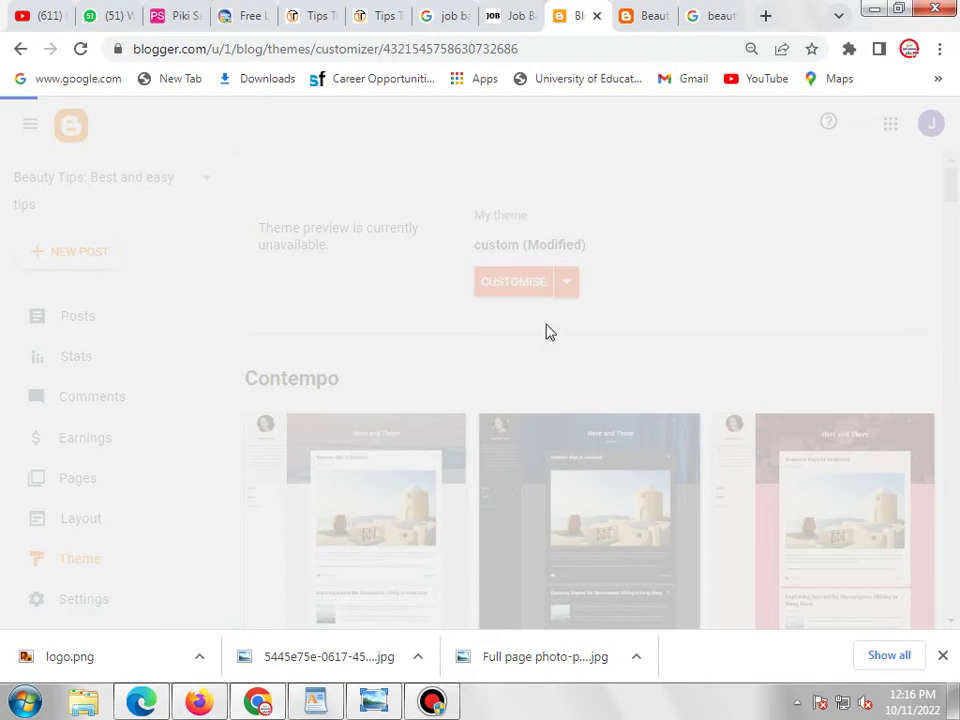
left_click(628, 20)
left_click(574, 13)
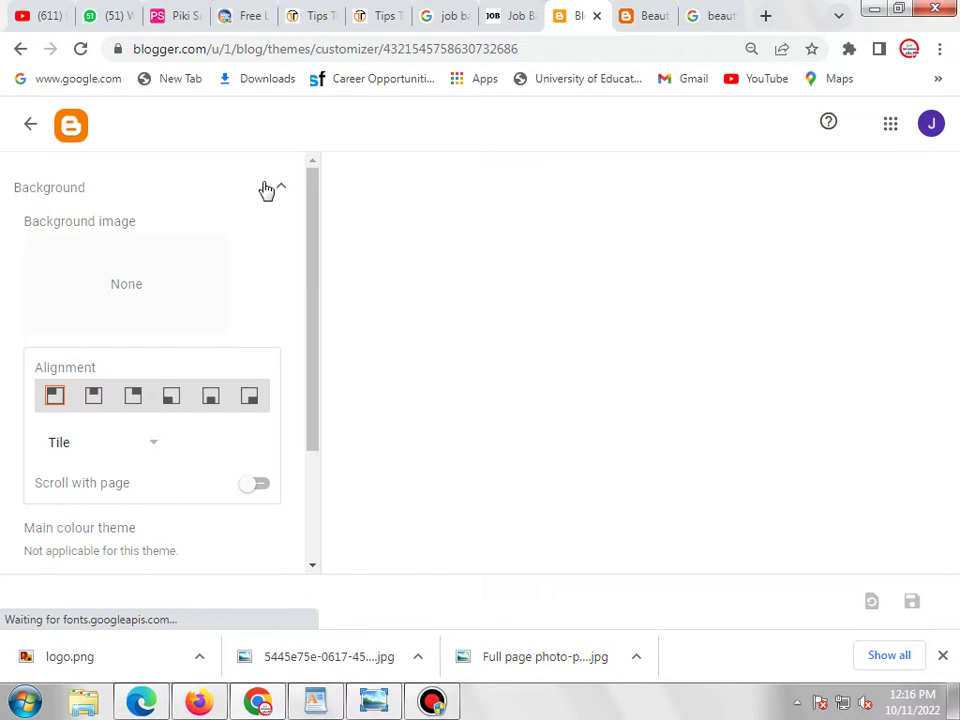
scroll(183, 387, "down", 3)
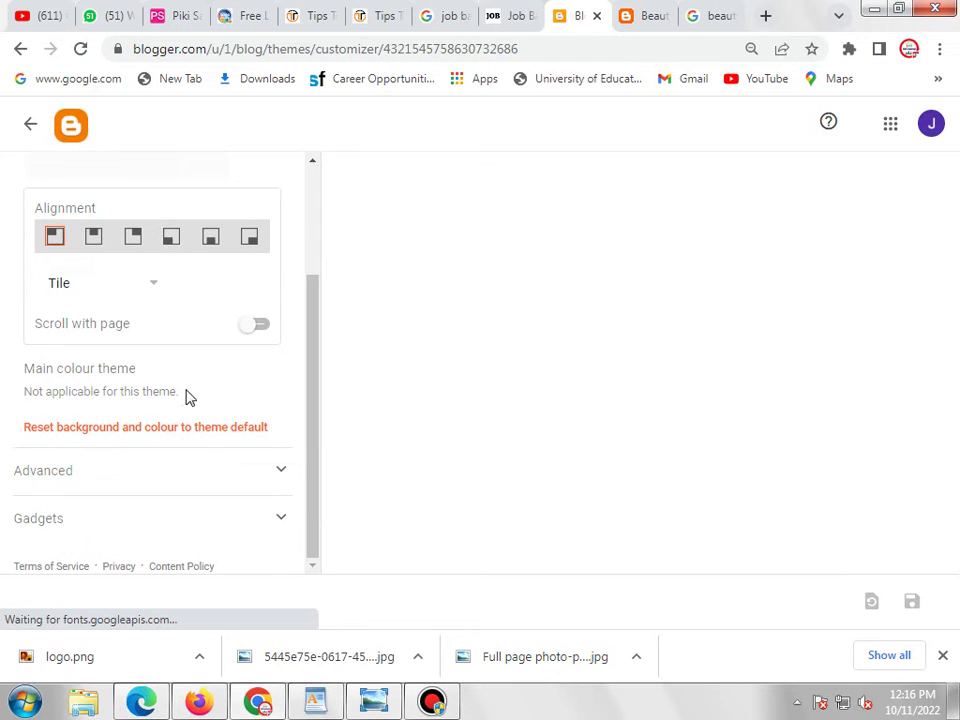
left_click(268, 474)
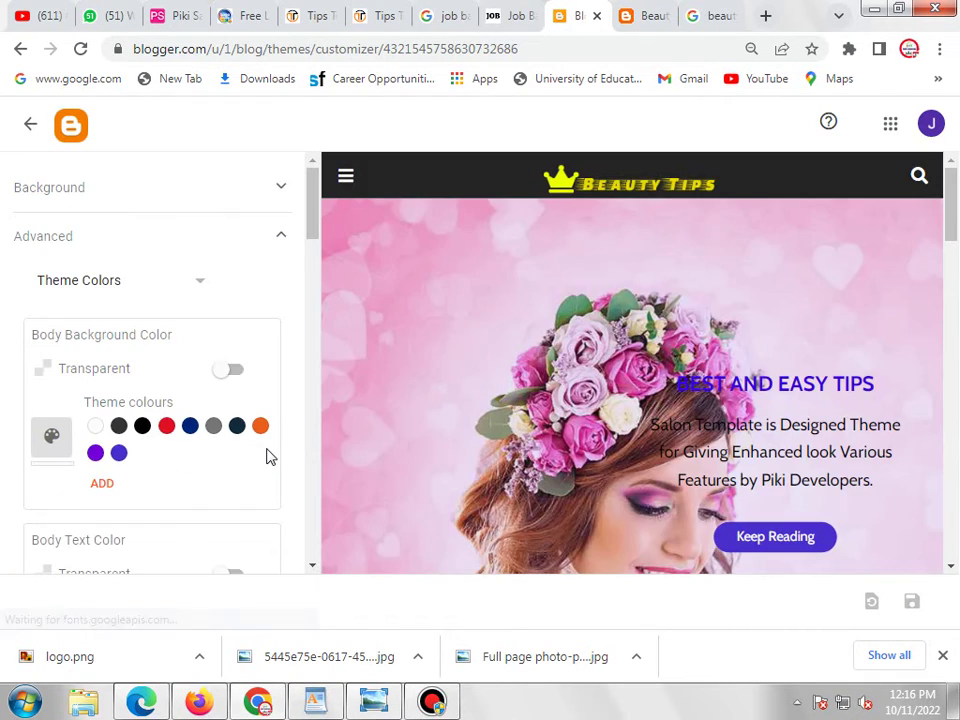
- Try red as the body background colour, check it in the preview and switch back to white
left_click(166, 426)
scroll(572, 381, "down", 4)
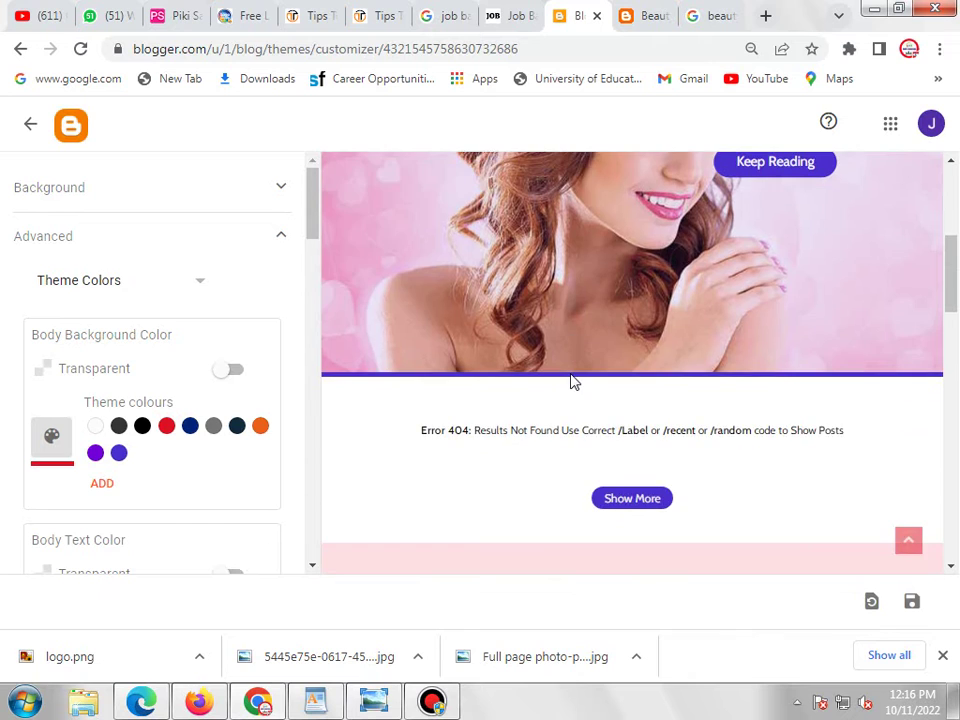
scroll(572, 381, "up", 4)
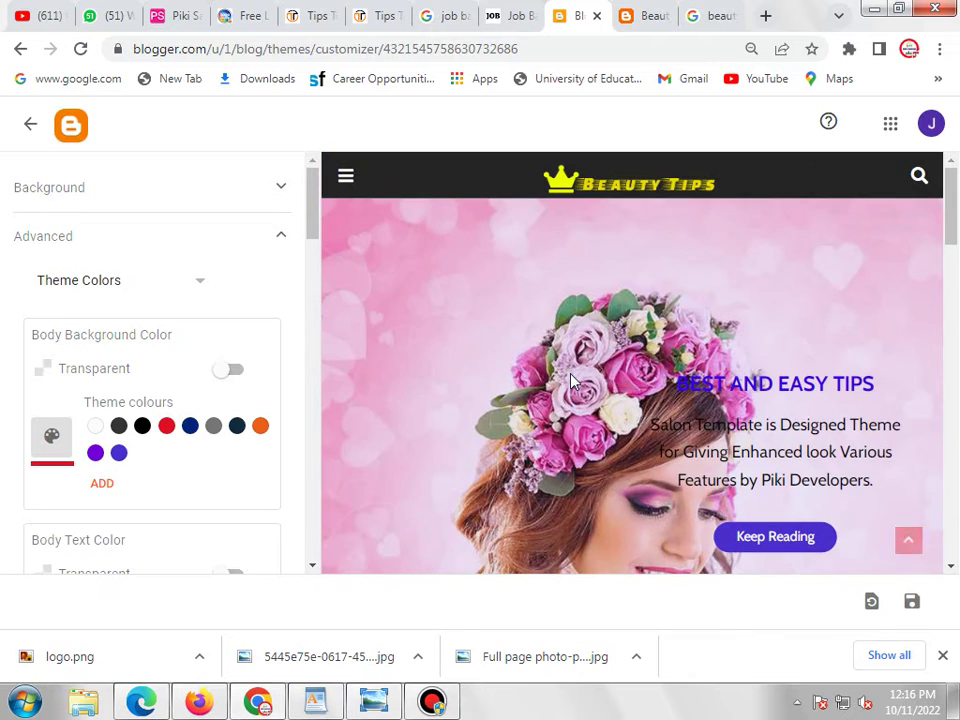
left_click(95, 426)
- Set the body background colour to the orange theme colour and check it across the page preview
left_click(260, 427)
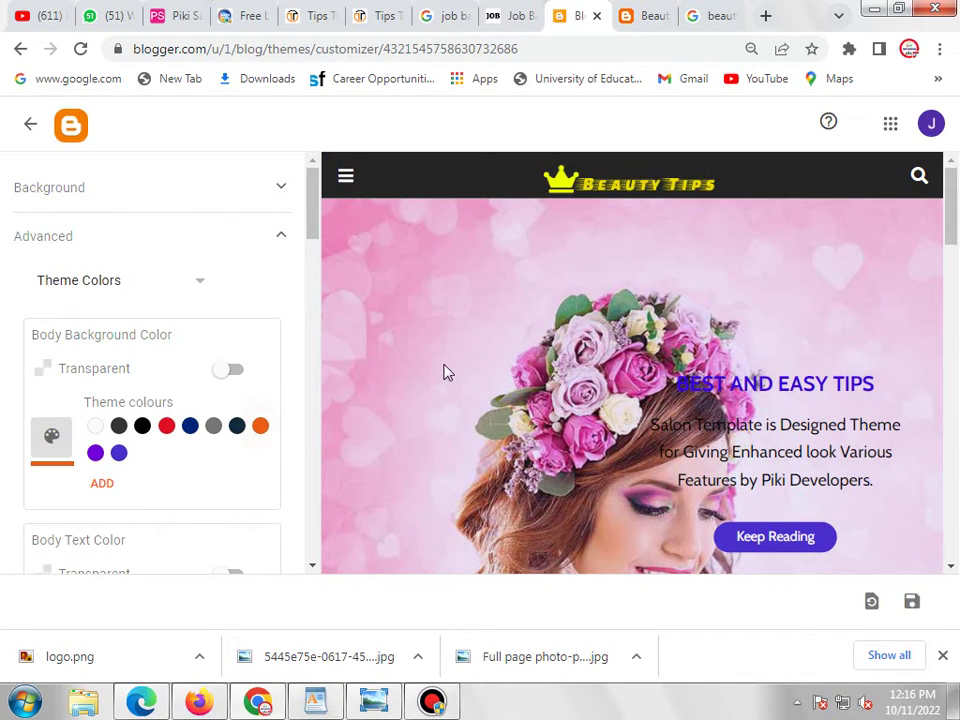
scroll(459, 364, "down", 6)
scroll(461, 364, "down", 2)
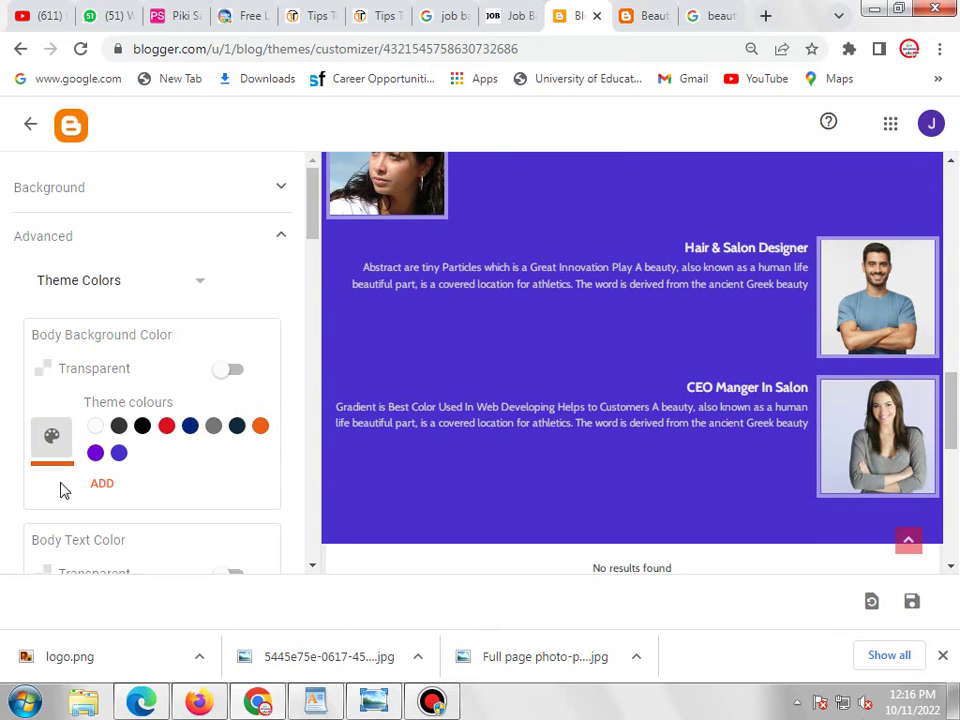